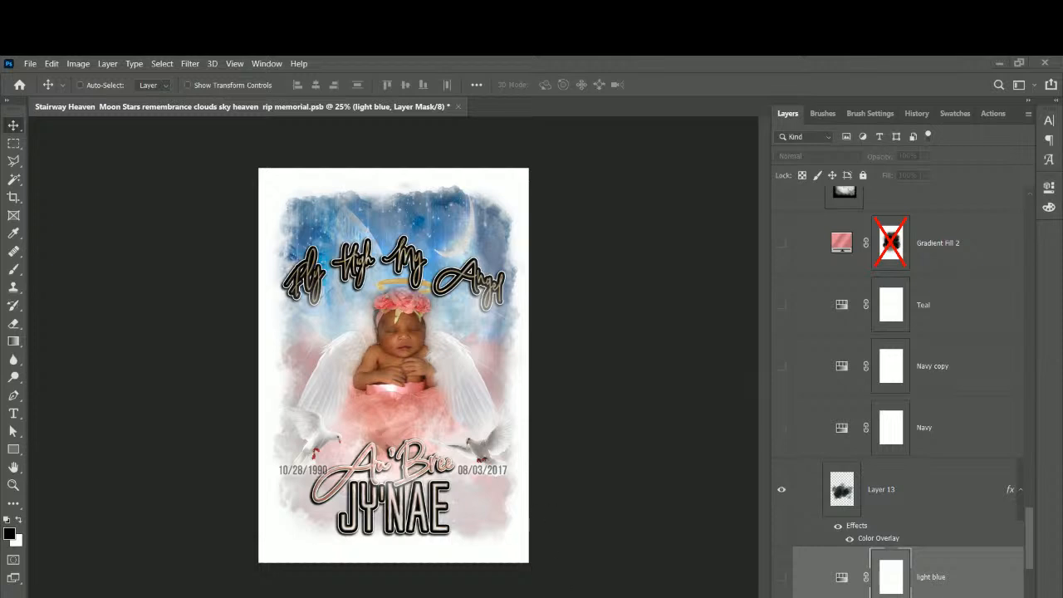
Zoom in, hide the Au'Bree baby photo layer, and bring in the jay3 cut-out.
mouse_move(528, 597)
key("ctrl+plus")
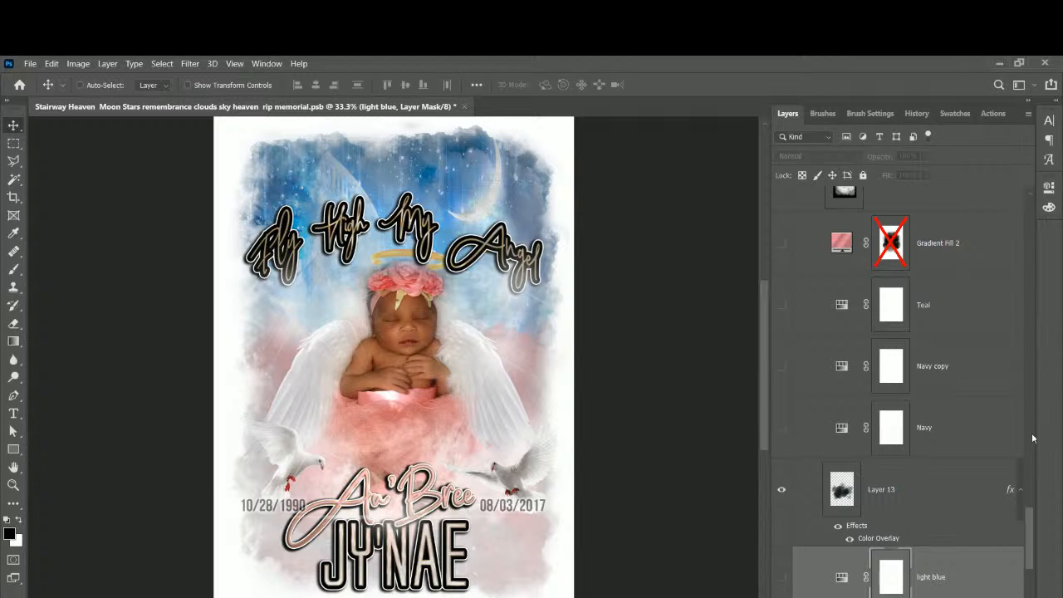
left_click_drag(1028, 521, 1060, 214)
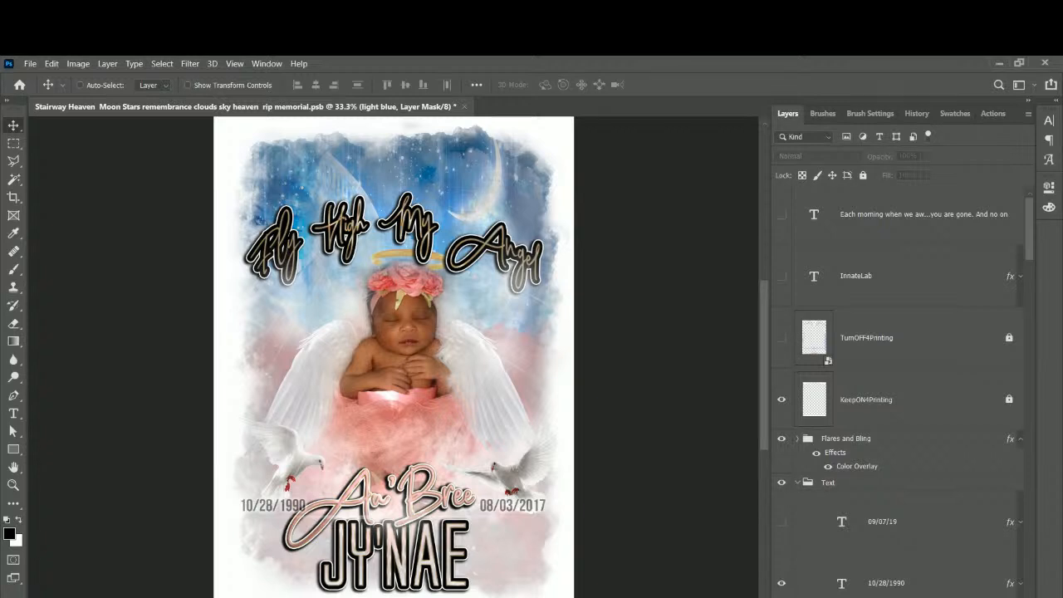
mouse_move(495, 596)
scroll(941, 435, "down", 5)
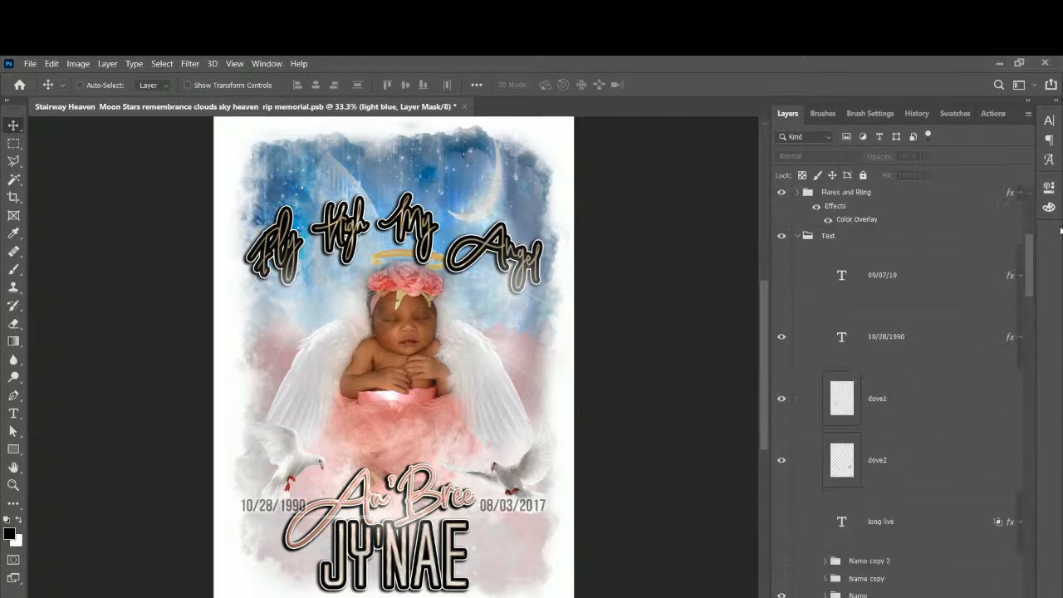
left_click_drag(1032, 265, 1055, 472)
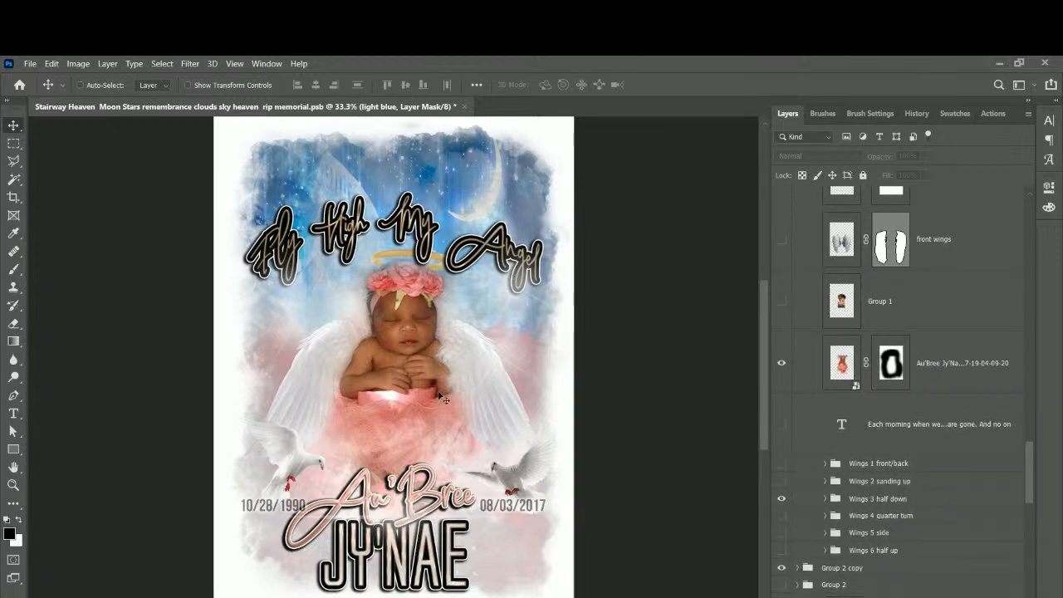
right_click(406, 330)
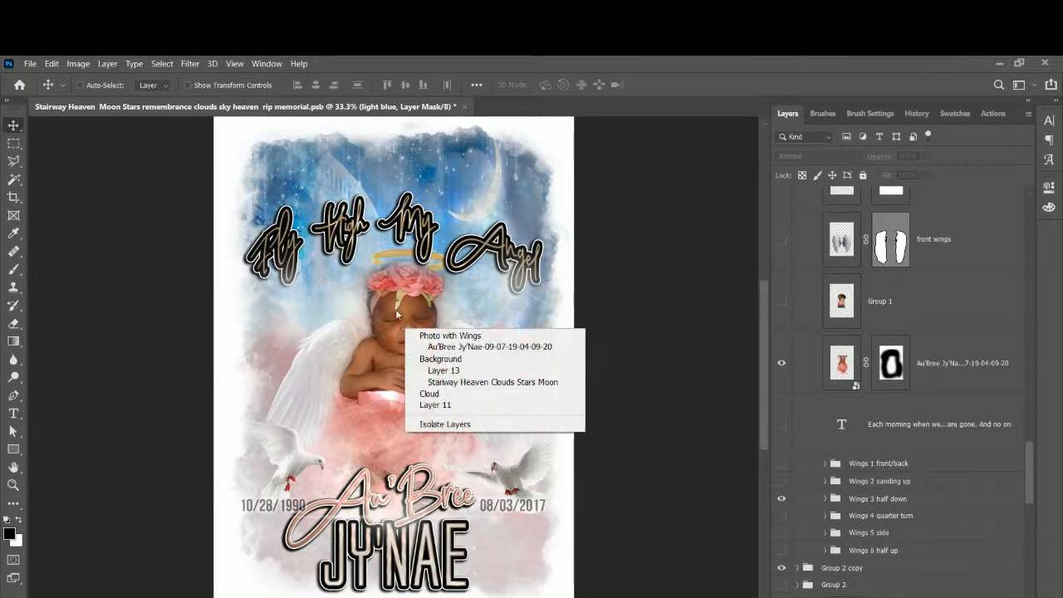
right_click(399, 361)
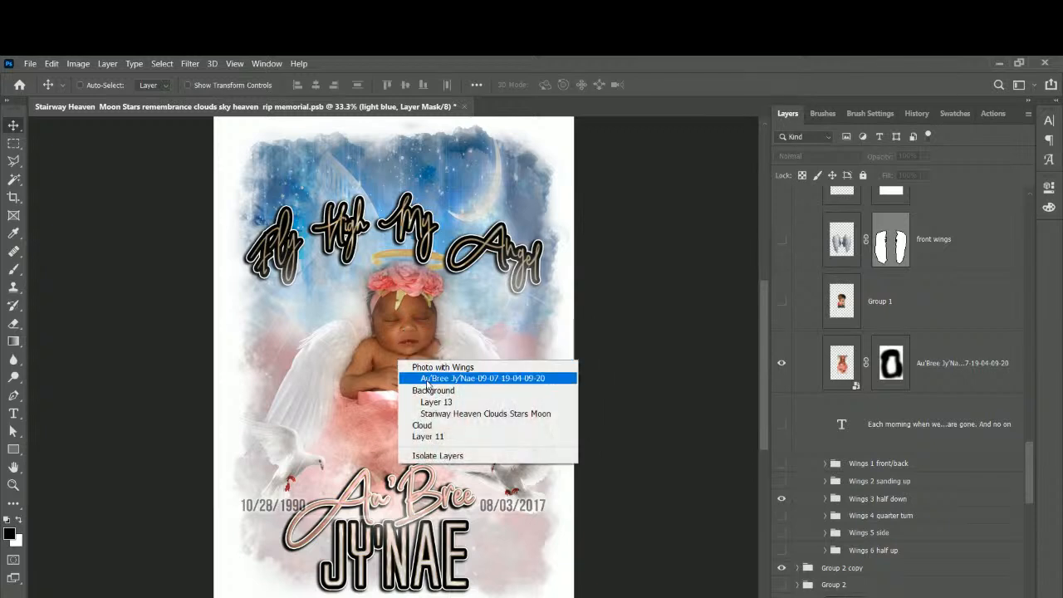
left_click(425, 380)
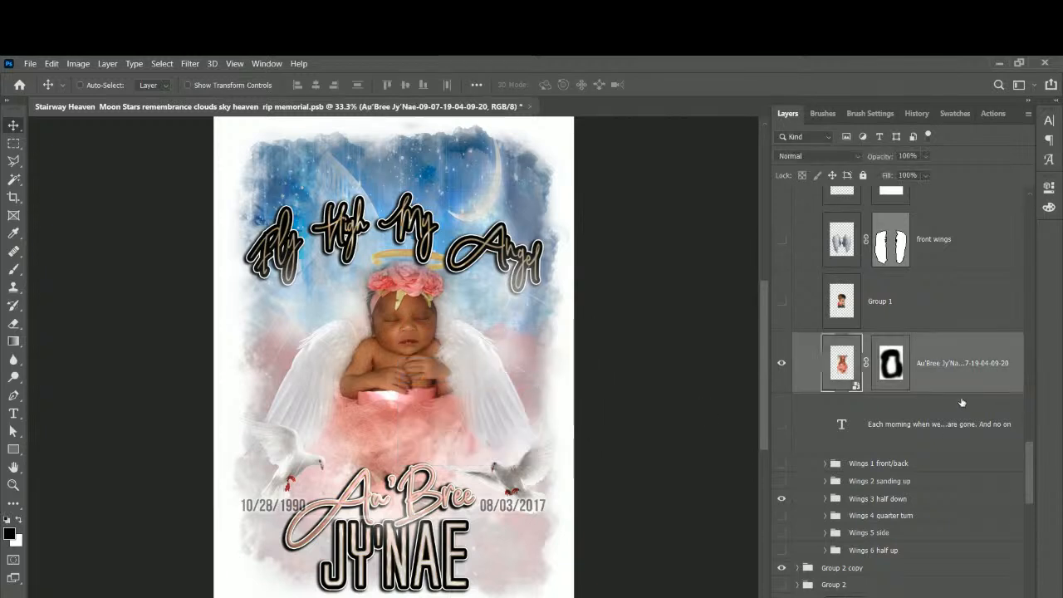
left_click(780, 363)
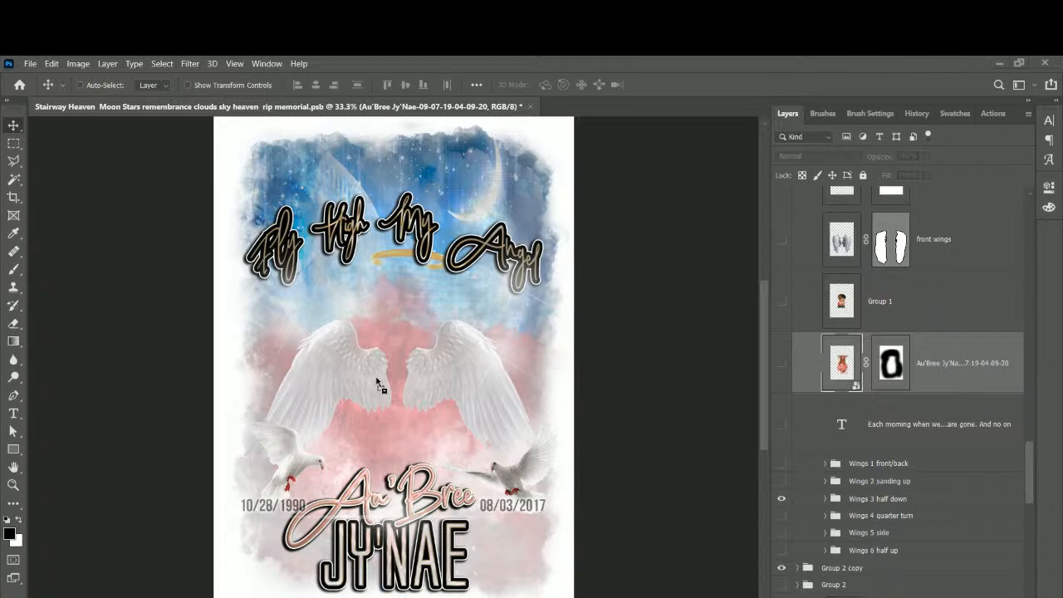
key("ctrl+t")
Move the upward-gazing jay3 photo down-left and enlarge it to about 136%.
left_click_drag(409, 406, 388, 449)
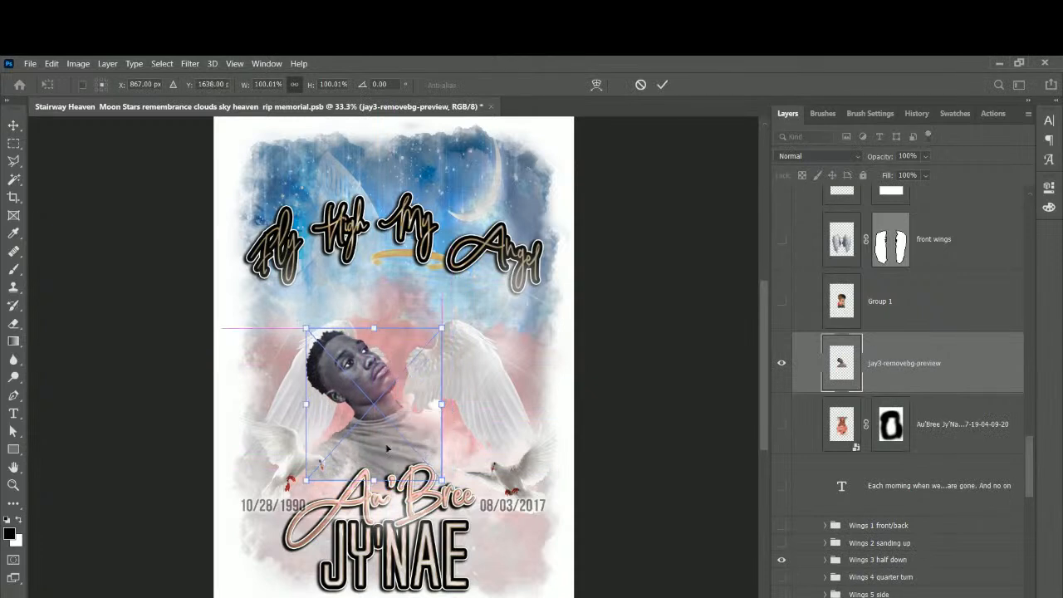
left_click_drag(441, 328, 491, 273)
left_click_drag(398, 457, 384, 451)
key("Return")
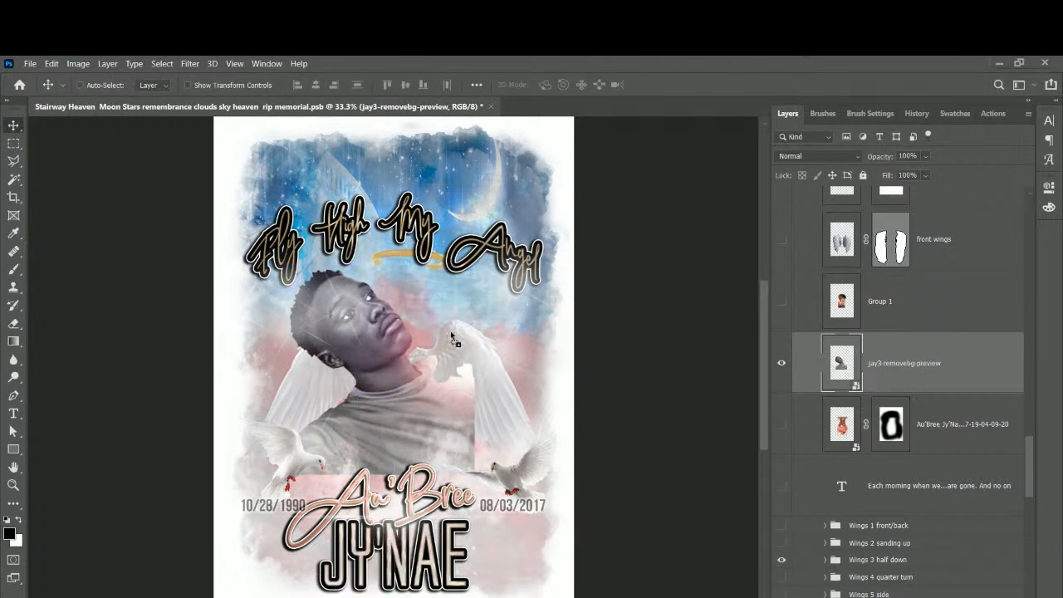
Place the smiling jay2 photo on the centre line, then select the jay3 and baby layers.
key("ctrl+t")
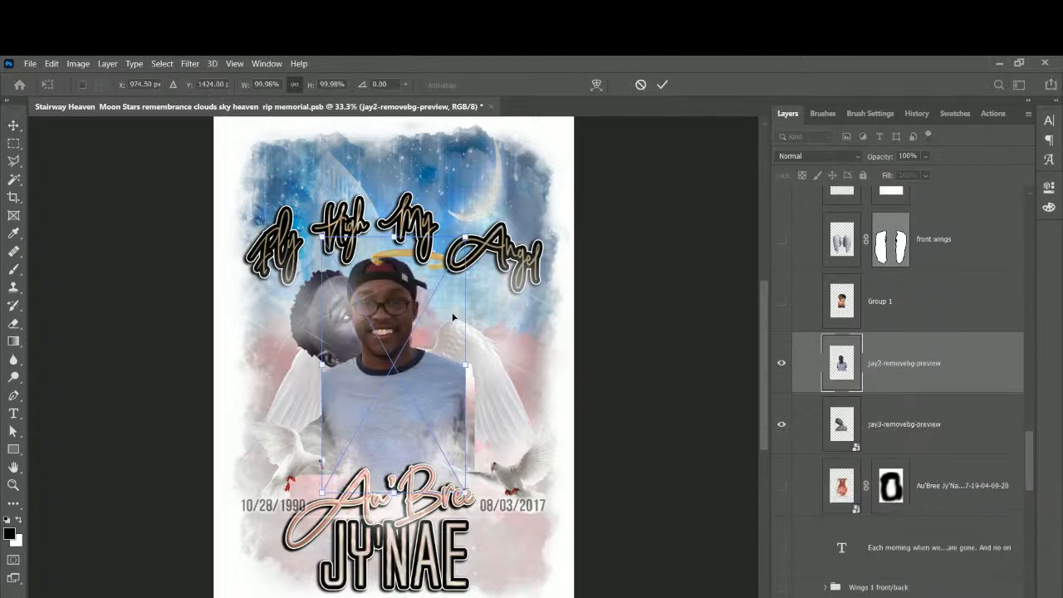
left_click_drag(474, 379, 485, 401)
key("Return")
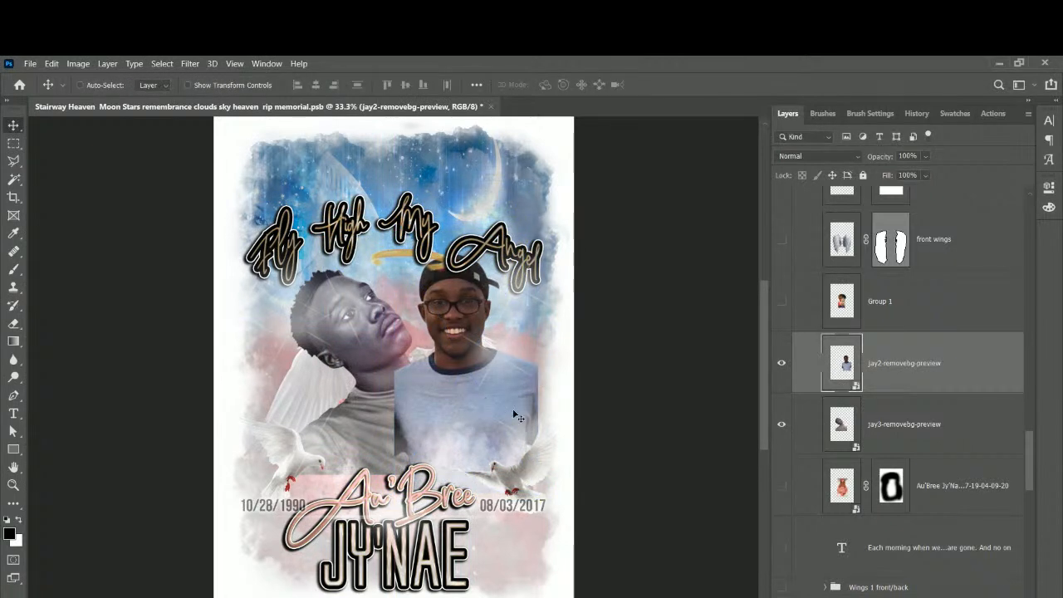
left_click(959, 423)
left_click(940, 388)
left_click(945, 424)
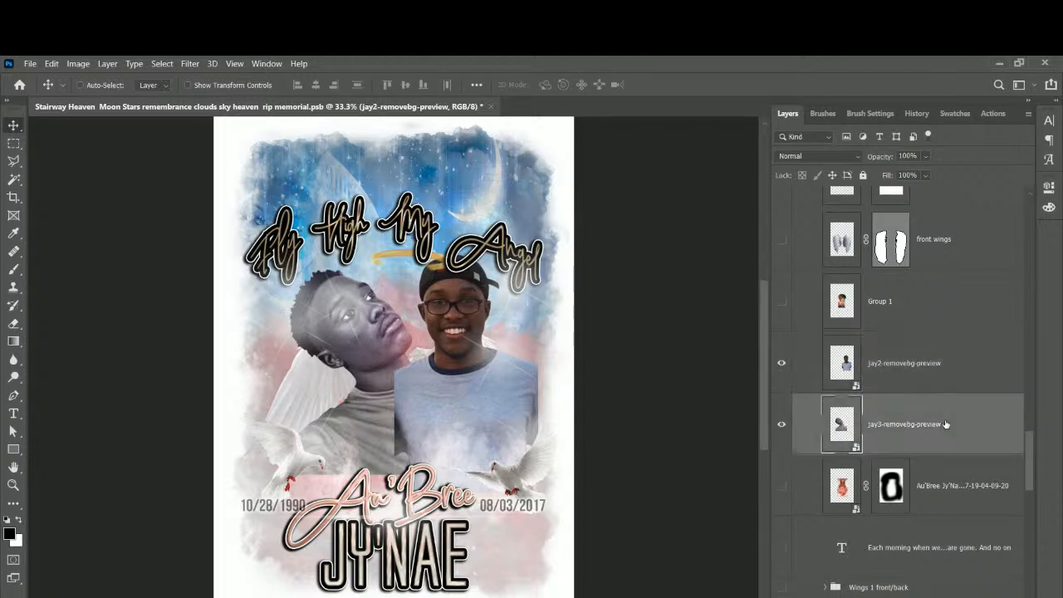
left_click(959, 481)
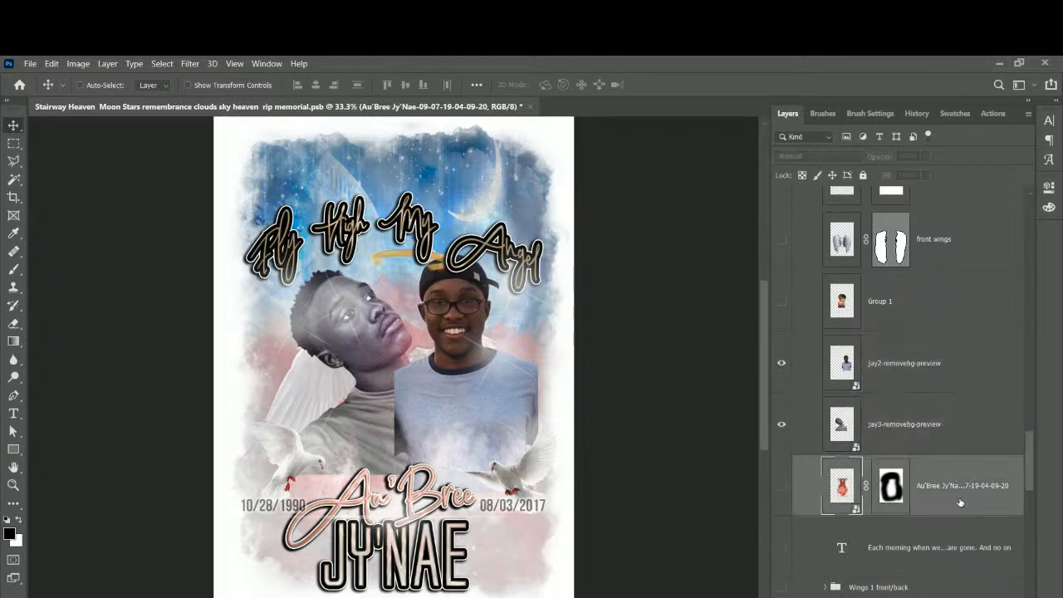
scroll(891, 484, "down", 3)
scroll(891, 486, "up", 3)
Move the jay3 layer beneath the wing layers and raise the photo on the poster.
left_click(902, 370)
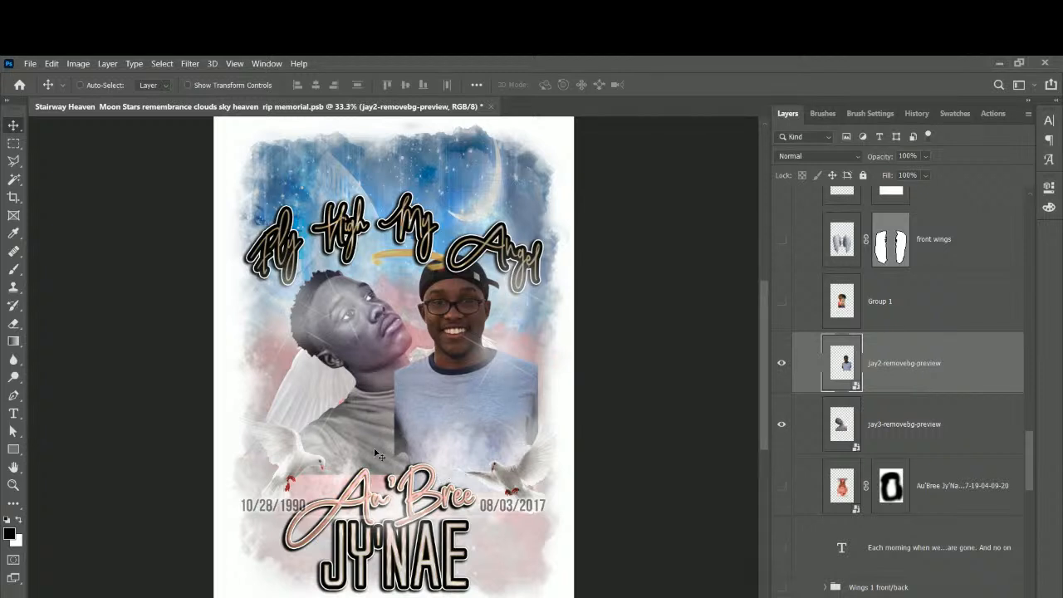
left_click(912, 426)
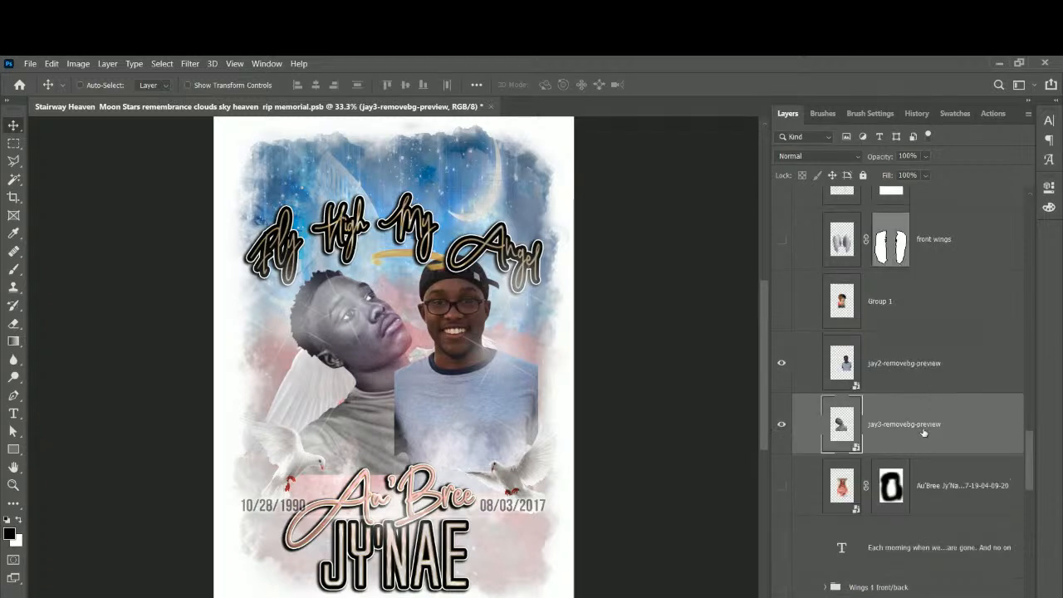
scroll(913, 373, "down", 1)
scroll(913, 374, "up", 2)
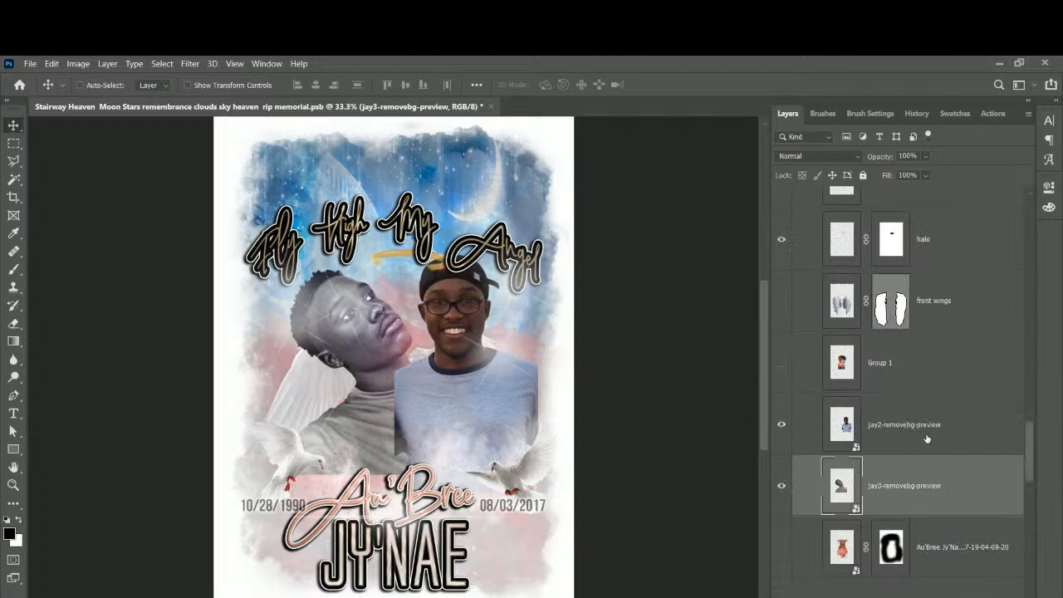
scroll(926, 439, "down", 3)
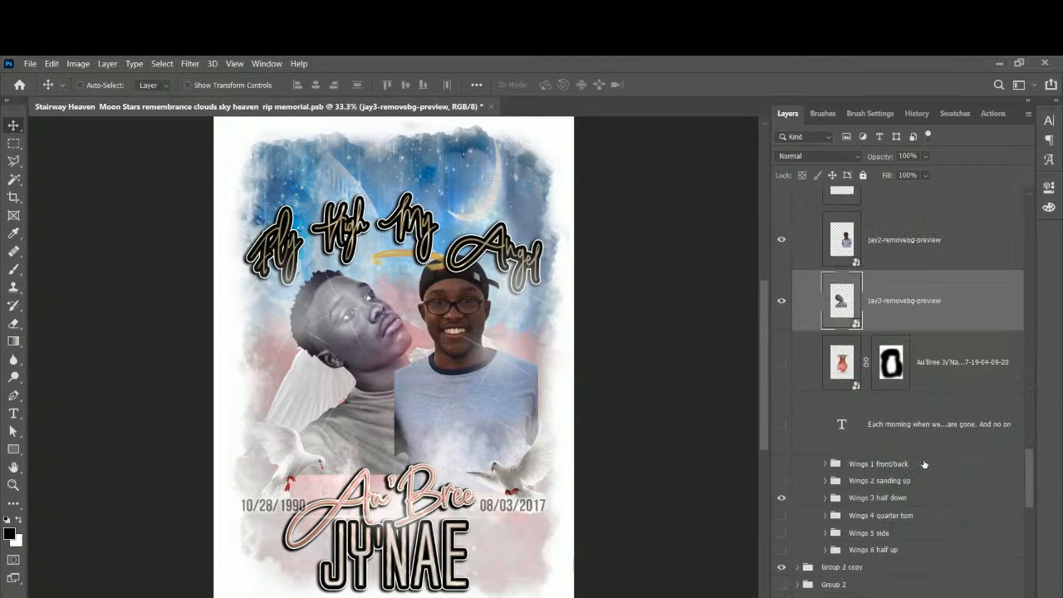
left_click_drag(903, 305, 893, 561)
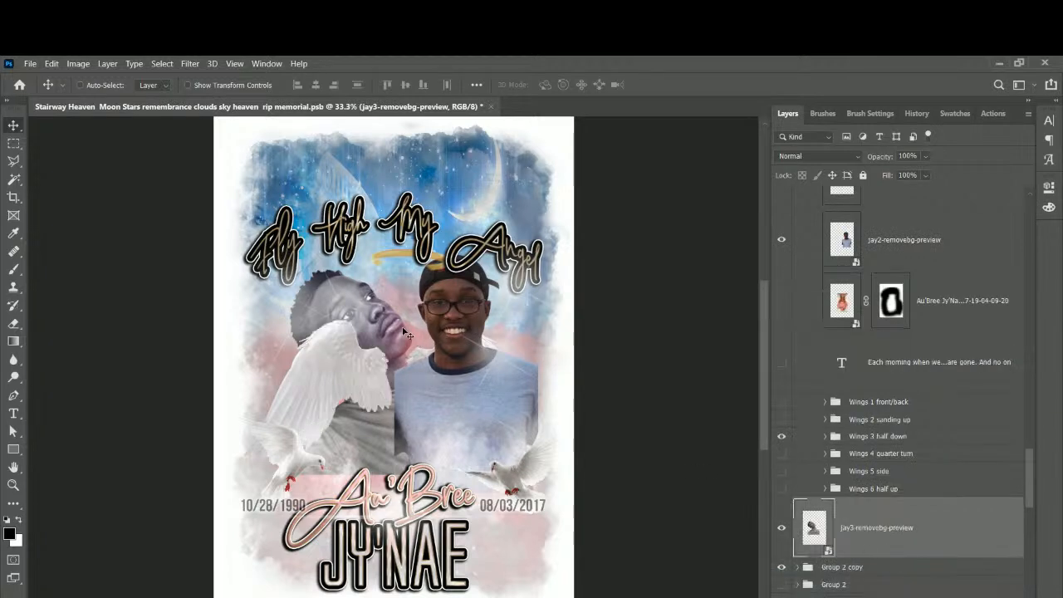
left_click_drag(397, 330, 395, 297)
Rotate the jay3 photo about 31 degrees clockwise and reposition it.
key("ctrl+t")
left_click_drag(455, 203, 503, 279)
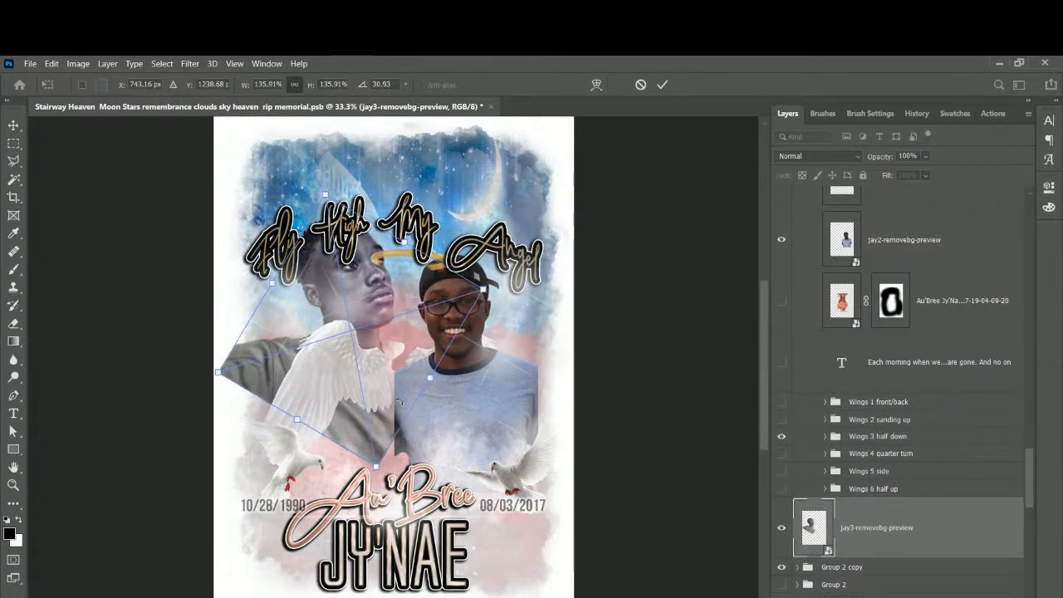
left_click_drag(358, 431, 329, 393)
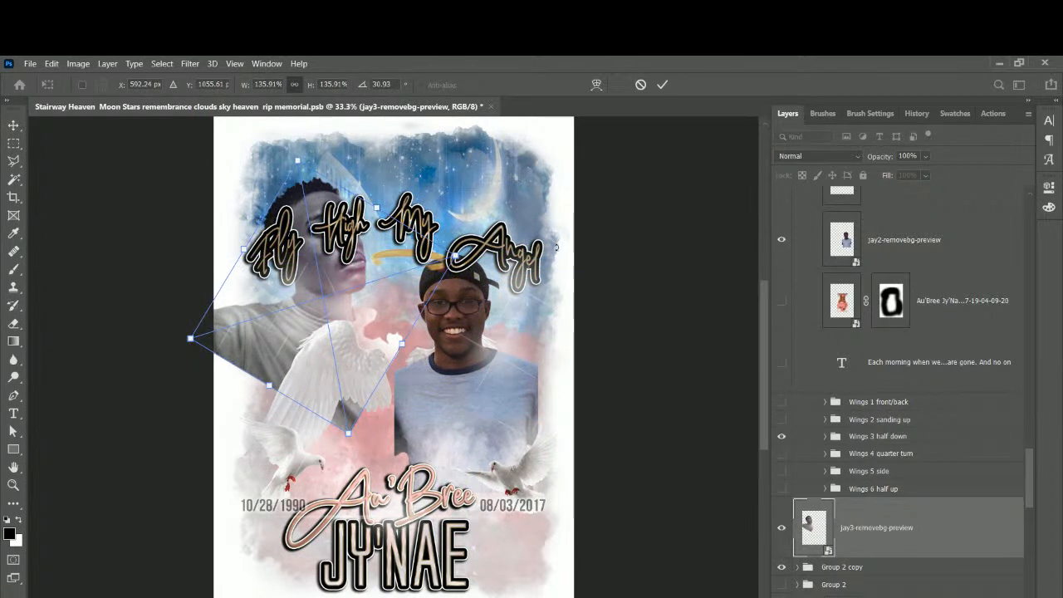
key("Return")
Move the Fly High My Angel title up toward the top.
right_click(541, 277)
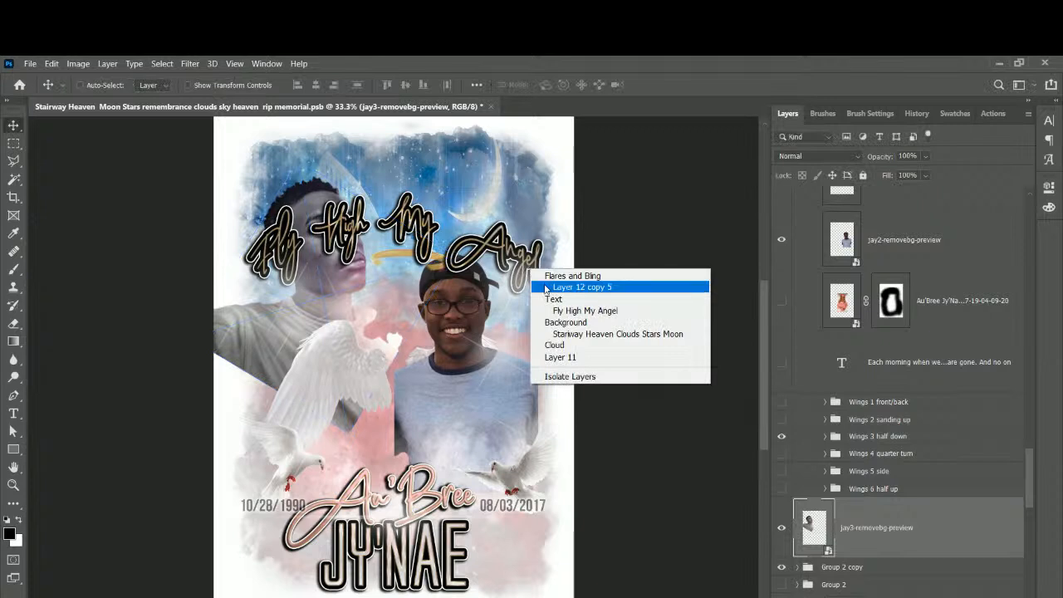
left_click(552, 309)
left_click_drag(500, 260, 503, 191)
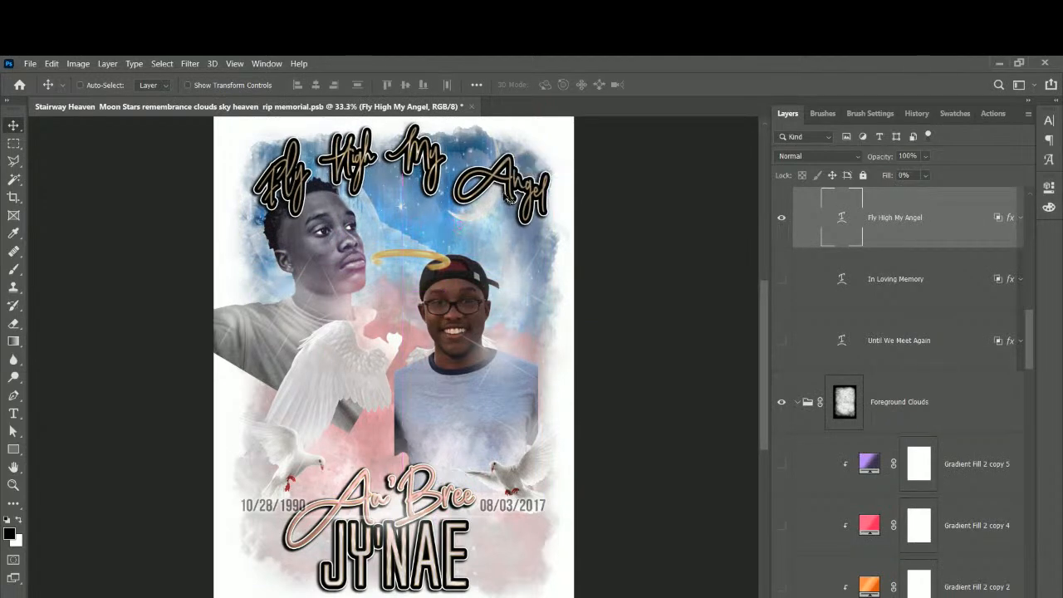
Save As a PSB with the client's first name prefixed, into the Client files folder.
left_click(31, 64)
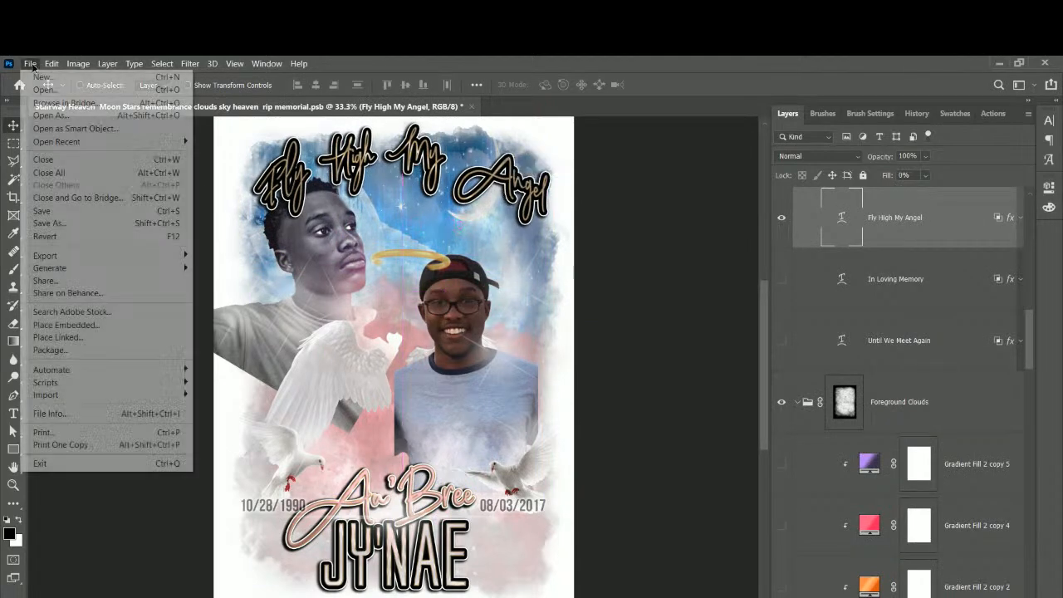
left_click(53, 224)
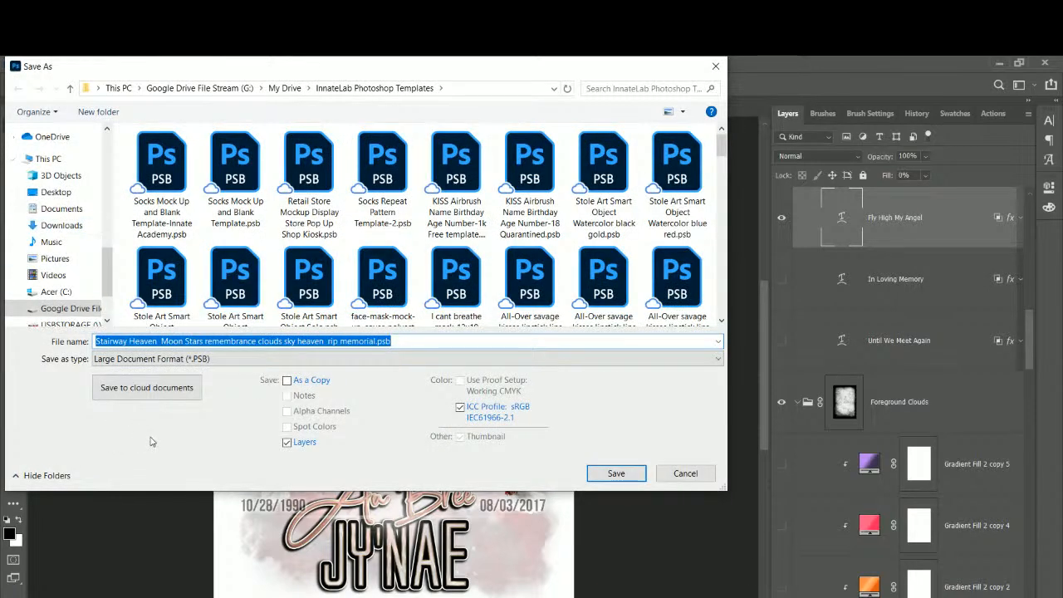
left_click(97, 341)
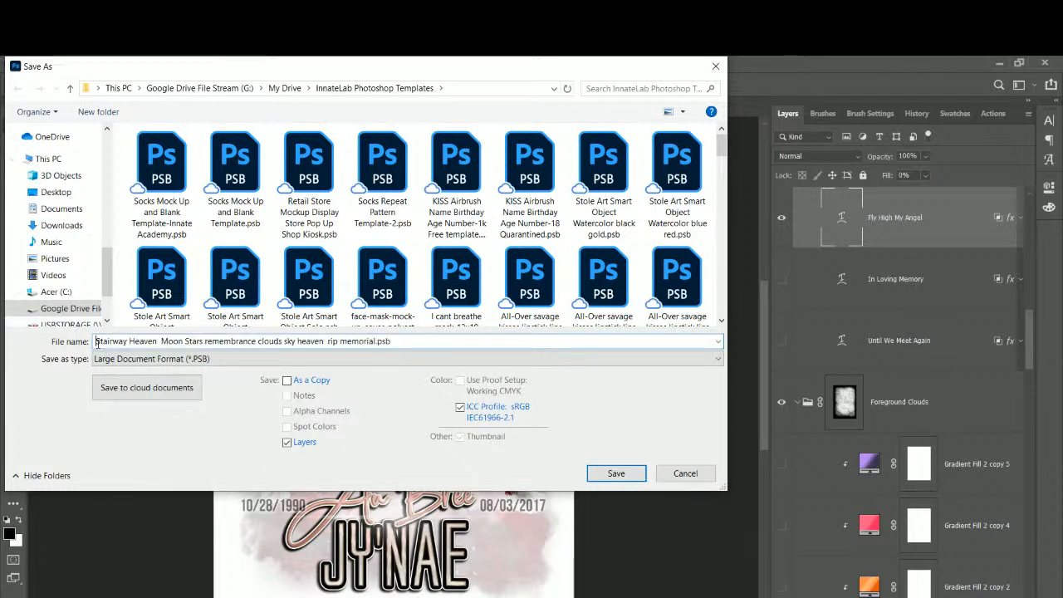
type("tiffany")
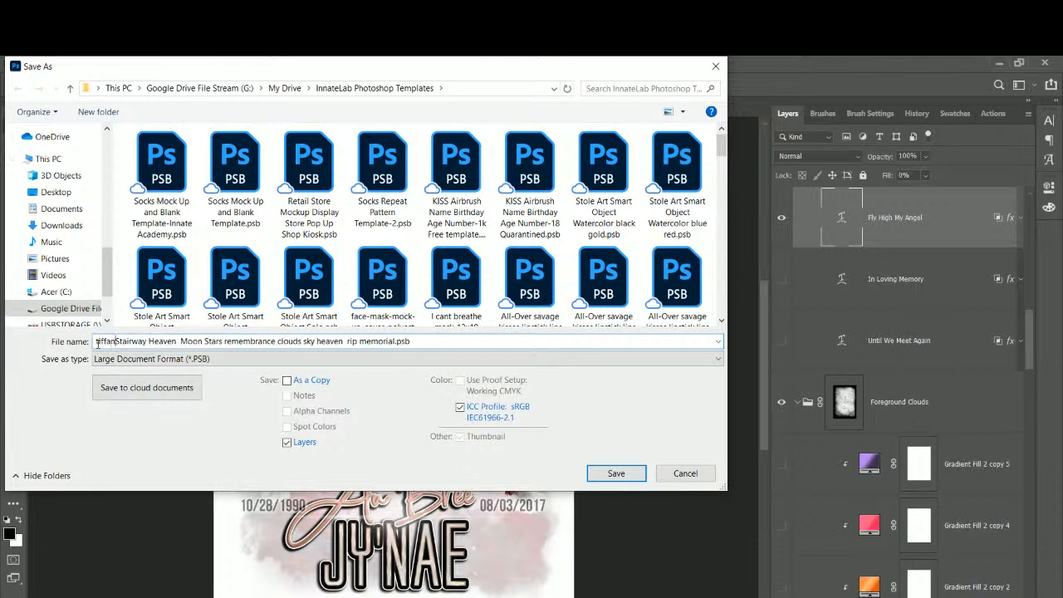
type("-")
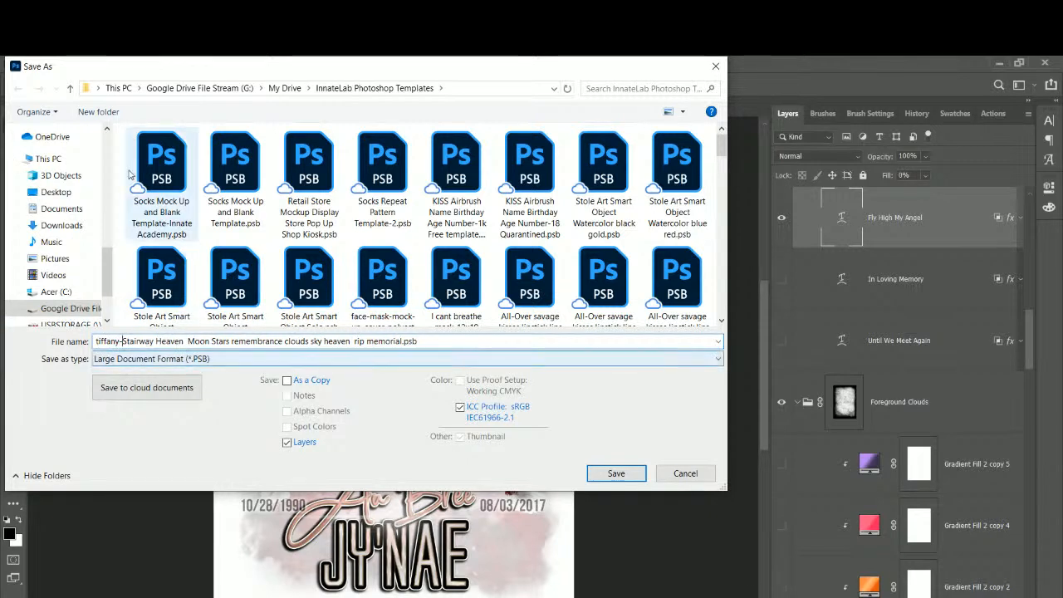
scroll(106, 133, "up", 4)
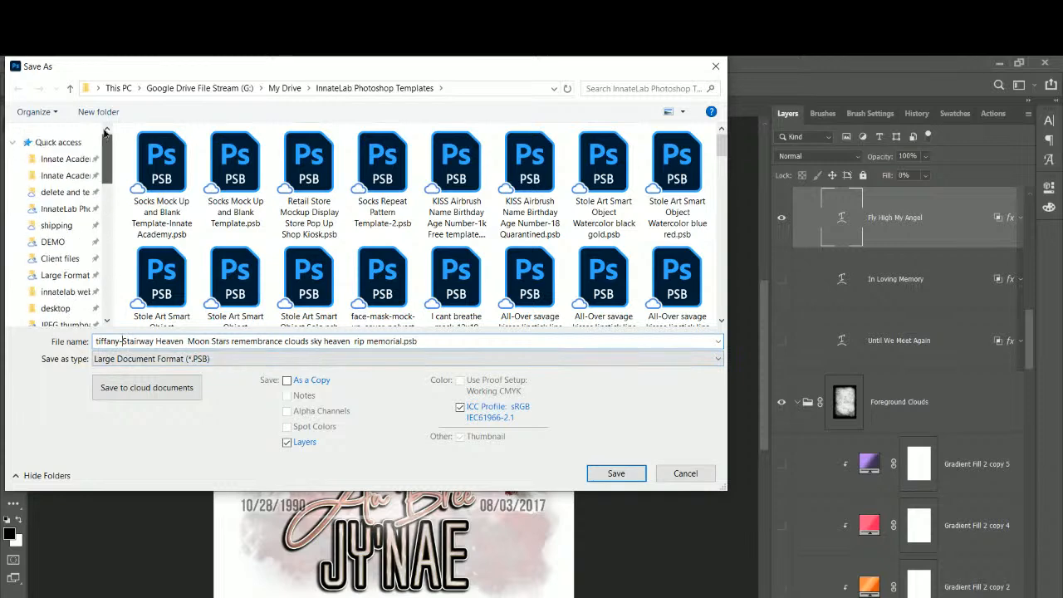
left_click(60, 258)
left_click(603, 472)
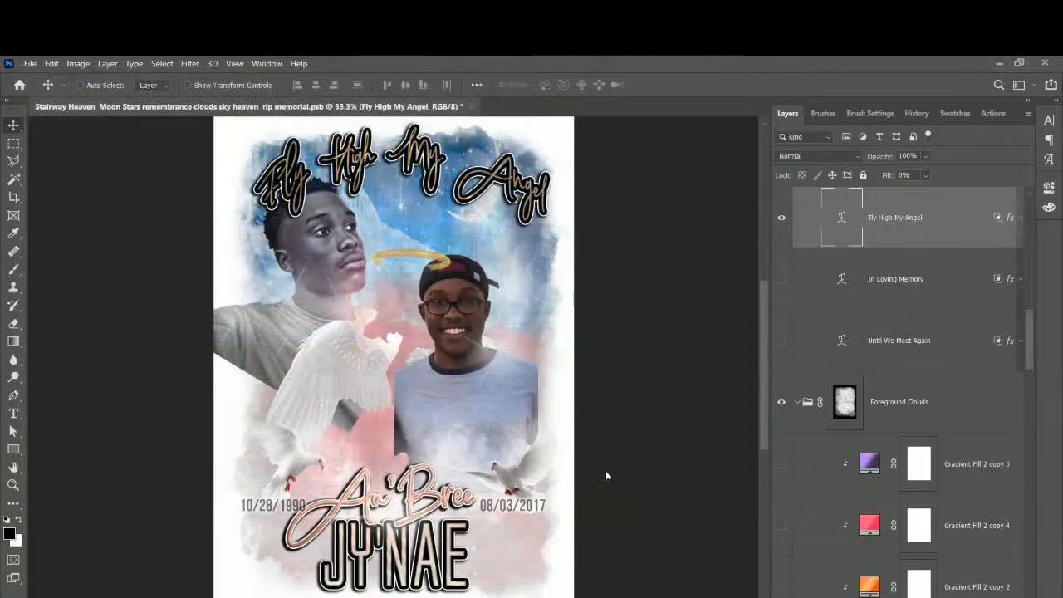
Change the title text from Angel to Hero so it reads 'Fly High My Hero'.
left_click(13, 412)
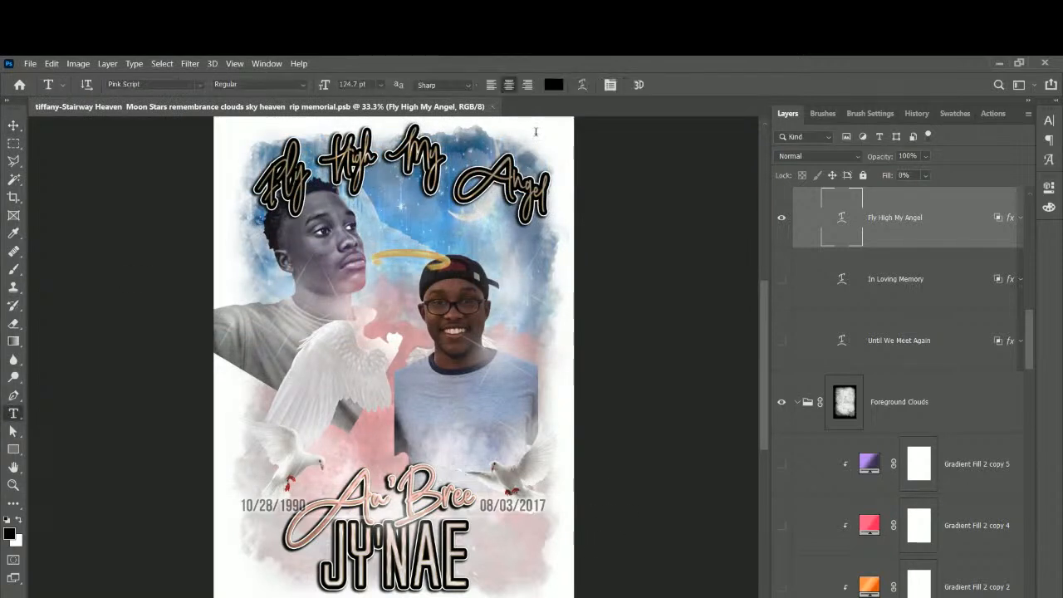
left_click(503, 177)
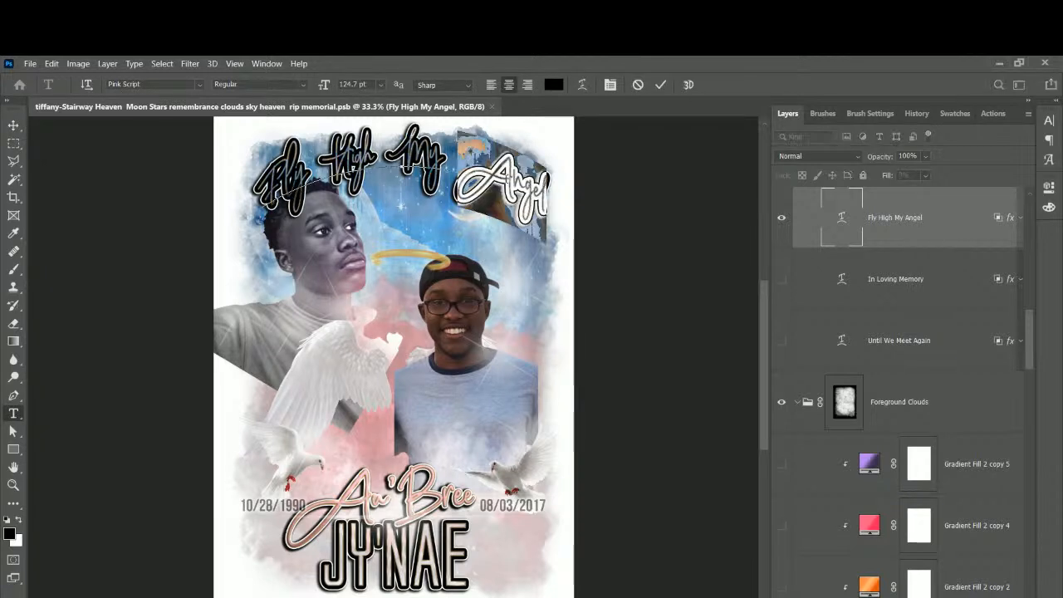
type("Hero")
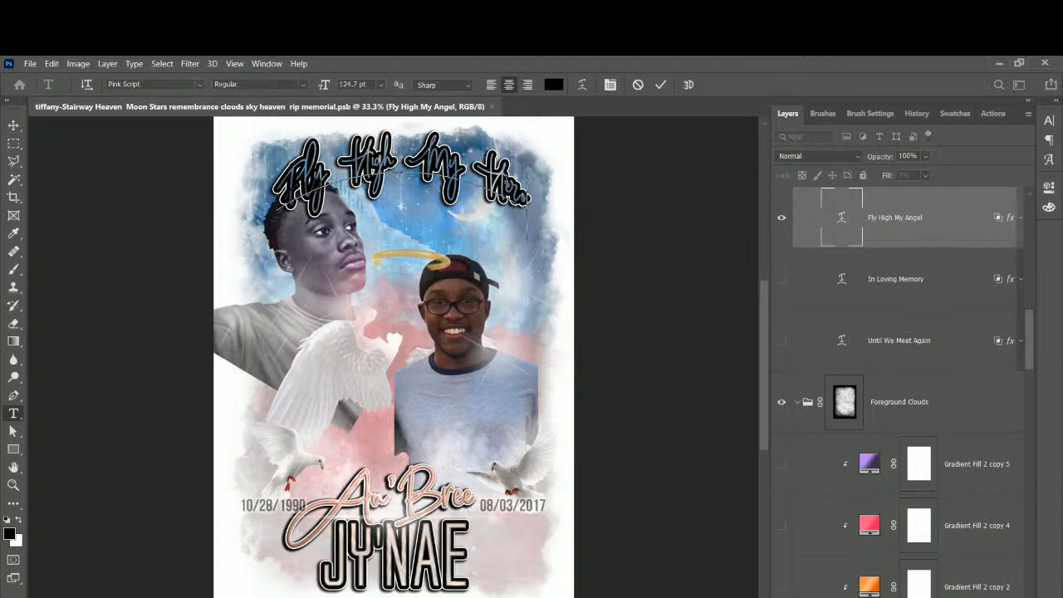
left_click(14, 124)
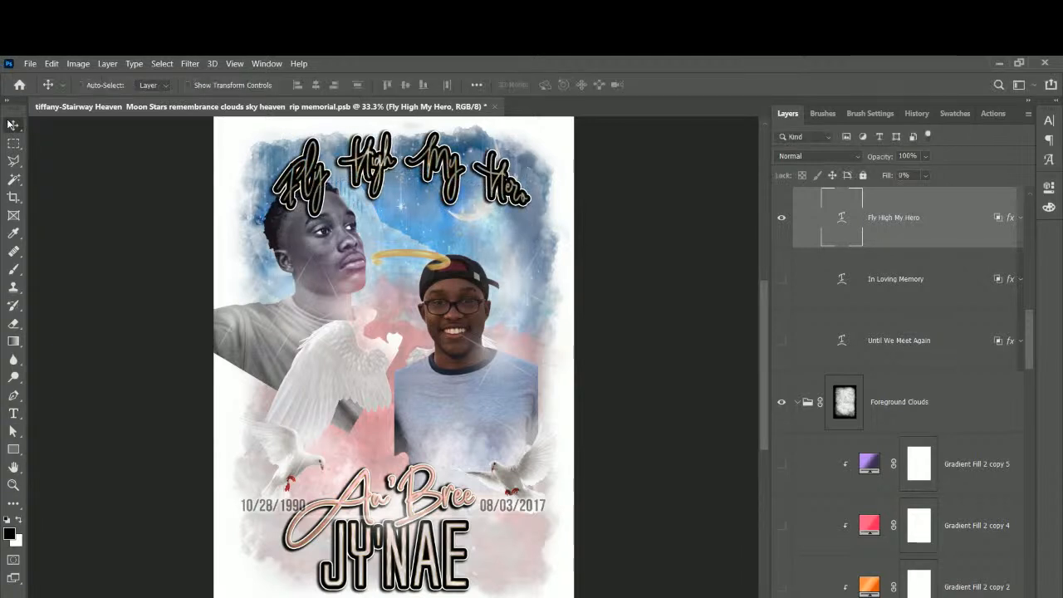
Shift the title left and up and scale it to about 112%.
left_click_drag(469, 192, 449, 185)
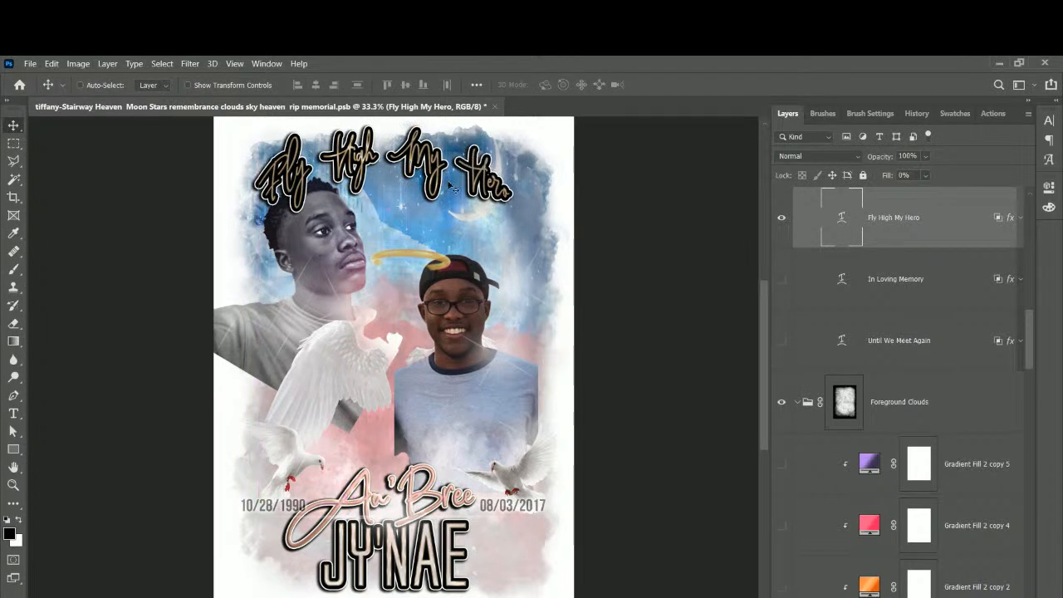
key("ctrl+t")
left_click_drag(508, 240, 541, 257)
scroll(506, 224, "up", 1)
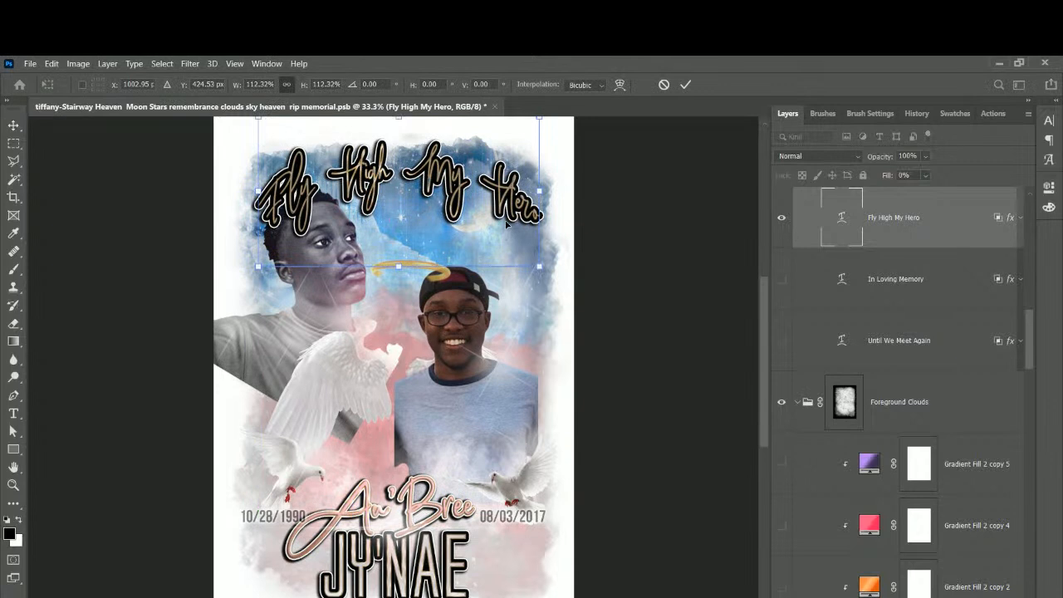
key("Return")
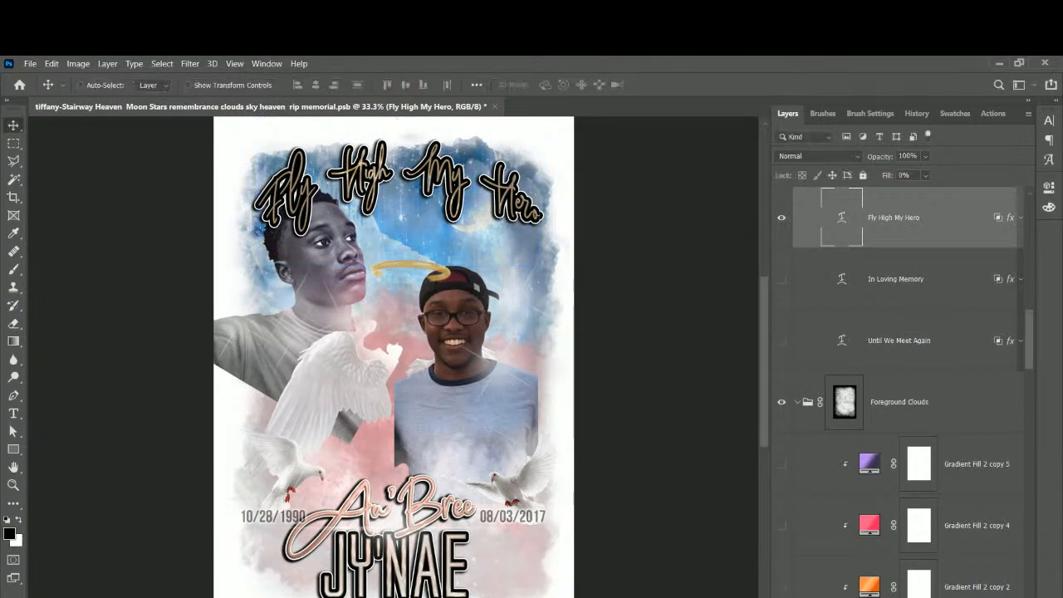
right_click(518, 415)
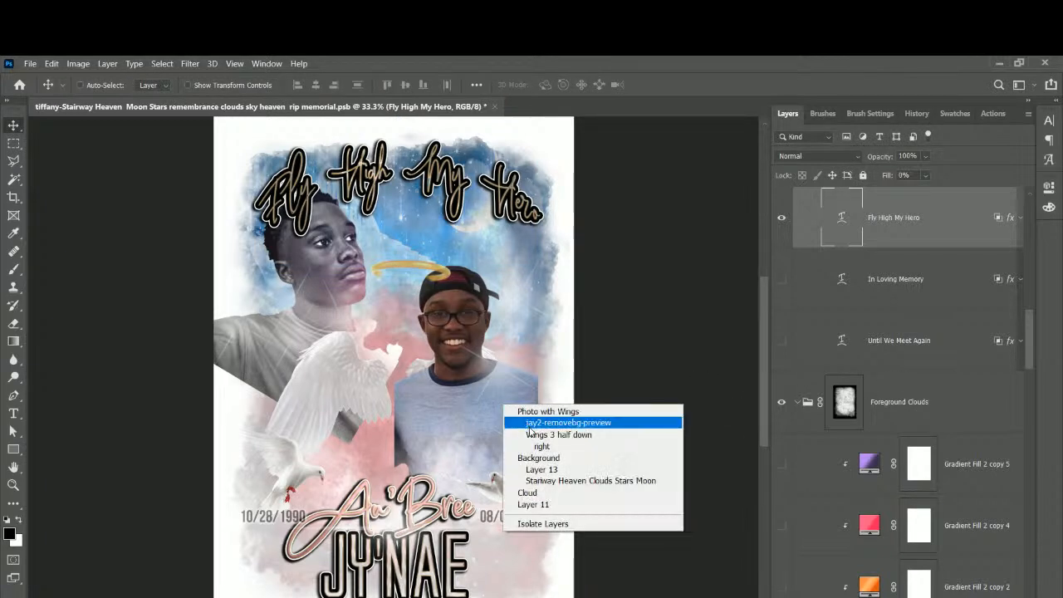
Move jay2 up behind the title, centre jay3, and stack jay3 above jay2.
left_click(528, 422)
left_click_drag(497, 424, 487, 357)
right_click(349, 264)
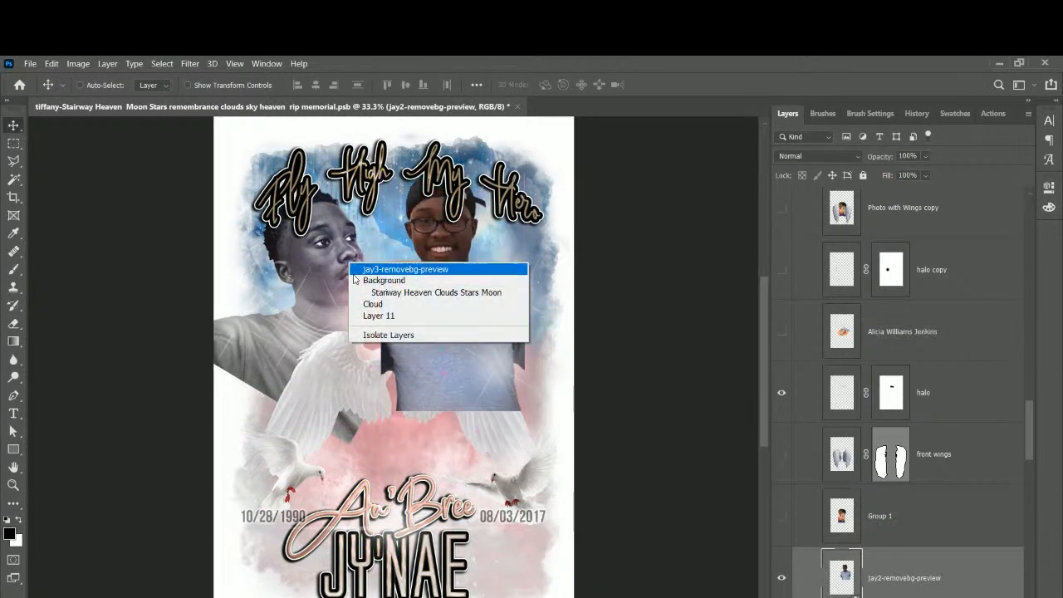
left_click(356, 272)
left_click_drag(356, 274, 420, 388)
left_click_drag(949, 546, 909, 264)
left_click_drag(407, 472, 419, 444)
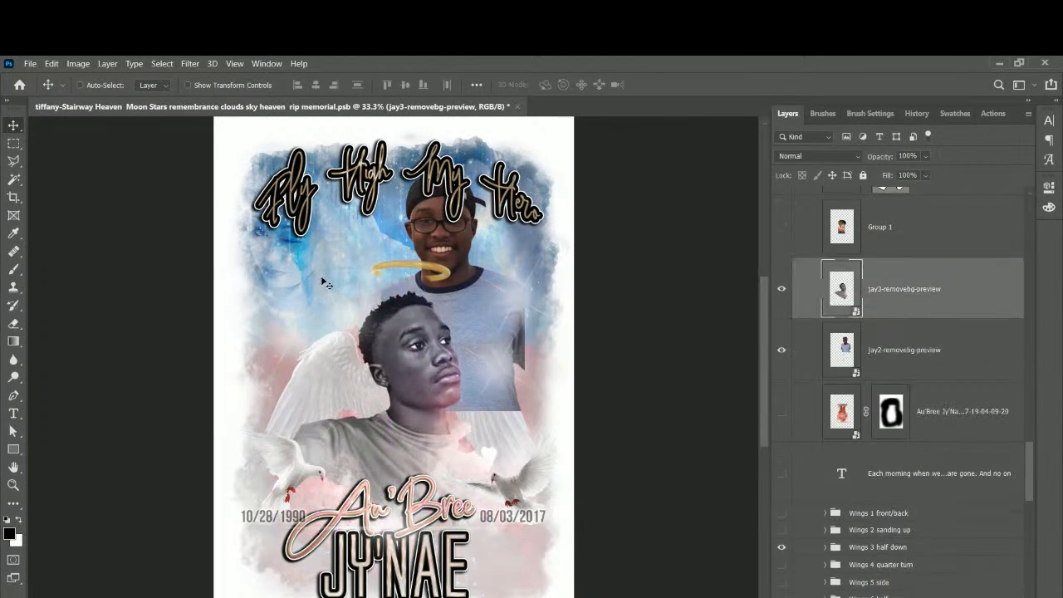
Select the watermark layer from the layers under the sky.
right_click(283, 284)
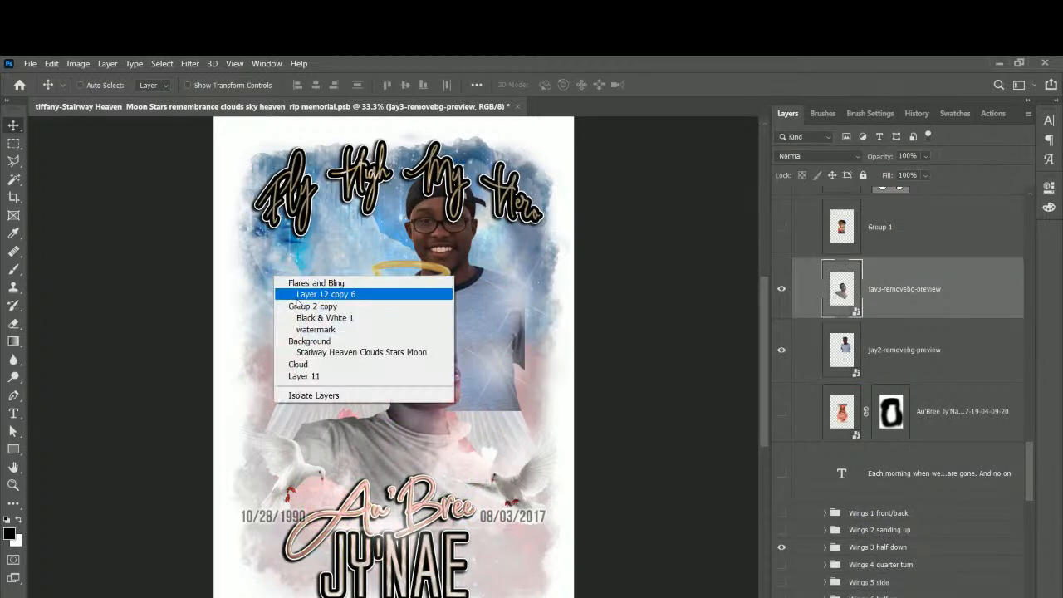
left_click(282, 266)
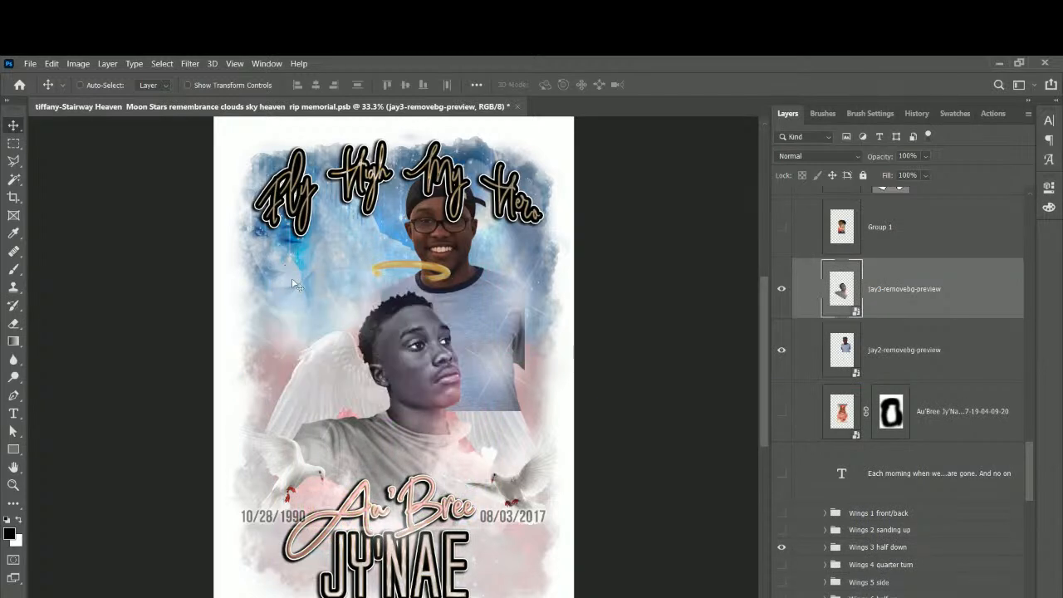
right_click(294, 283)
left_click(336, 334)
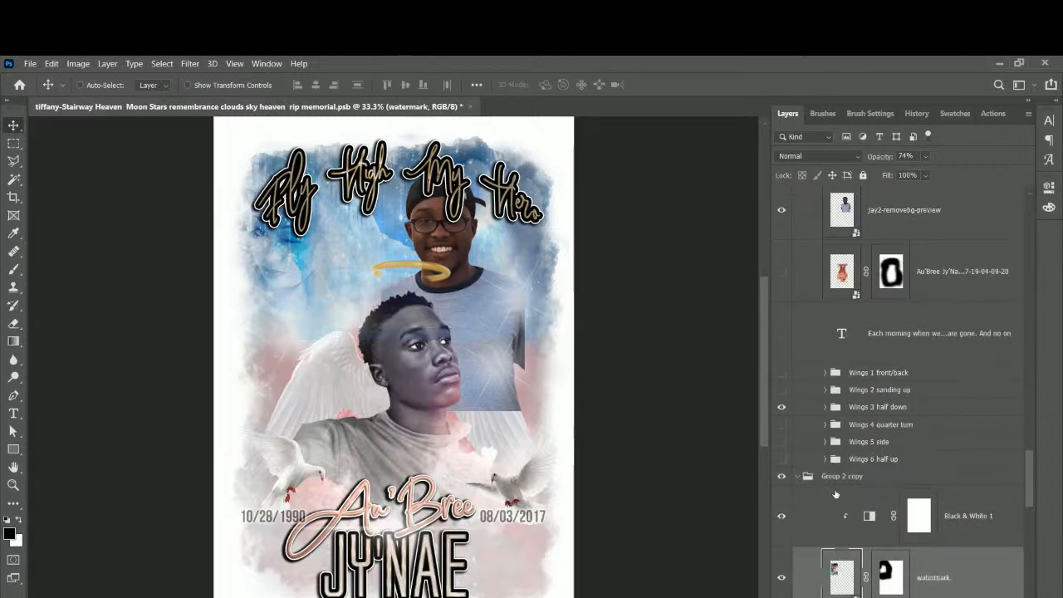
scroll(879, 574, "down", 2)
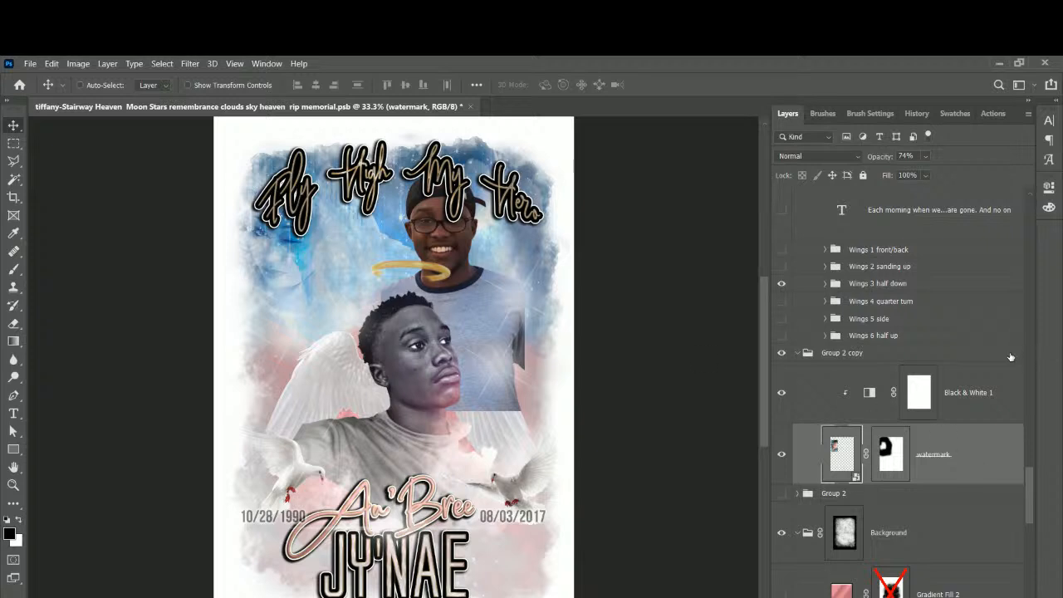
scroll(911, 387, "up", 3)
scroll(911, 387, "up", 1)
Move jay2 into Group 2 copy and clip Black & White 1 to it.
left_click(885, 276)
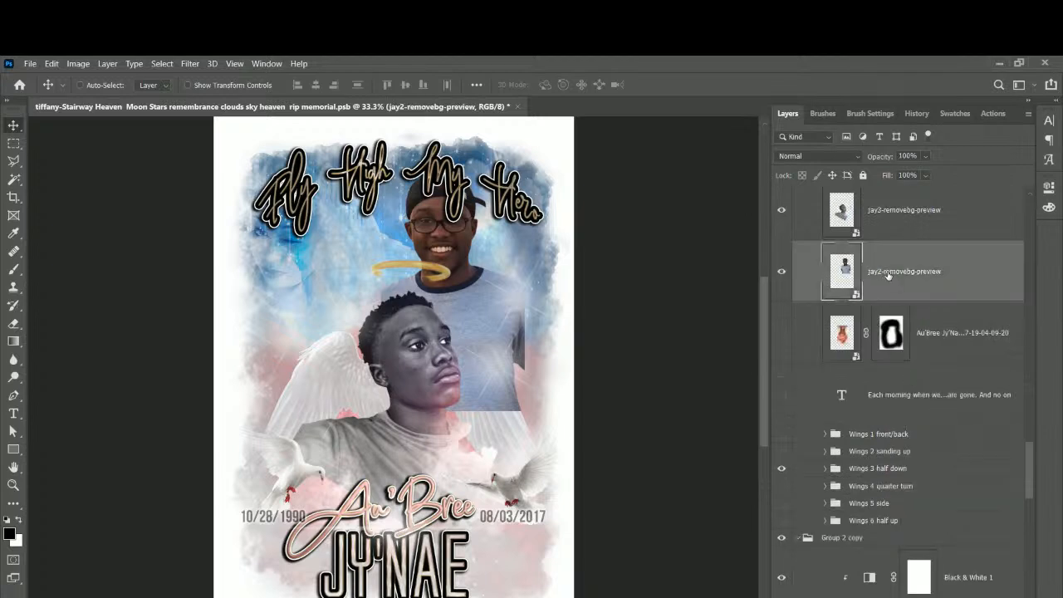
left_click_drag(898, 276, 871, 479)
left_click_drag(928, 443, 909, 513)
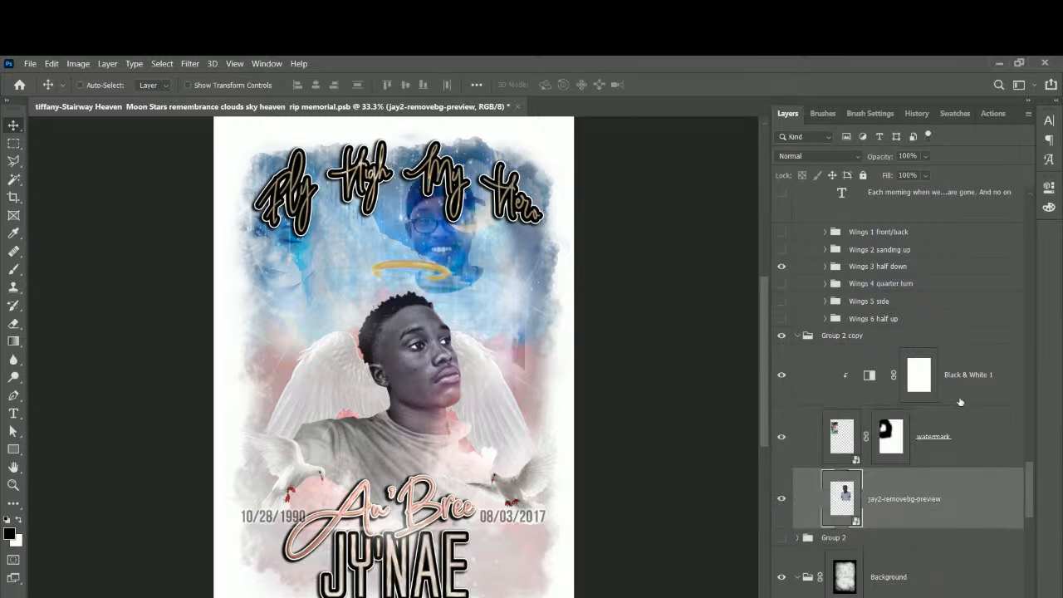
left_click_drag(973, 382, 934, 465)
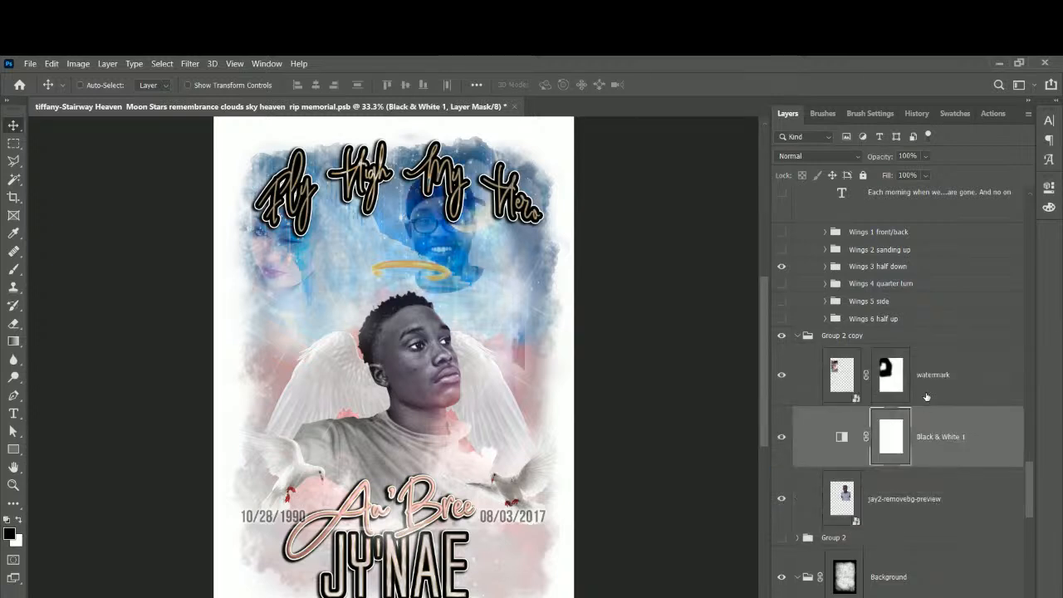
left_click(933, 390)
left_click(948, 441)
right_click(949, 441)
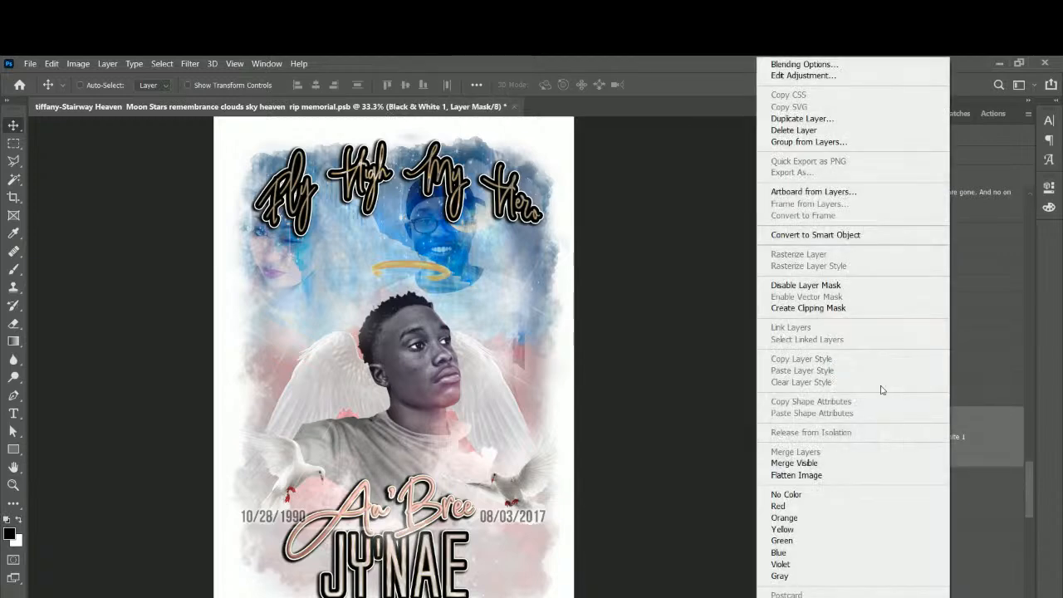
left_click(855, 308)
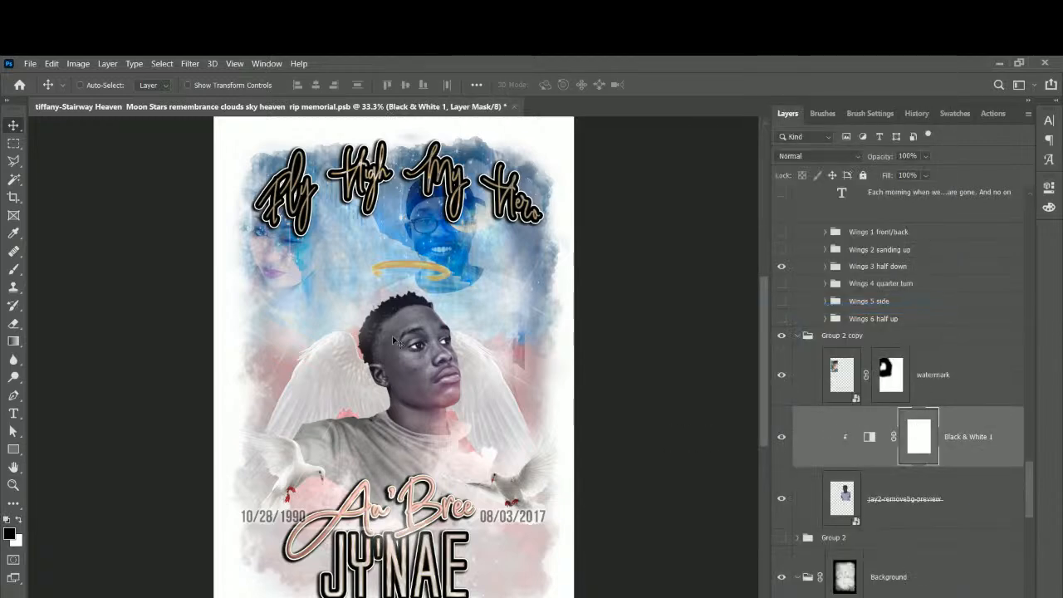
Delete the watermark layer and move the blue-tinted jay2 face into the upper-left sky.
left_click(948, 381)
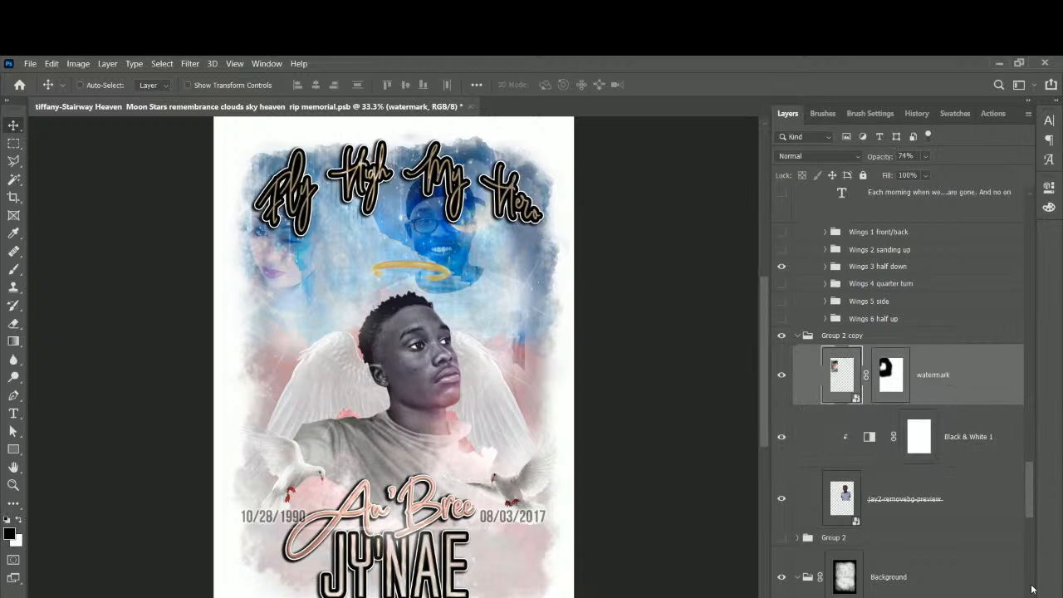
key("Delete")
left_click_drag(453, 246, 360, 268)
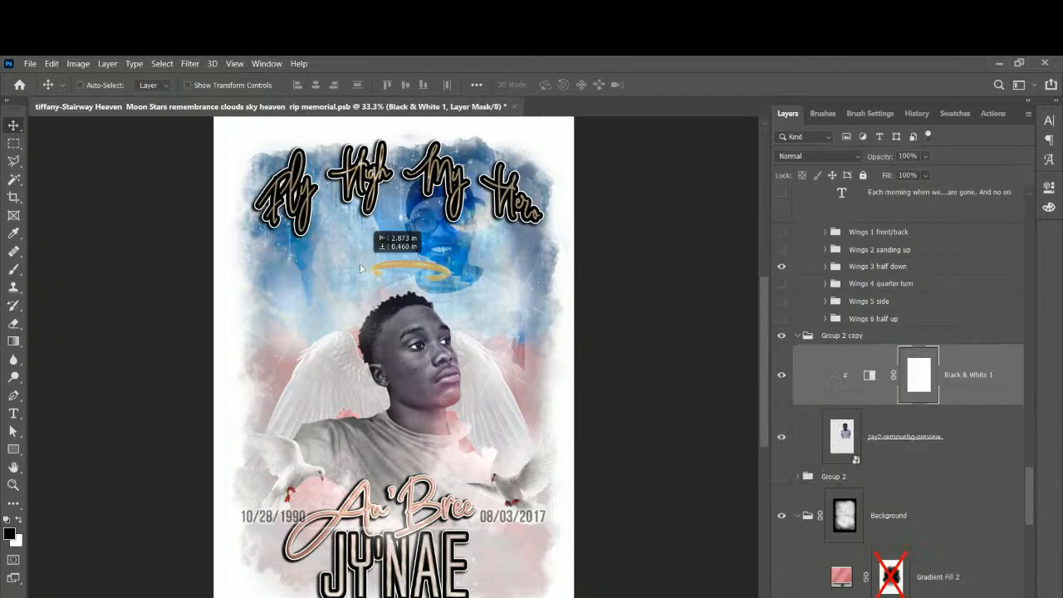
left_click(884, 437)
left_click_drag(432, 246, 294, 300)
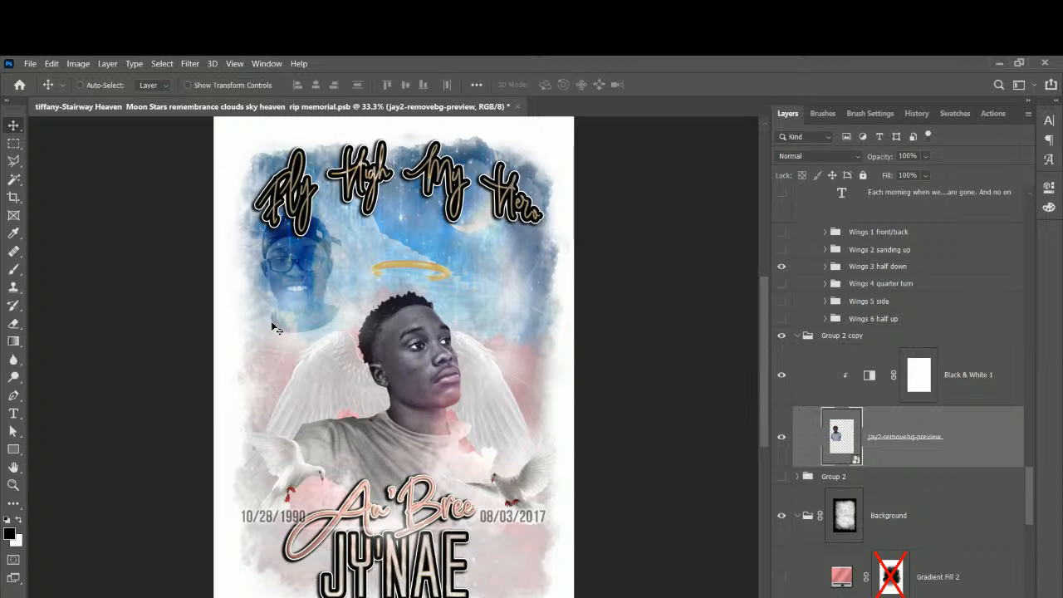
left_click_drag(271, 320, 273, 324)
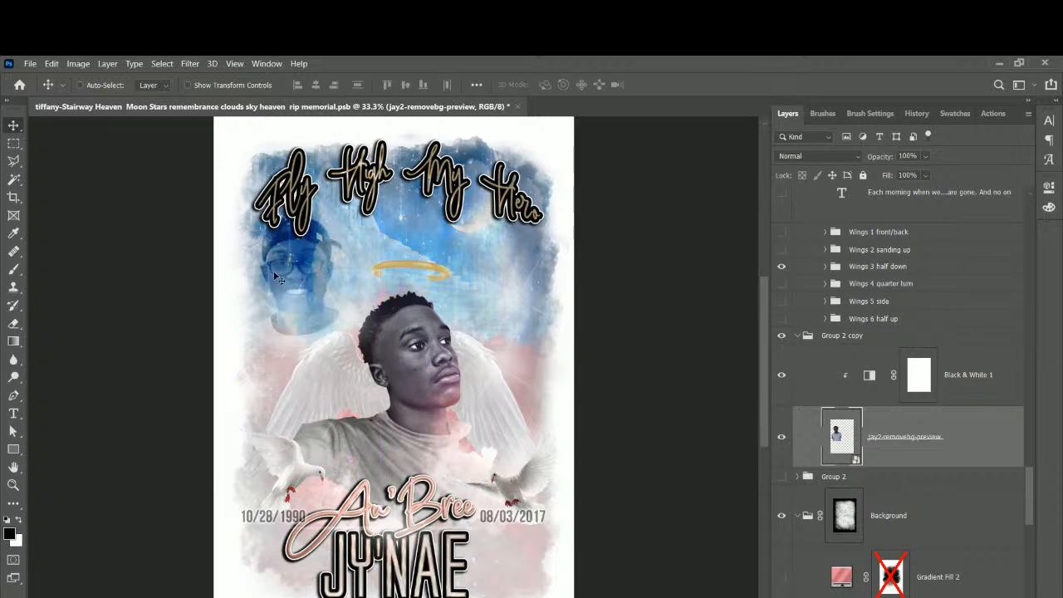
Move the jay3-removebg-preview layer down below Group 2.
right_click(426, 384)
left_click(412, 365)
scroll(939, 384, "up", 5)
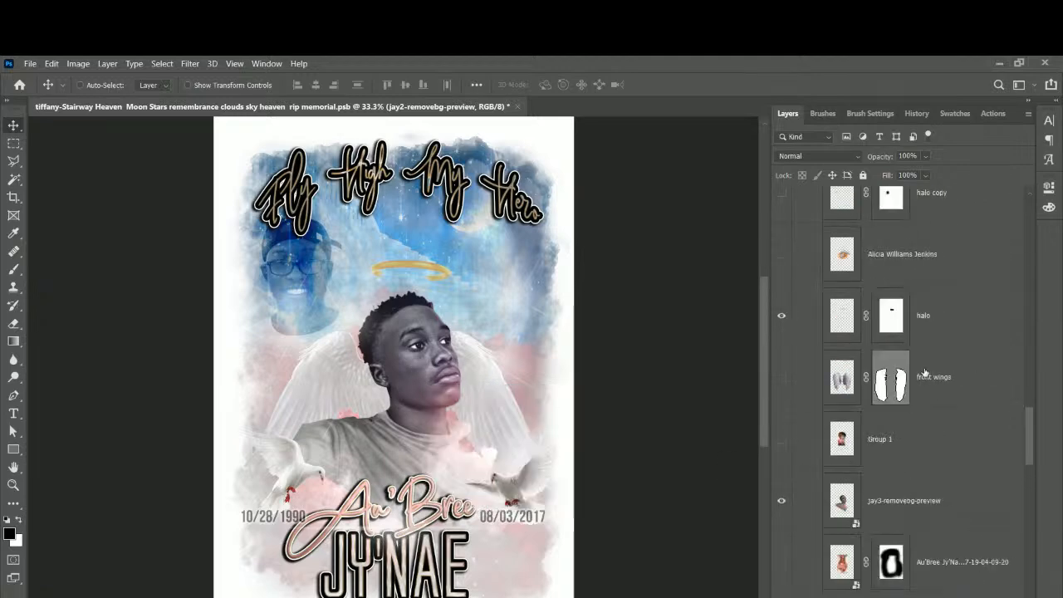
scroll(924, 373, "down", 3)
left_click(921, 377)
scroll(926, 381, "down", 1)
left_click_drag(909, 596, 873, 449)
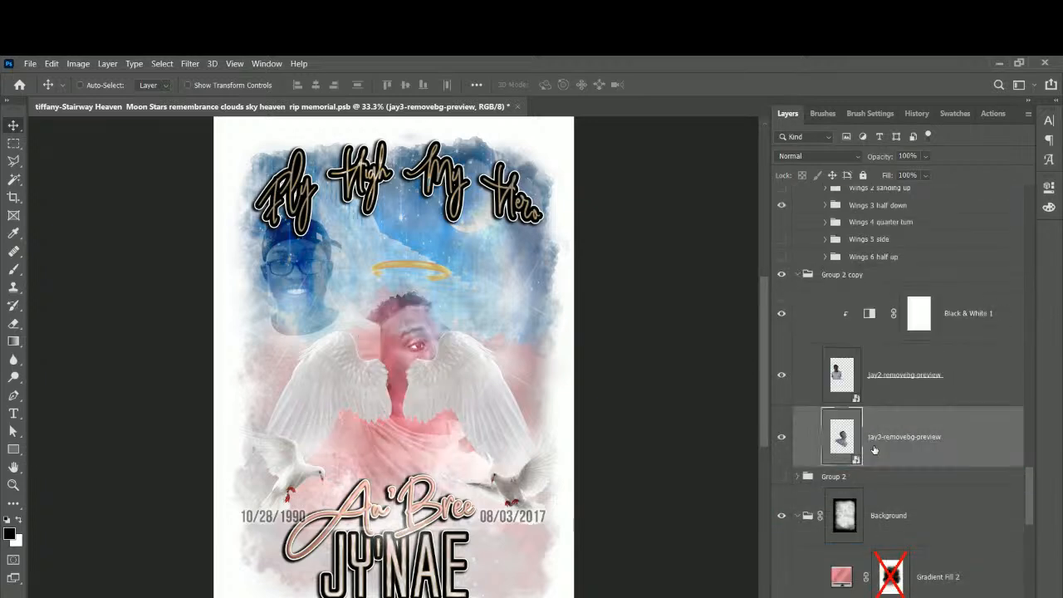
Raise jay2 above the wings folders and drag the capped man to the poster centre.
left_click(890, 376)
left_click_drag(885, 388, 855, 241)
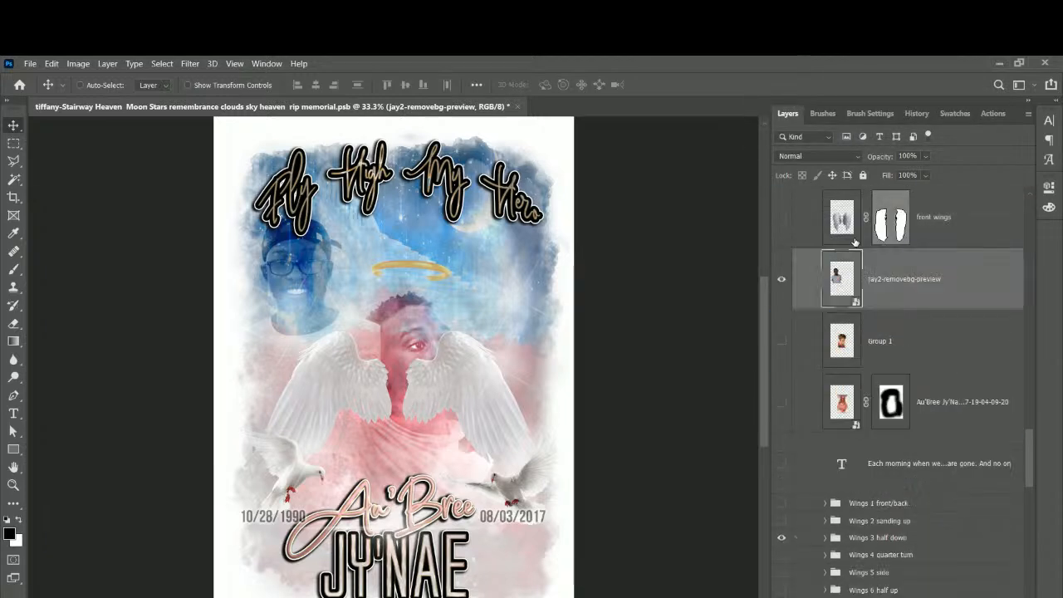
left_click_drag(325, 364, 405, 420)
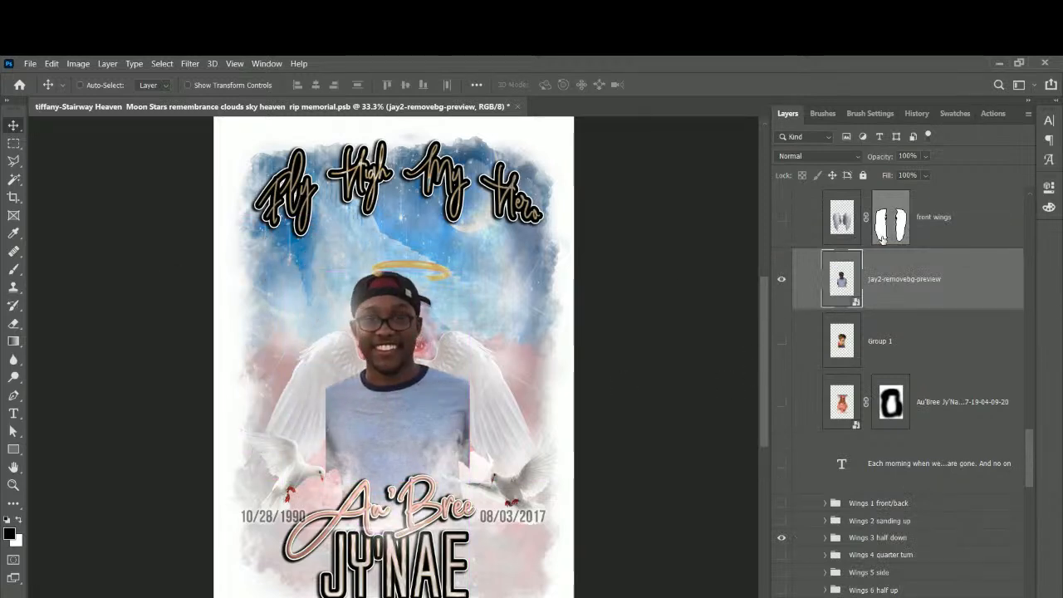
scroll(892, 340, "down", 3)
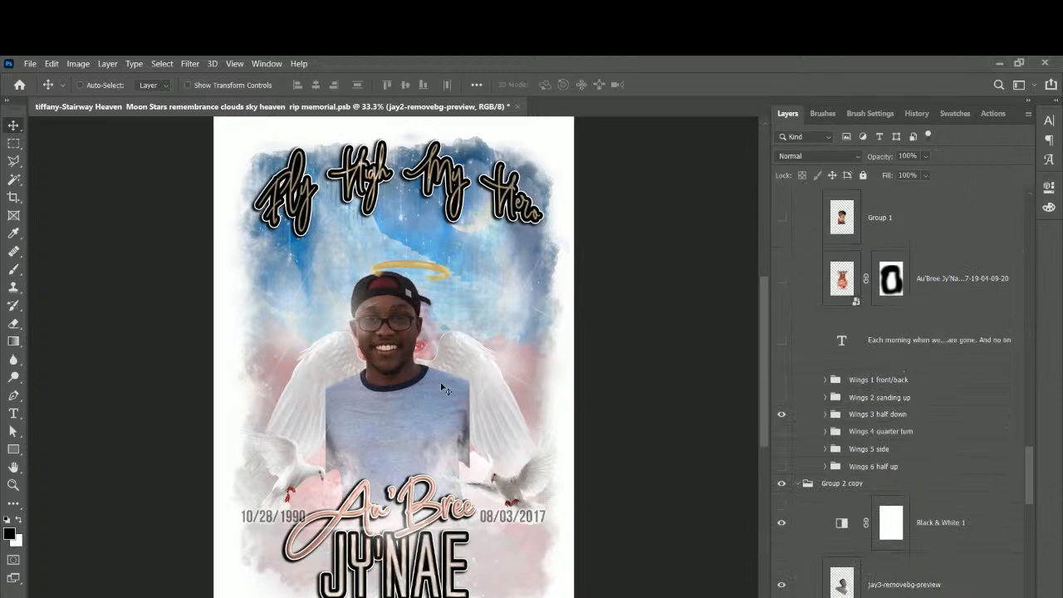
scroll(863, 430, "up", 1)
scroll(864, 430, "down", 1)
scroll(893, 472, "up", 2)
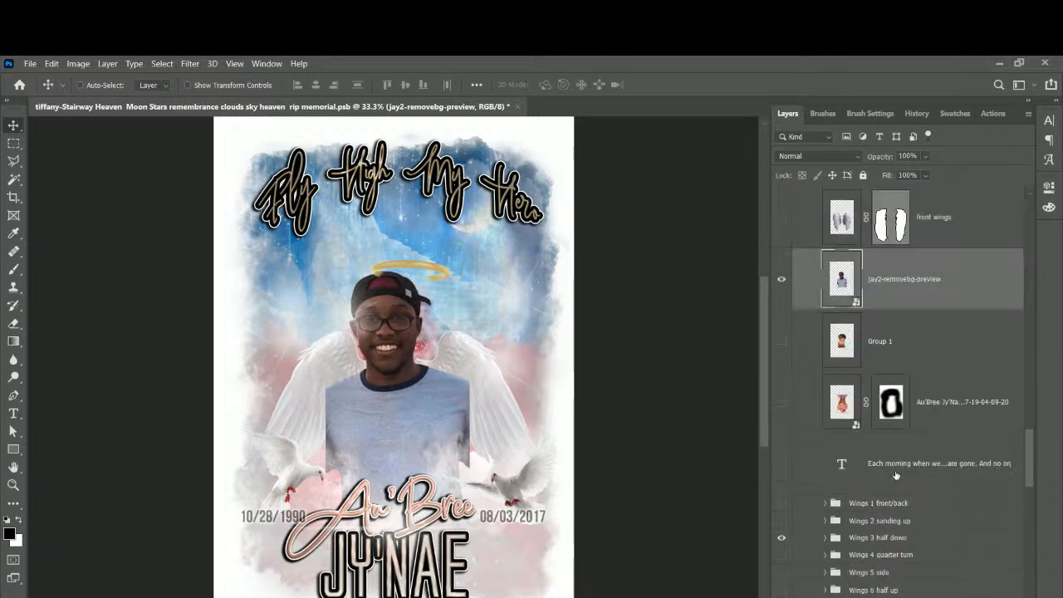
scroll(895, 475, "down", 3)
Move jay3's faded face to the upper-left sky and set the halo just above the capped man.
left_click(916, 520)
left_click_drag(397, 373, 317, 293)
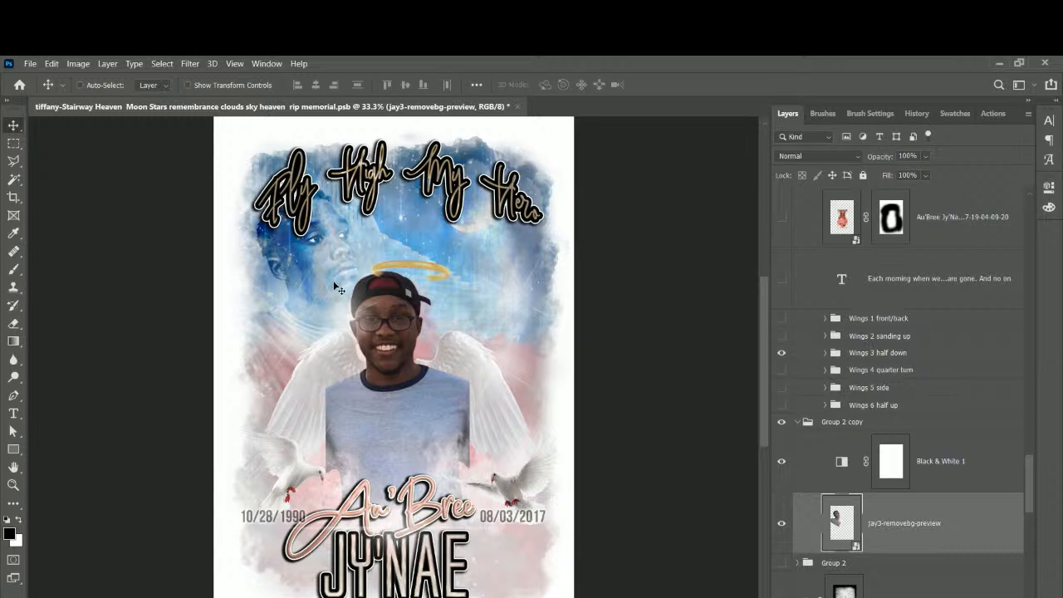
right_click(426, 273)
left_click(415, 271)
right_click(415, 271)
left_click(432, 285)
left_click_drag(427, 280, 422, 274)
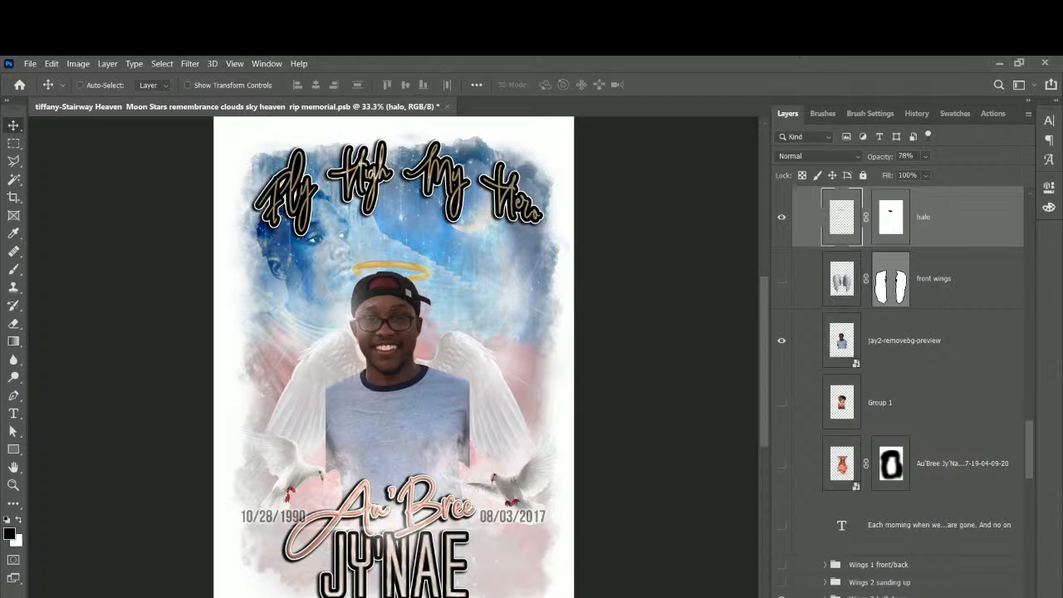
Show the front wings, shrink them to about 77%, and move them up and right.
left_click(943, 283)
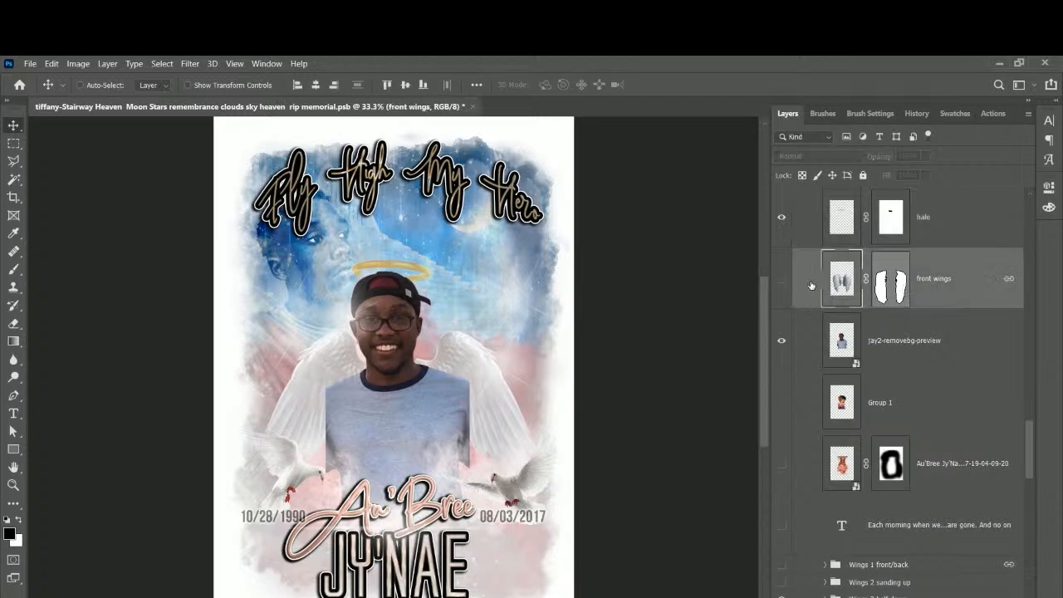
left_click(781, 284)
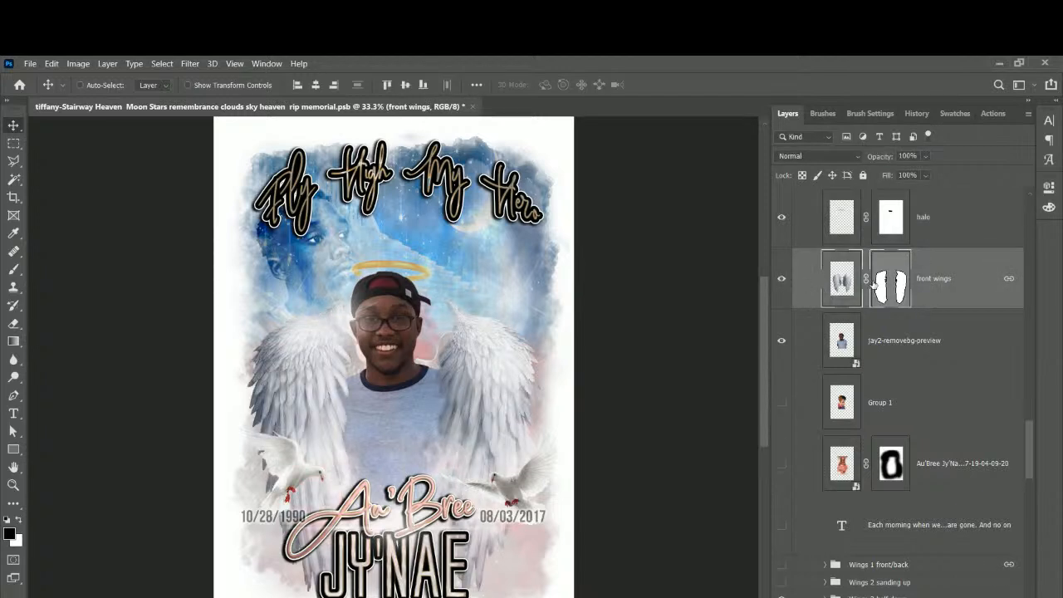
key("ctrl+t")
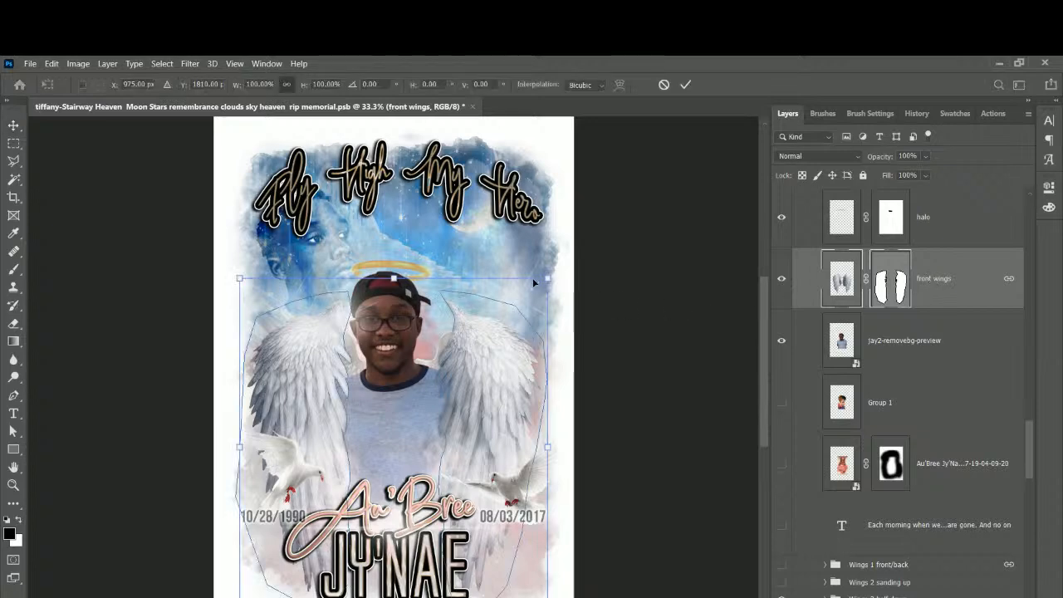
left_click_drag(547, 278, 474, 356)
left_click_drag(446, 449, 480, 408)
key("Return")
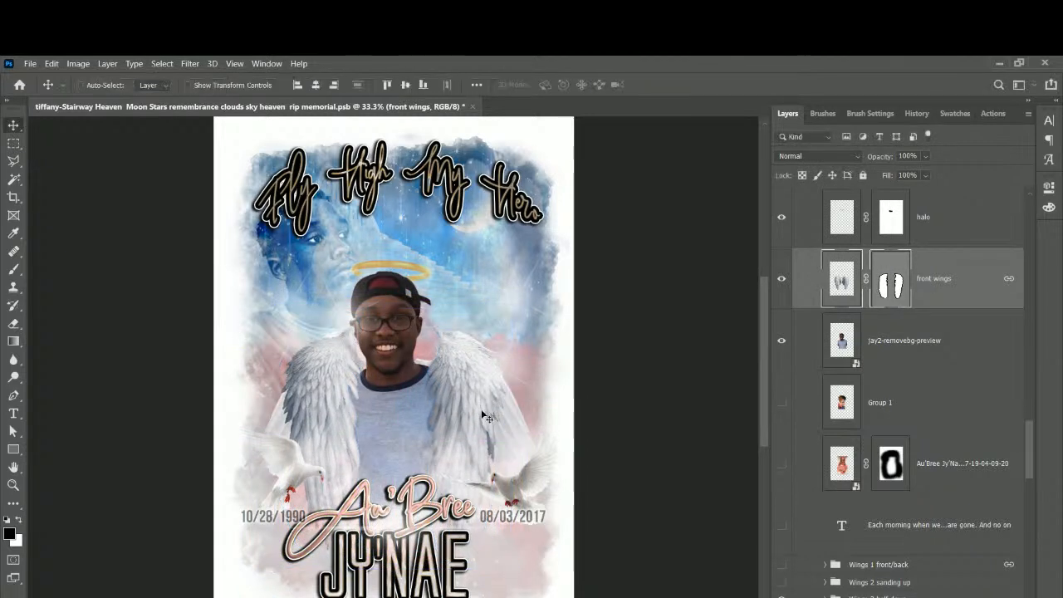
Swap Wings 3 half down for Wings 1 front/back and widen it to about 118%.
scroll(839, 365, "down", 3)
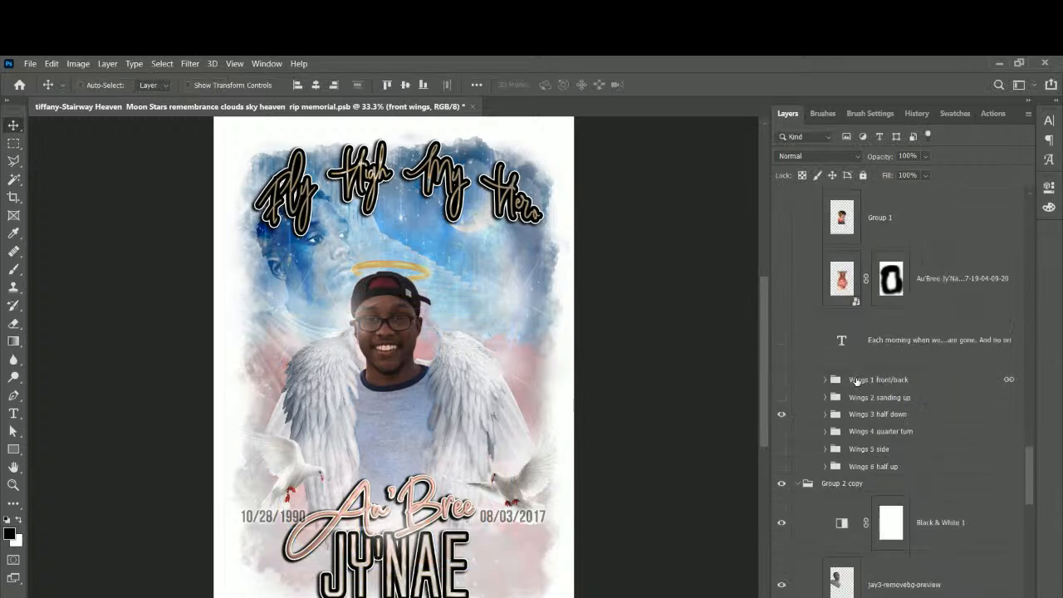
left_click(778, 415)
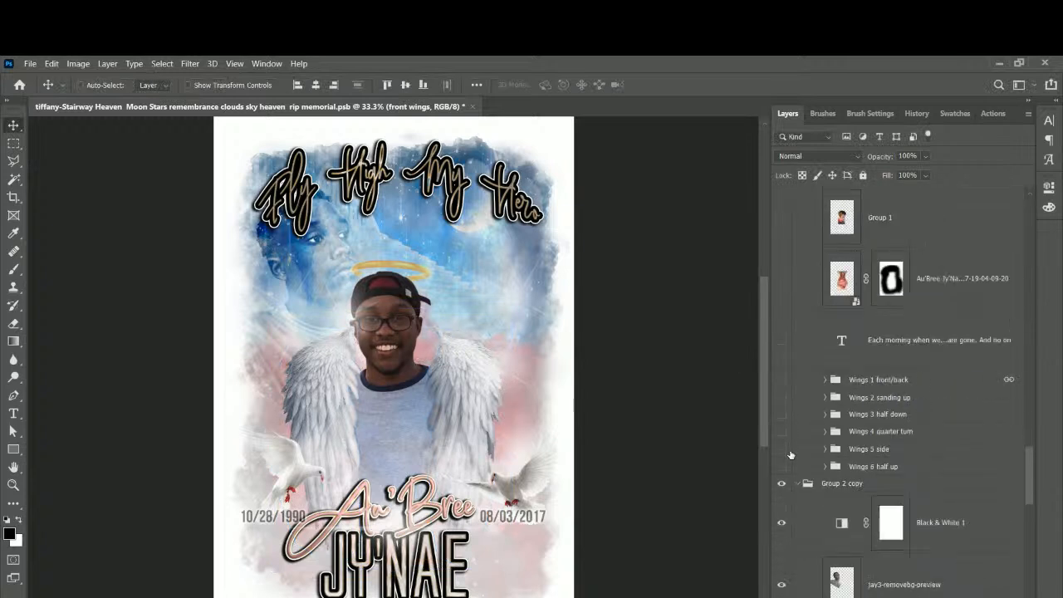
left_click(789, 385)
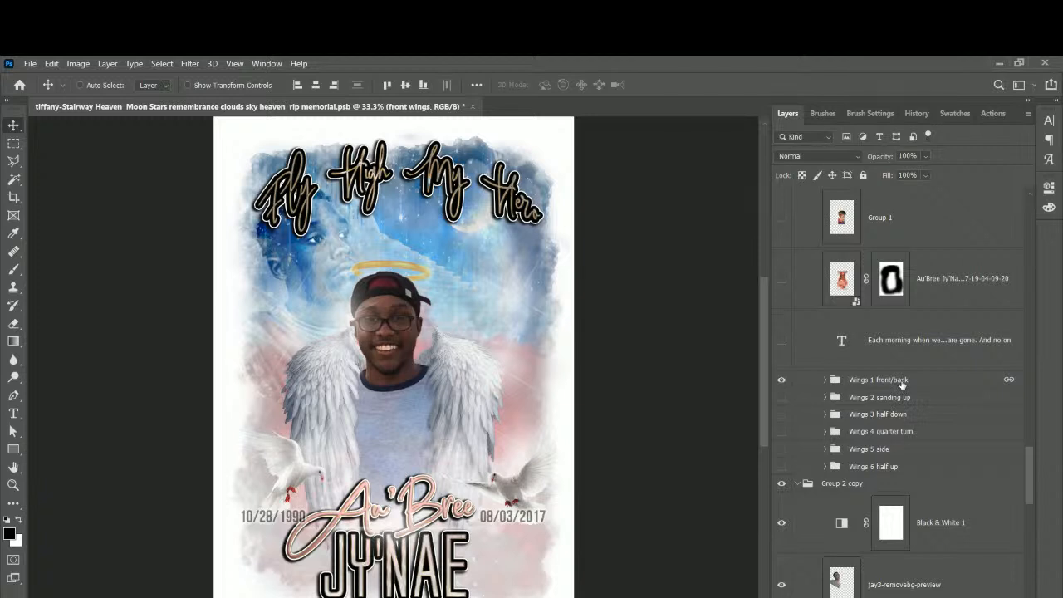
key("ctrl+t")
left_click_drag(512, 441, 528, 440)
left_click_drag(270, 440, 249, 435)
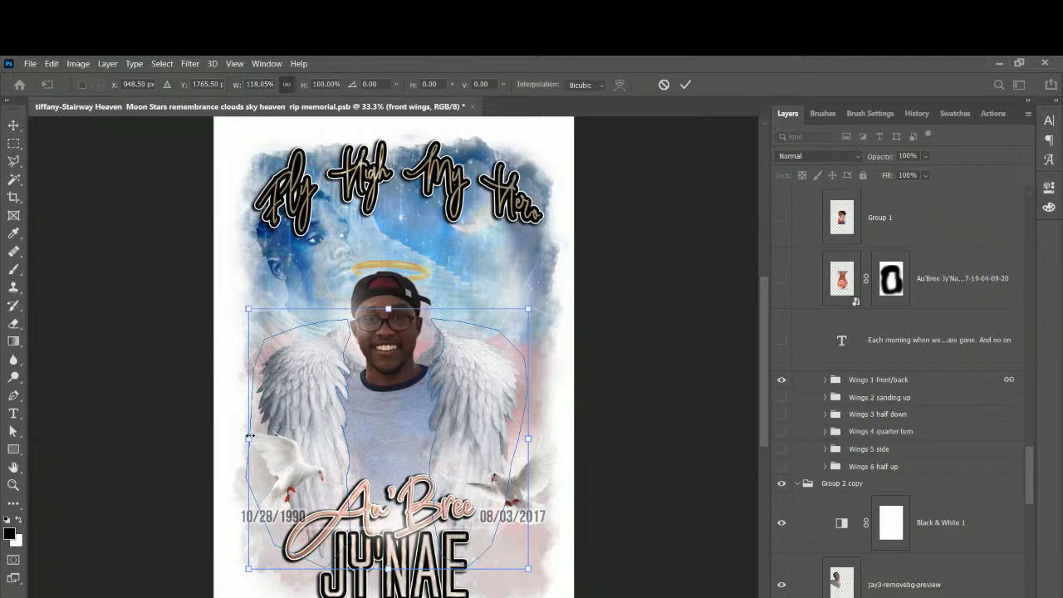
key("Return")
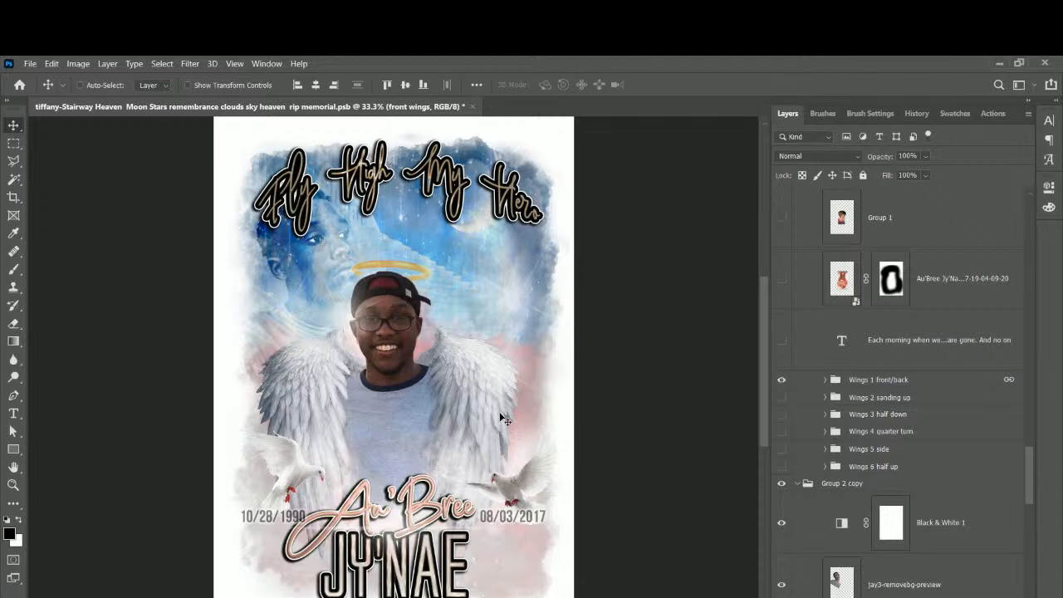
Enlarge the front wings slightly and shift them left and down.
left_click_drag(495, 408, 492, 403)
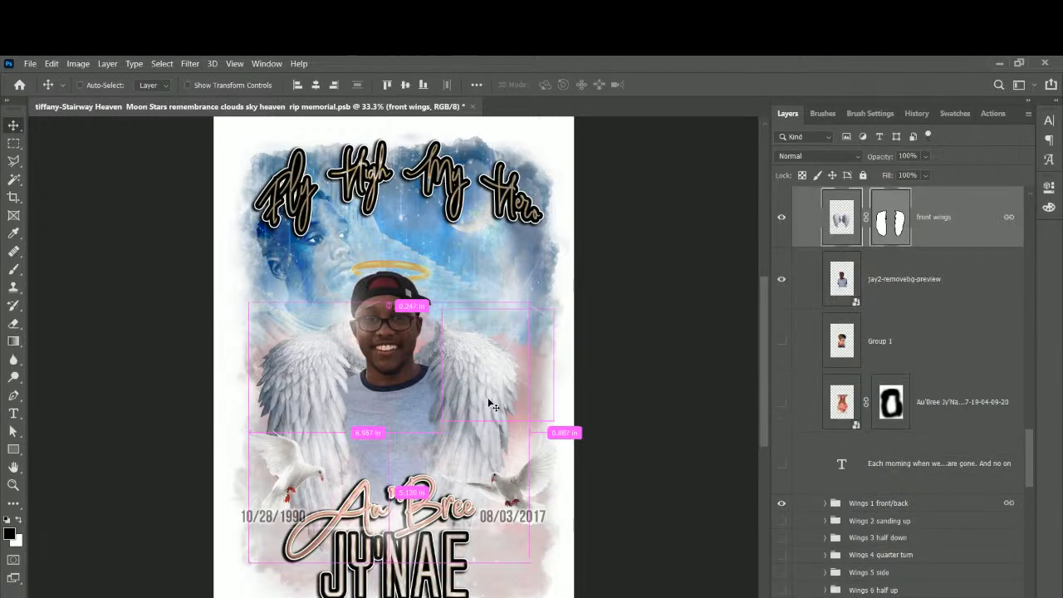
key("ctrl+t")
left_click_drag(528, 303, 544, 297)
left_click_drag(485, 347, 475, 360)
key("Return")
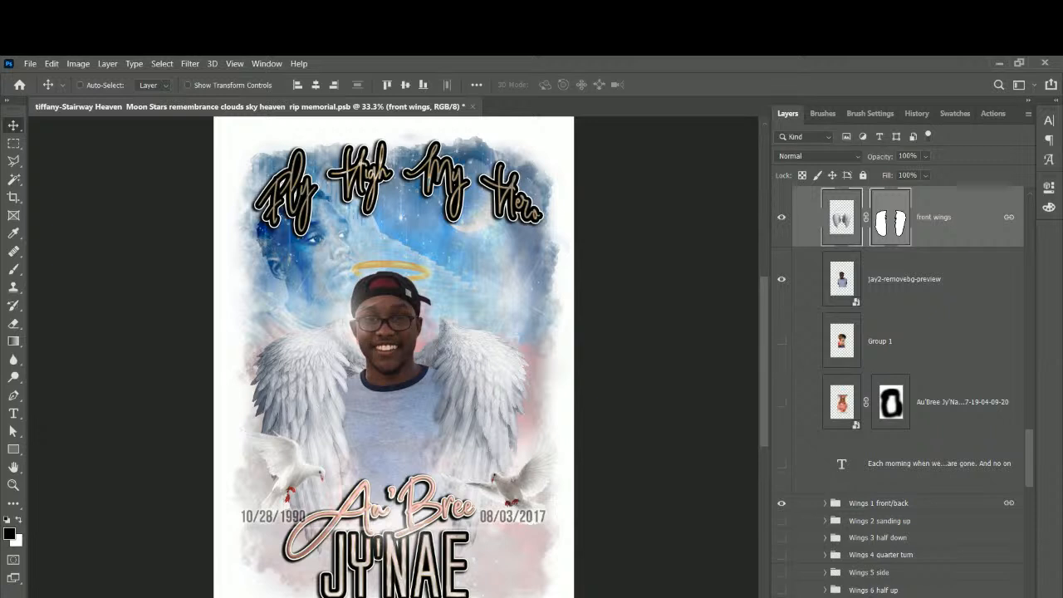
Check the birth date text and leave it unchanged.
left_click(18, 415)
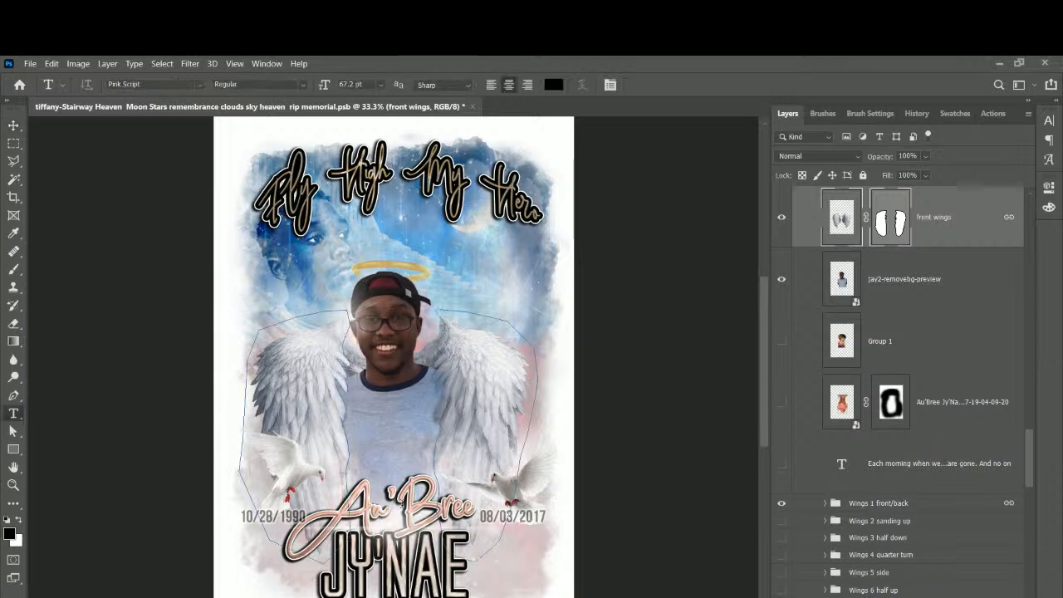
left_click(402, 512)
key("ctrl+a")
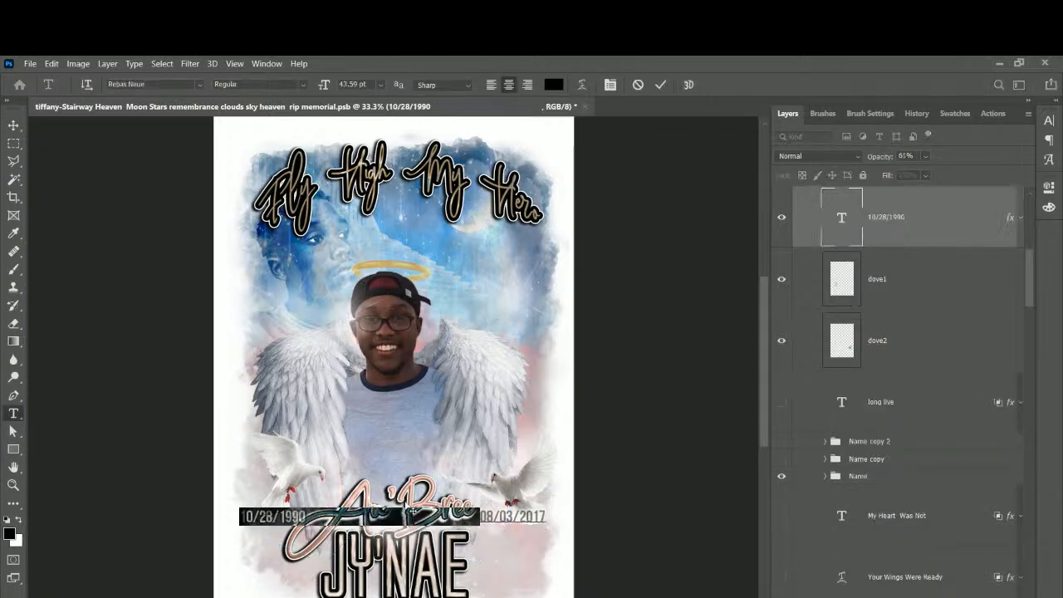
left_click(14, 126)
Replace the pink script name with the pasted full name, then trim it to the first name only.
left_click(14, 413)
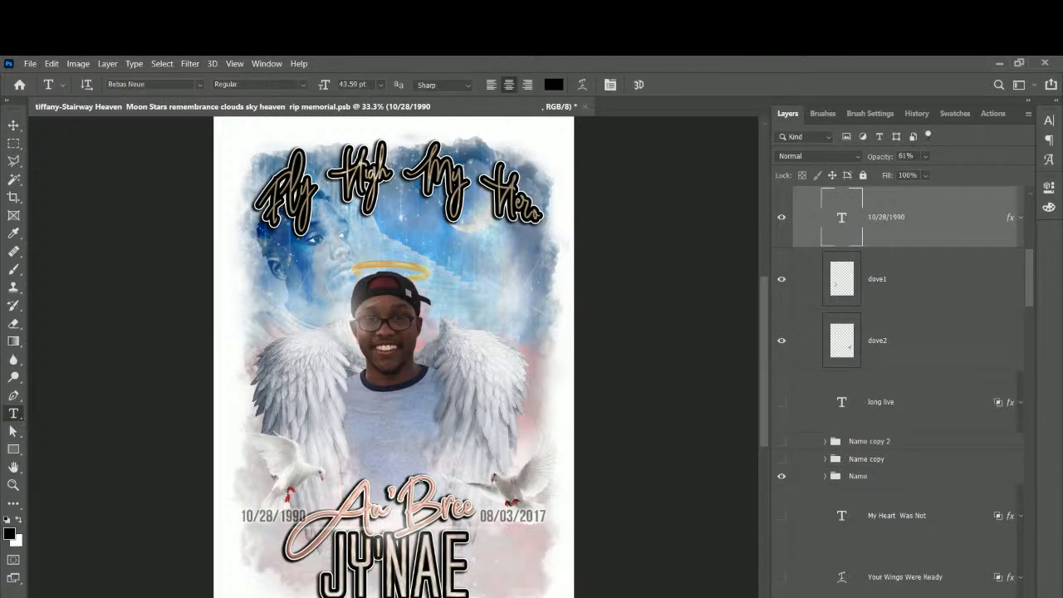
left_click(421, 479)
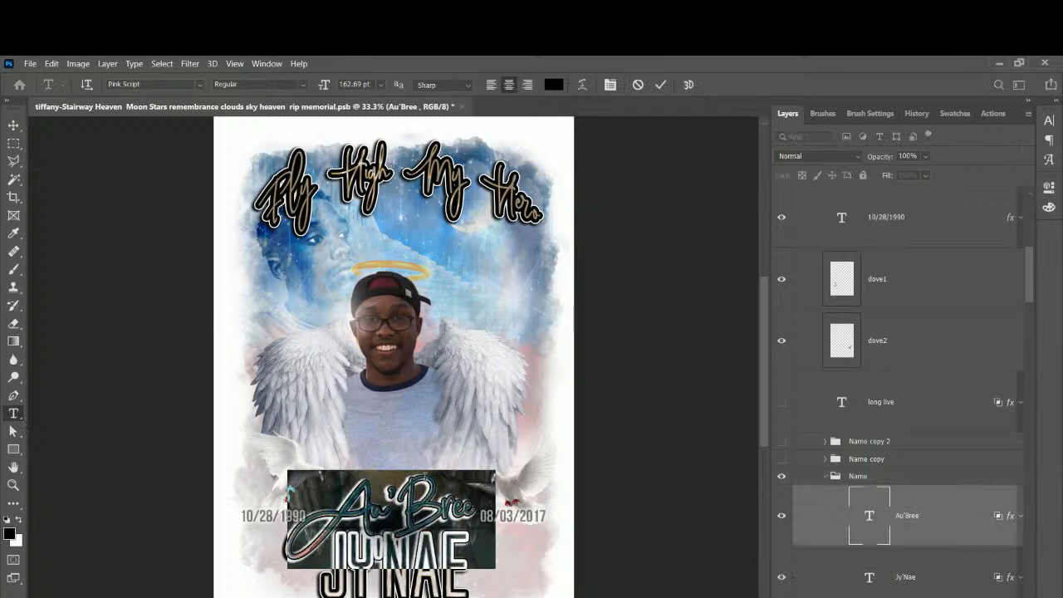
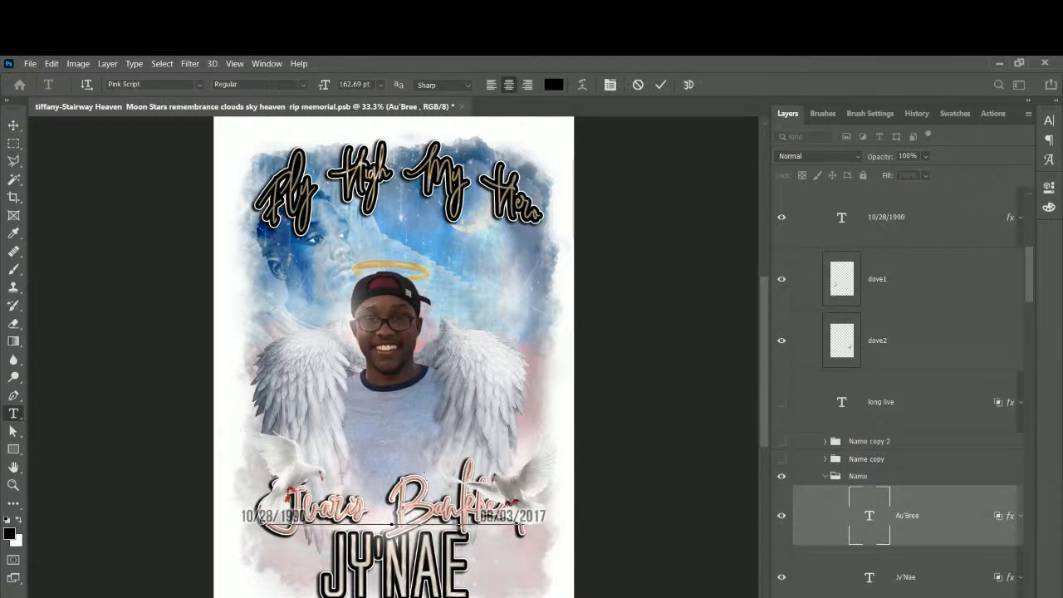
key("ctrl+shift+Left")
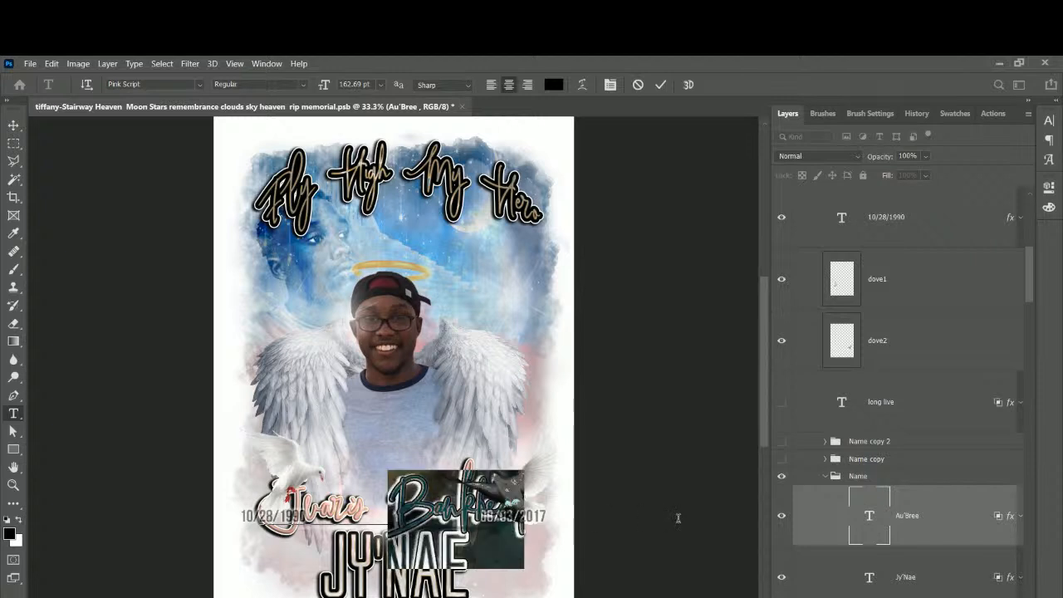
key("BackSpace")
key("BackSpace")
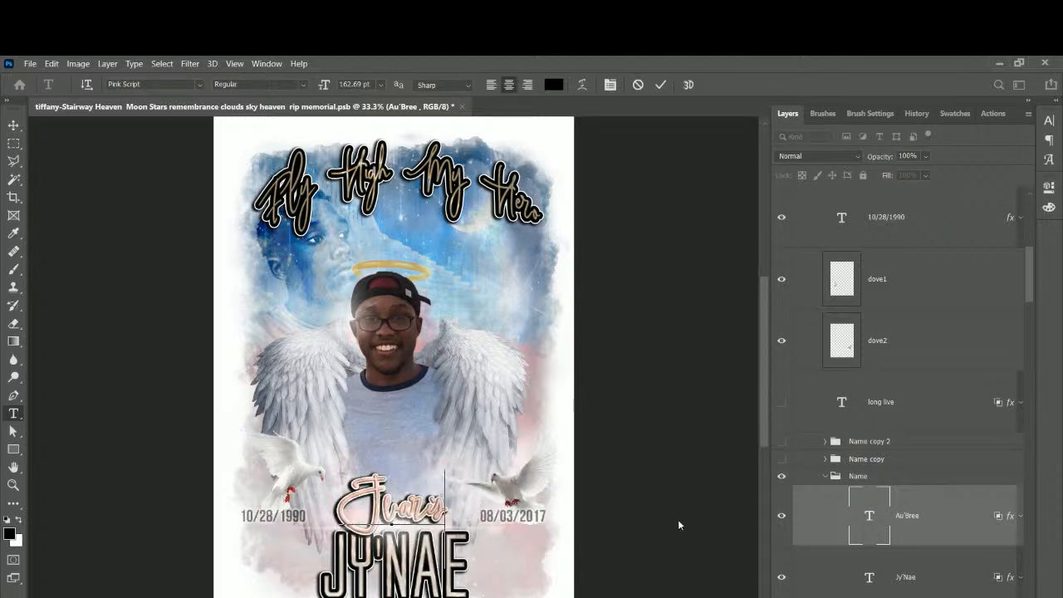
left_click(13, 124)
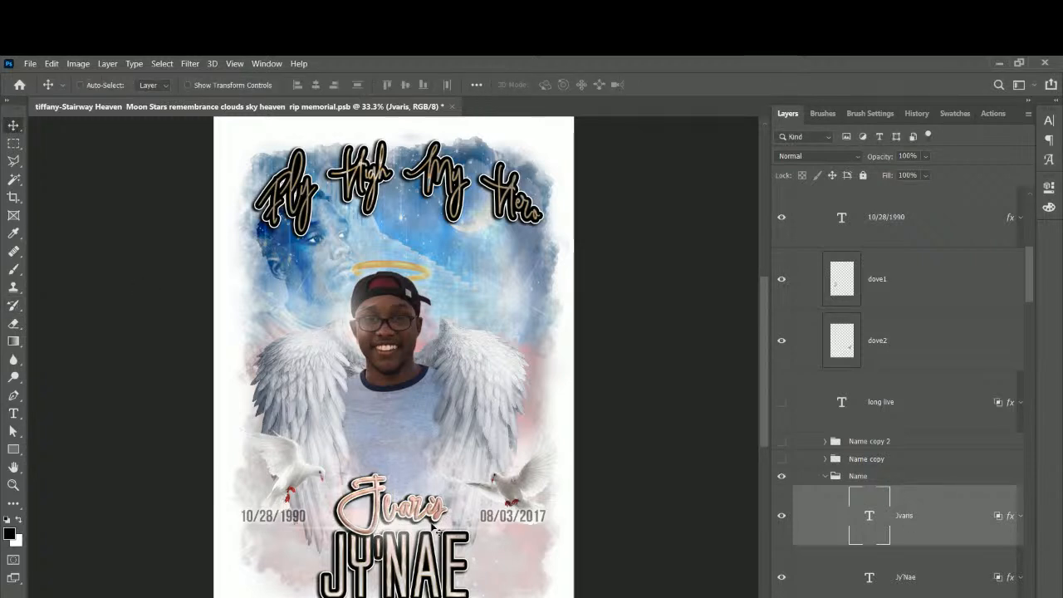
Enlarge the script first name to about 160% and move it down and left over the dates.
key("ctrl")
key("ctrl+t")
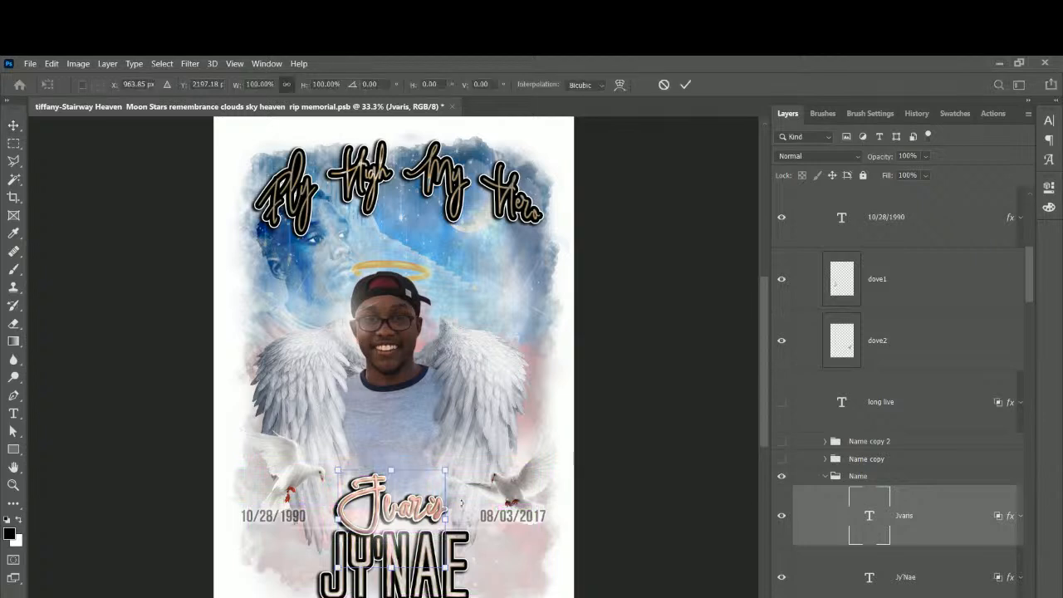
left_click_drag(455, 466, 518, 408)
left_click_drag(403, 482, 397, 508)
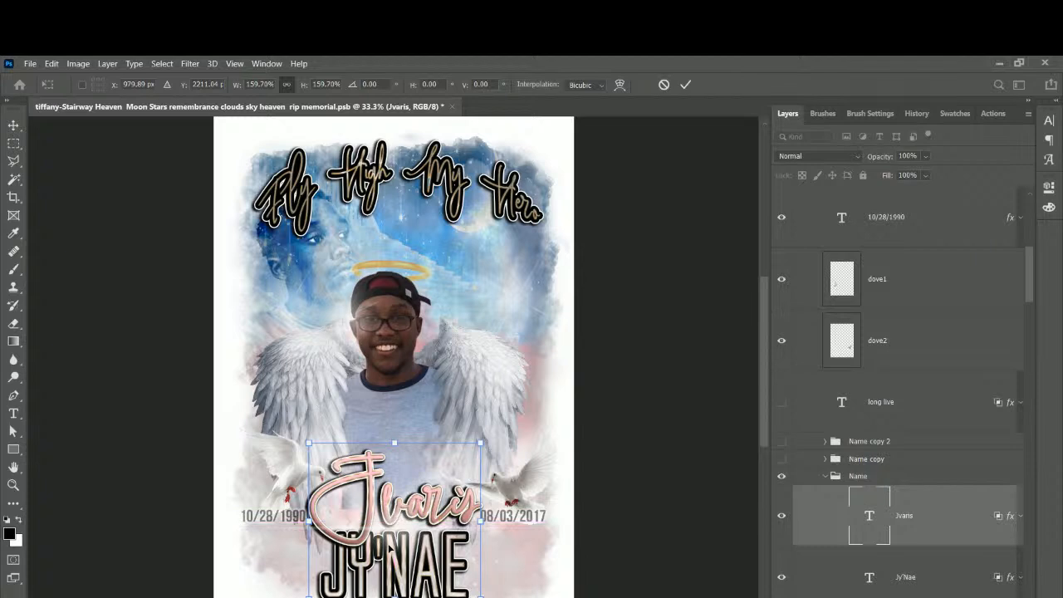
Commit the enlarged first name and retype the bold block line as the surname in capitals.
key("Return")
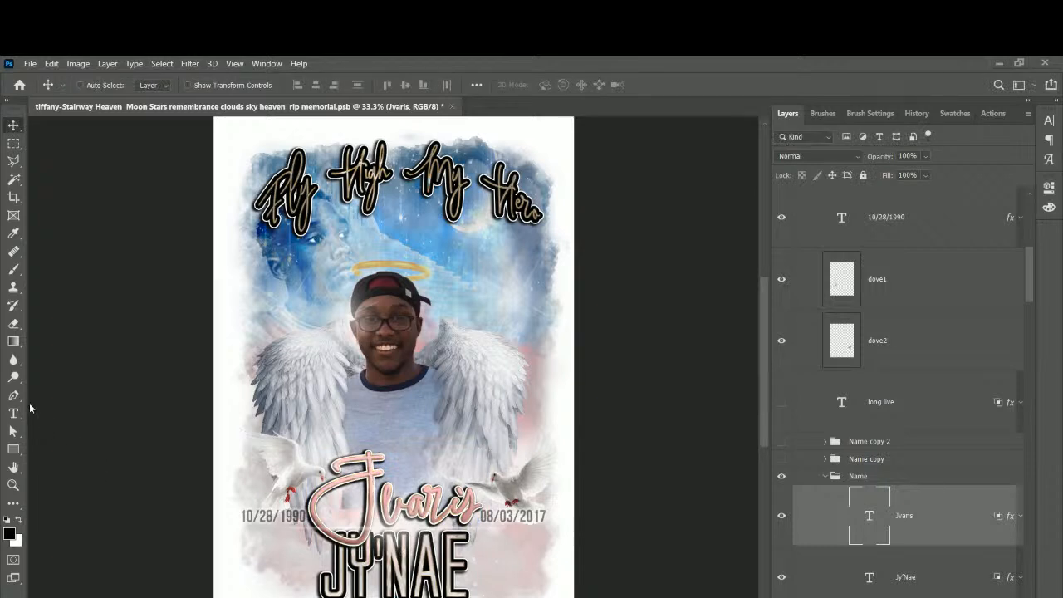
left_click(13, 412)
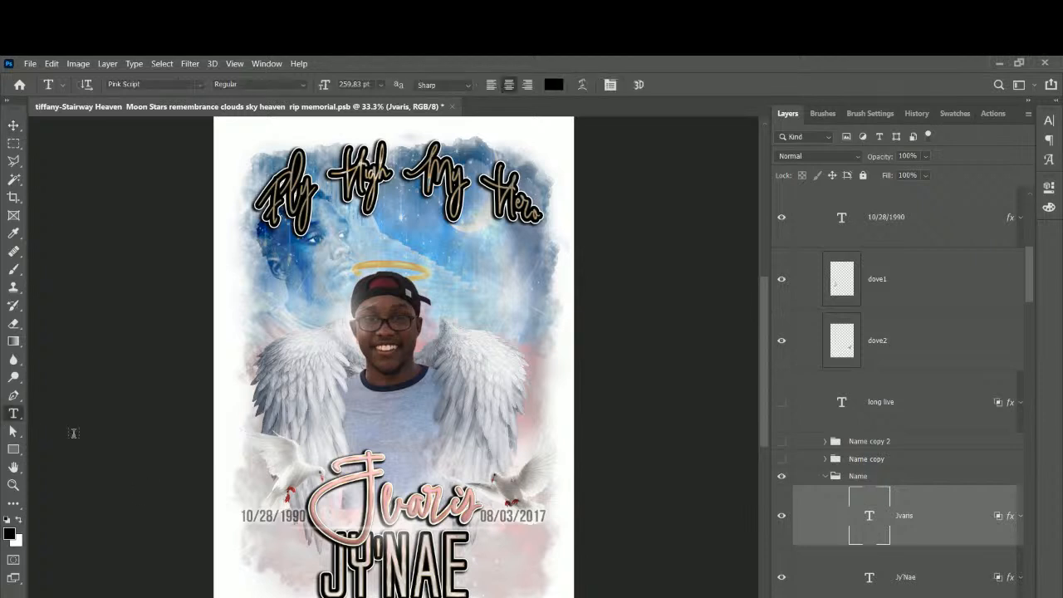
double_click(428, 572)
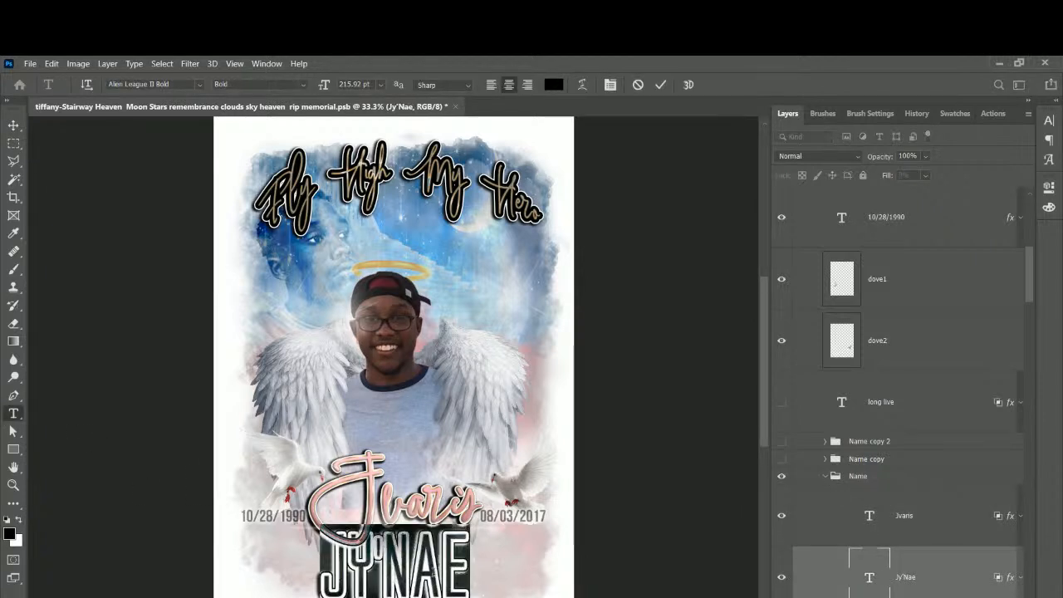
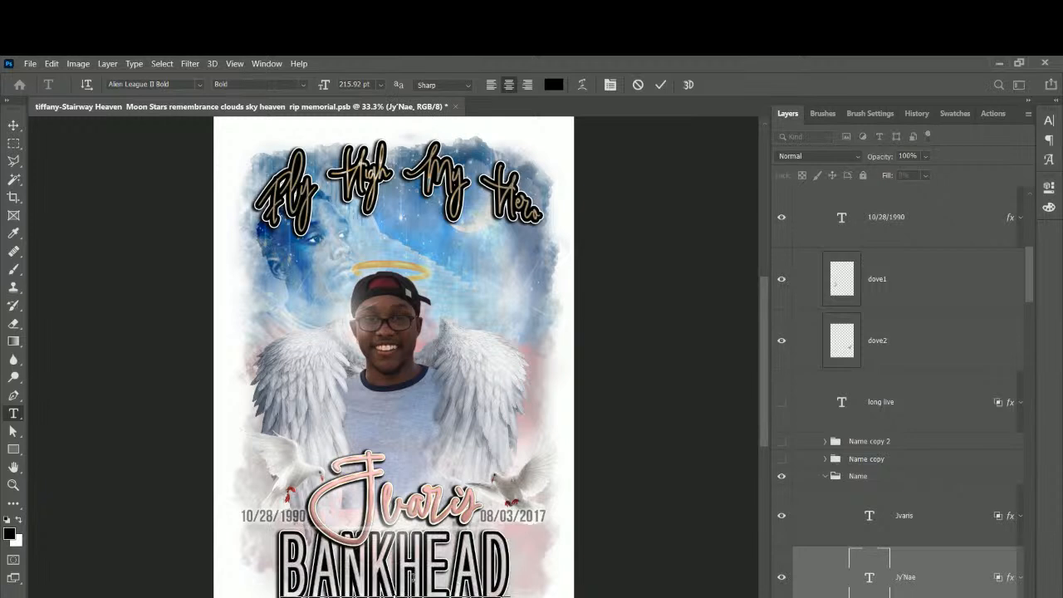
left_click(13, 126)
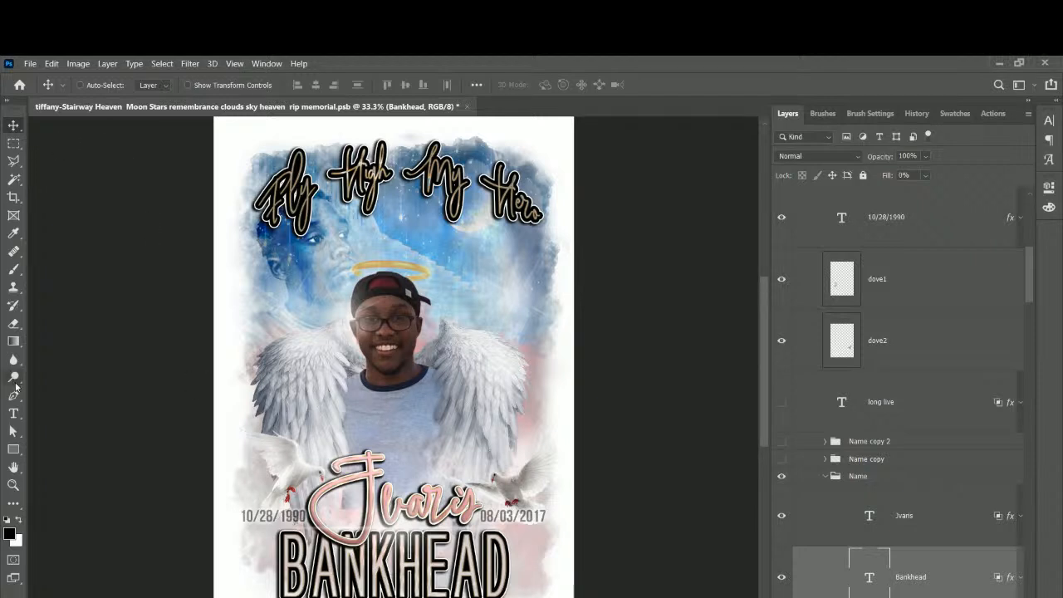
left_click(13, 412)
left_click(259, 515)
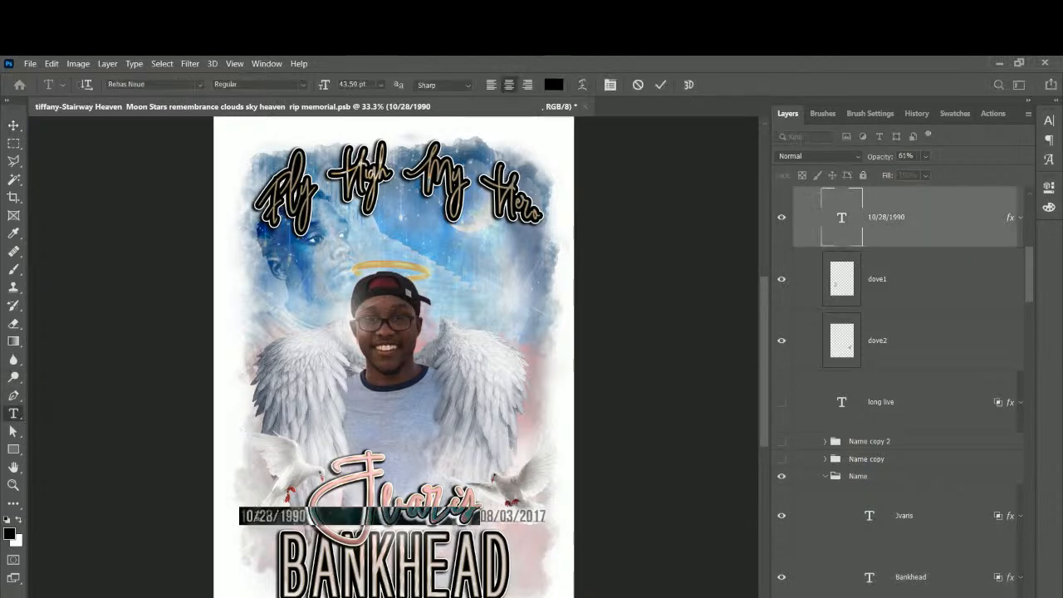
left_click_drag(303, 516, 239, 517)
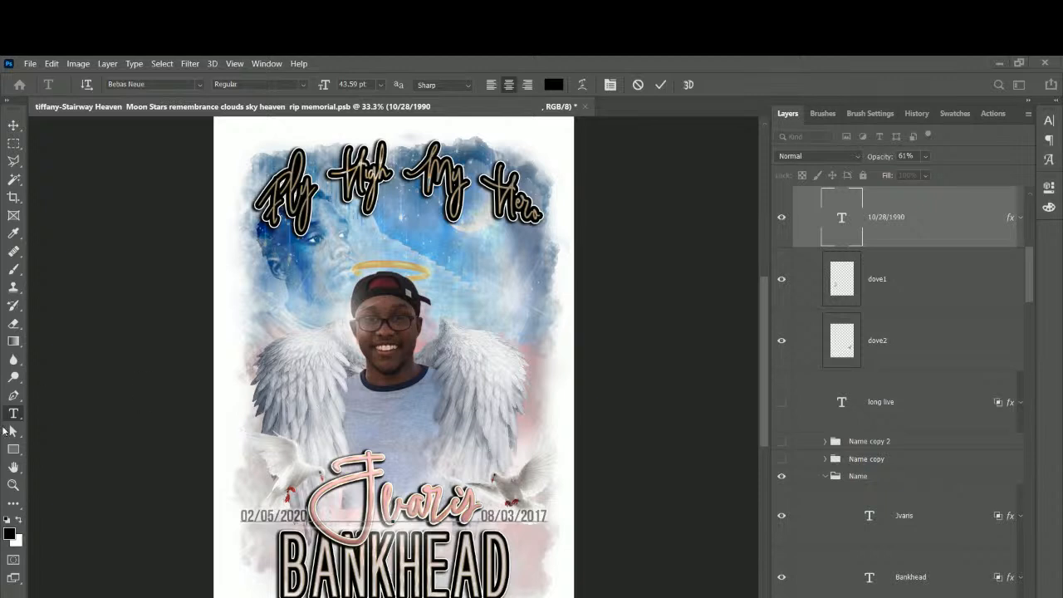
key("ctrl+a")
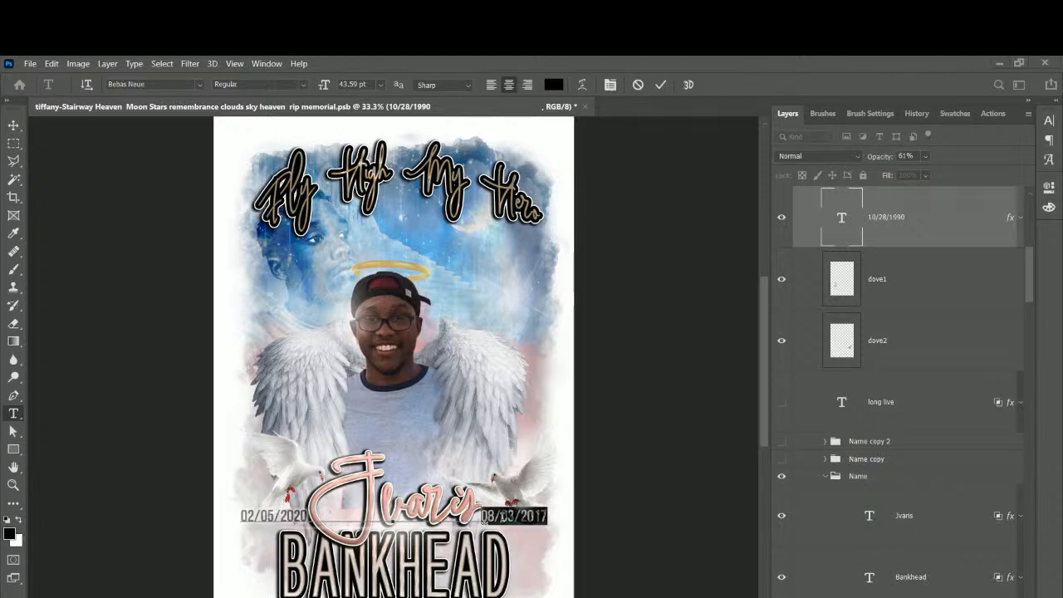
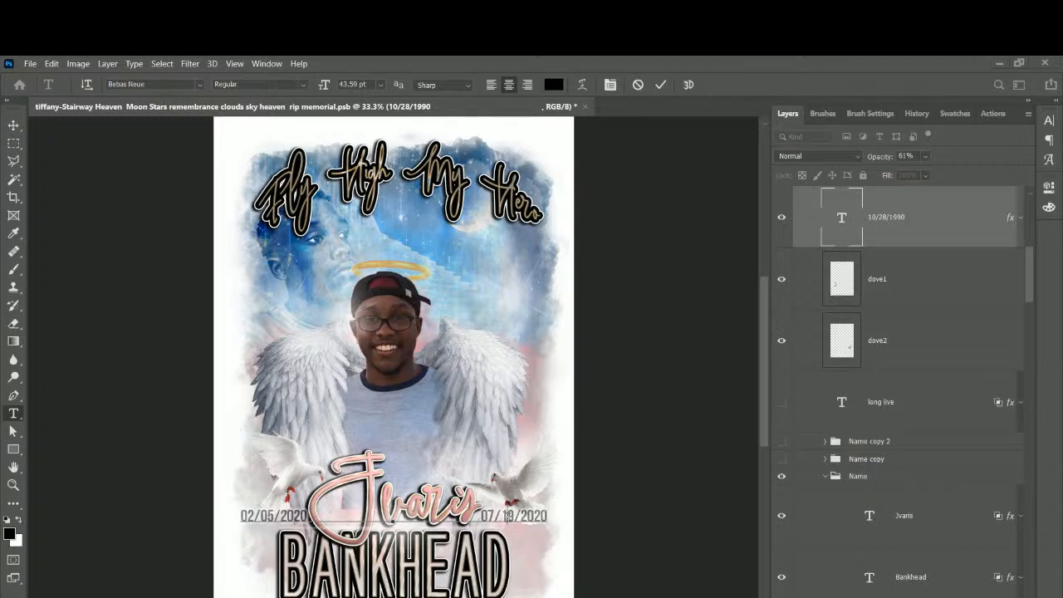
left_click_drag(507, 516, 501, 516)
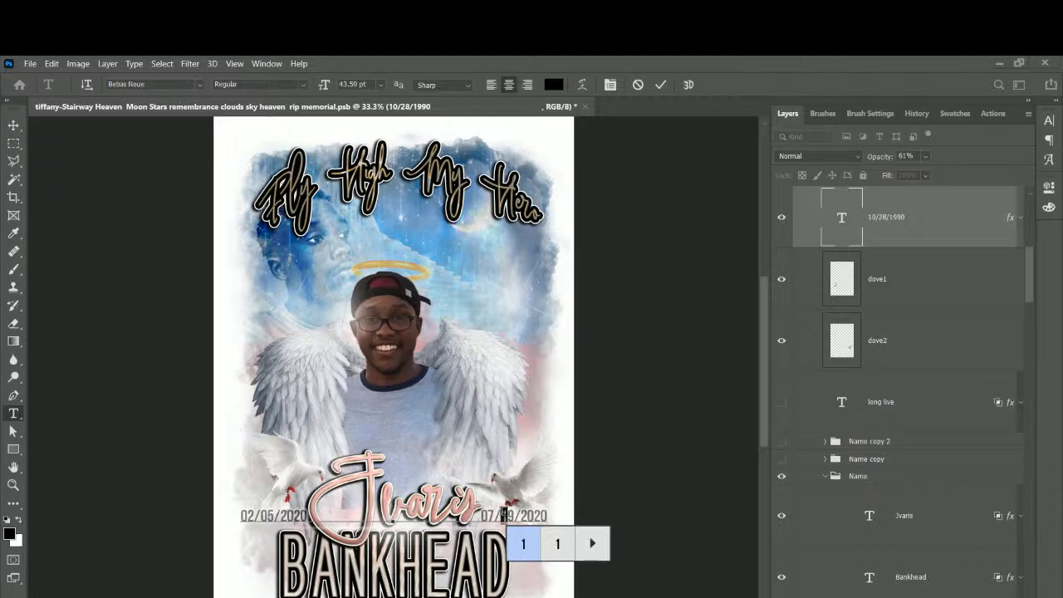
left_click(502, 517)
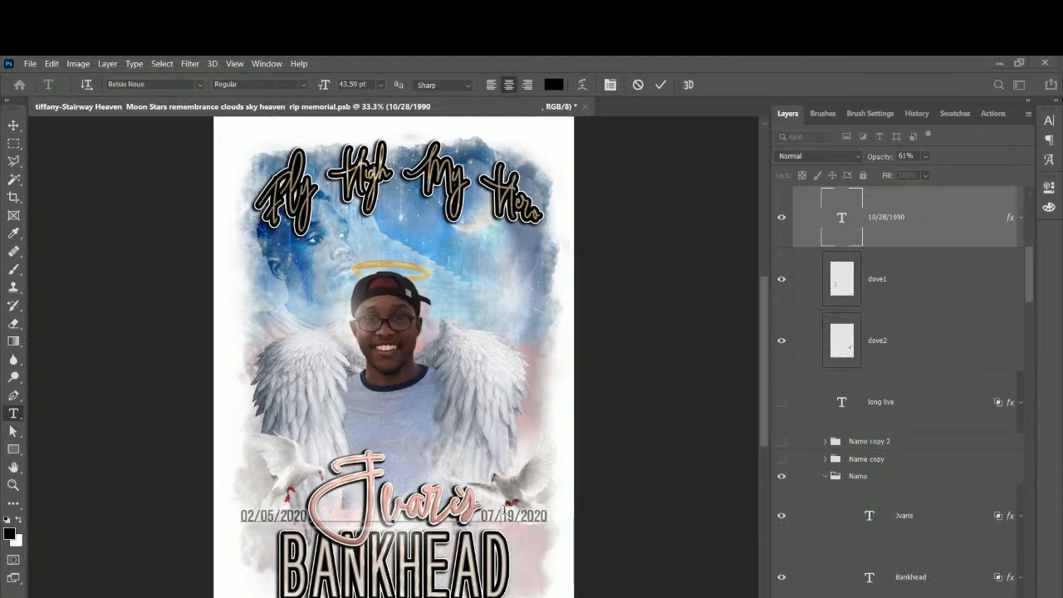
key("BackSpace")
type("1")
left_click_drag(295, 514, 309, 516)
type("0")
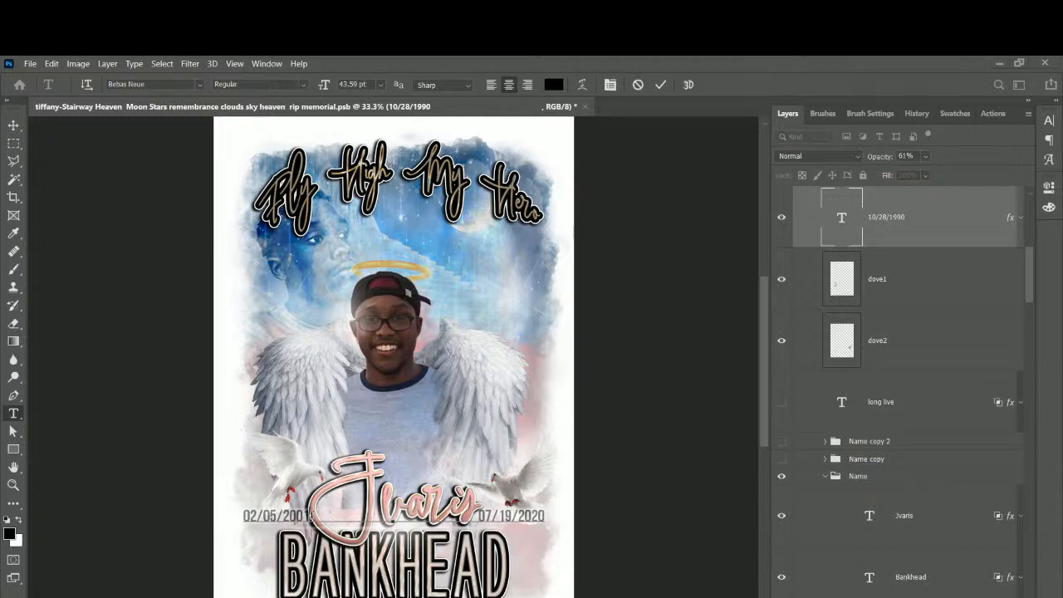
type("1")
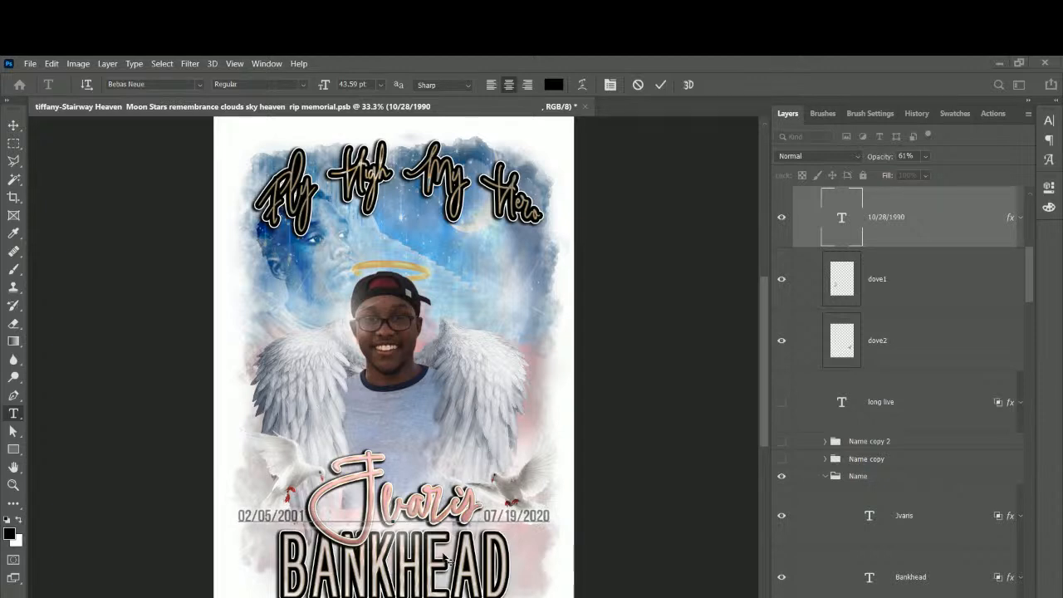
left_click(14, 129)
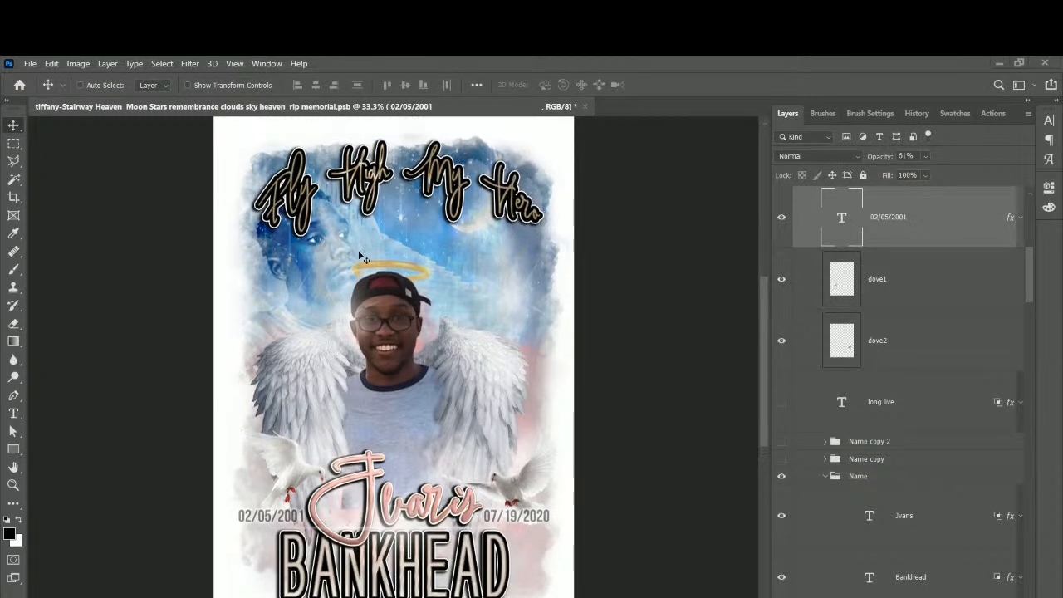
Select the Gradient Fill 2 copy layer from the layers under the poster.
right_click(462, 240)
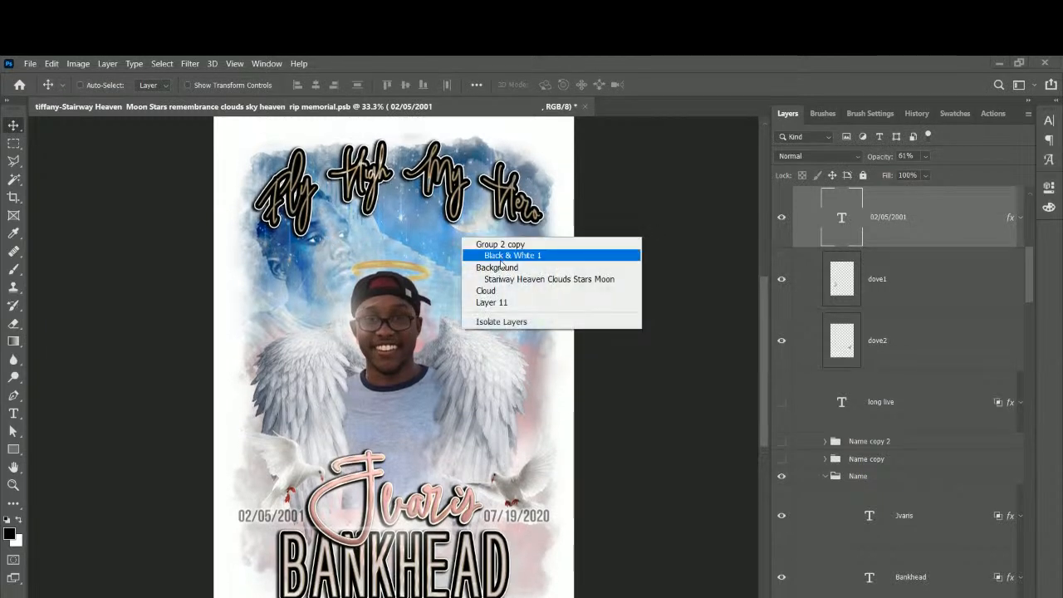
right_click(539, 423)
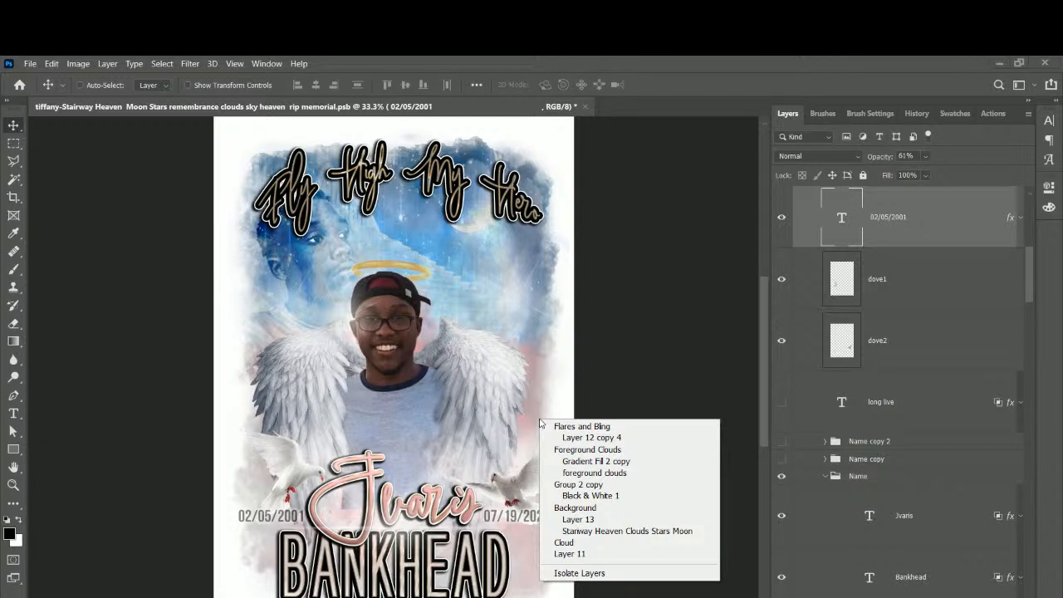
left_click(586, 462)
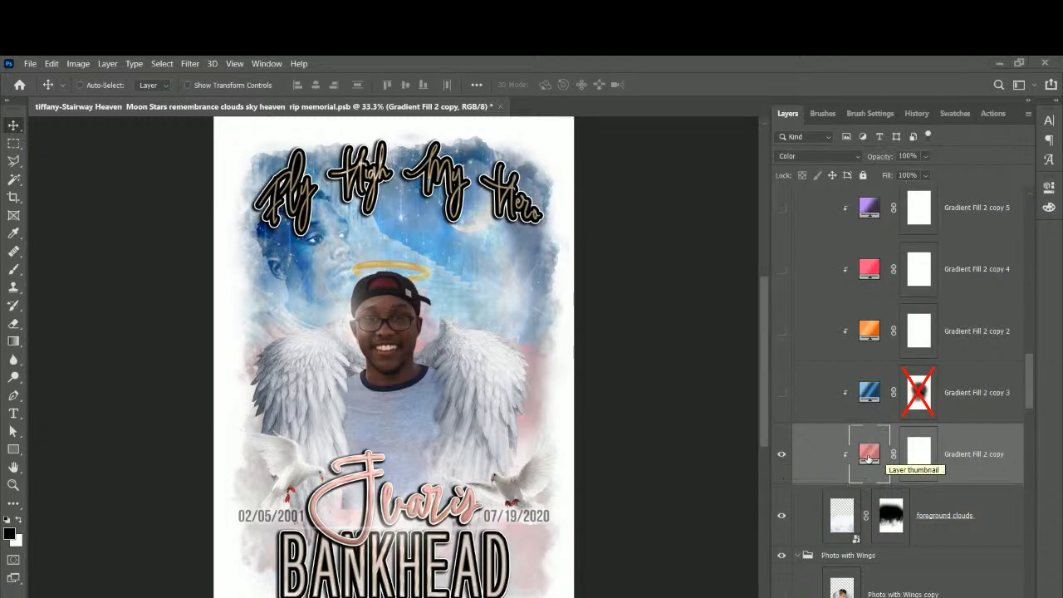
scroll(868, 458, "up", 1)
scroll(868, 459, "down", 1)
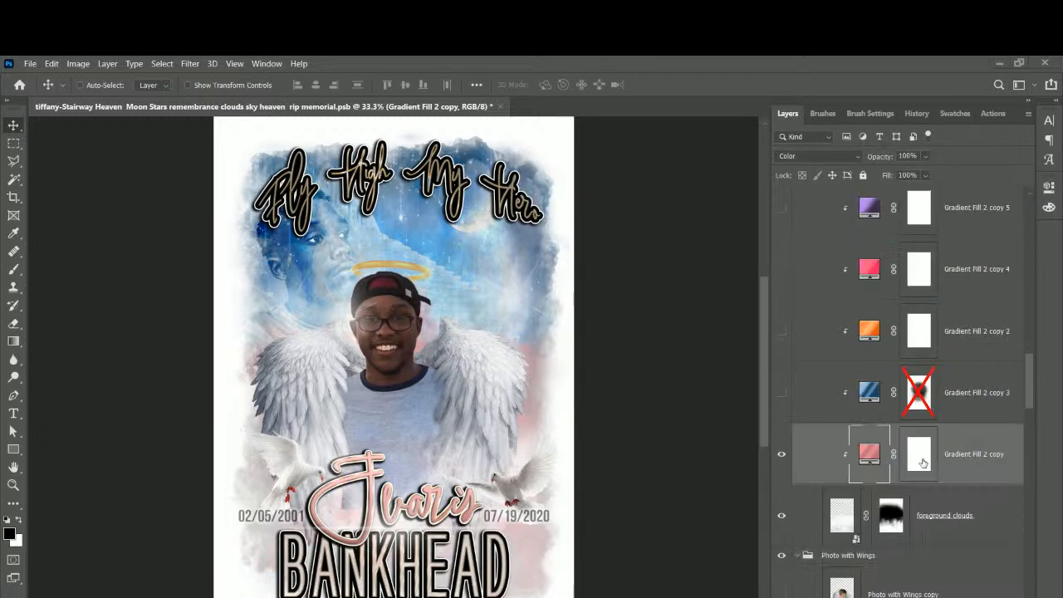
Duplicate Gradient Fill 2 copy above itself as copy 6 and hide the original.
right_click(985, 460)
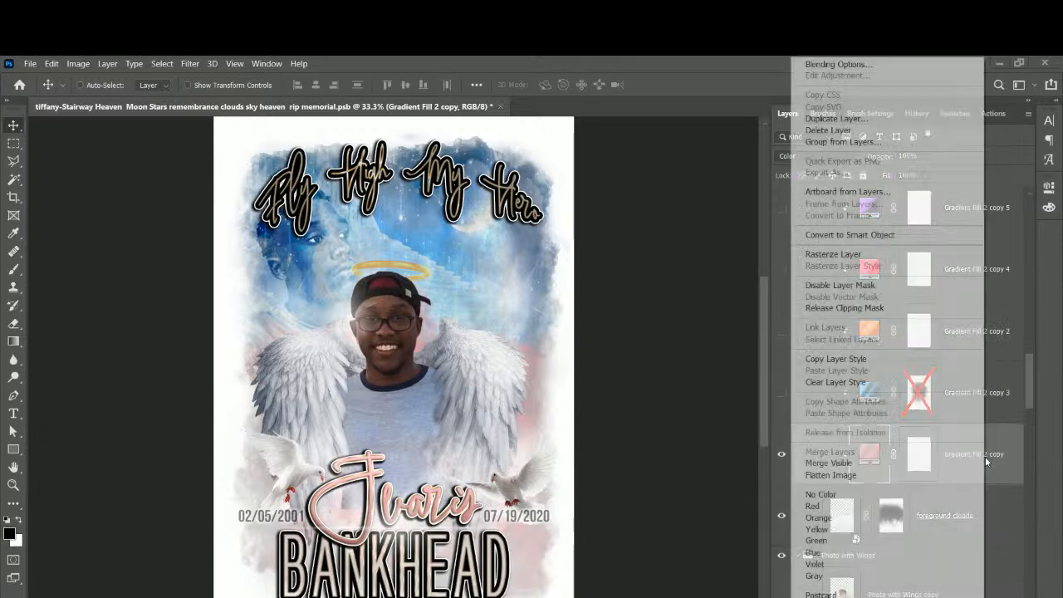
left_click(848, 121)
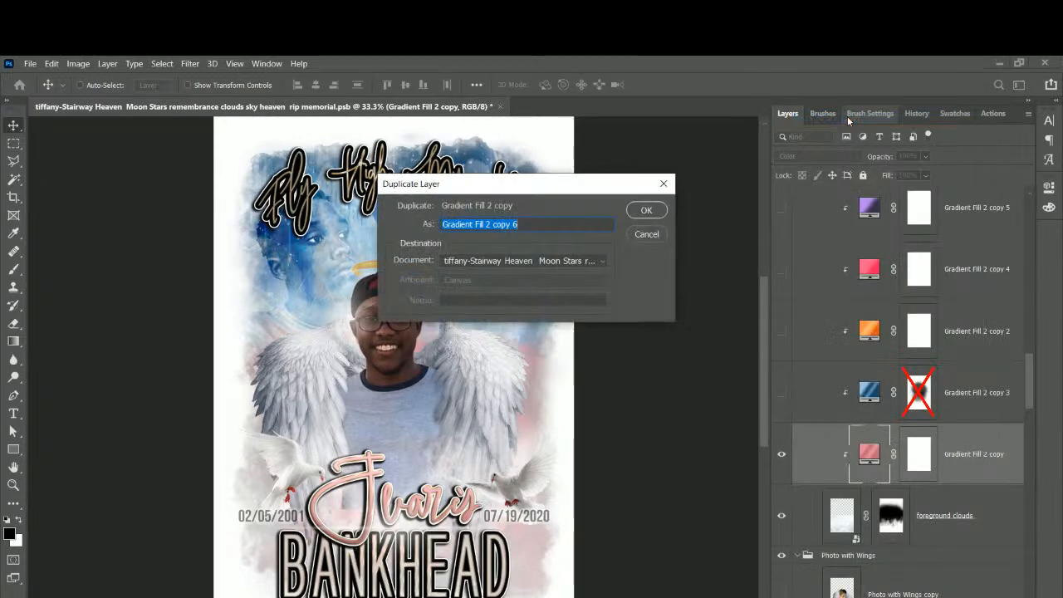
key("Return")
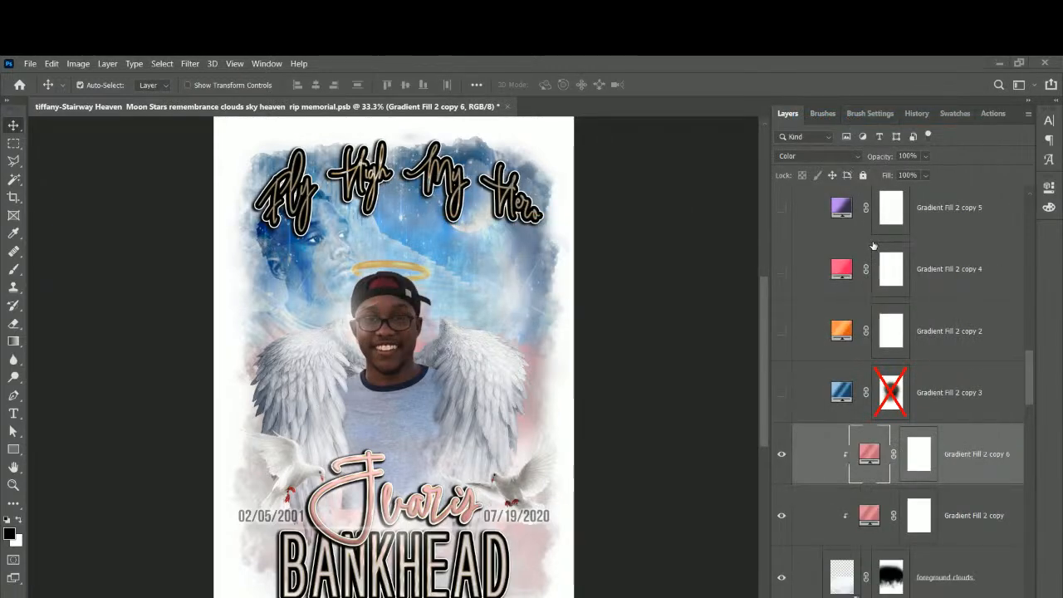
key("Delete")
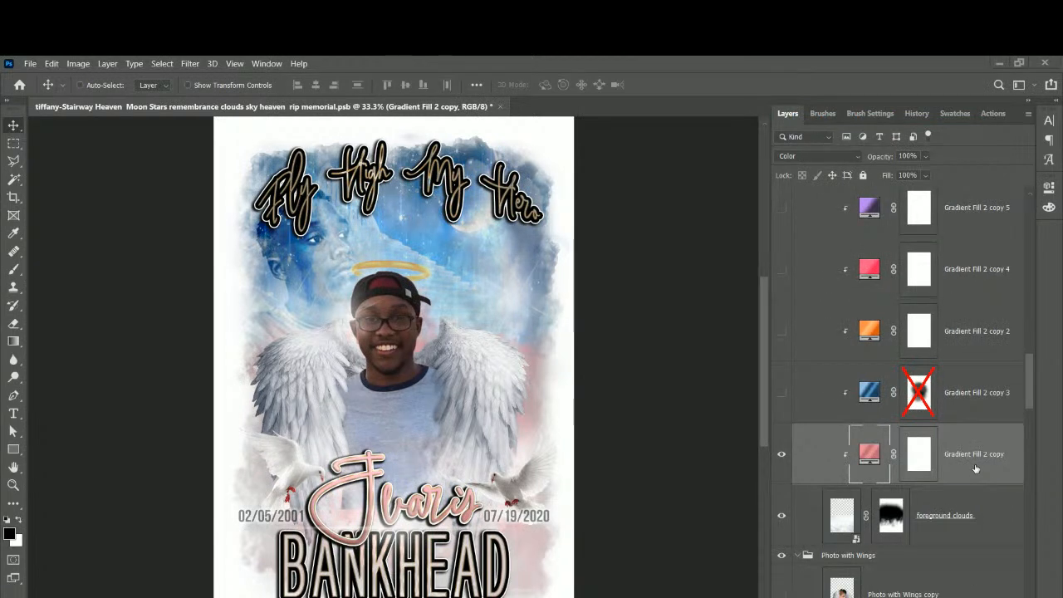
left_click_drag(975, 469, 975, 424)
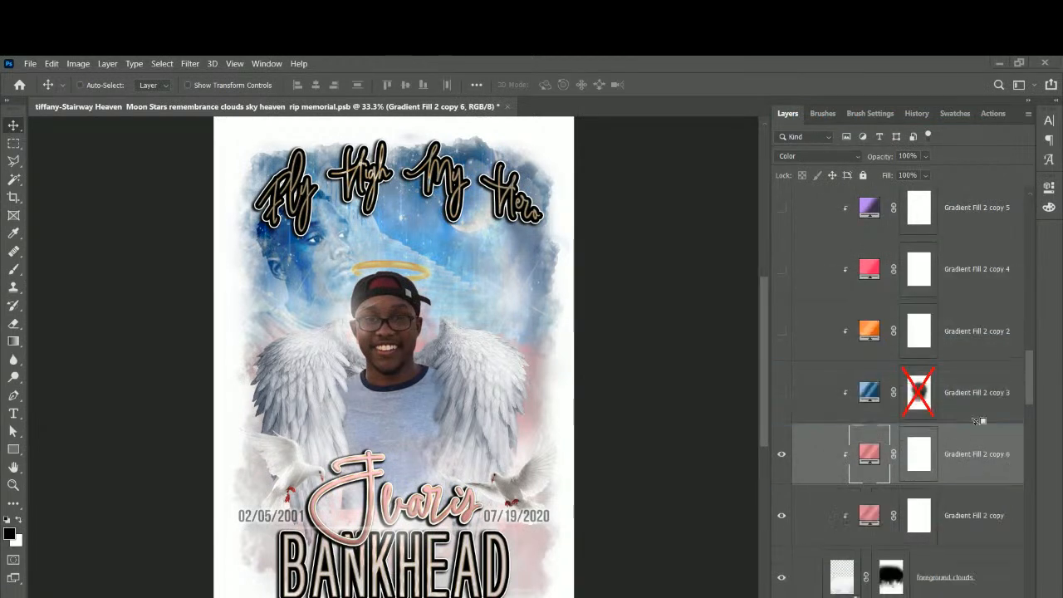
left_click(781, 515)
scroll(796, 496, "down", 2)
In the copy 6 gradient, recolour the first stop at 3% to a dark muted green.
double_click(870, 332)
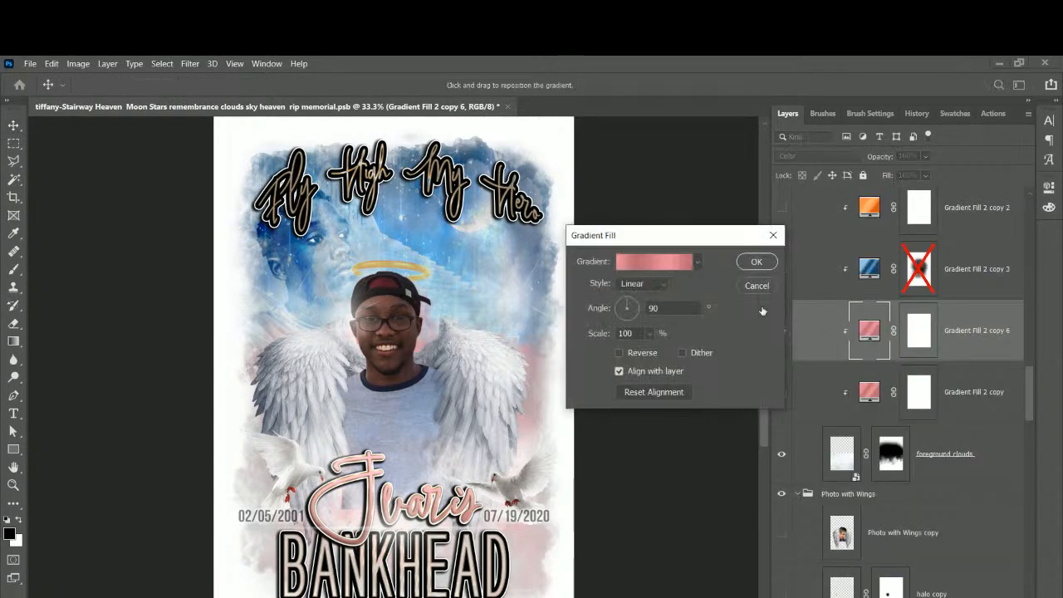
left_click(663, 264)
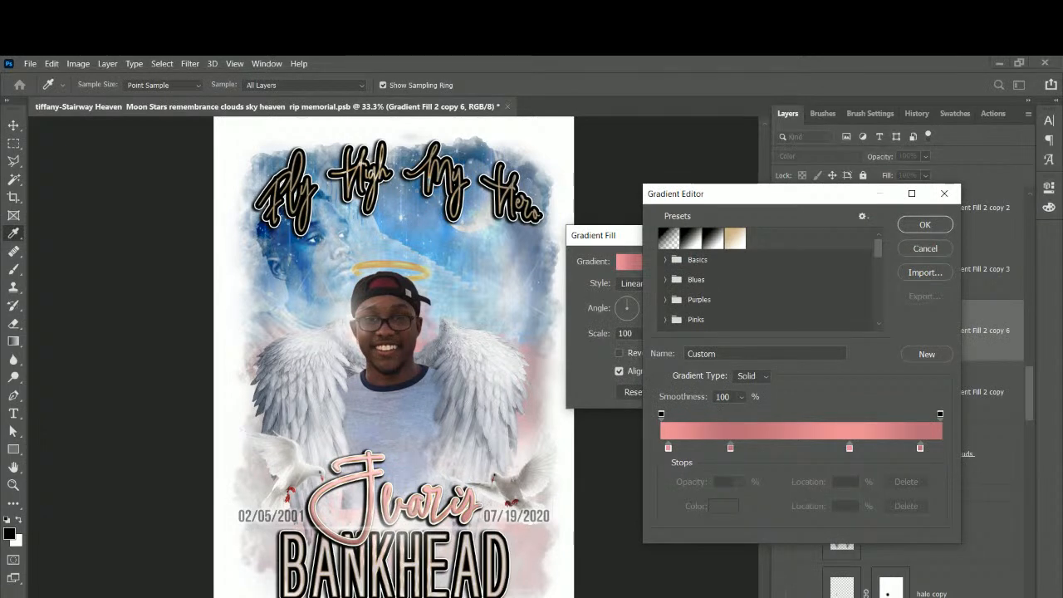
left_click(669, 448)
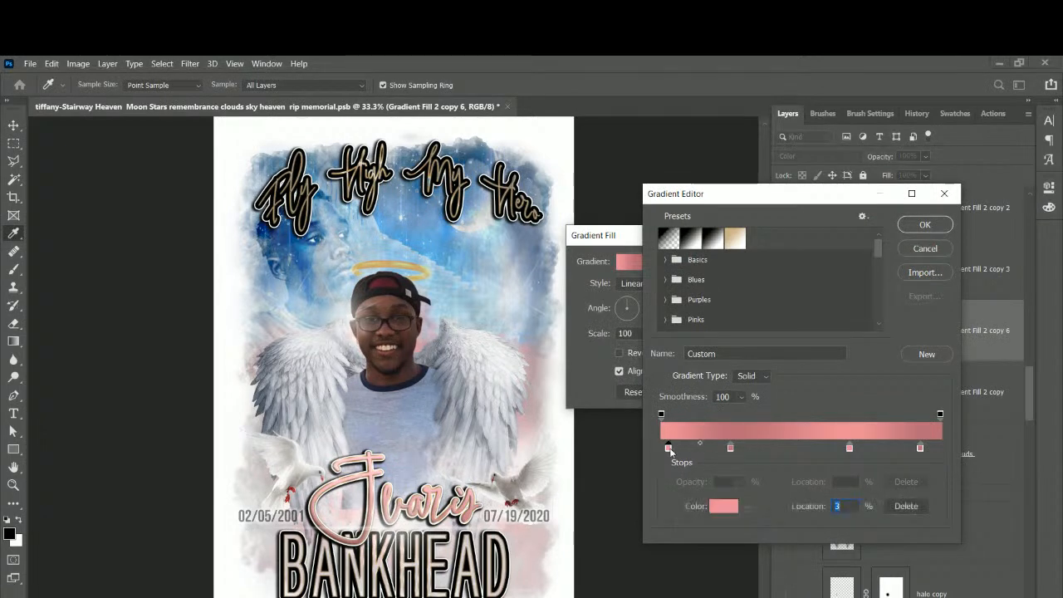
left_click(710, 508)
left_click_drag(770, 309, 769, 335)
mouse_move(710, 247)
left_mouse_down()
mouse_move(729, 282)
mouse_move(734, 275)
left_mouse_up()
left_click_drag(784, 335, 779, 324)
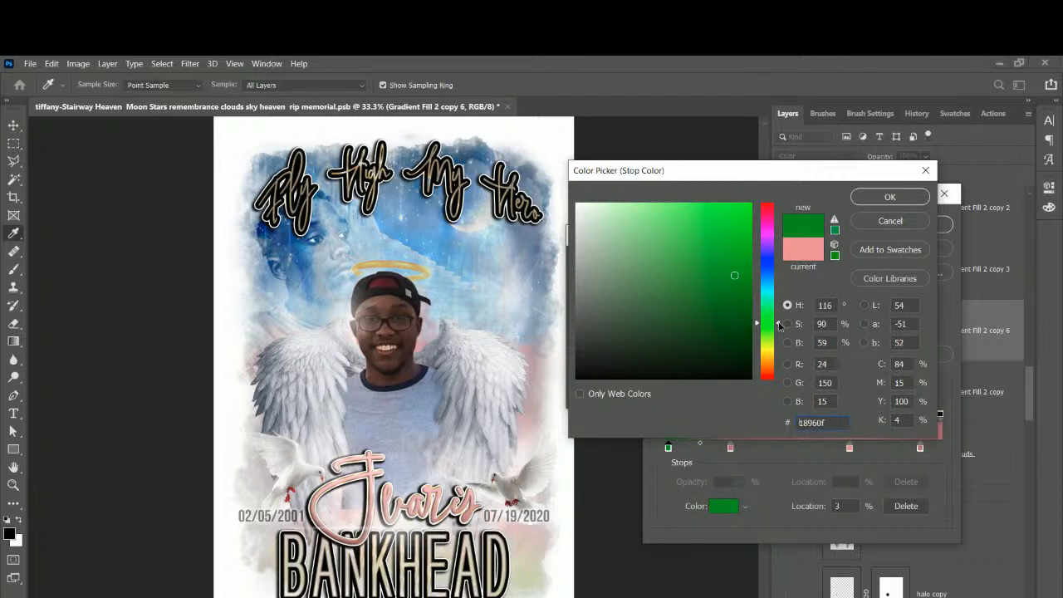
left_click_drag(696, 273, 668, 317)
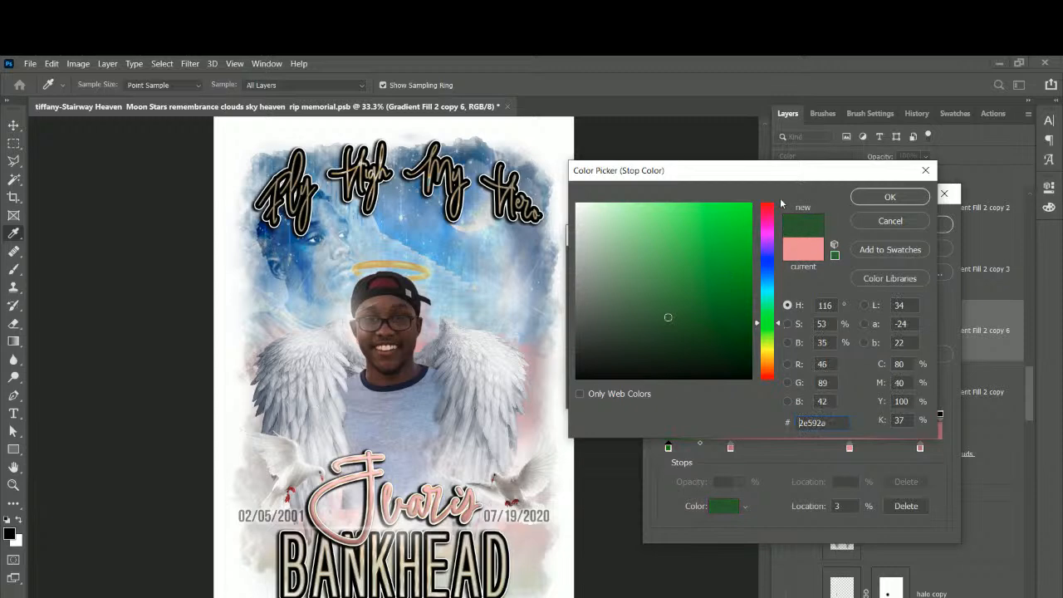
left_click(890, 197)
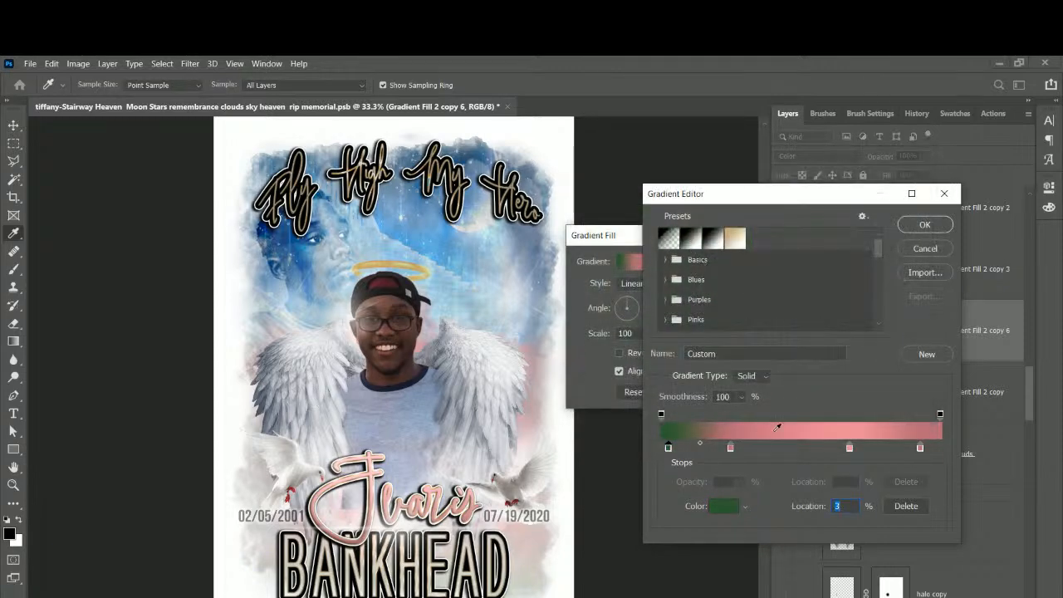
Add a dark green stop at 84%, delete the rightmost pink stop, and add a 196c13 stop at 47%.
left_click(732, 447)
left_click(668, 447)
left_click(895, 447)
left_click(920, 448)
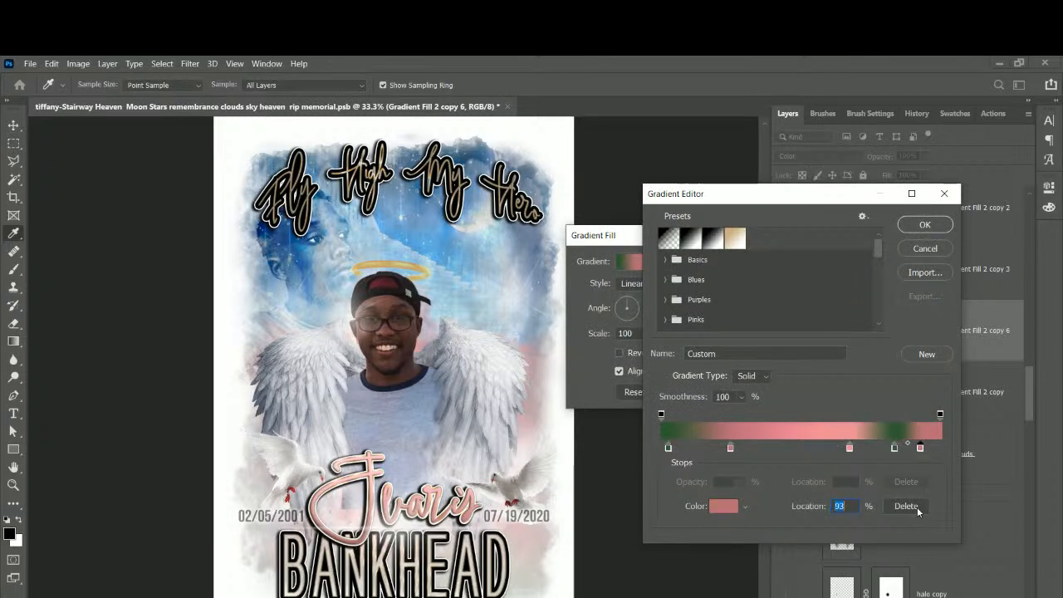
left_click(905, 506)
left_click(849, 448)
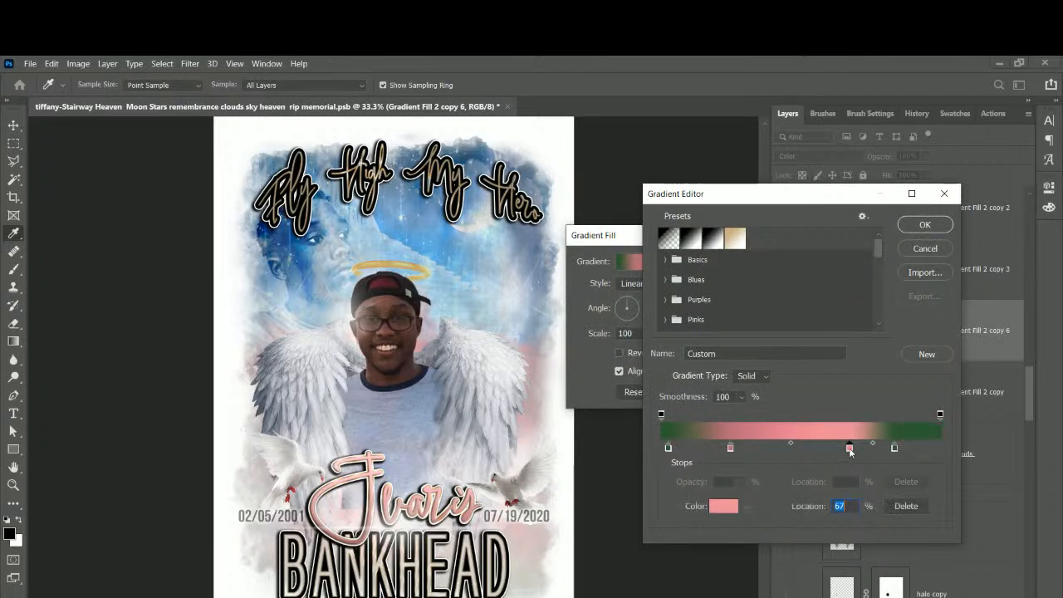
left_click(724, 507)
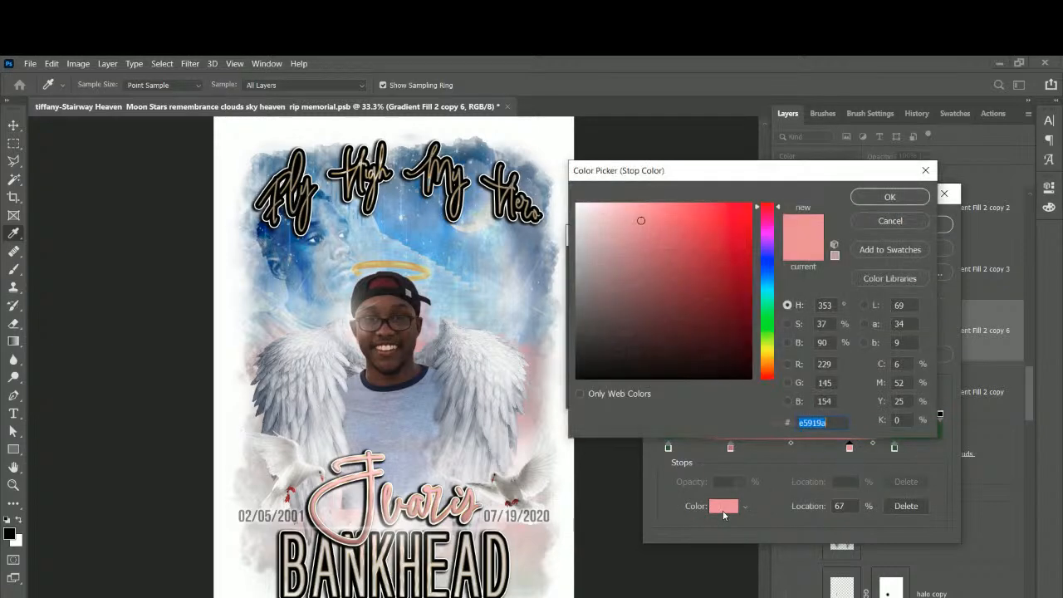
left_click(913, 193)
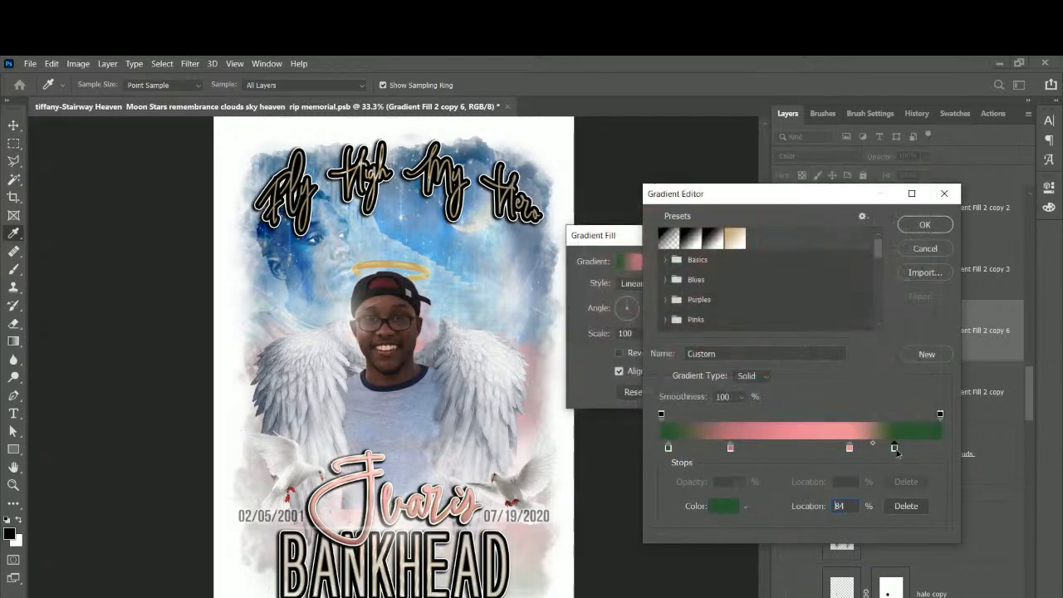
left_click_drag(895, 447, 793, 456)
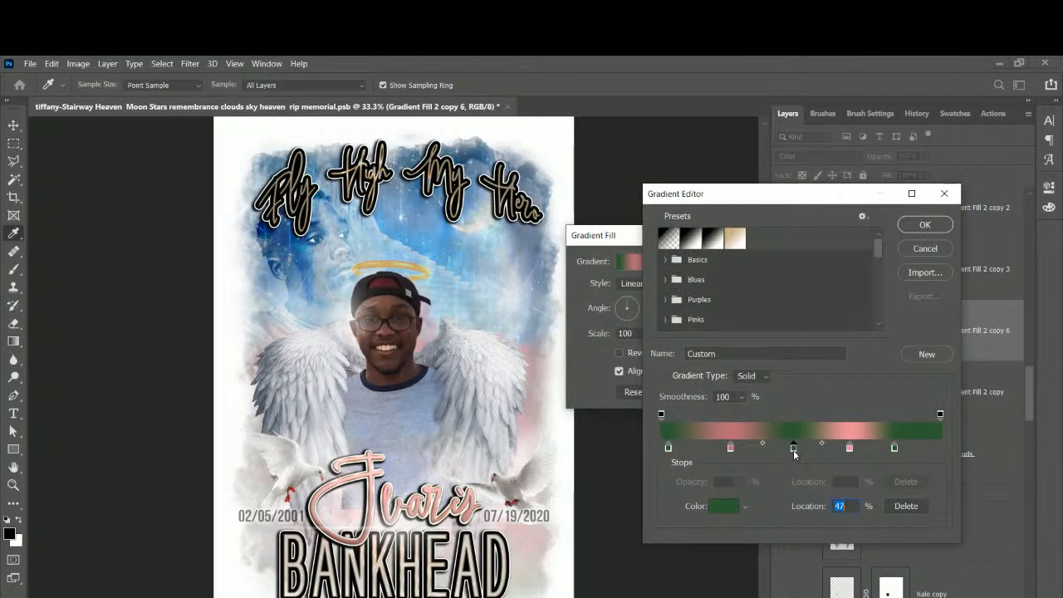
left_click(725, 507)
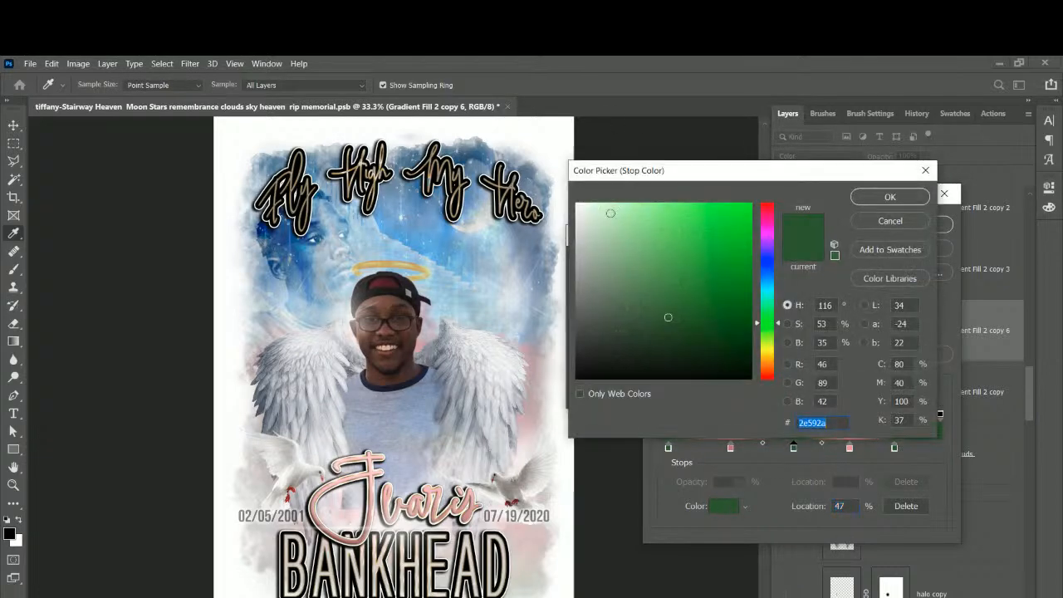
mouse_move(667, 315)
left_mouse_down()
mouse_move(709, 282)
mouse_move(720, 305)
left_mouse_up()
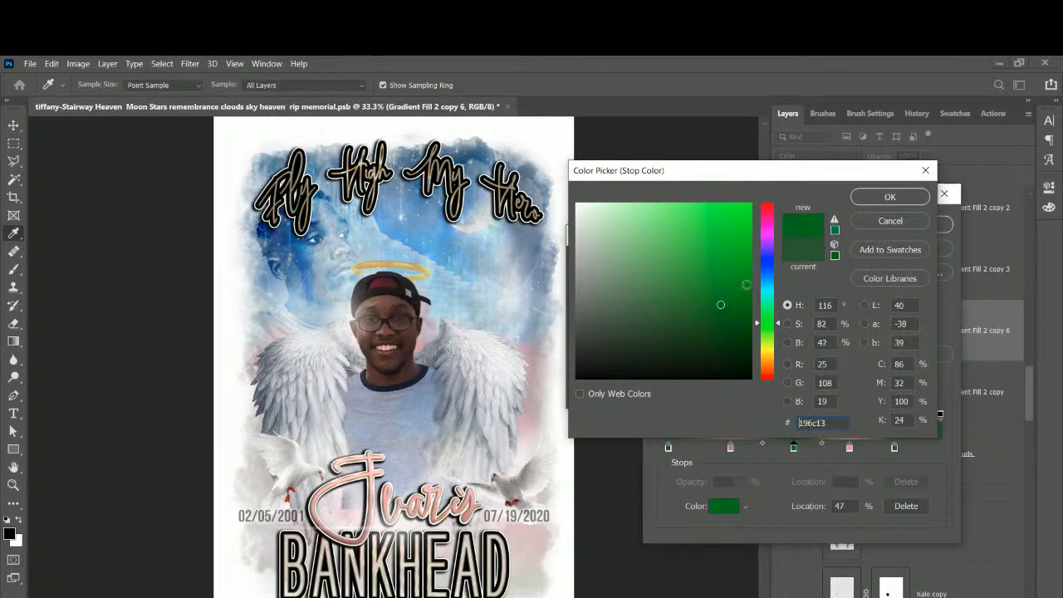
left_click(885, 197)
Delete the remaining pink stops and move the green stops to 26% and 65%.
left_click(849, 449)
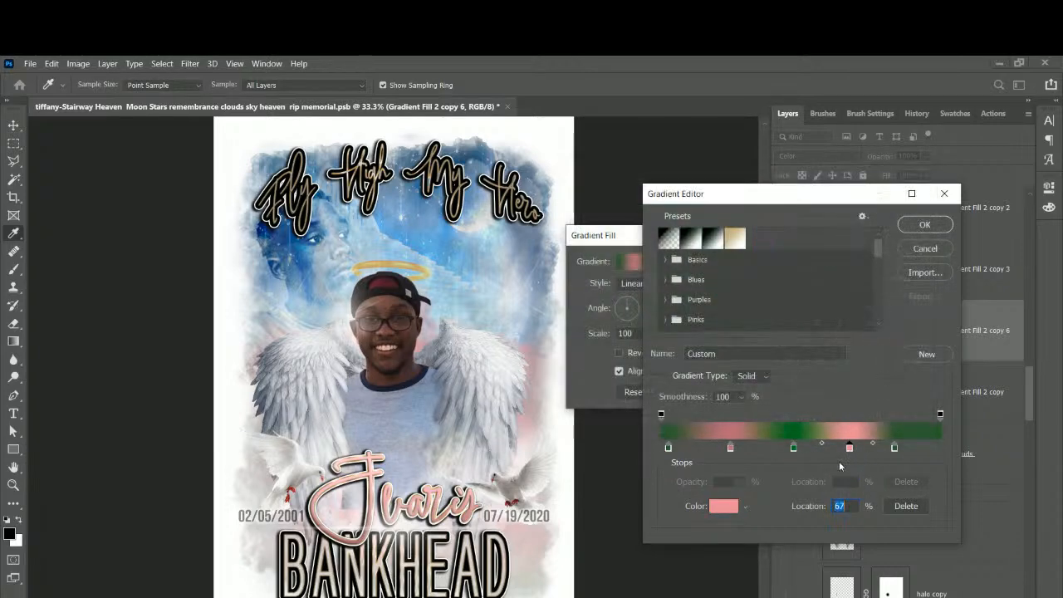
left_click(723, 506)
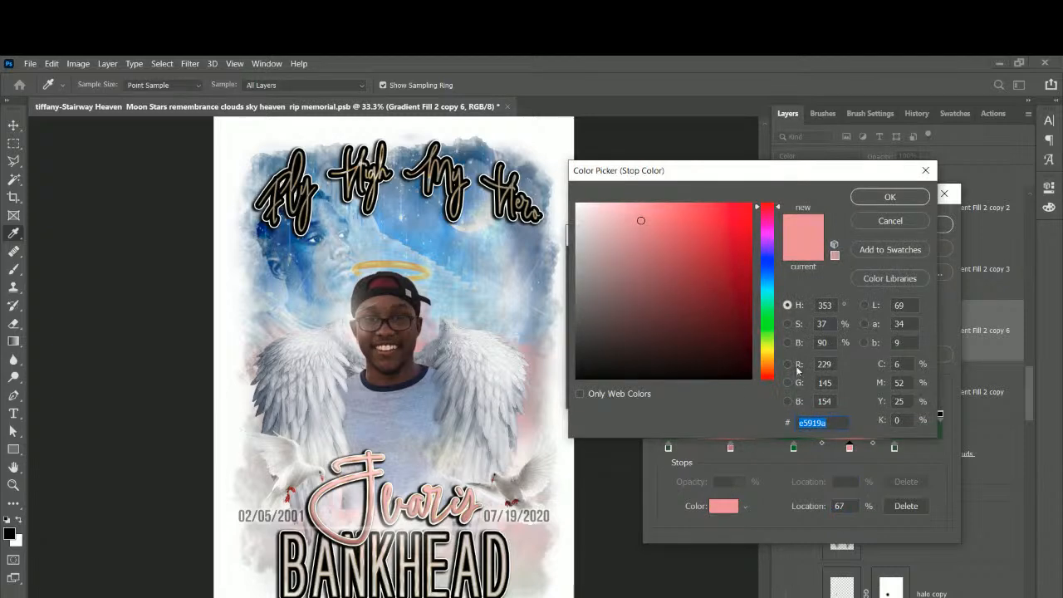
left_click(889, 221)
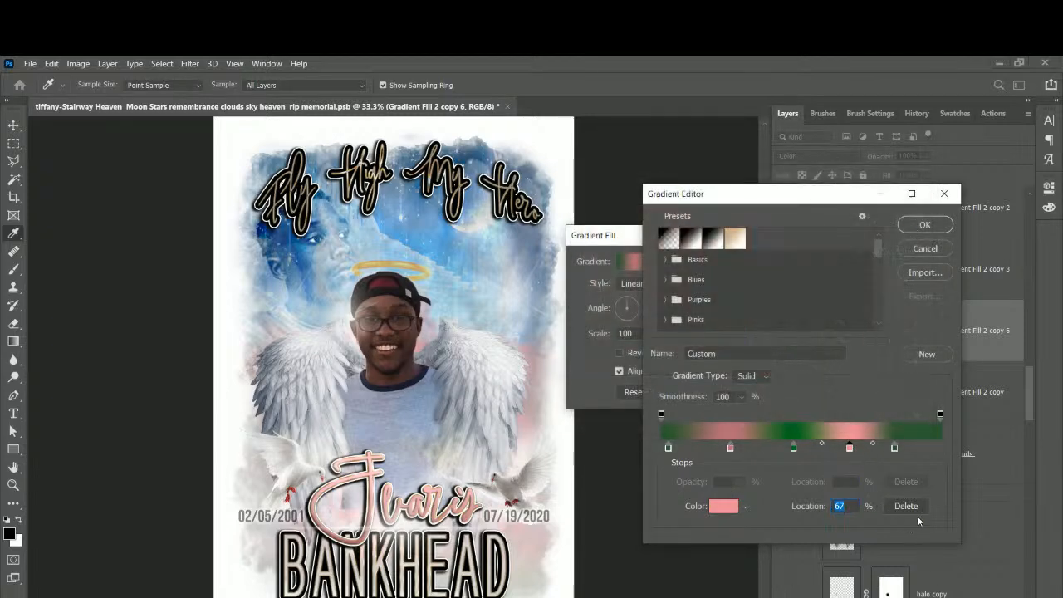
left_click(904, 506)
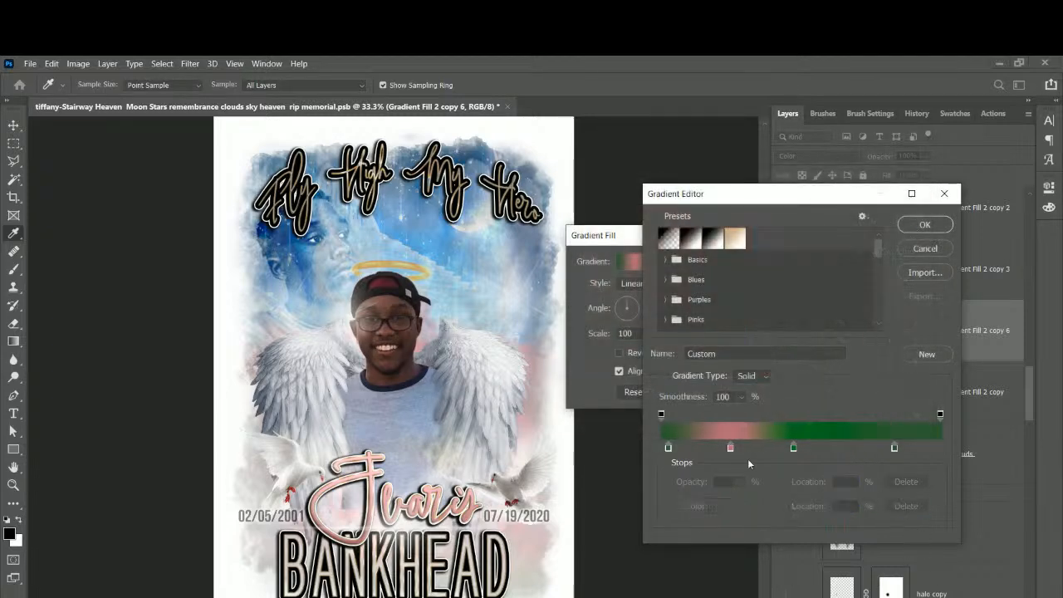
left_click(731, 448)
left_click(903, 505)
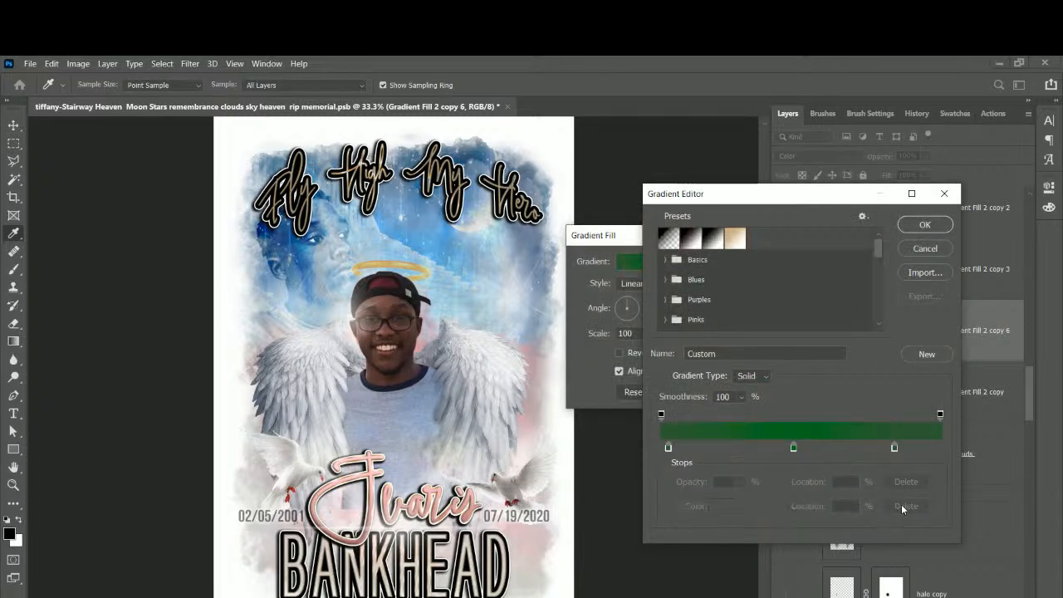
left_click_drag(668, 448, 732, 447)
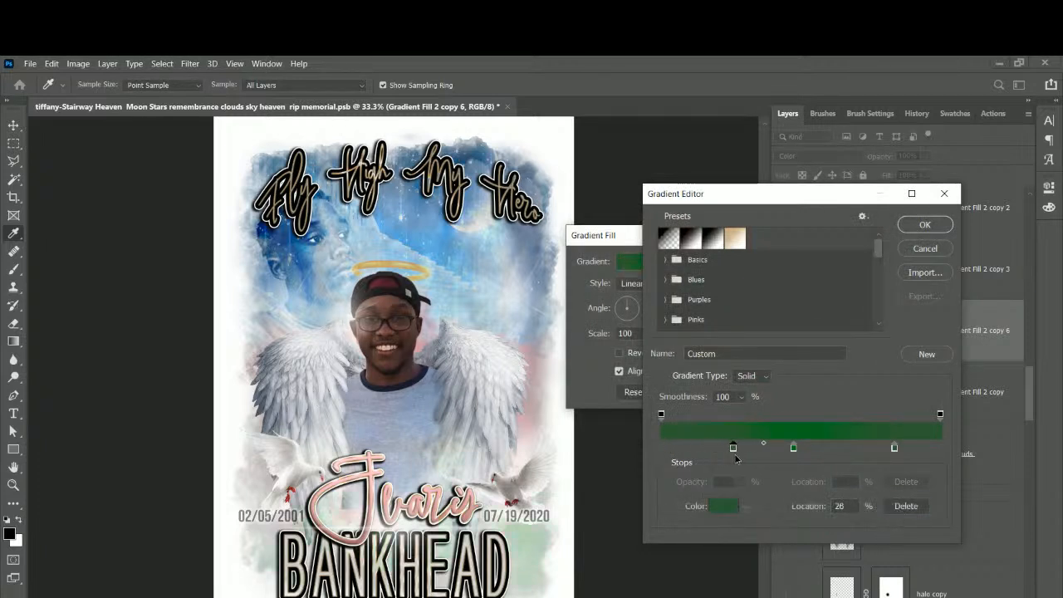
left_click_drag(894, 448, 840, 447)
Darken the 26% stop to a deep green, hex 0a3507.
left_click(732, 447)
left_click(724, 506)
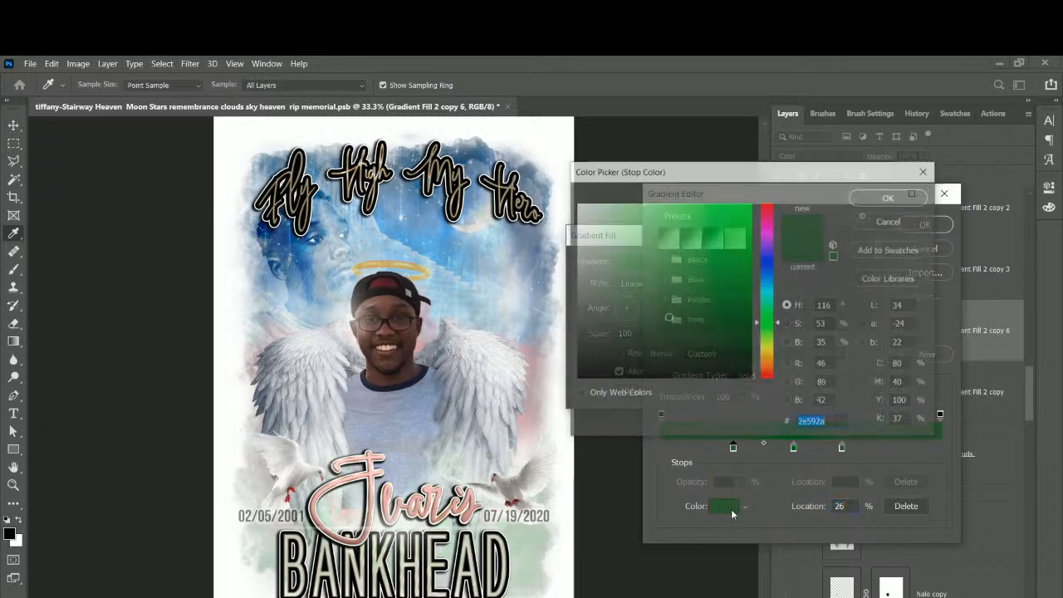
mouse_move(679, 323)
left_mouse_down()
mouse_move(714, 325)
mouse_move(728, 340)
left_mouse_up()
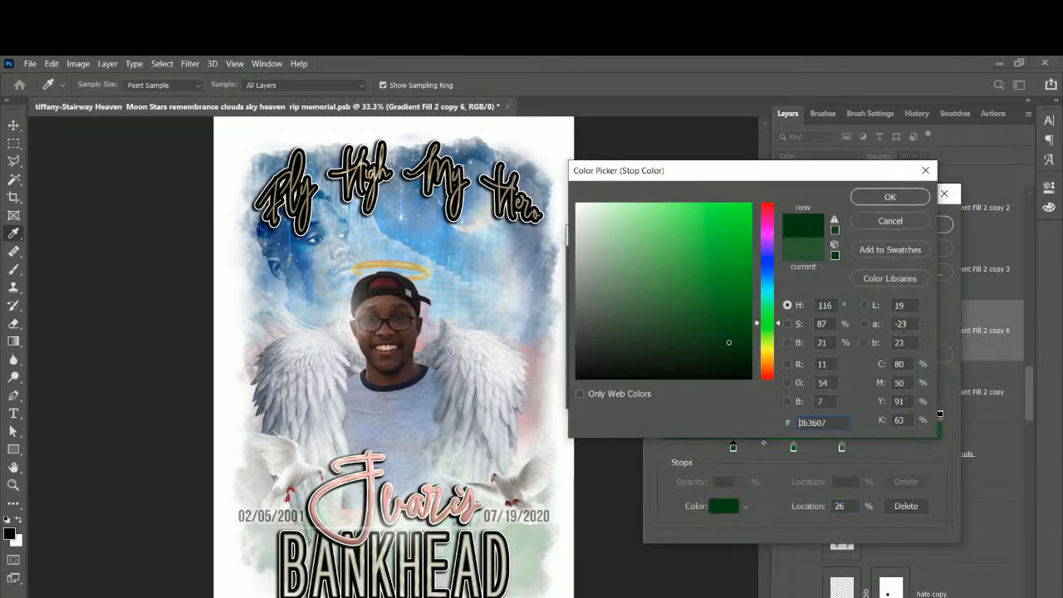
left_click(889, 197)
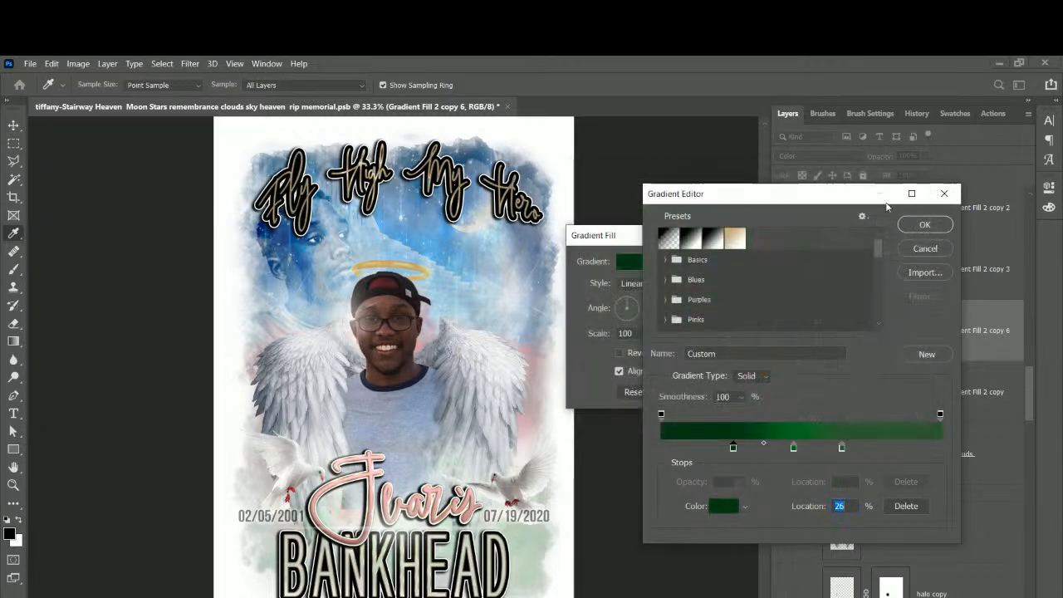
Add a stop near 78%, remove the 65% stop, and save the gradient as a new preset.
left_click(840, 447)
left_click(733, 447)
left_click_drag(896, 446, 868, 448)
left_click(841, 447)
left_click(910, 509)
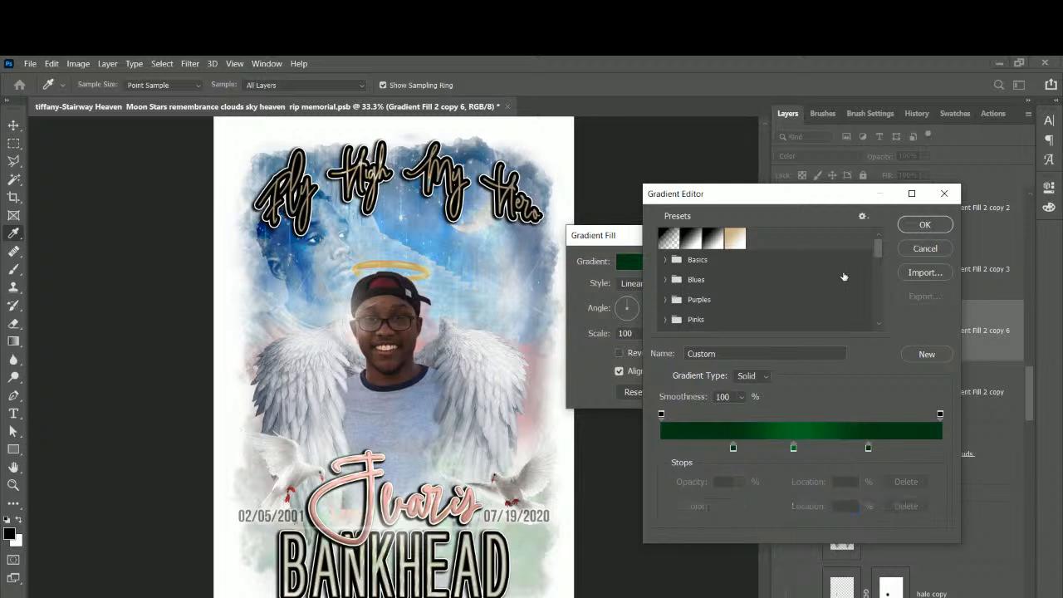
scroll(868, 258, "down", 10)
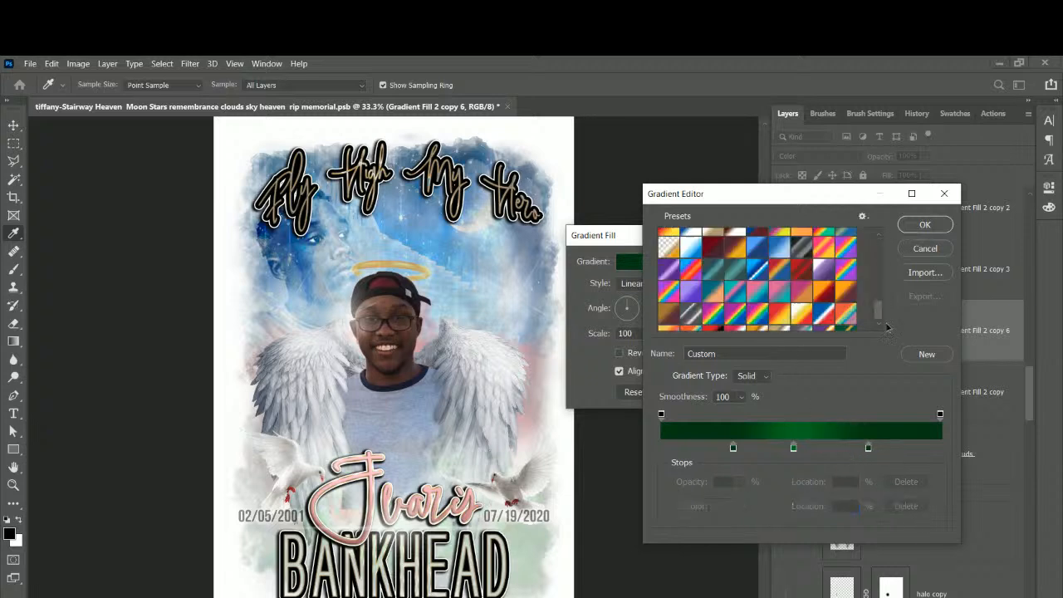
left_click(917, 353)
left_click(923, 224)
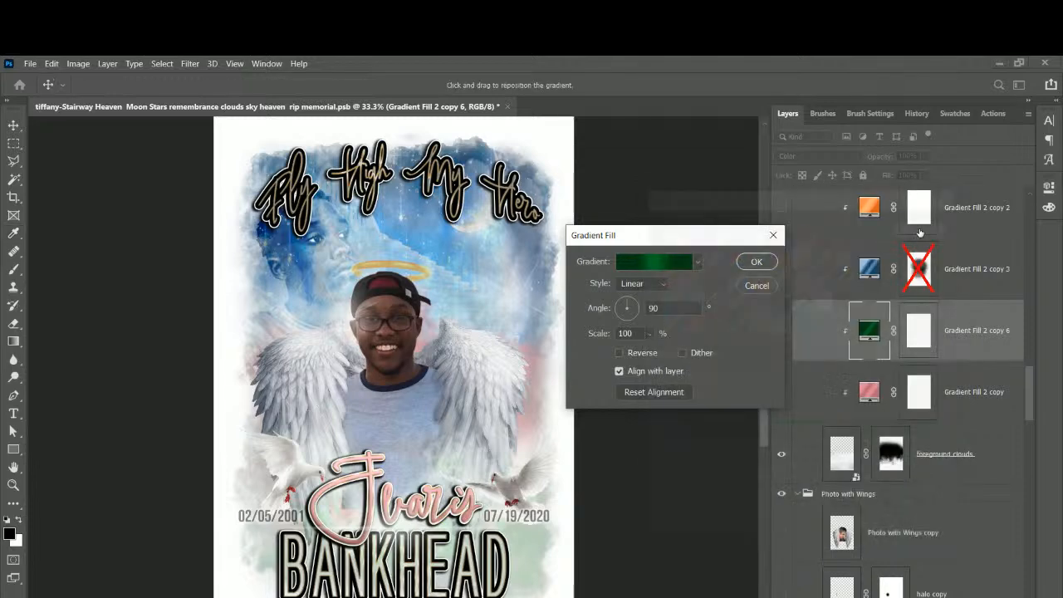
Apply the green gradient fill settings to Gradient Fill 2 copy 6.
left_click(756, 262)
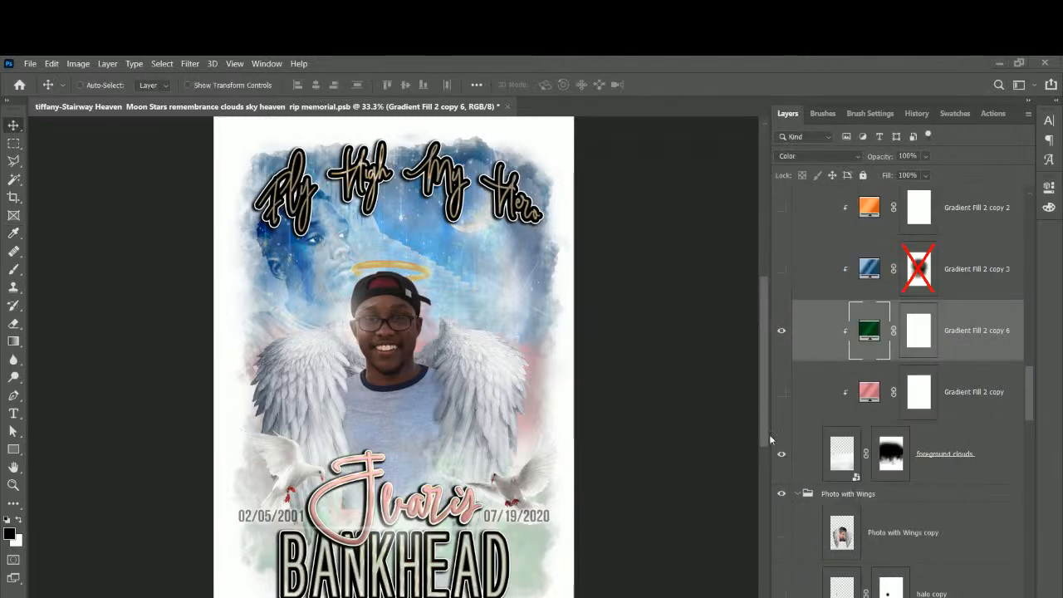
scroll(893, 397, "up", 3)
scroll(893, 394, "up", 3)
scroll(893, 394, "down", 3)
scroll(893, 391, "up", 3)
scroll(893, 390, "up", 5)
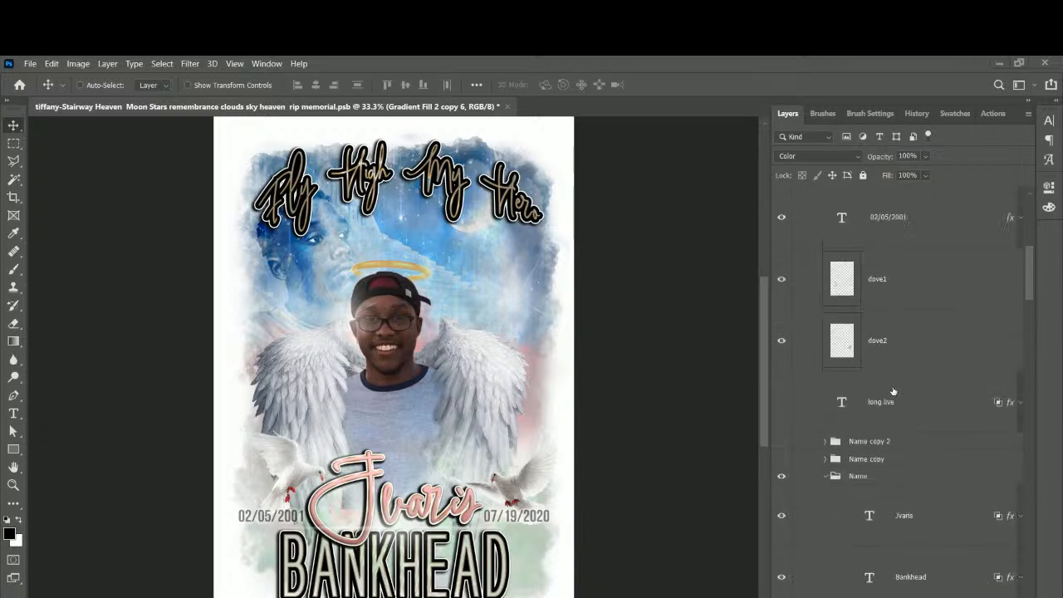
Select Layer 13 from the poster's layer list and toggle its visibility to check it.
right_click(529, 420)
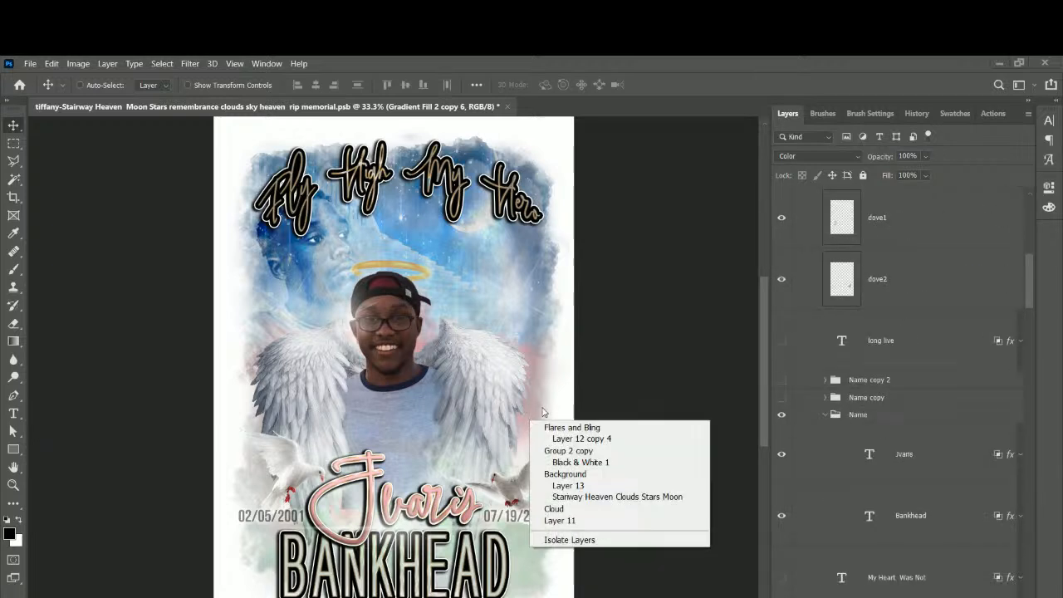
left_click(579, 487)
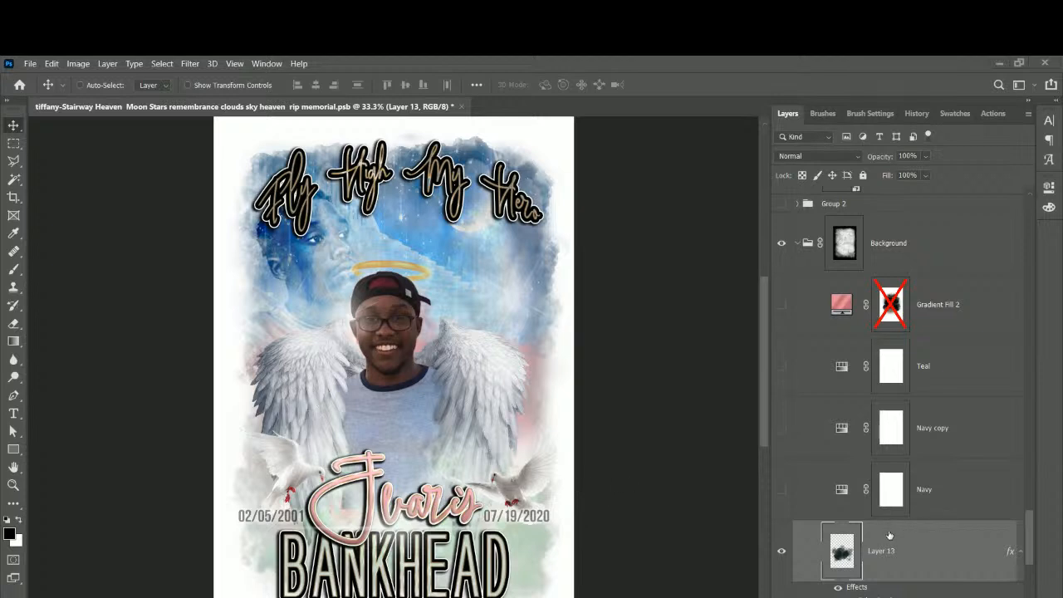
left_click(782, 552)
left_click(782, 552)
scroll(803, 544, "up", 1)
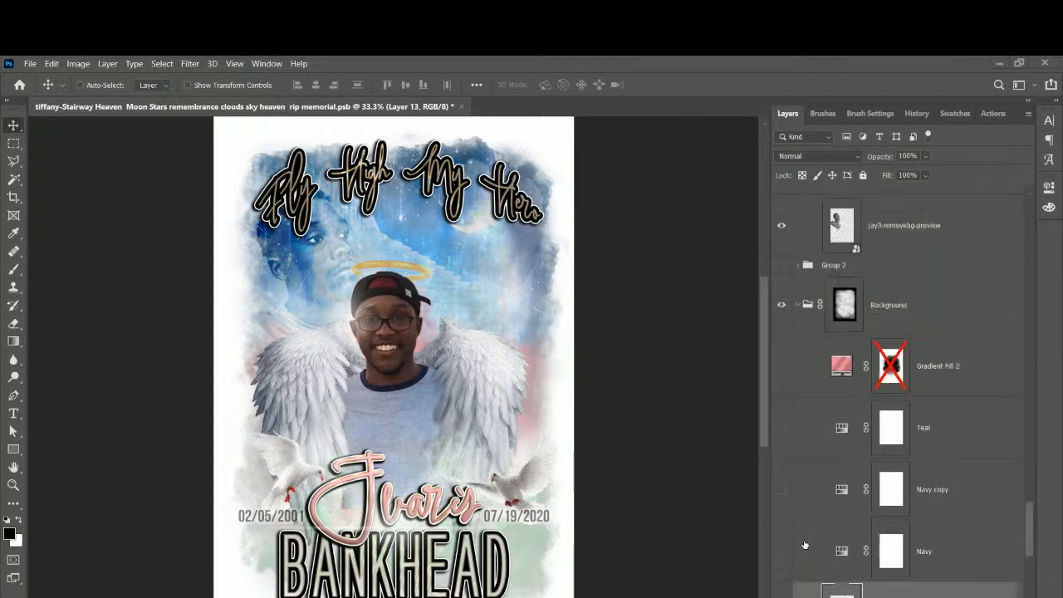
scroll(804, 545, "down", 2)
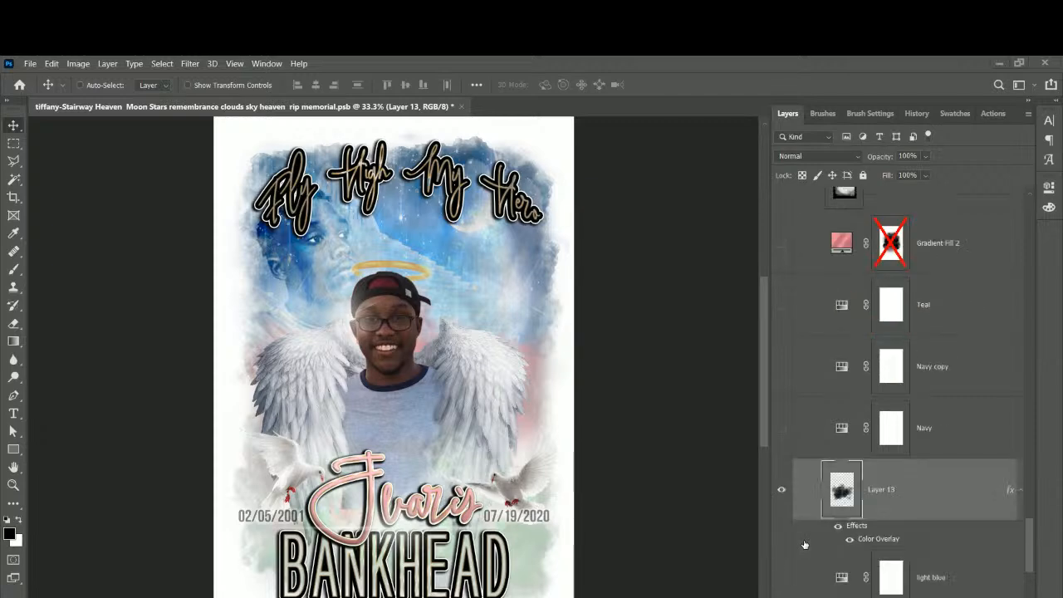
Swap Layer 13's pink Color Overlay for a Gradient Overlay using the saved green preset.
double_click(886, 542)
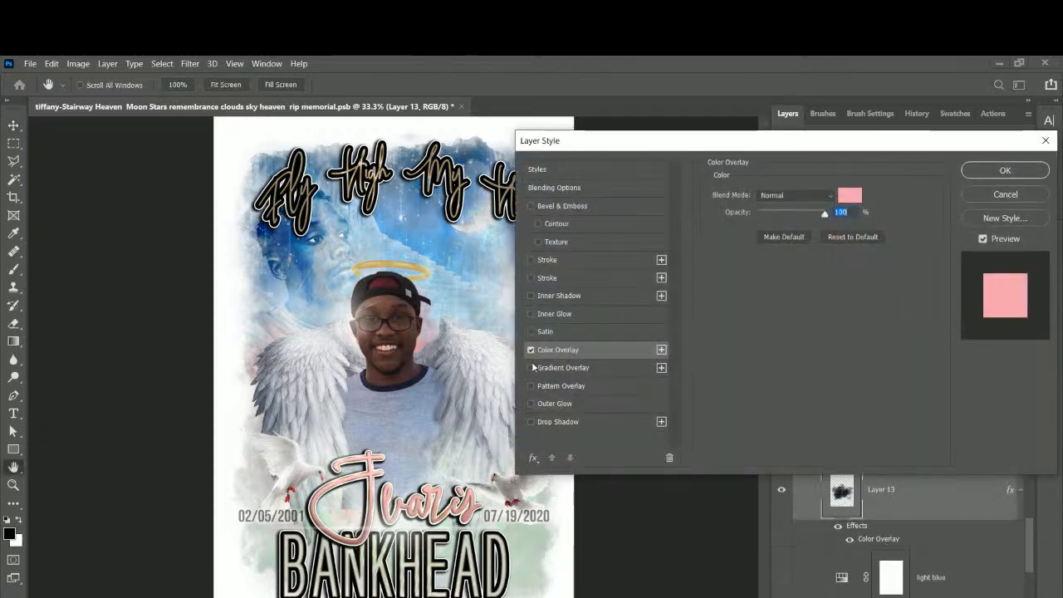
left_click(531, 351)
left_click(532, 368)
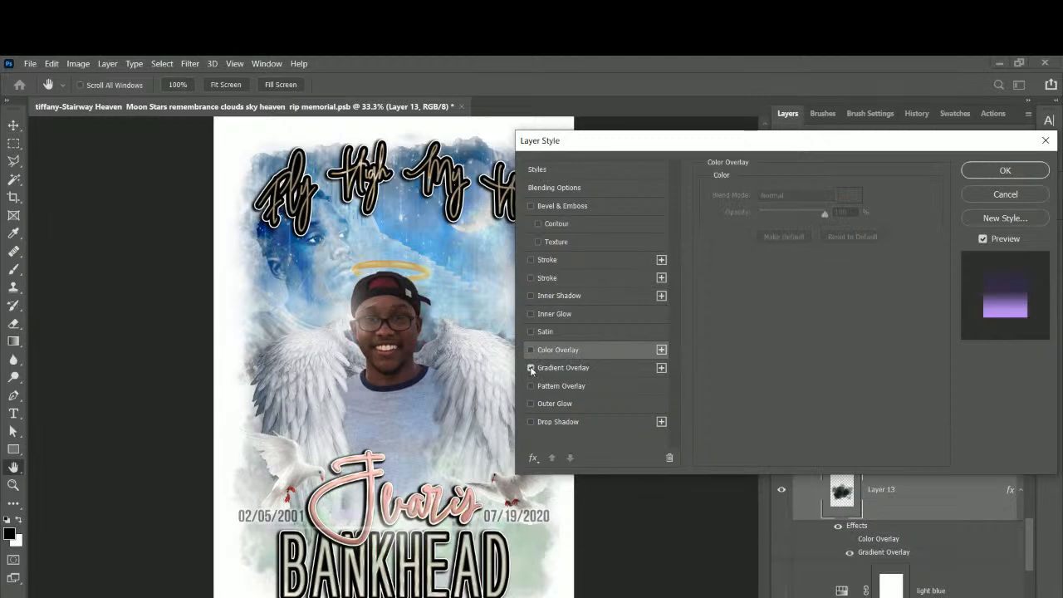
left_click(560, 370)
left_click(810, 233)
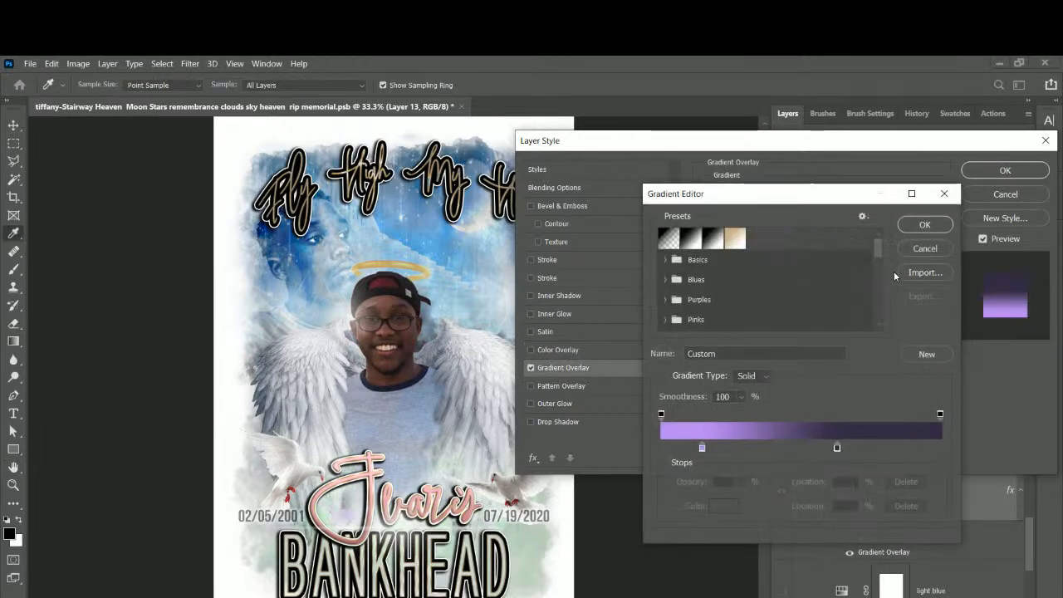
left_click_drag(877, 249, 878, 314)
left_click(801, 320)
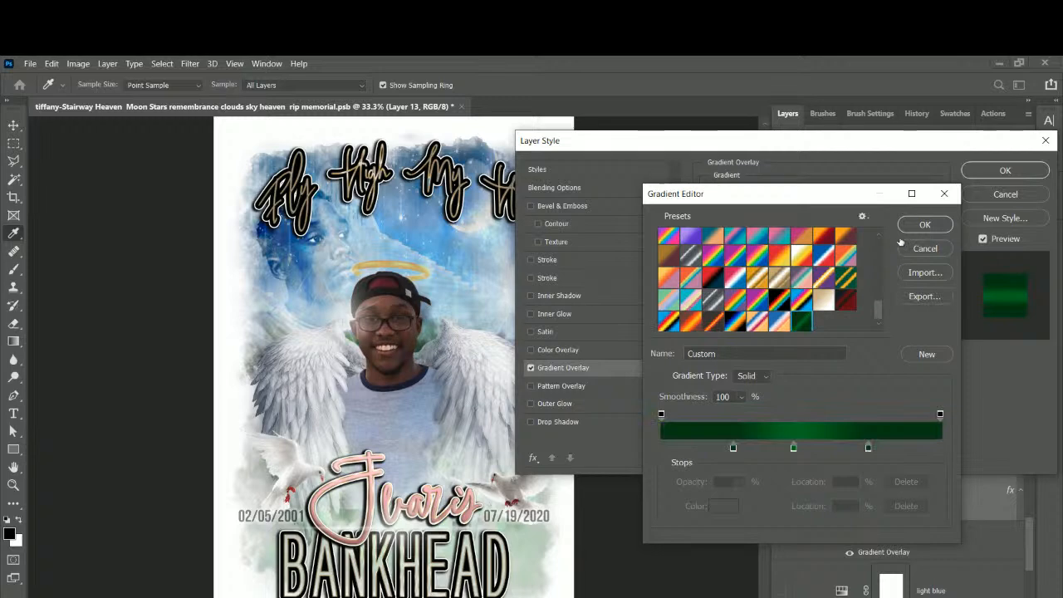
left_click(902, 228)
left_click_drag(754, 154, 869, 184)
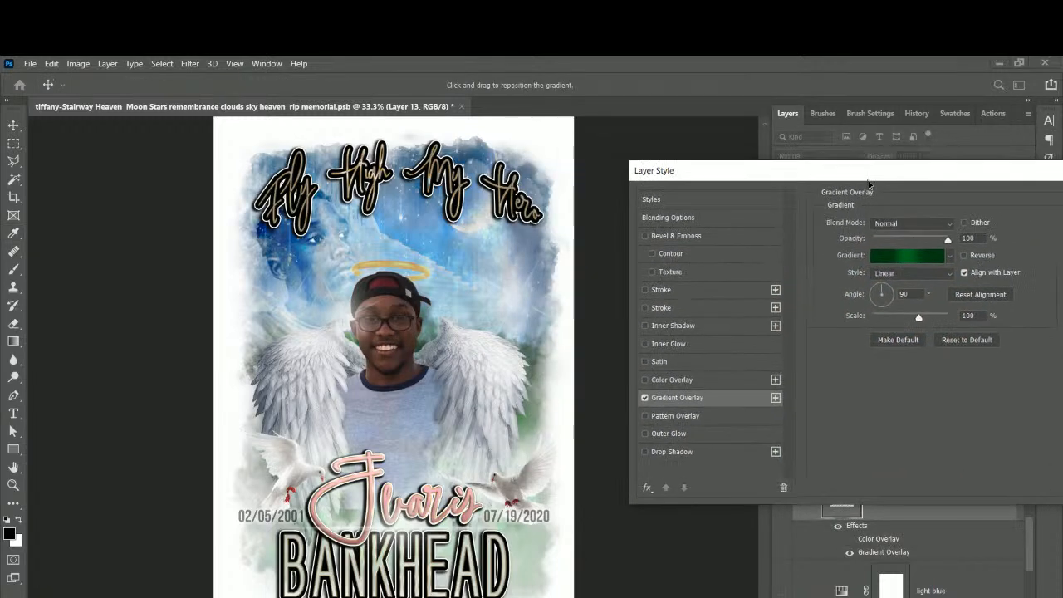
Replace the overlay's middle green stop with a black 000000 stop at 50% and apply.
left_click(913, 254)
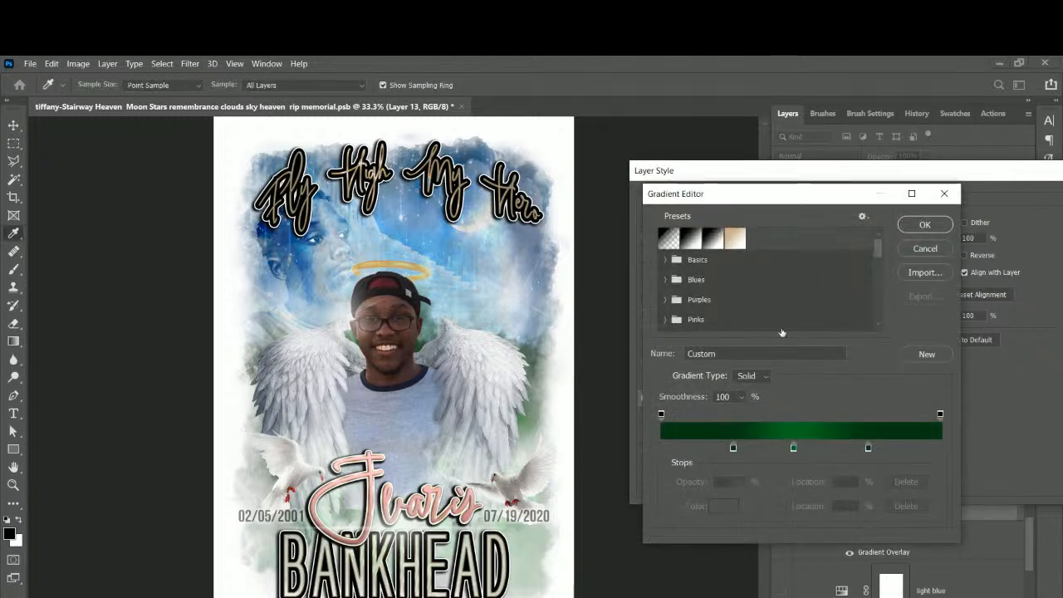
left_click(794, 449)
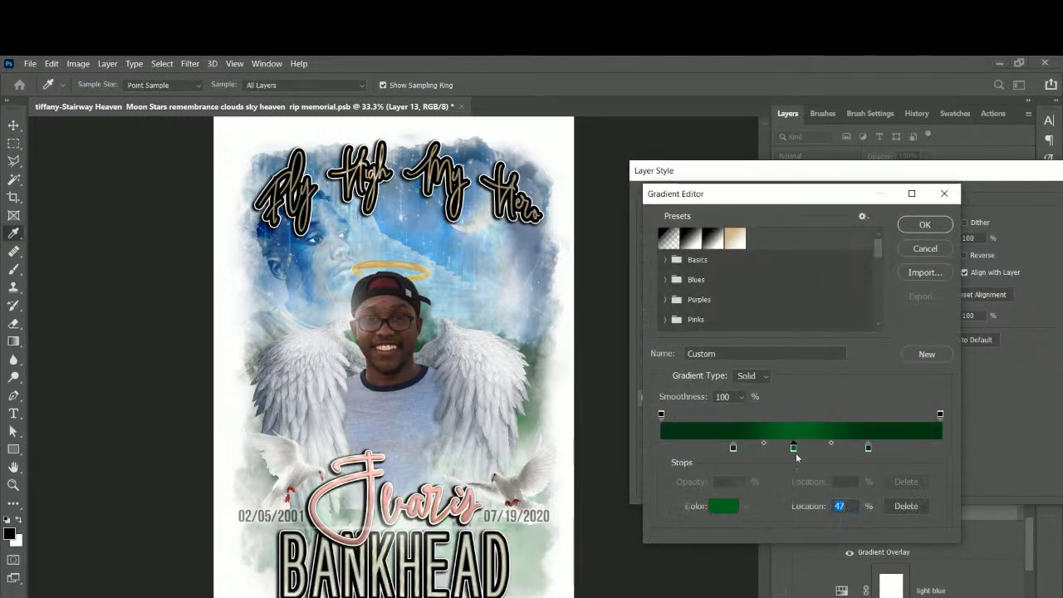
left_click(903, 504)
left_click(802, 450)
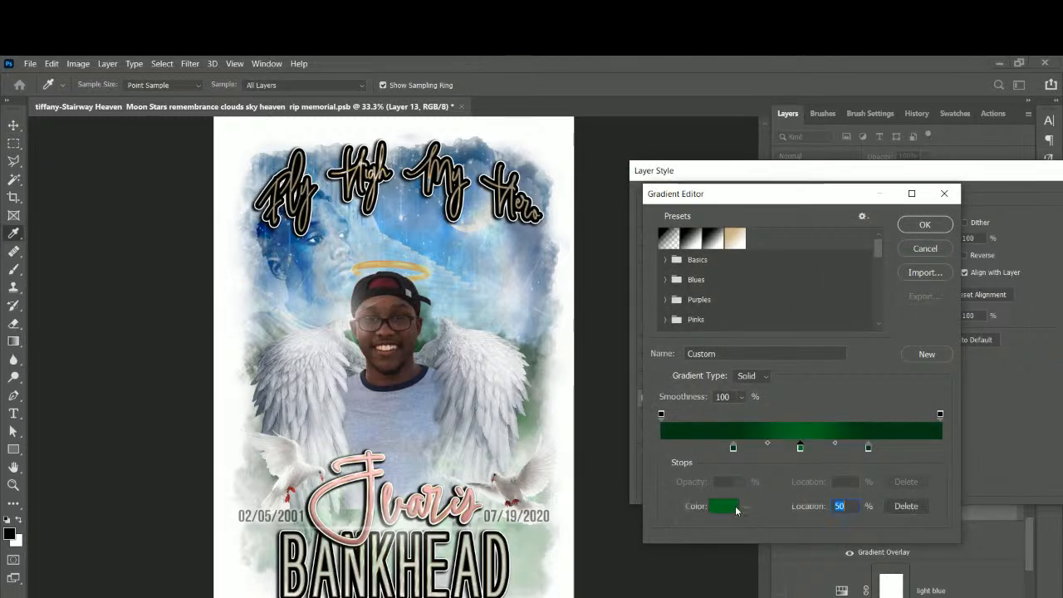
left_click(723, 506)
type("000000")
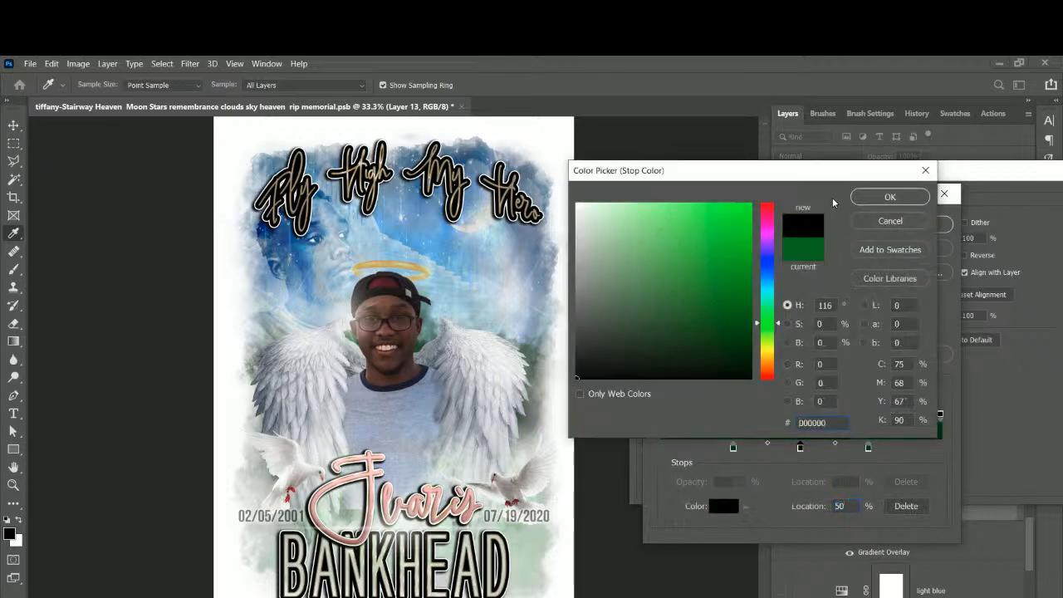
left_click(889, 197)
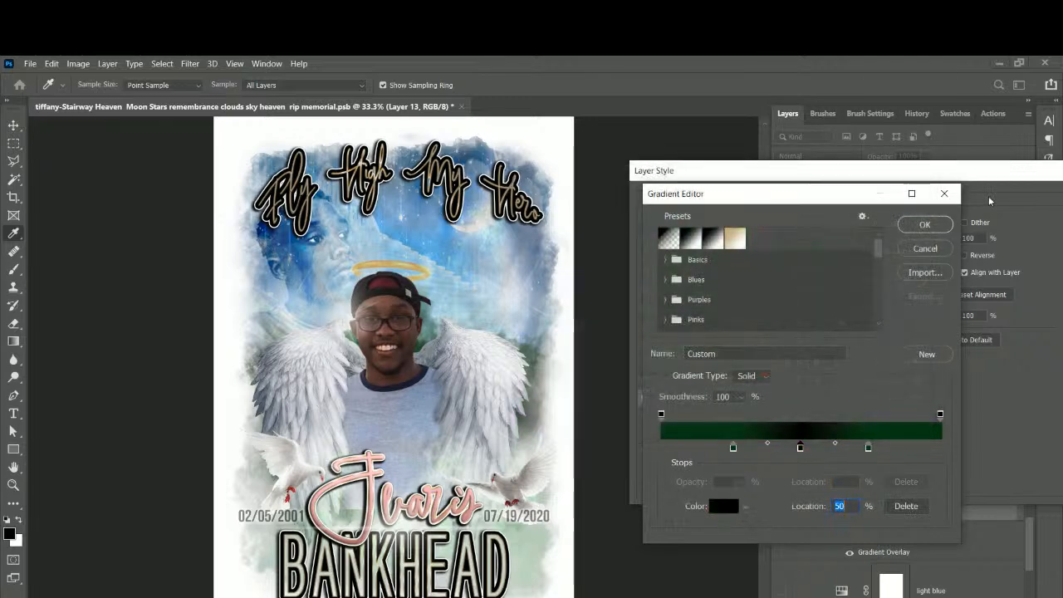
left_click(923, 224)
left_click_drag(775, 180, 637, 159)
left_click(978, 182)
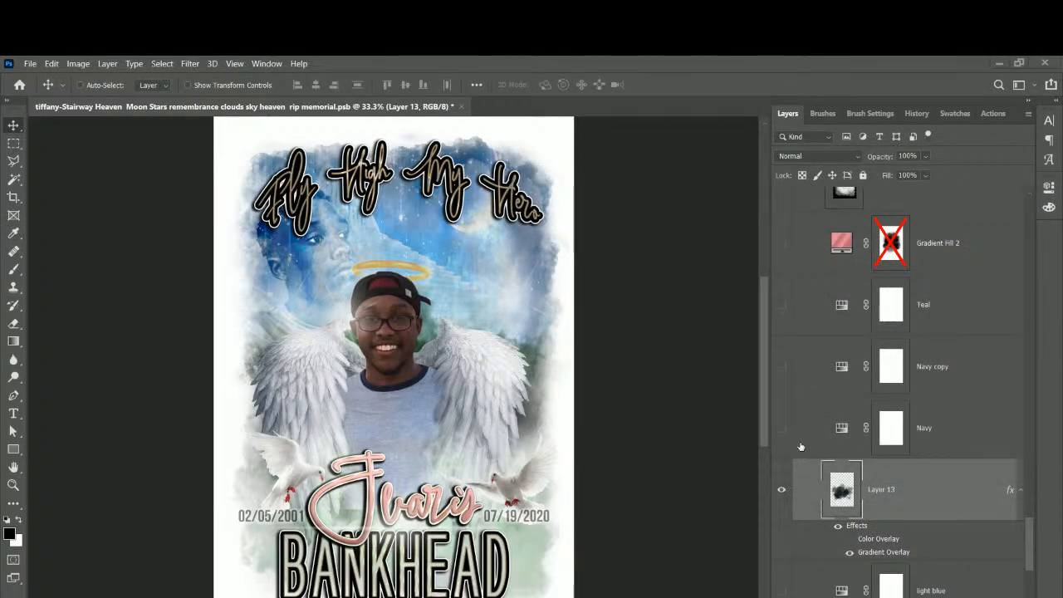
Select Gradient Fill 2 copy 6 and change its blend mode from Color to Multiply.
right_click(521, 559)
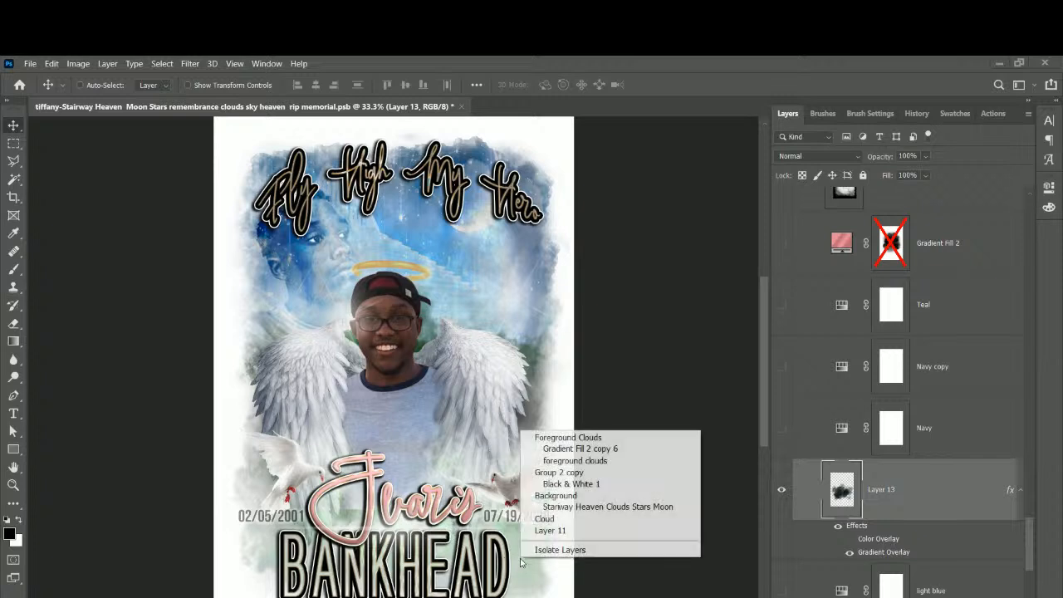
left_click(552, 449)
scroll(873, 312, "up", 2)
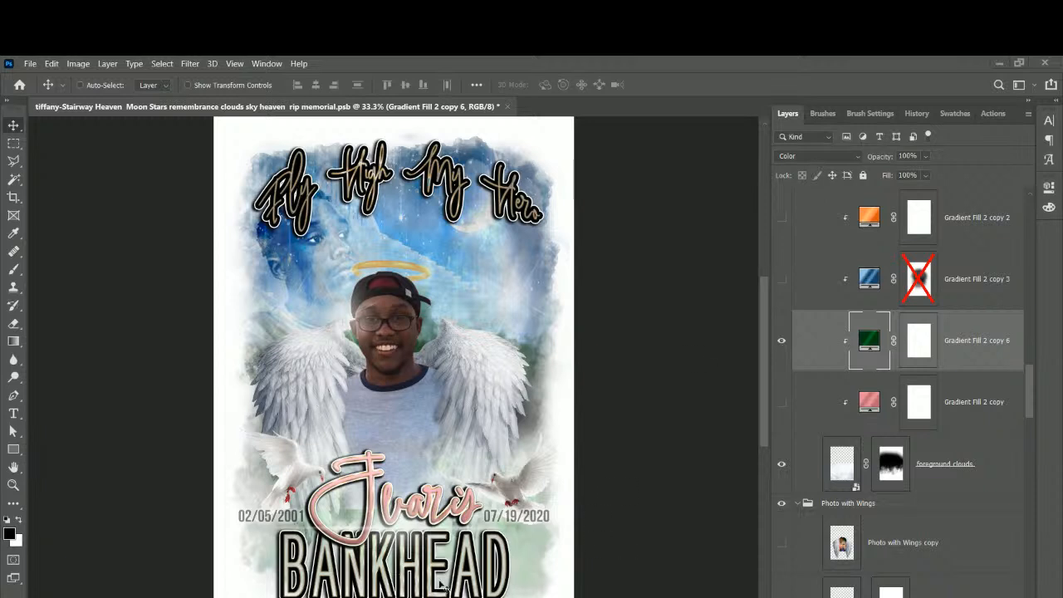
left_click(802, 158)
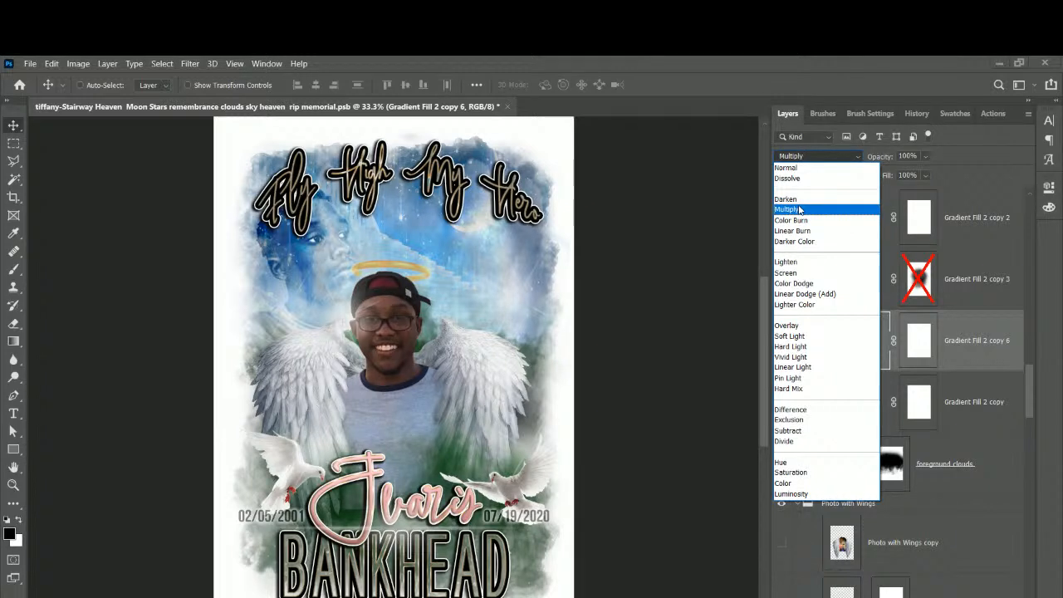
left_click(799, 209)
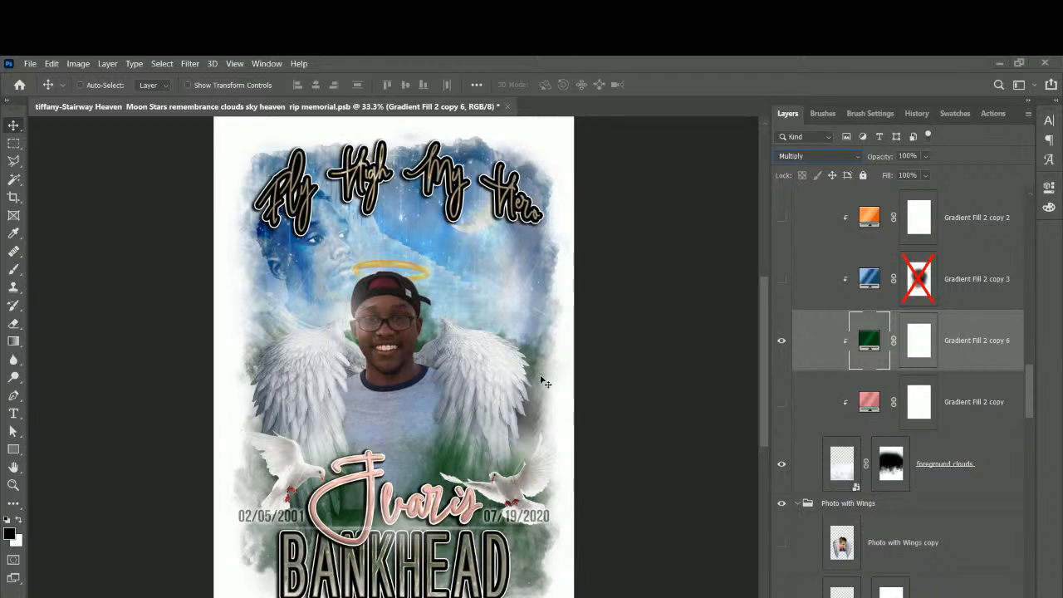
right_click(374, 489)
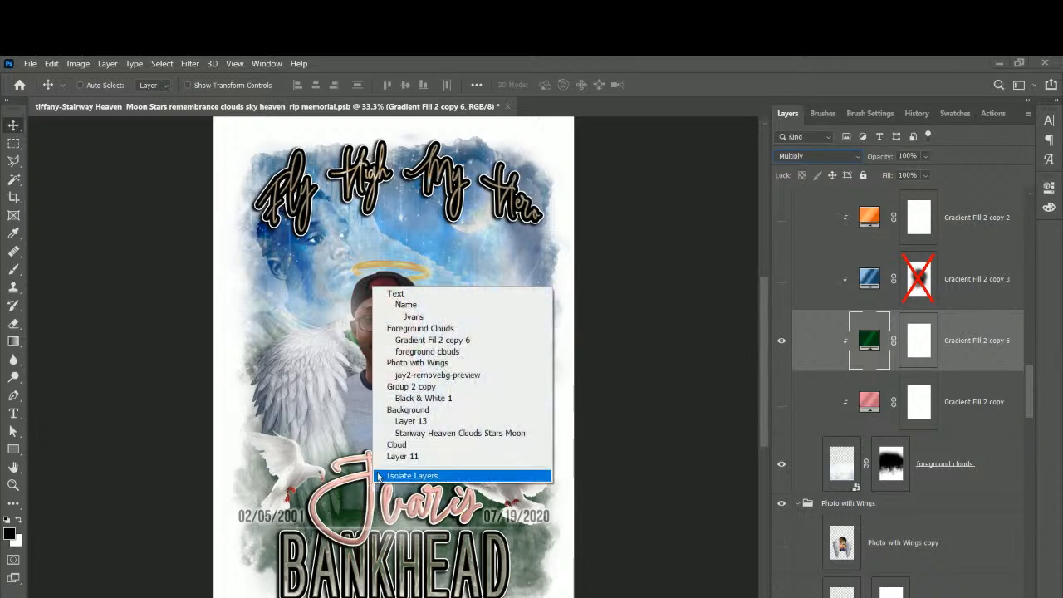
left_click(423, 316)
scroll(1014, 318, "up", 2)
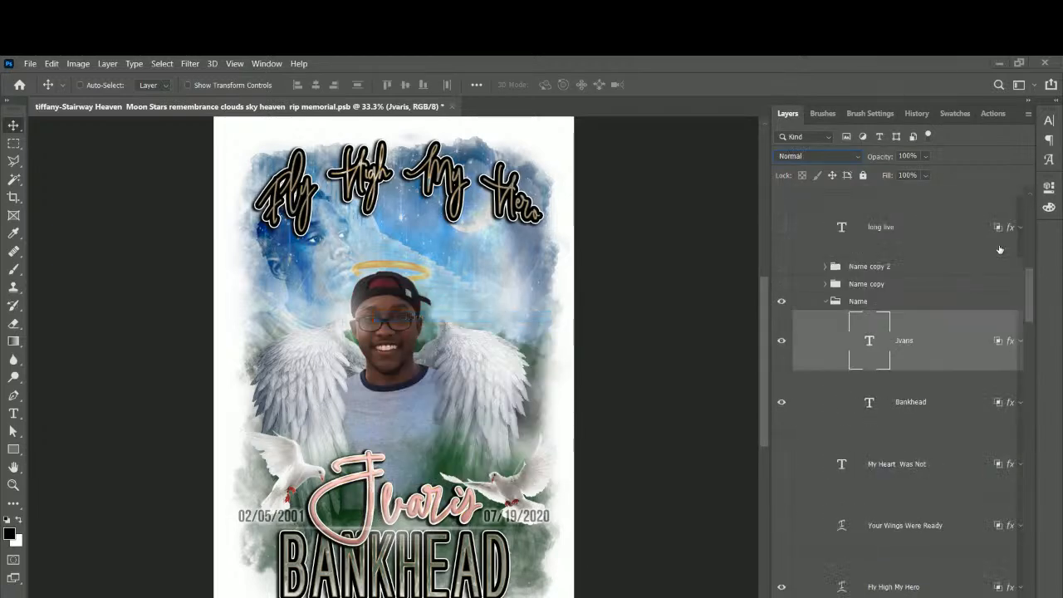
double_click(1010, 341)
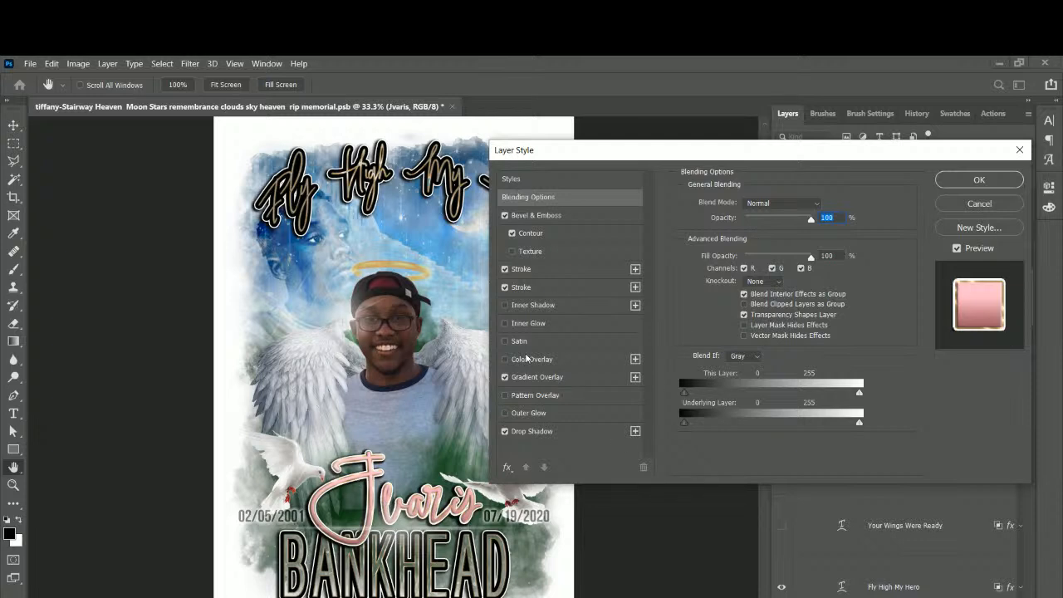
left_click(539, 378)
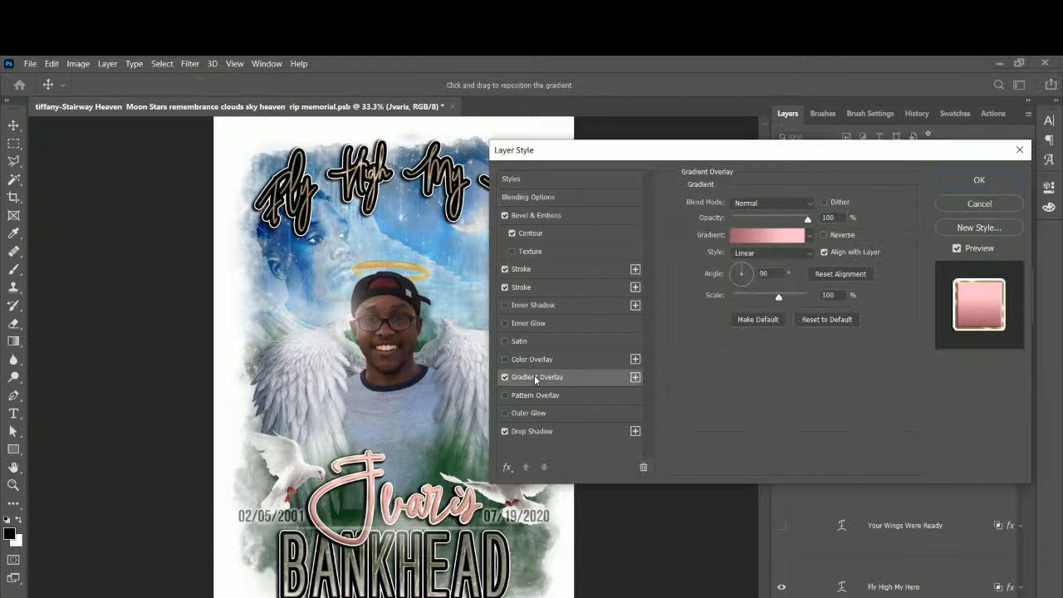
left_click(790, 238)
left_click_drag(883, 245, 882, 327)
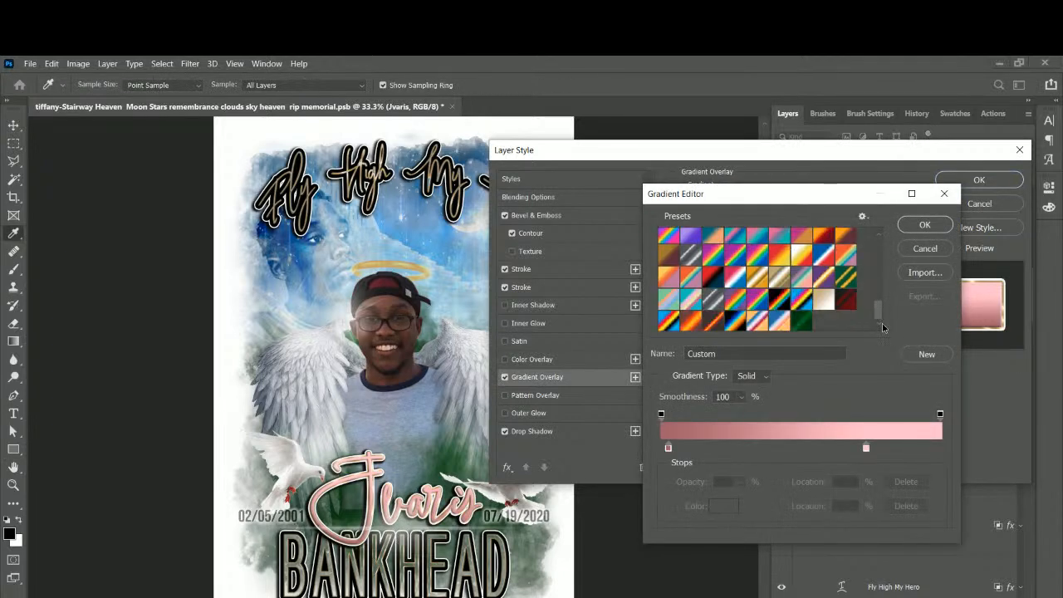
left_click(802, 323)
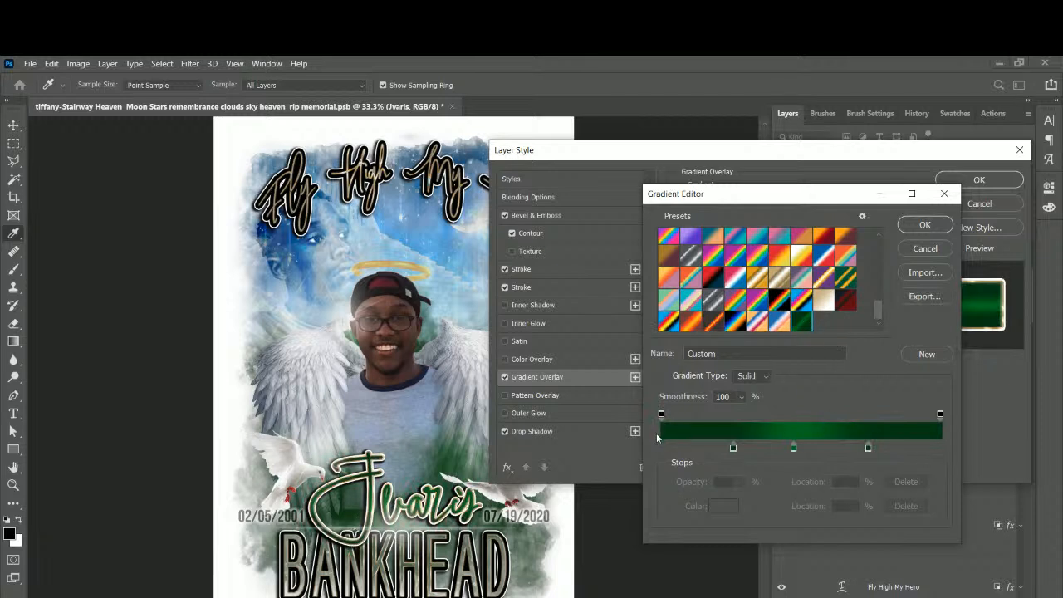
Add black stops at 8% and 100%, set the green stops to 35%, 46%, 61%, and apply.
left_click(683, 448)
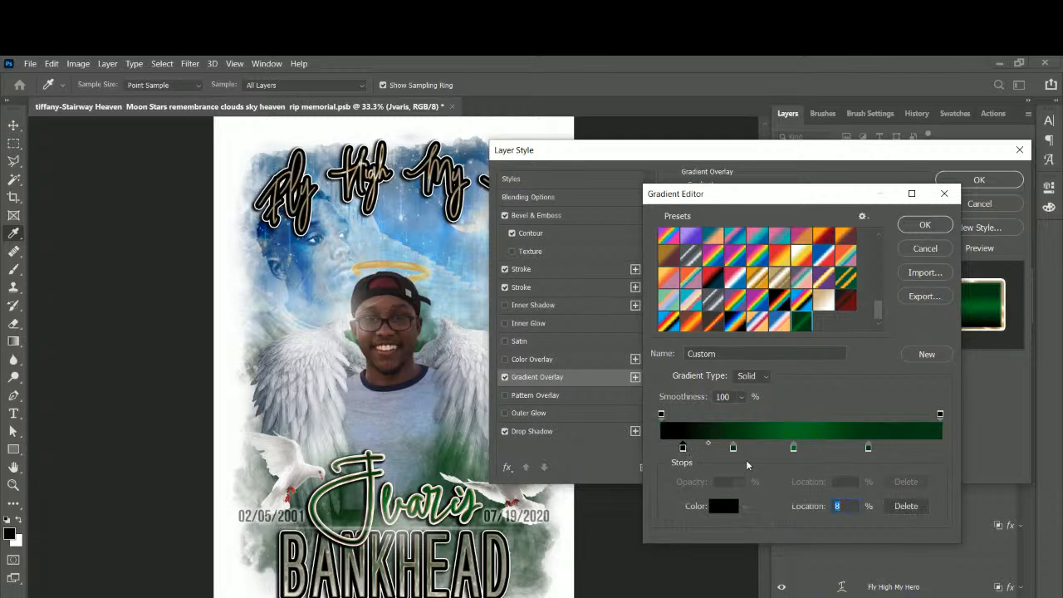
left_click_drag(733, 447, 757, 449)
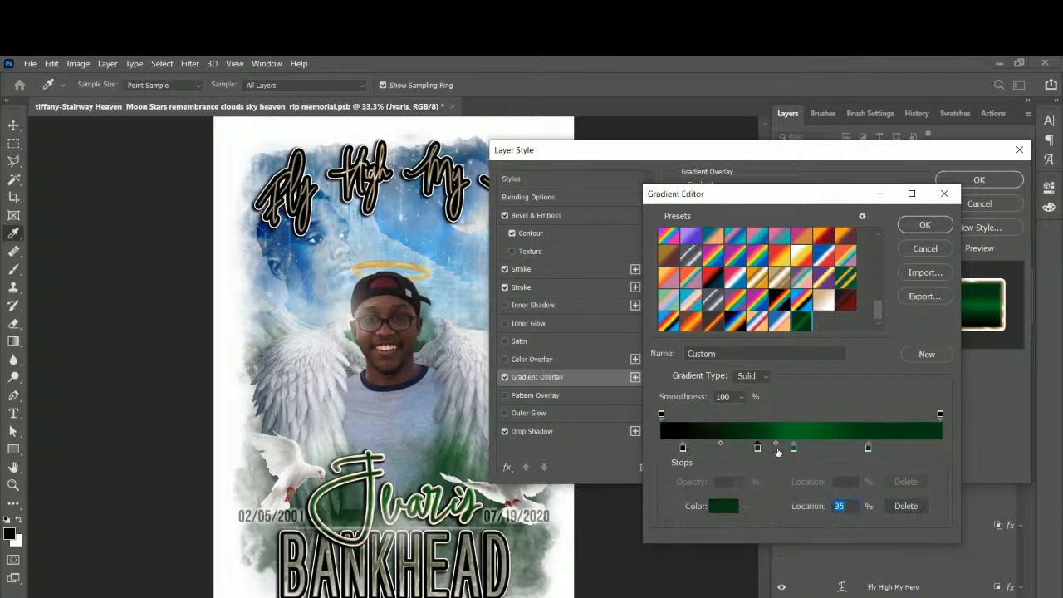
left_click(682, 448)
left_click(928, 450)
left_click_drag(928, 449, 940, 449)
left_click_drag(867, 449, 832, 448)
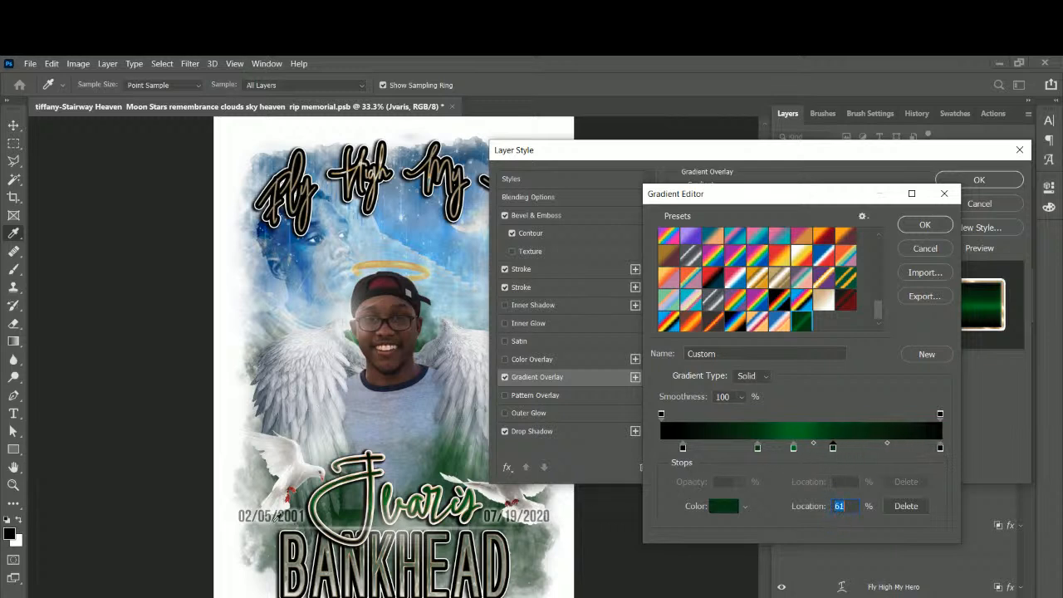
left_click(791, 449)
left_click_drag(792, 451, 790, 449)
left_click(921, 226)
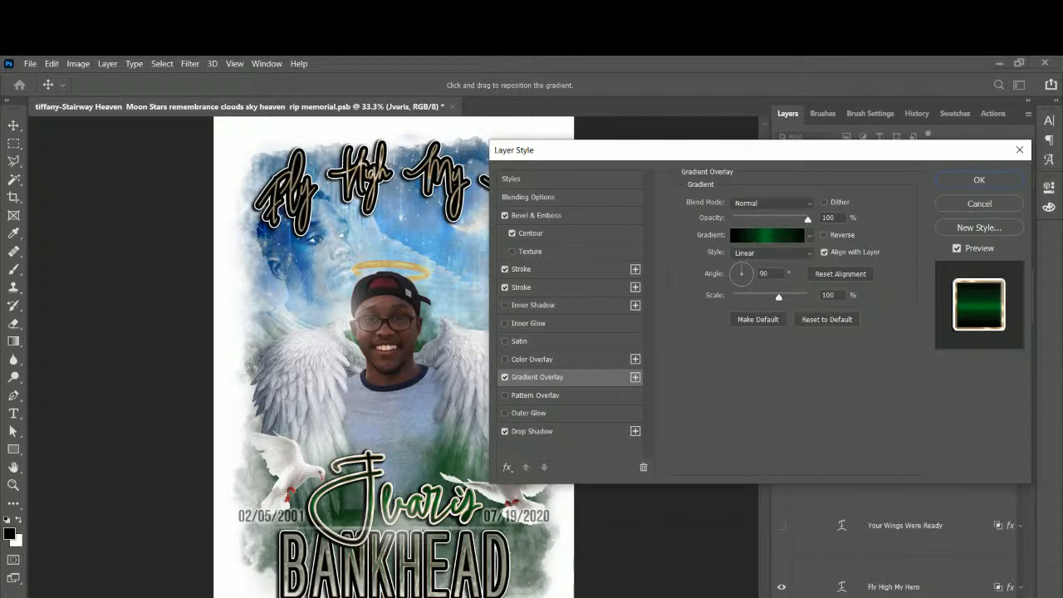
left_click(945, 181)
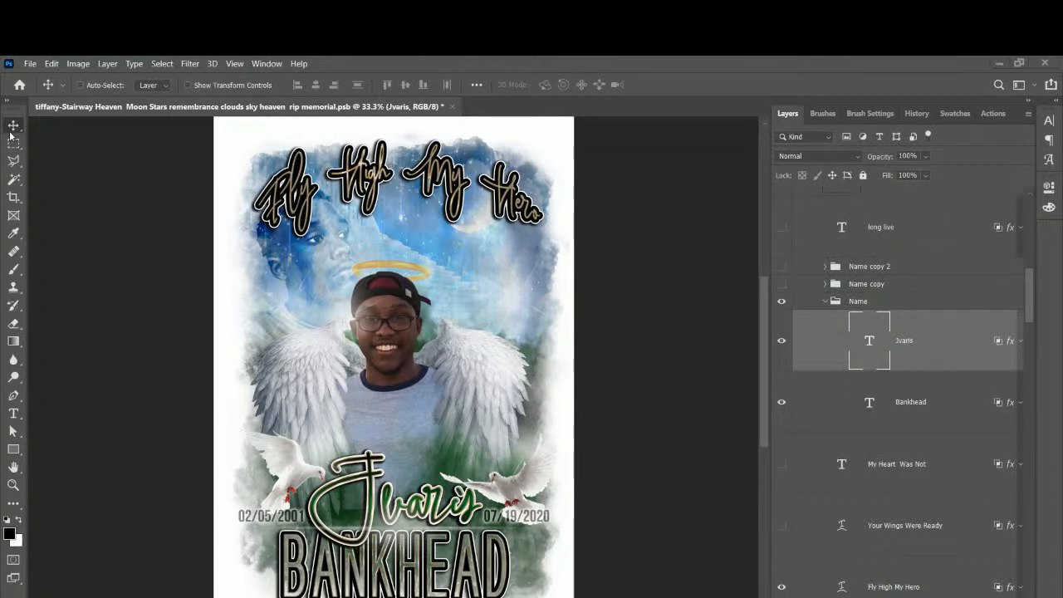
Select the jay3-removebg-preview sky portrait layer and start a free transform.
right_click(318, 279)
left_click(353, 305)
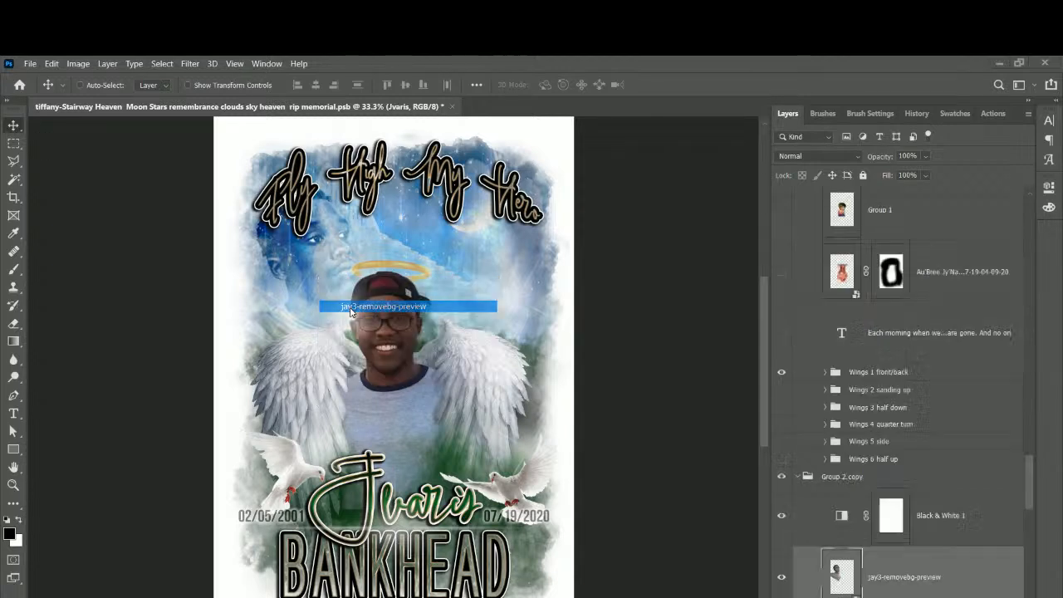
key("ctrl+t")
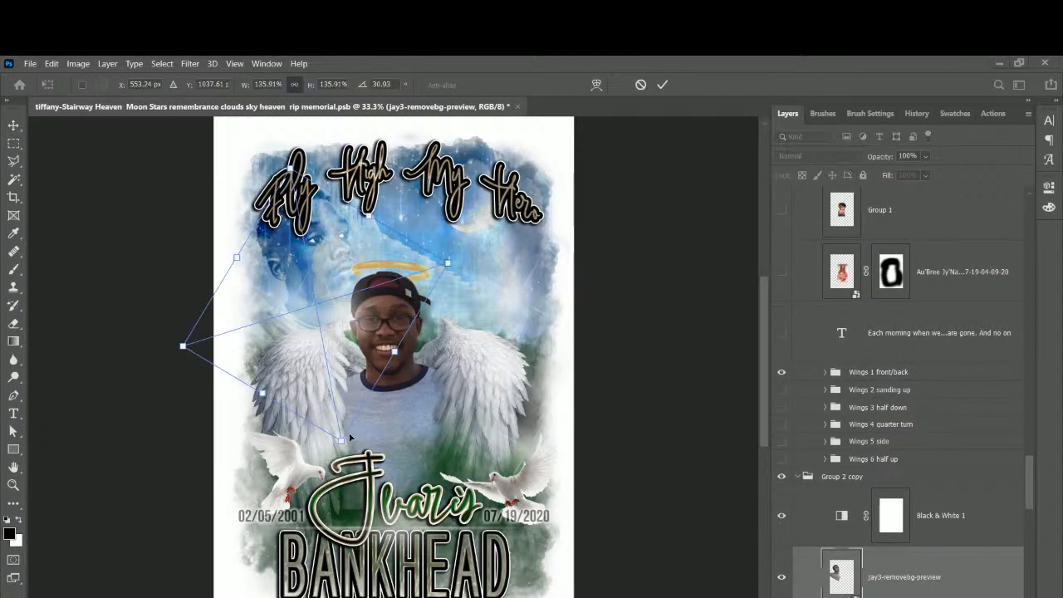
Scale the sky portrait to about 116%, shift it slightly down and left, and commit.
left_click_drag(338, 428, 316, 398)
left_click_drag(314, 292, 315, 302)
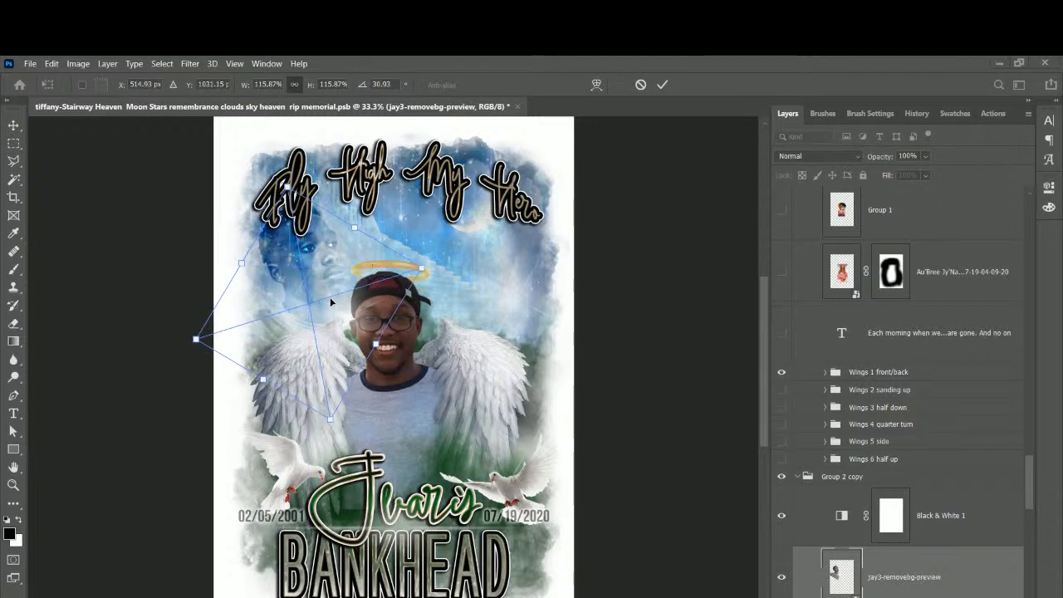
key("Return")
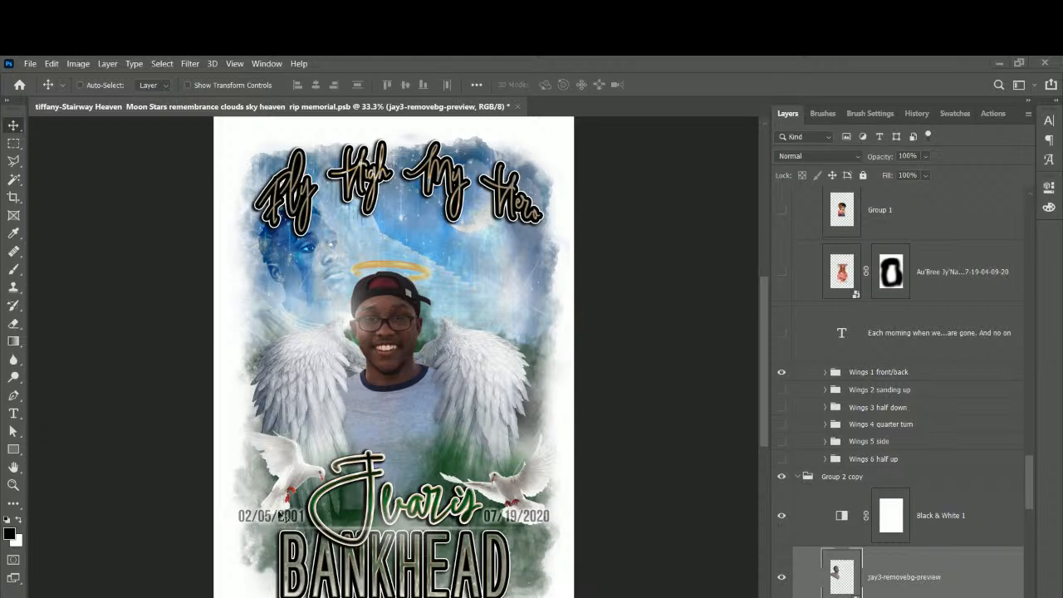
right_click(299, 521)
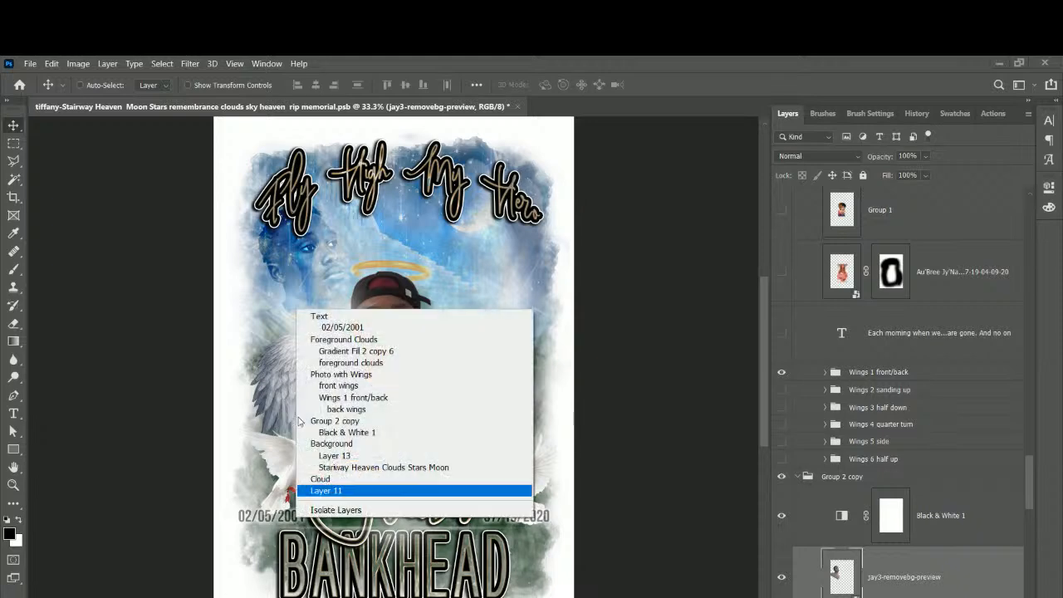
left_click(320, 328)
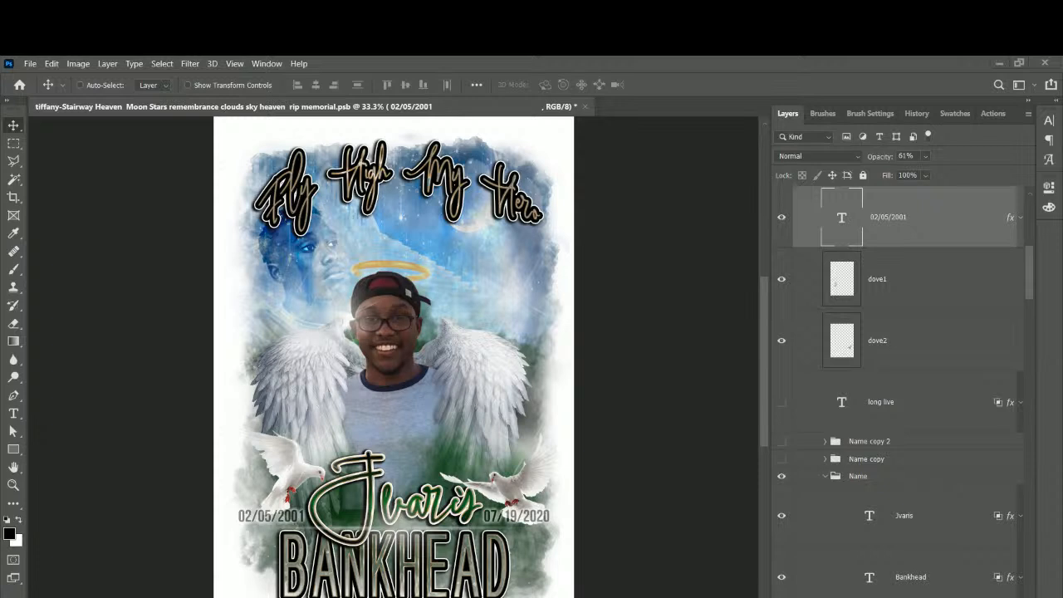
scroll(387, 401, "up", 1)
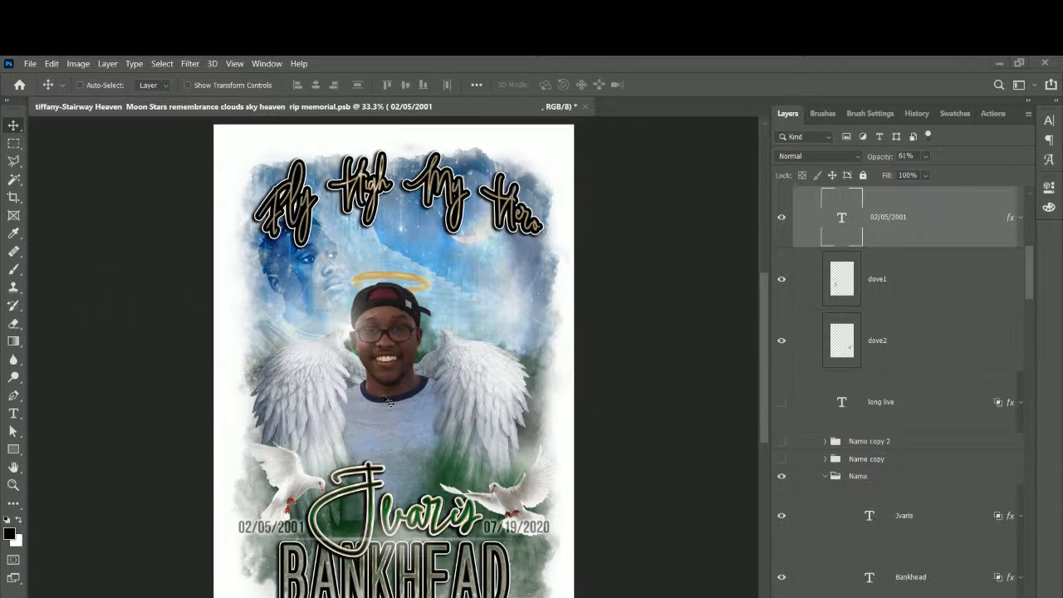
scroll(386, 400, "down", 1)
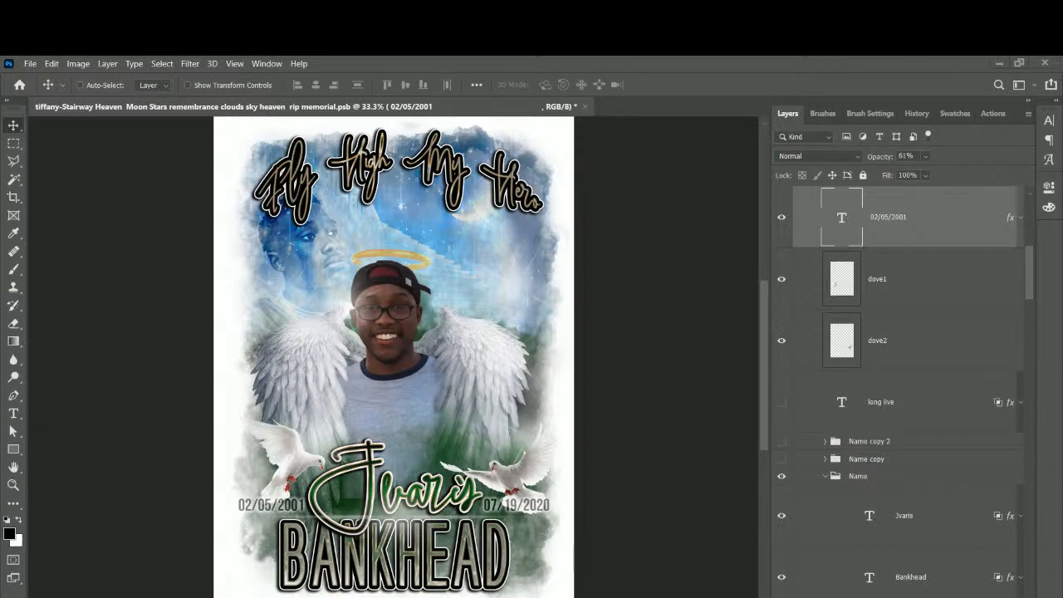
right_click(405, 393)
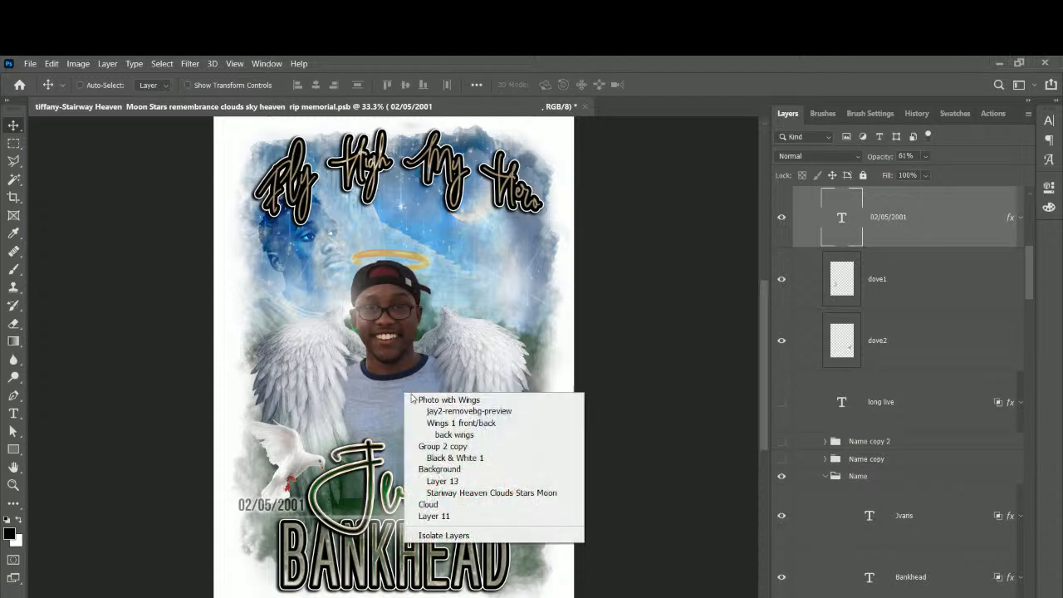
left_click(423, 411)
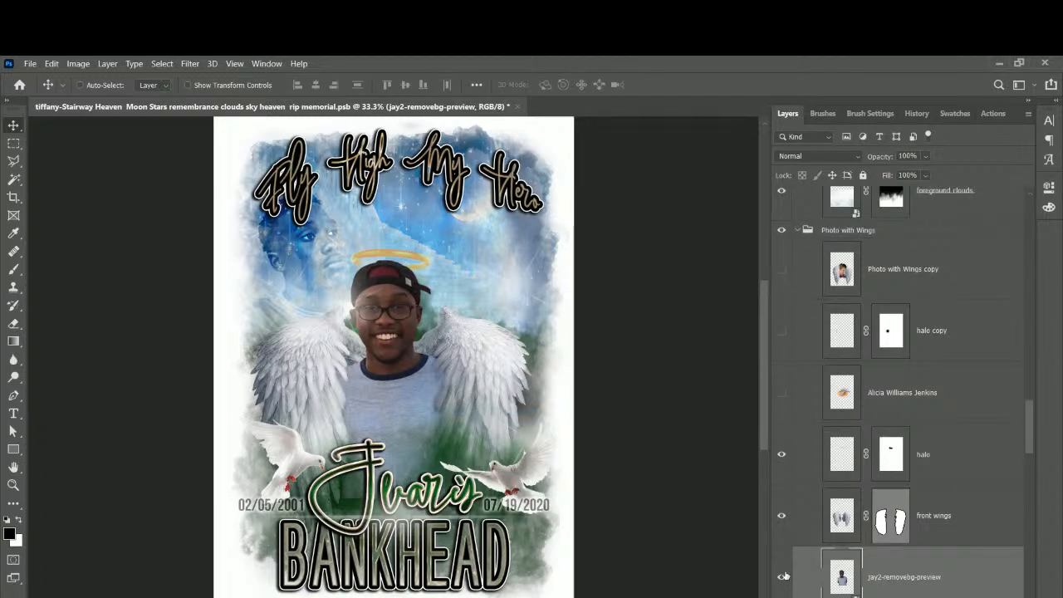
left_click(782, 578)
left_click_drag(1028, 425, 1008, 541)
left_click(781, 306)
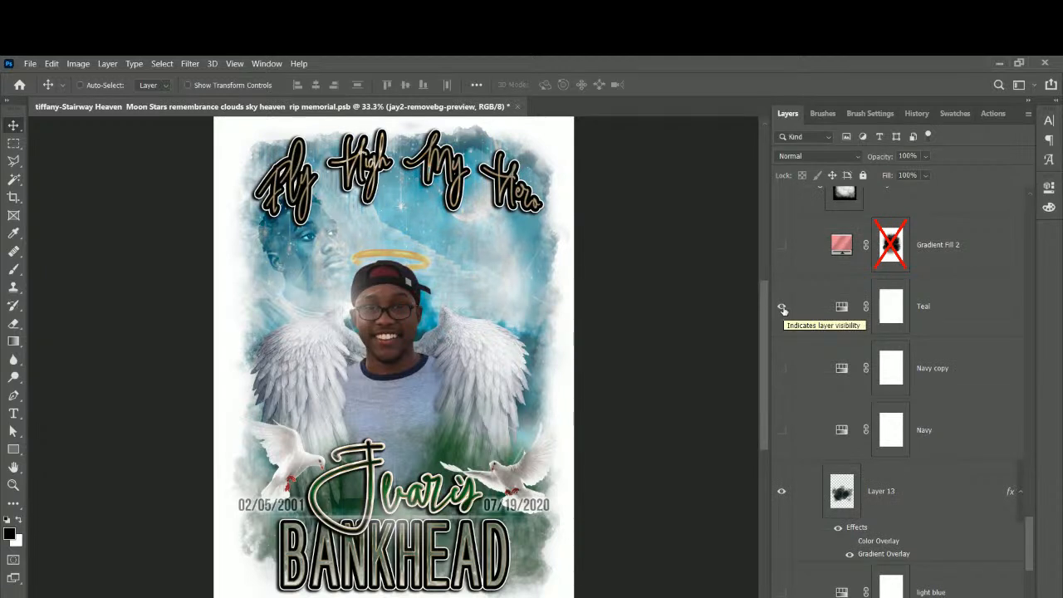
left_click(781, 307)
left_click(781, 368)
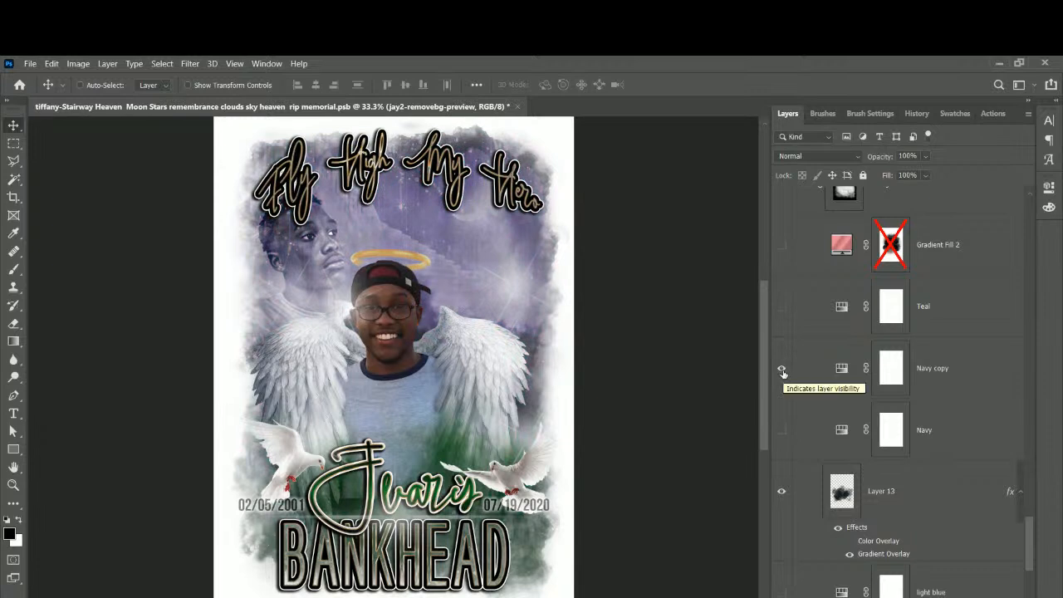
left_click(781, 368)
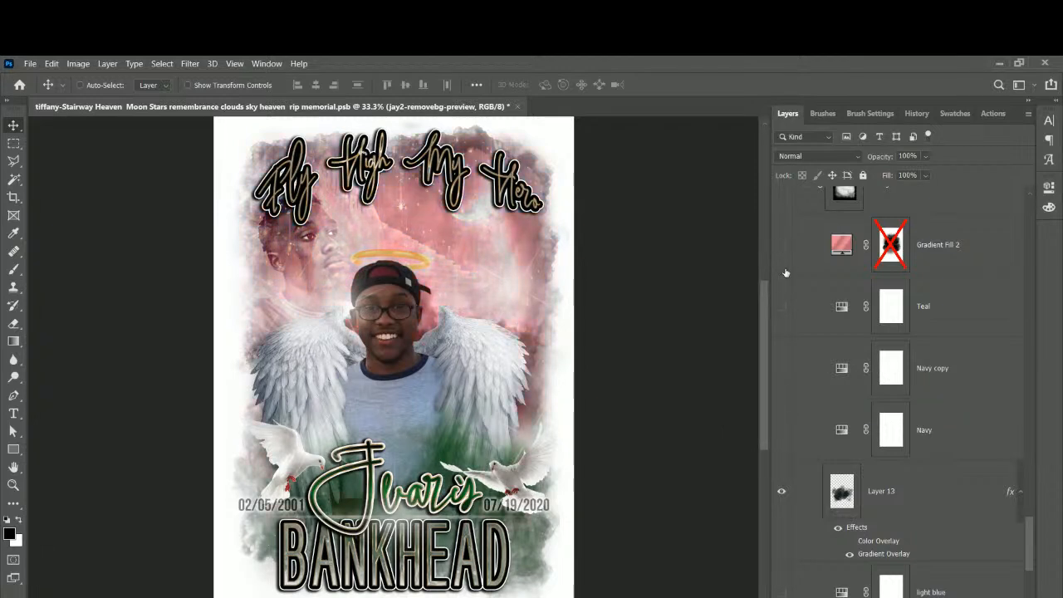
left_click(780, 307)
left_click(781, 306)
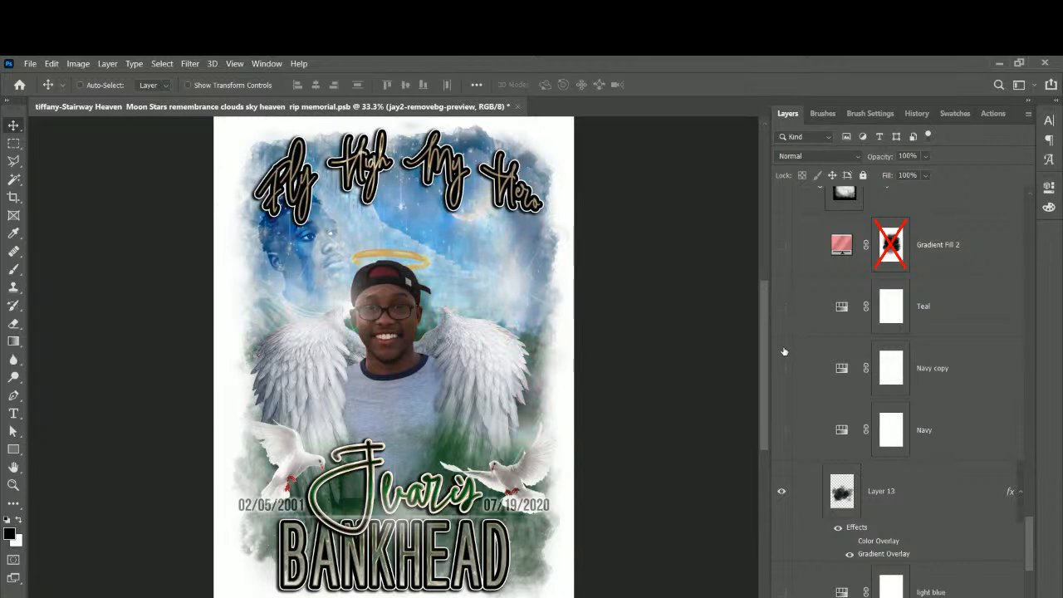
left_click(781, 368)
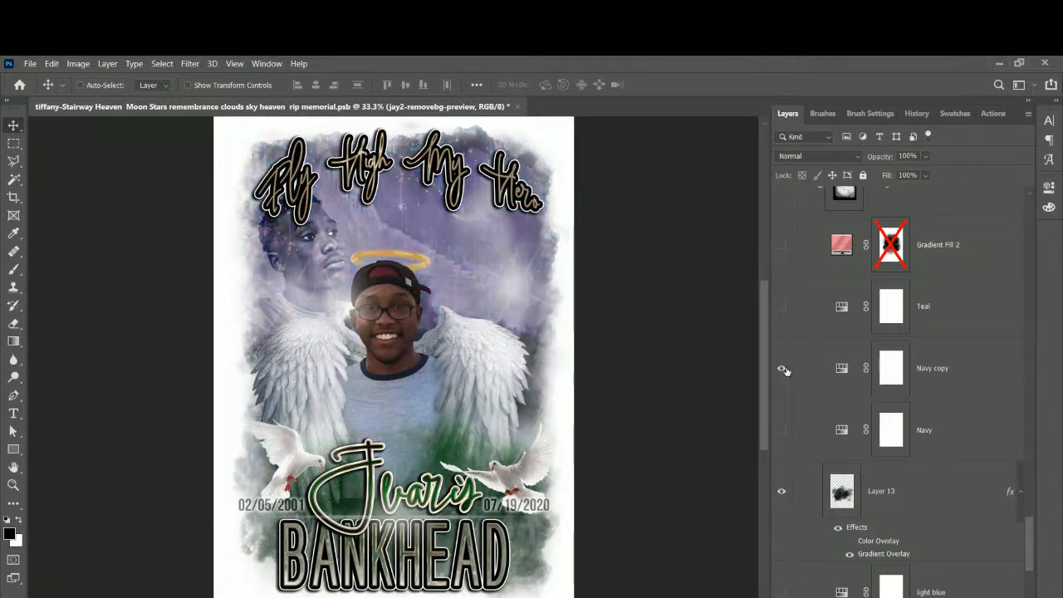
left_click(781, 368)
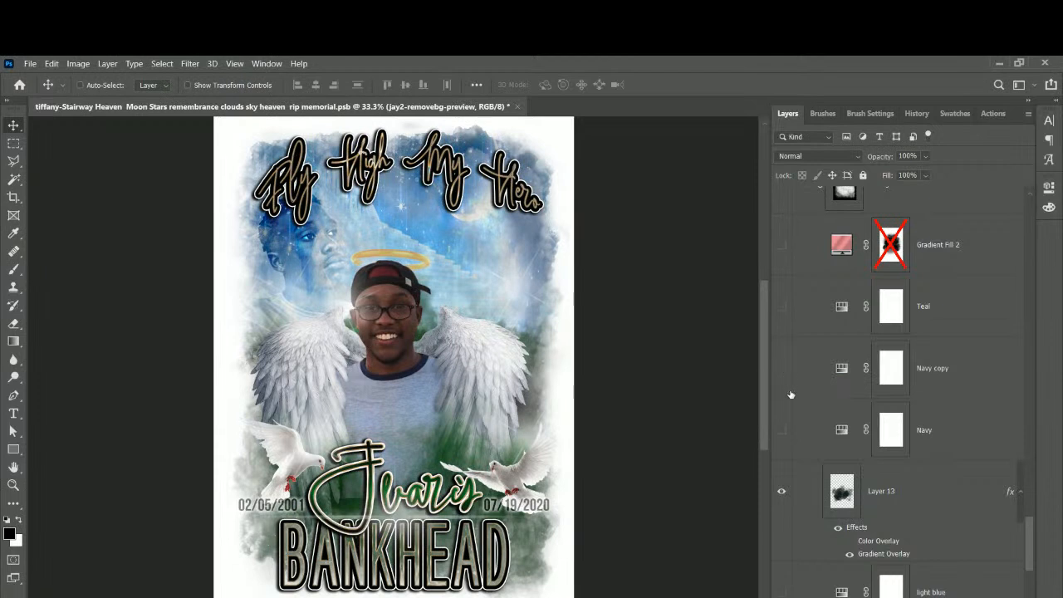
scroll(789, 389, "down", 5)
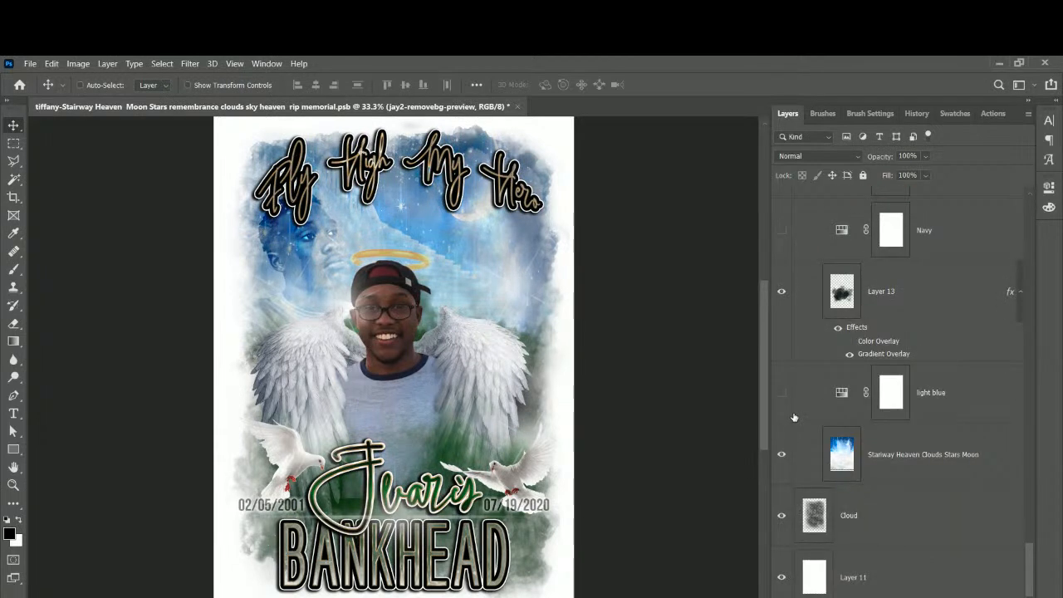
Check the Cloud layer's face by toggling it off and on, then save the poster.
left_click(781, 518)
left_click(781, 518)
scroll(877, 537, "up", 5)
scroll(878, 537, "up", 8)
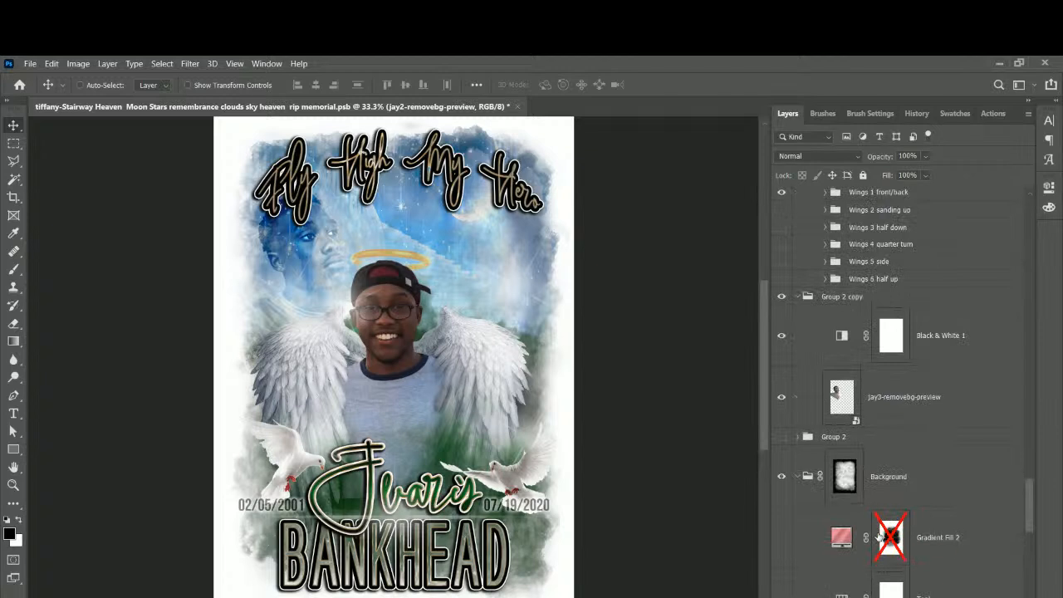
scroll(904, 347, "up", 3)
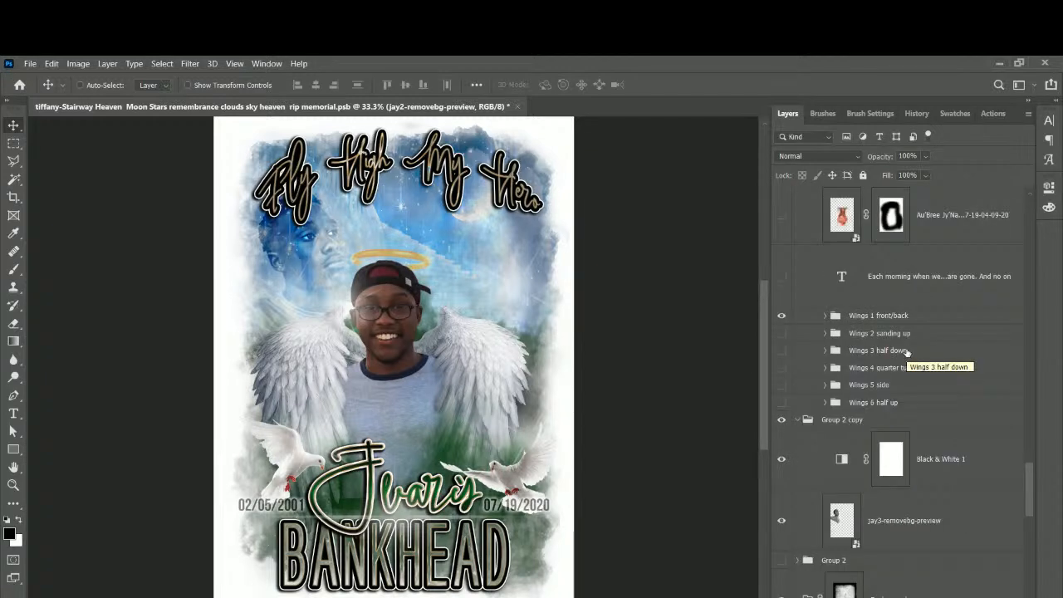
scroll(863, 250, "up", 2)
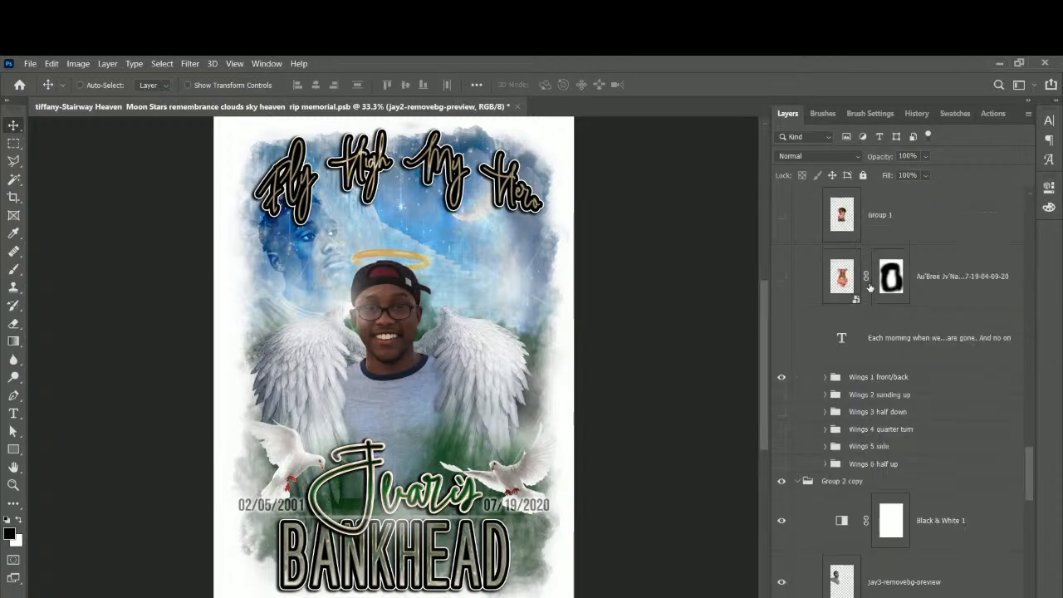
scroll(870, 287, "up", 3)
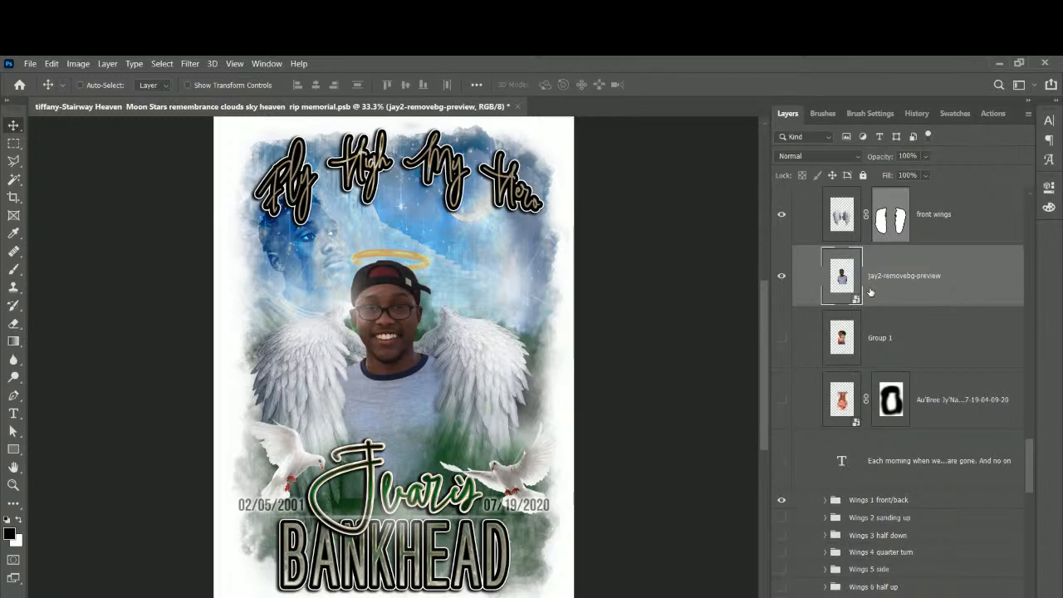
scroll(870, 290, "up", 6)
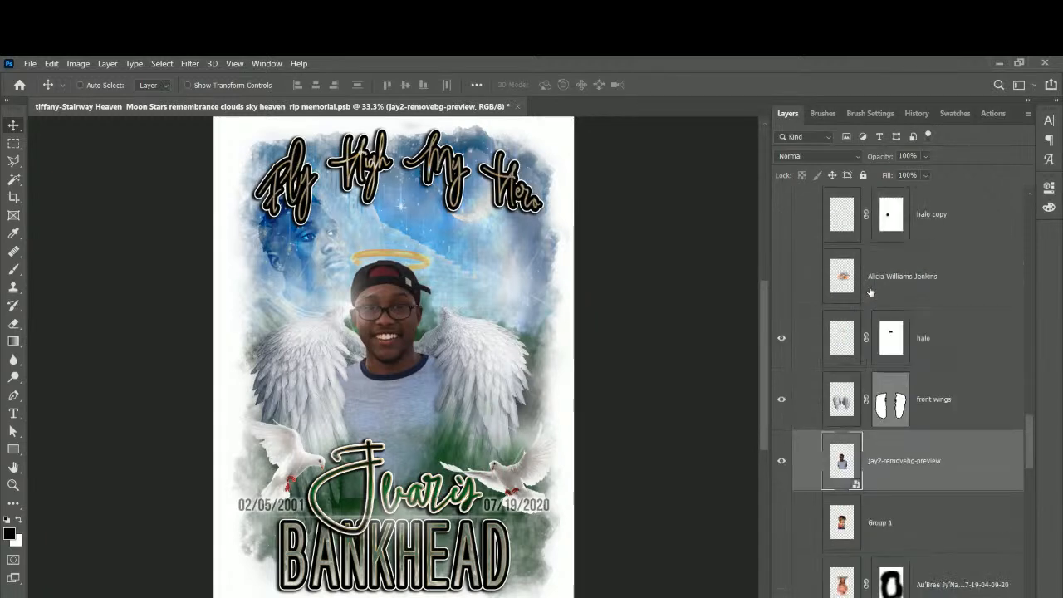
scroll(870, 290, "up", 3)
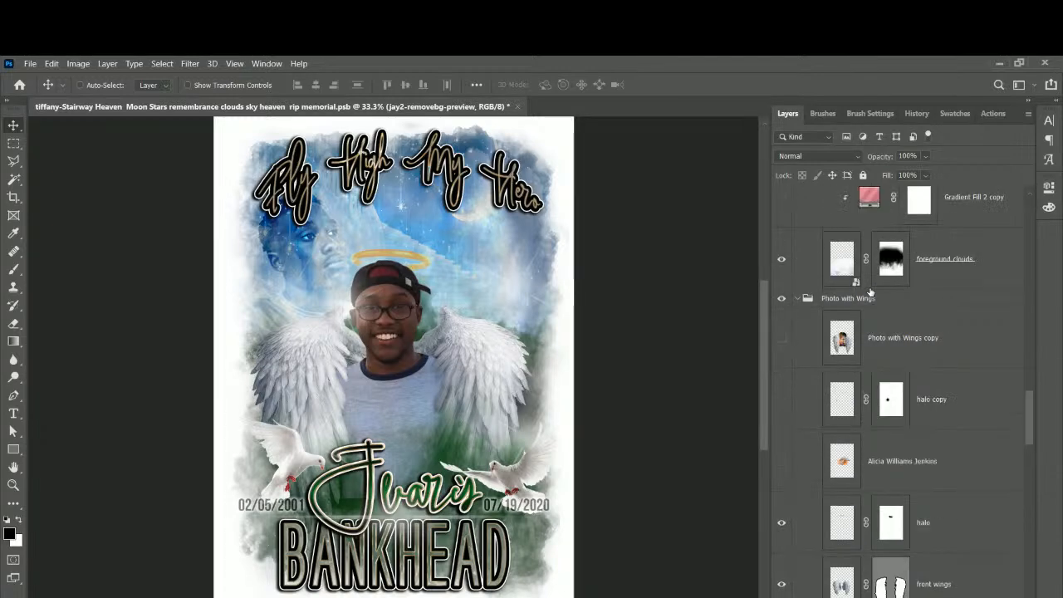
scroll(870, 291, "up", 15)
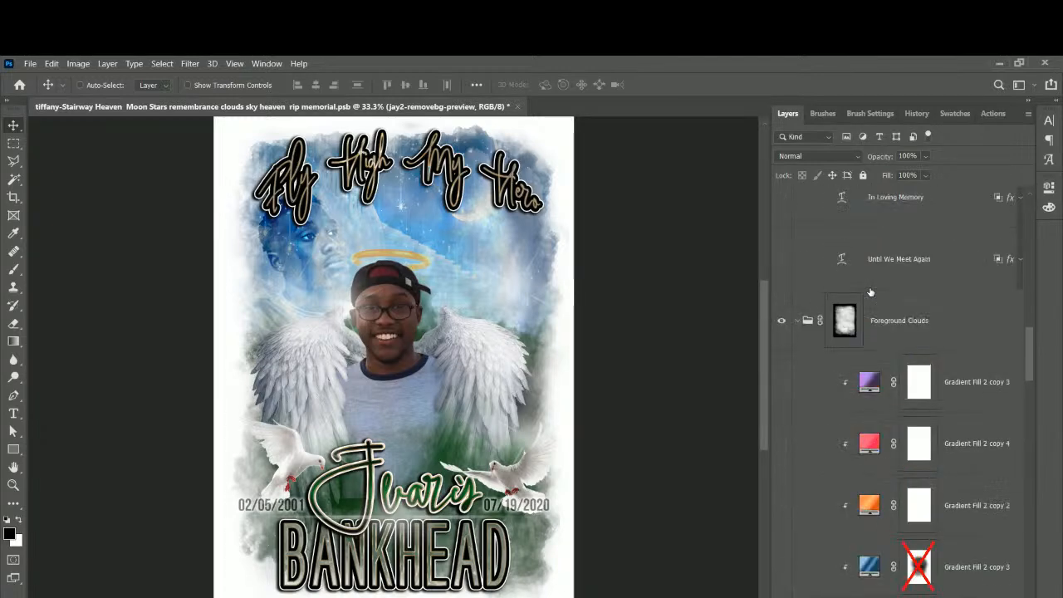
scroll(870, 293, "up", 15)
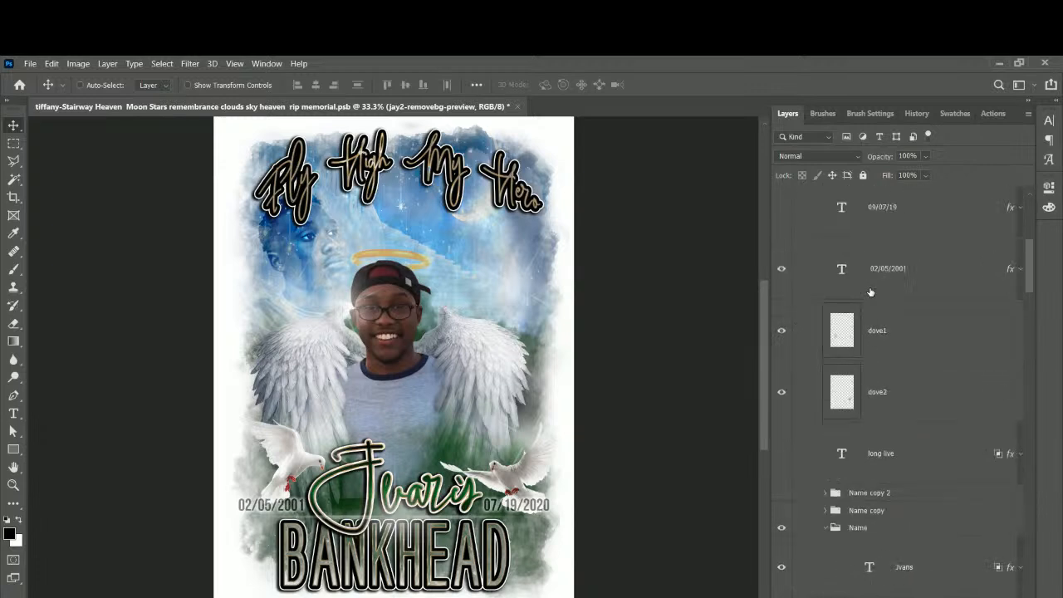
scroll(870, 292, "up", 3)
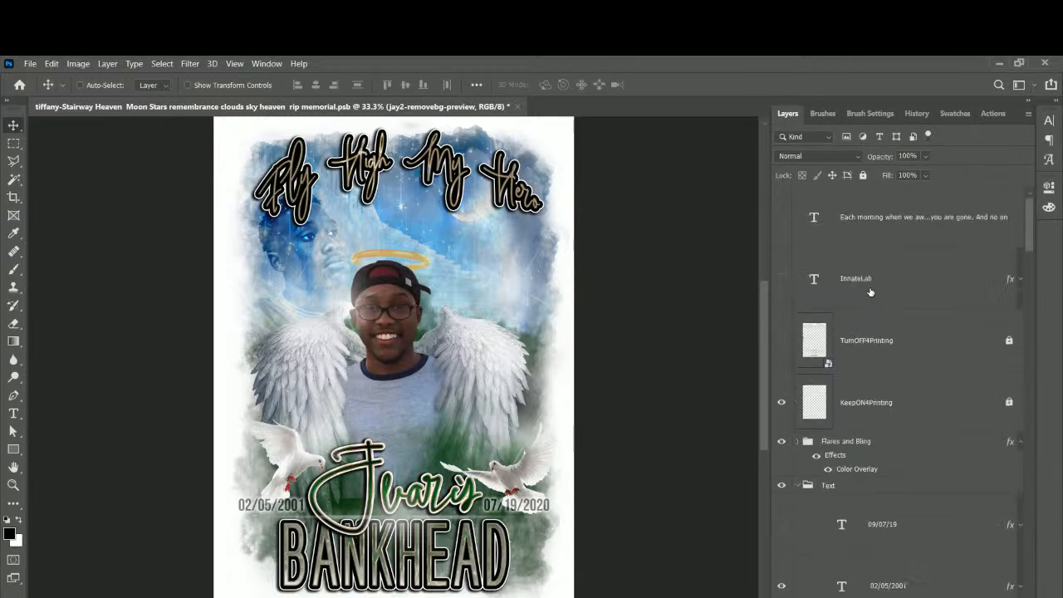
key("ctrl+s")
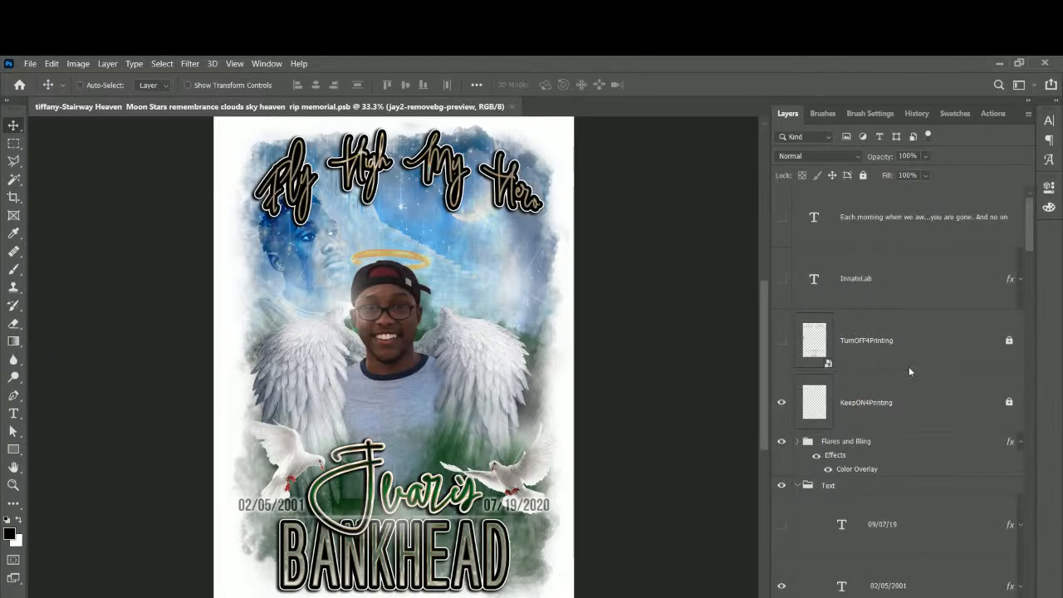
Show the 'Each morning…' poem text layer, undoing an accidental move of the man's photo.
left_click(782, 219)
left_click_drag(569, 303, 432, 259)
key("ctrl+z")
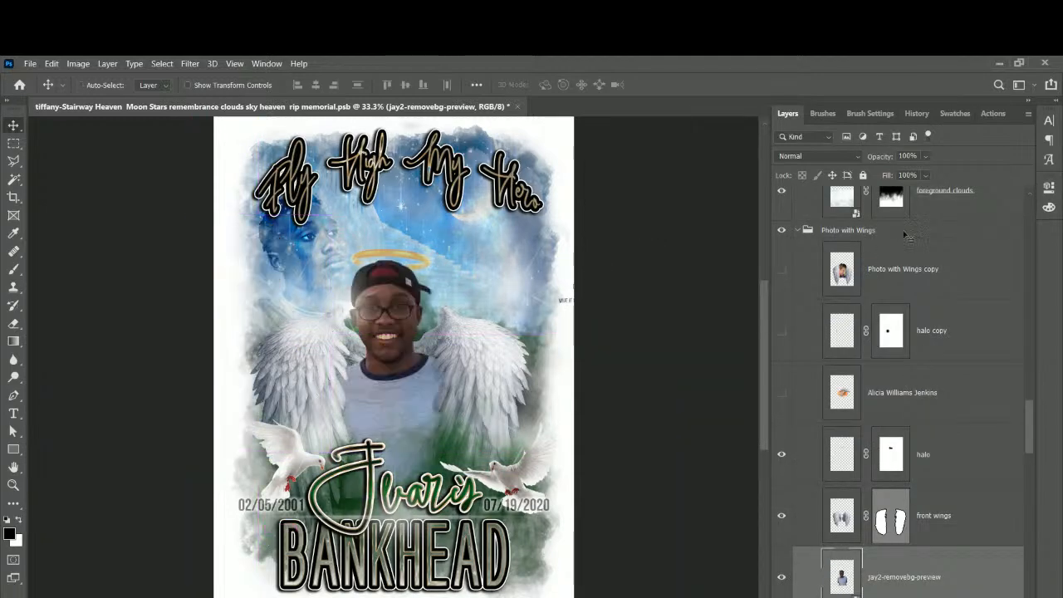
scroll(953, 280, "up", 15)
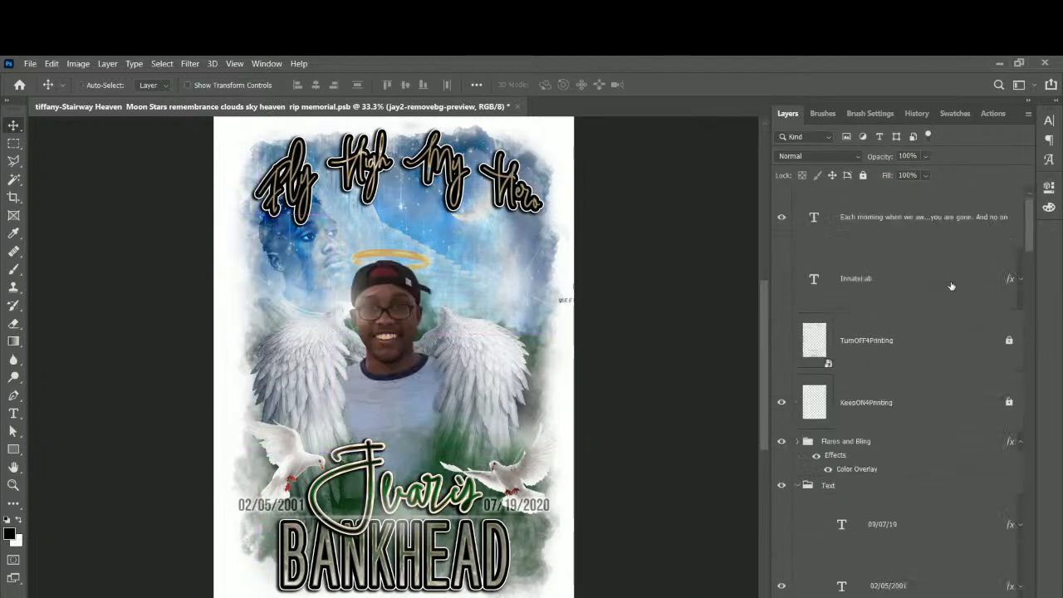
Select the 'Each morning…' poem text, move it beside the man's head, then delete the layer.
left_click(921, 223)
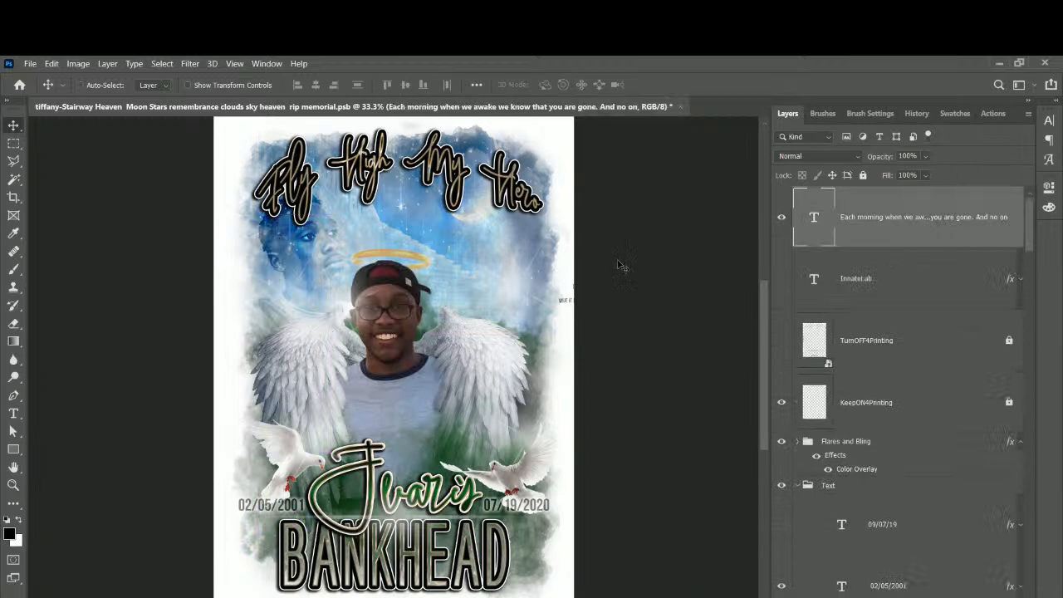
left_click_drag(560, 299, 434, 280)
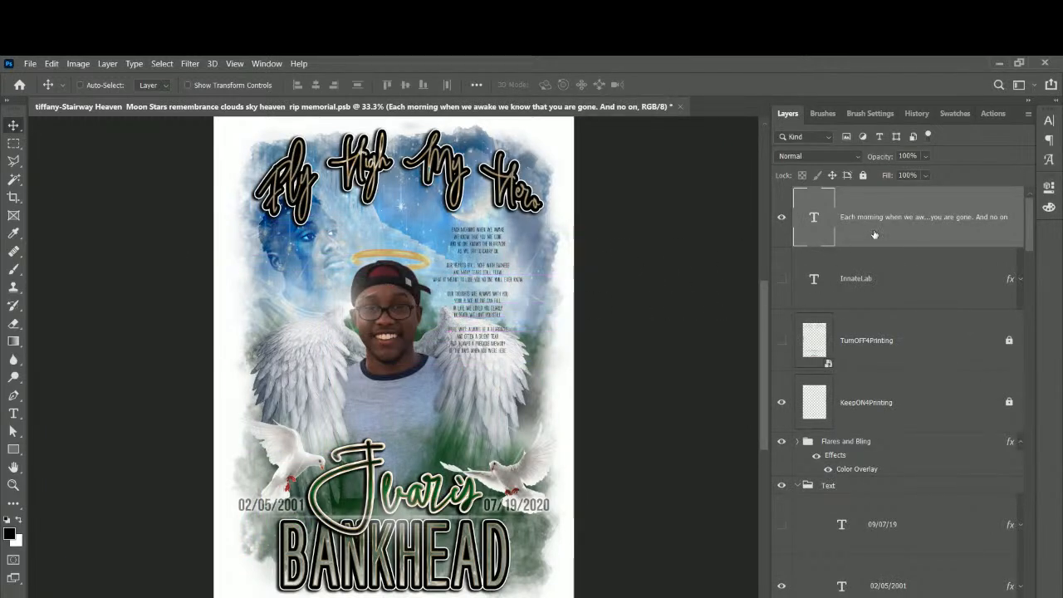
key("Delete")
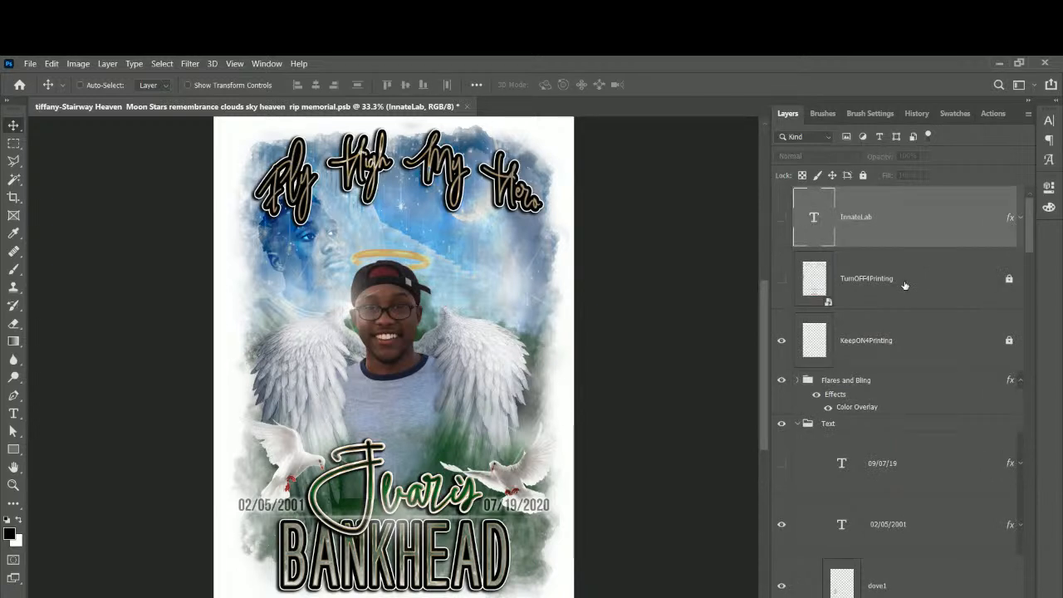
scroll(904, 285, "down", 10)
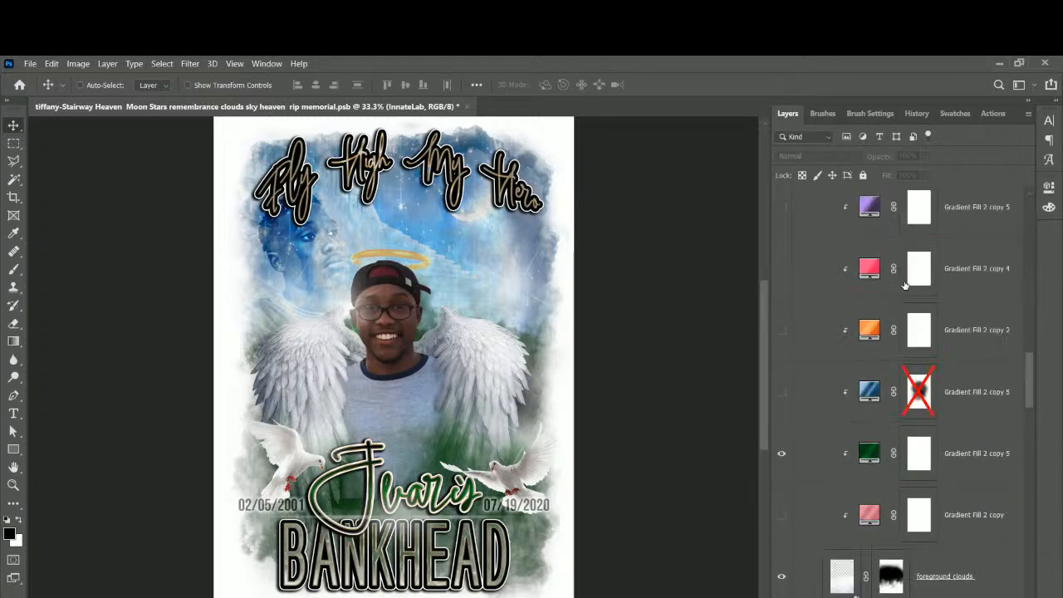
scroll(904, 285, "down", 1)
scroll(904, 285, "up", 3)
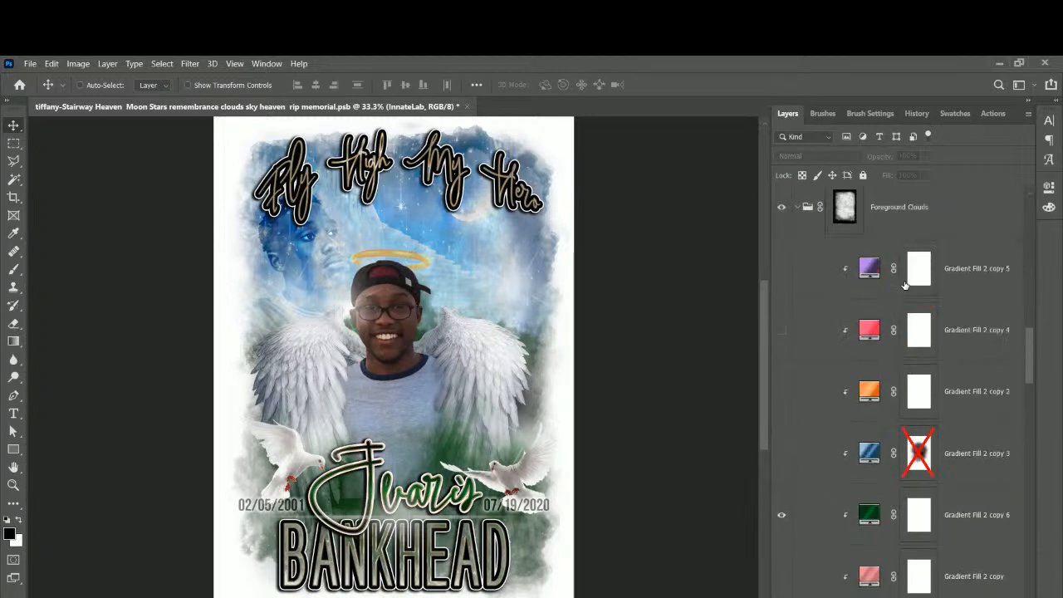
left_click(905, 281)
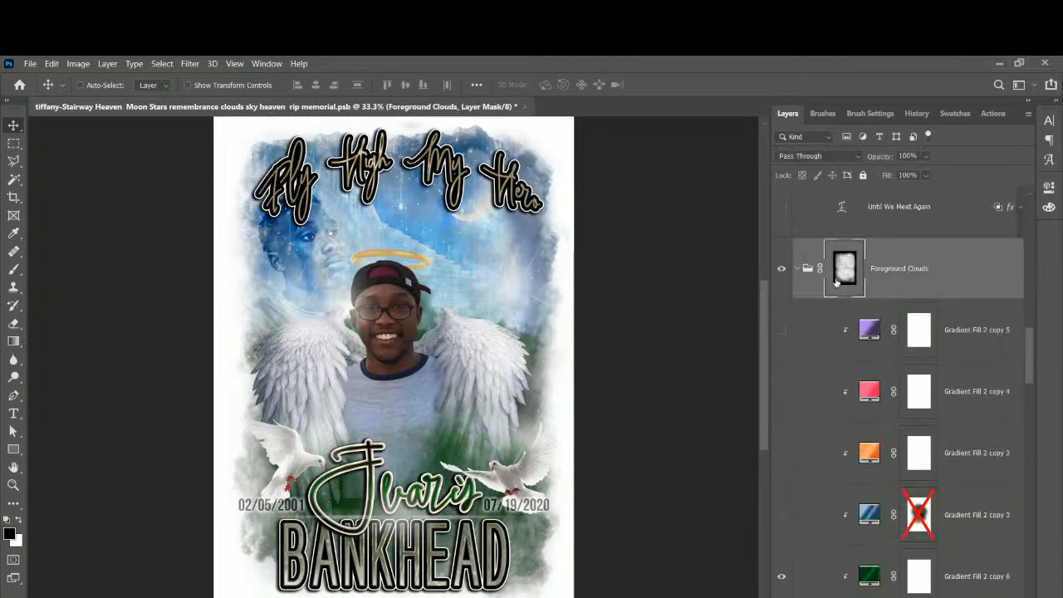
left_click(779, 272)
left_click(778, 272)
left_click(778, 272)
left_click(778, 272)
left_click(779, 272)
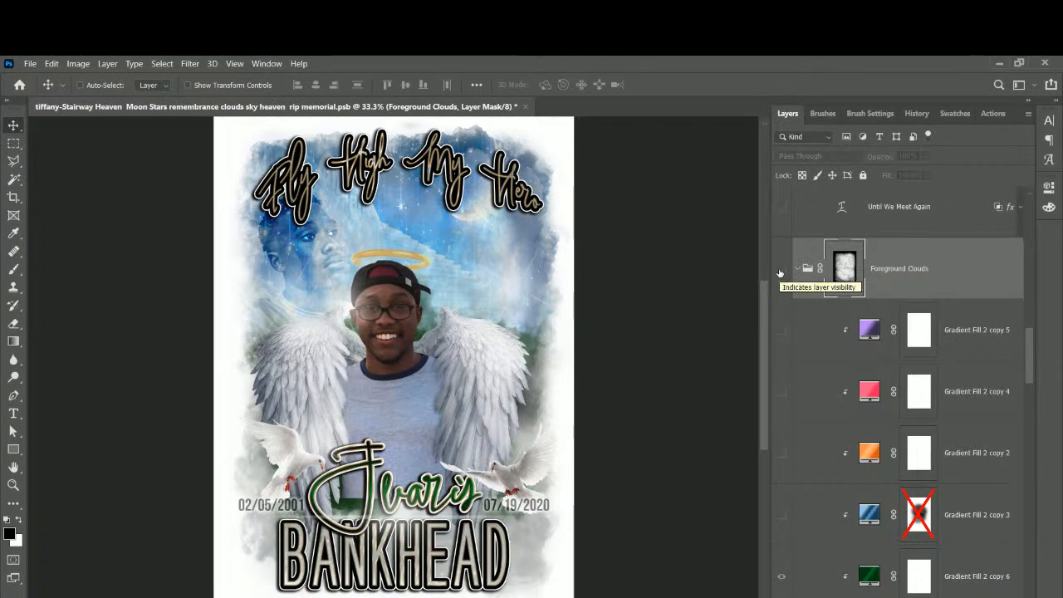
left_click(778, 272)
right_click(310, 302)
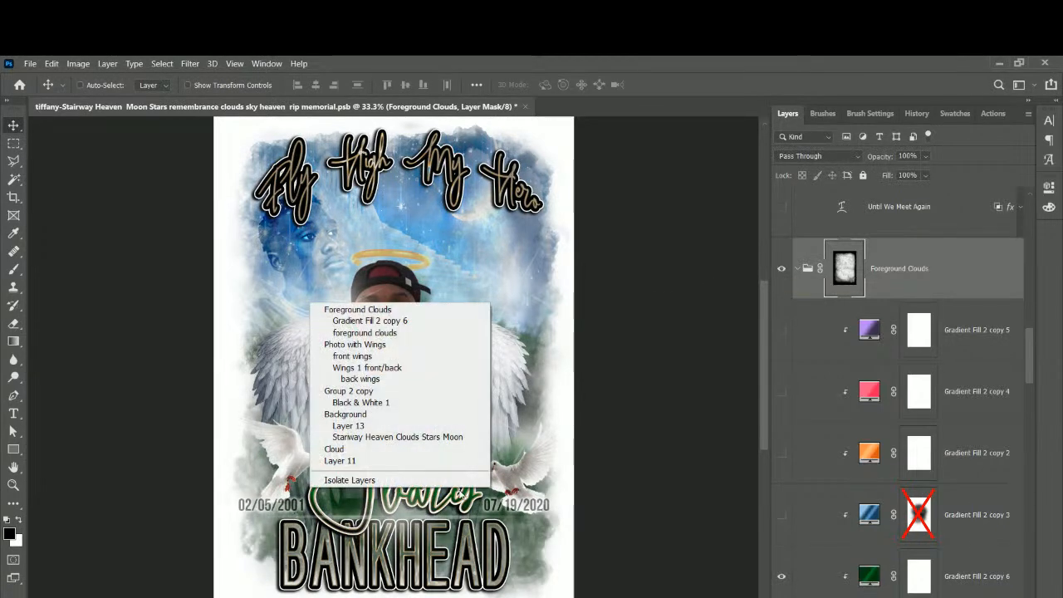
left_click(703, 432)
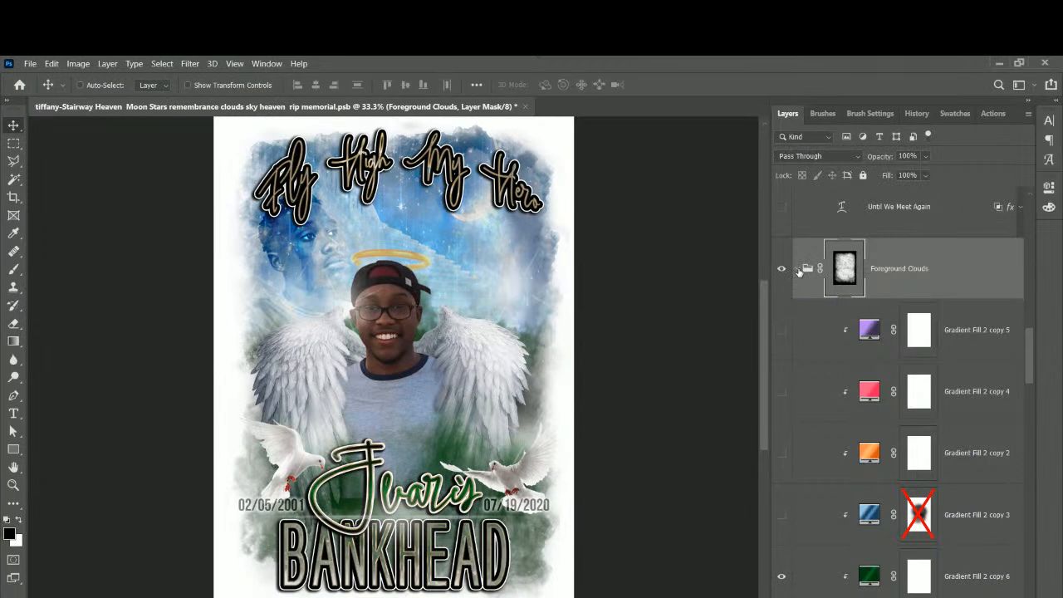
left_click(781, 331)
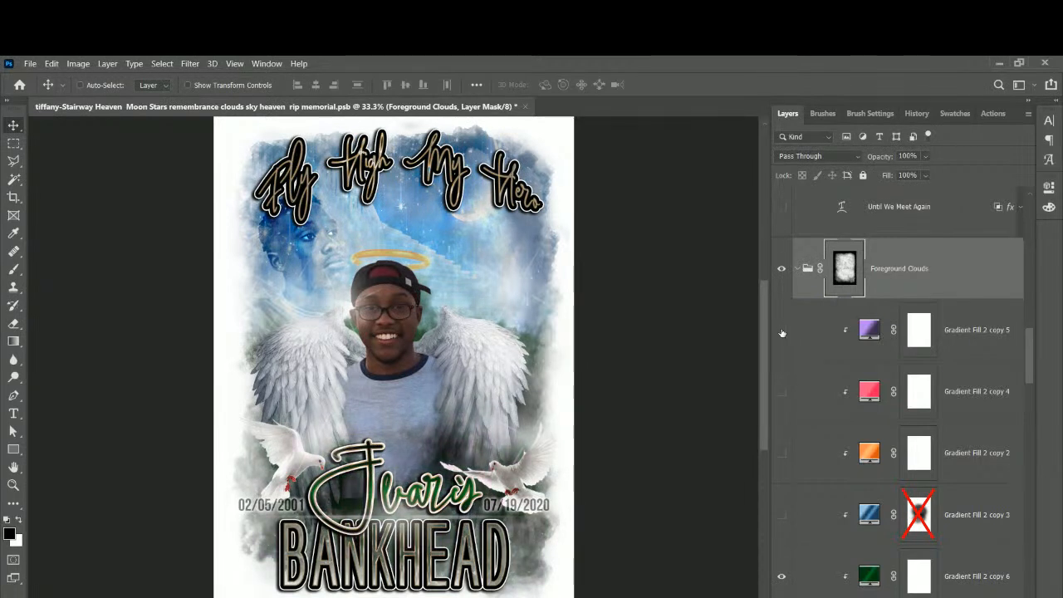
left_click(781, 332)
left_click(781, 575)
left_click(781, 453)
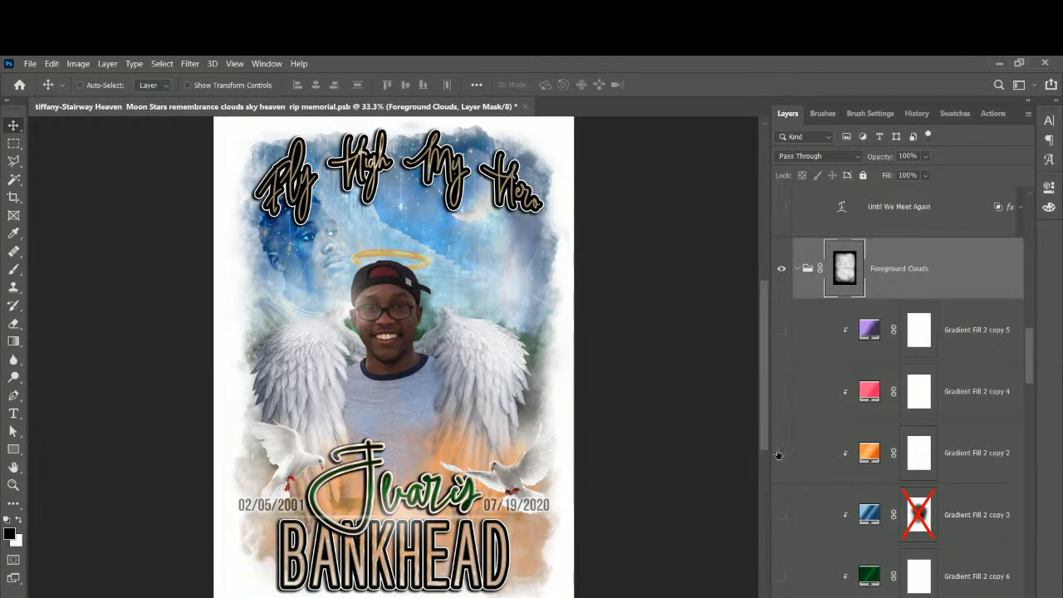
left_click(782, 452)
left_click(781, 391)
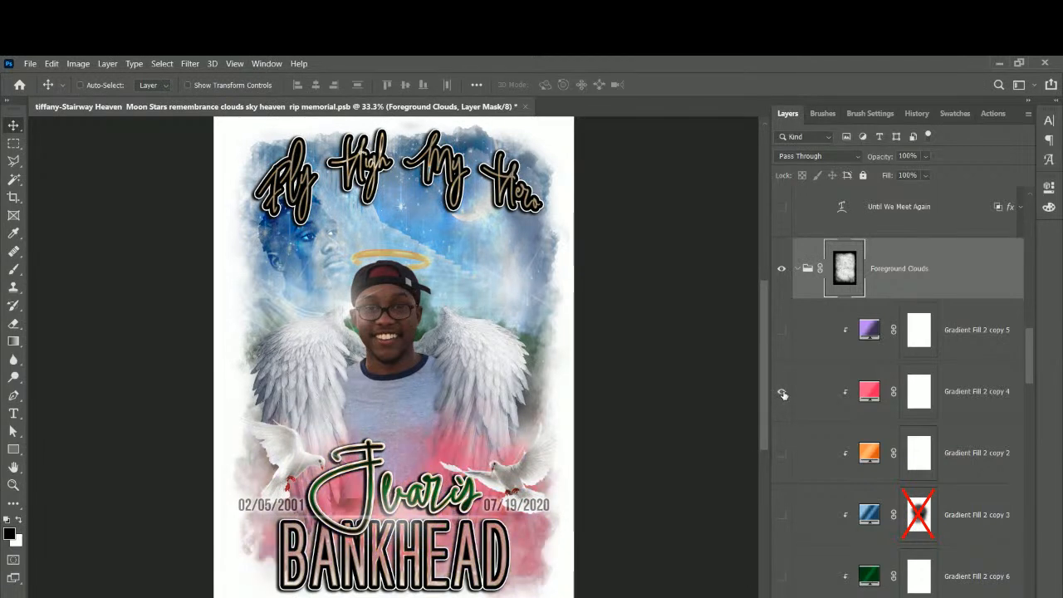
left_click(781, 391)
left_click(781, 329)
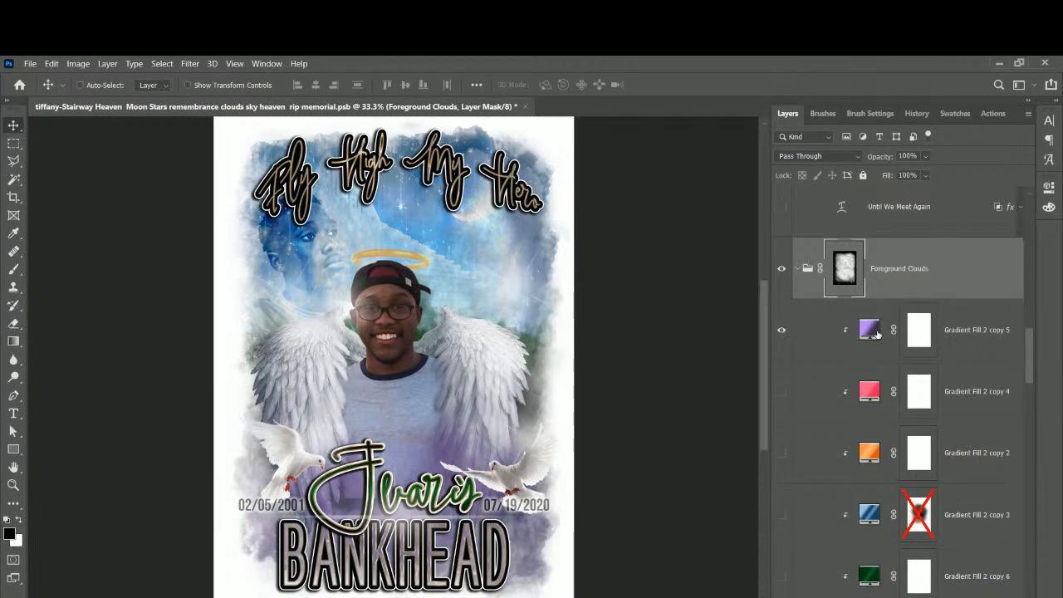
left_click(781, 329)
left_click(781, 575)
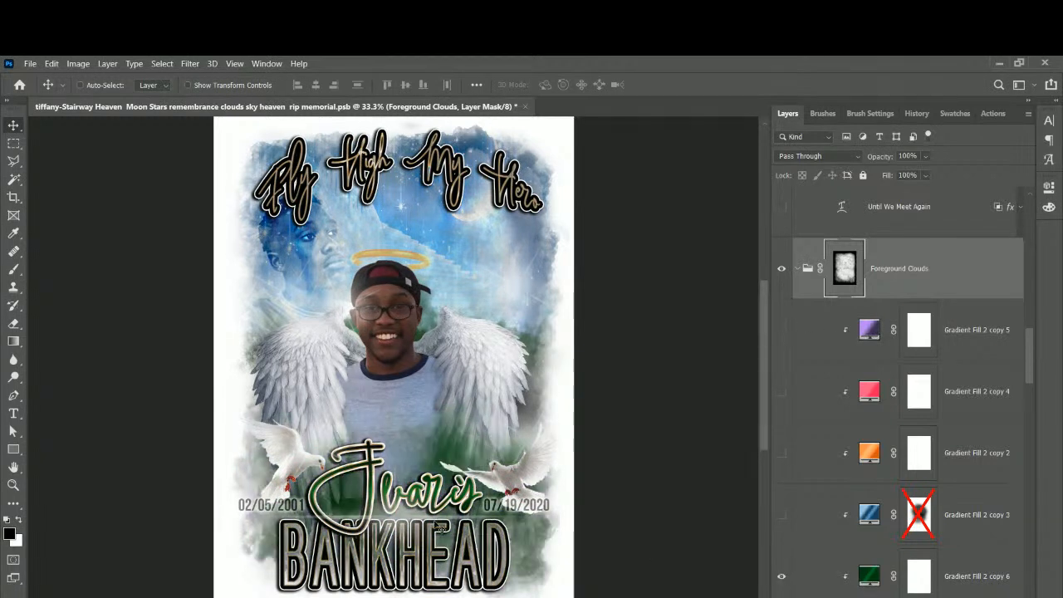
scroll(804, 431, "down", 3)
scroll(803, 431, "down", 4)
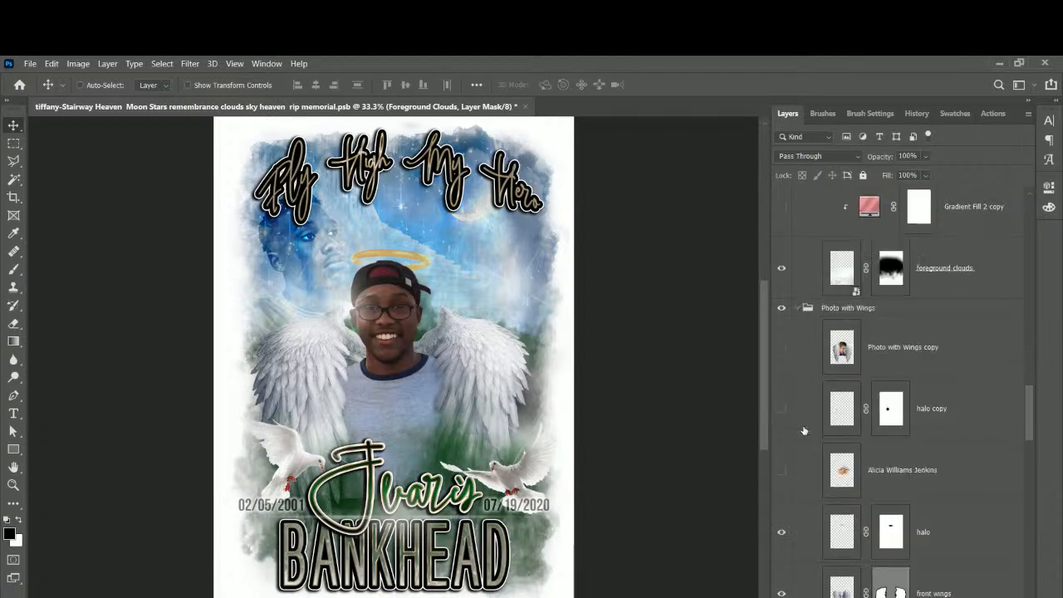
scroll(807, 430, "up", 3)
scroll(805, 431, "up", 1)
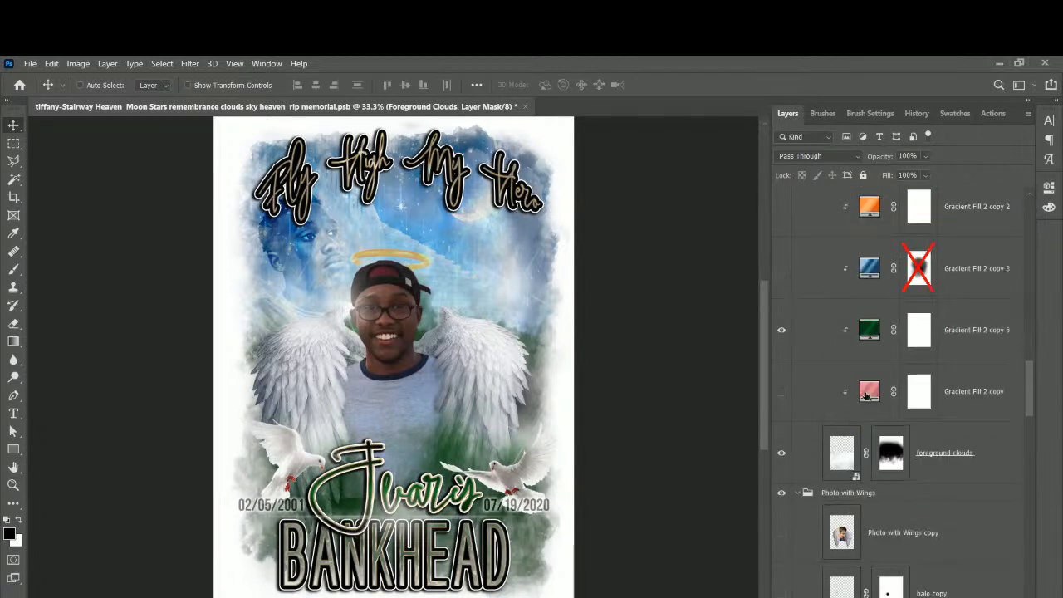
left_click(867, 396)
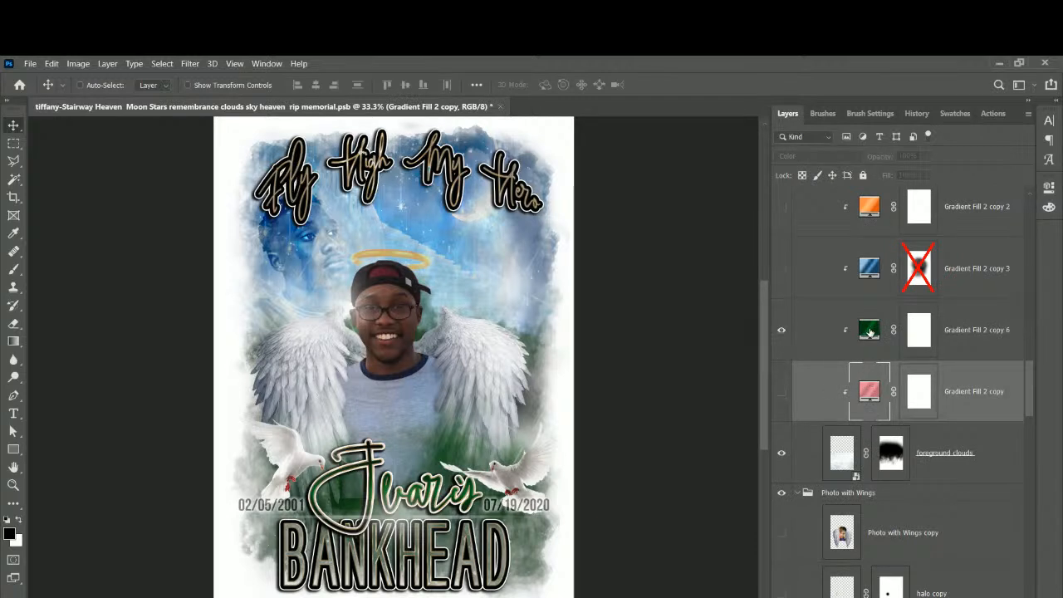
scroll(788, 357, "up", 1)
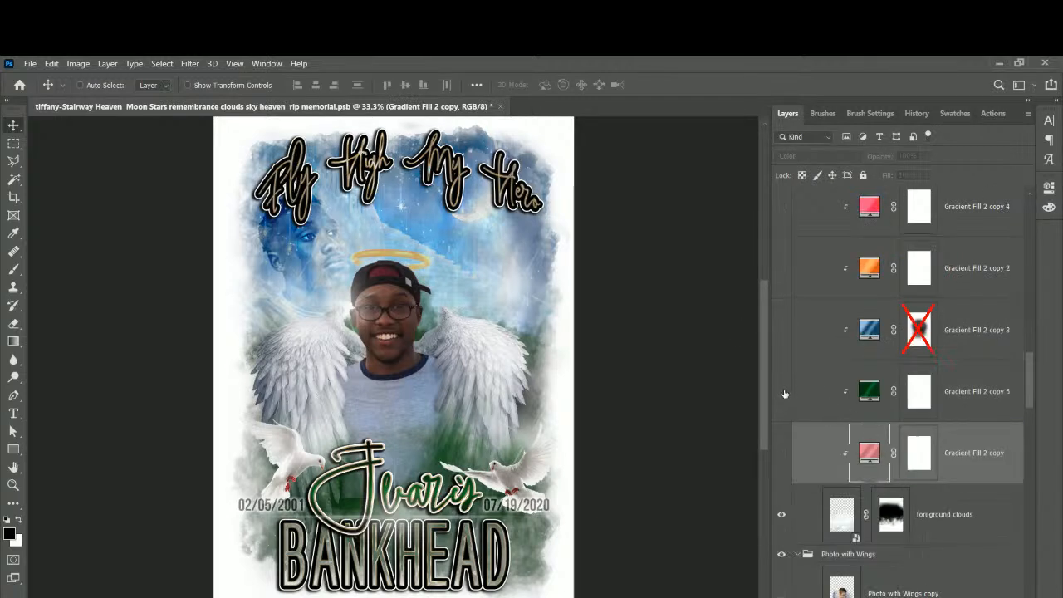
left_click(782, 392)
scroll(914, 436, "down", 3)
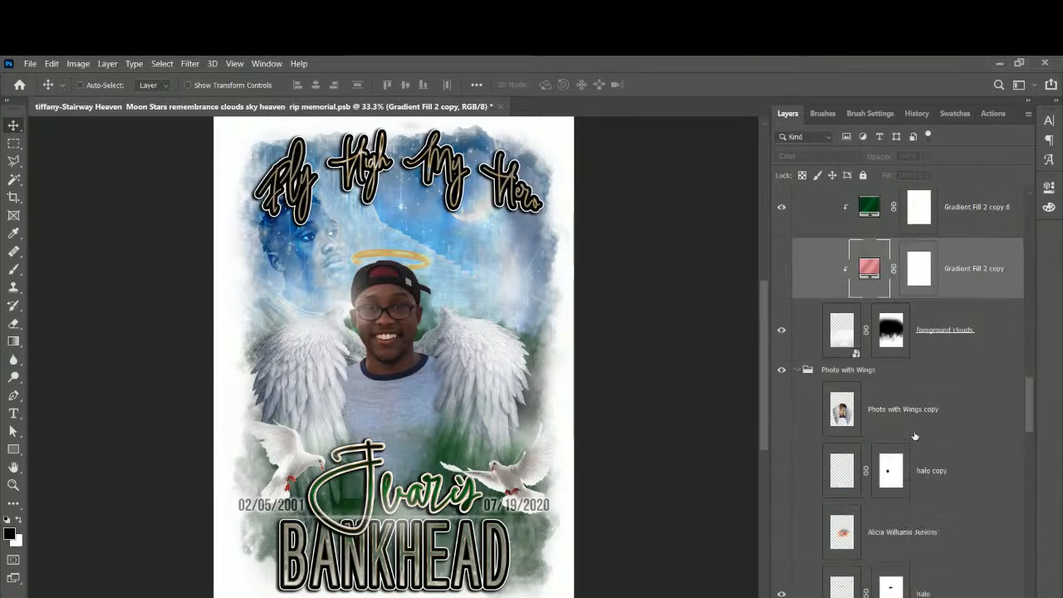
scroll(914, 436, "down", 10)
scroll(914, 436, "down", 4)
scroll(913, 436, "up", 12)
scroll(914, 436, "down", 1)
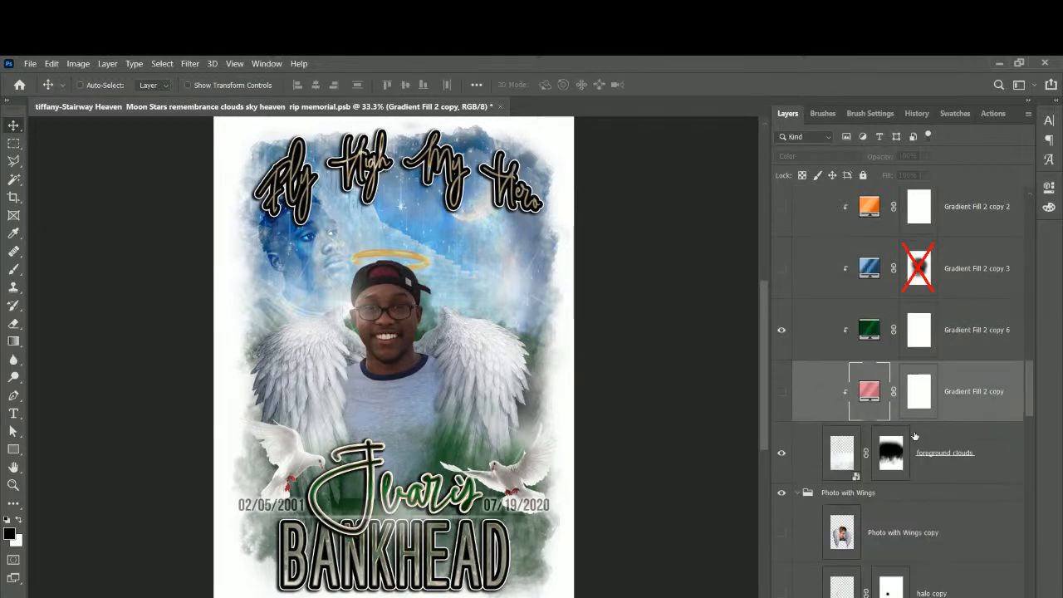
left_click(934, 478)
left_click(780, 455)
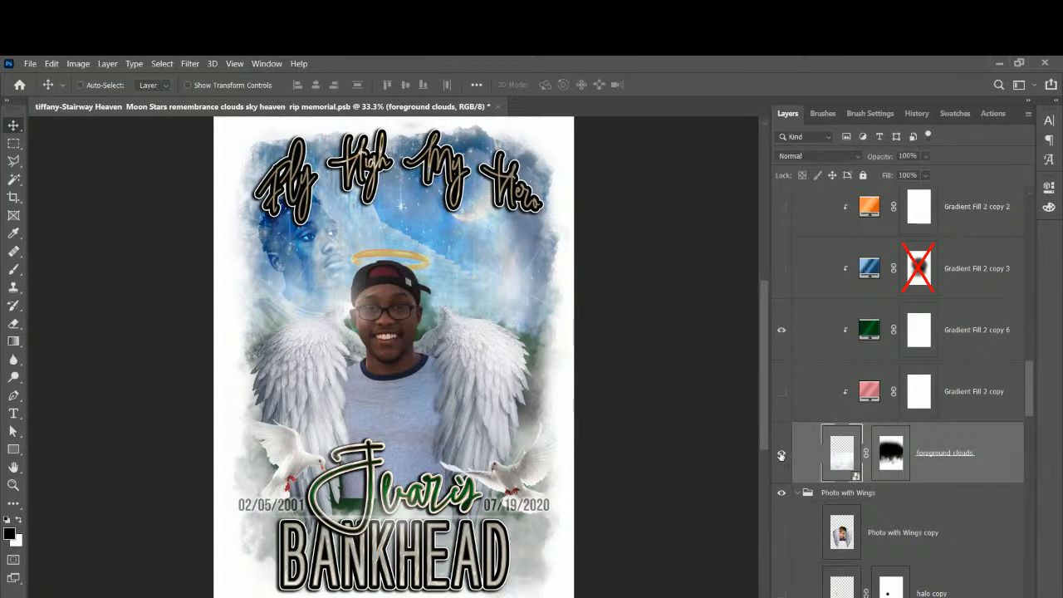
Show the foreground clouds layer and the Group 2 copy layers again.
left_click(780, 455)
scroll(781, 456, "down", 2)
scroll(781, 456, "down", 9)
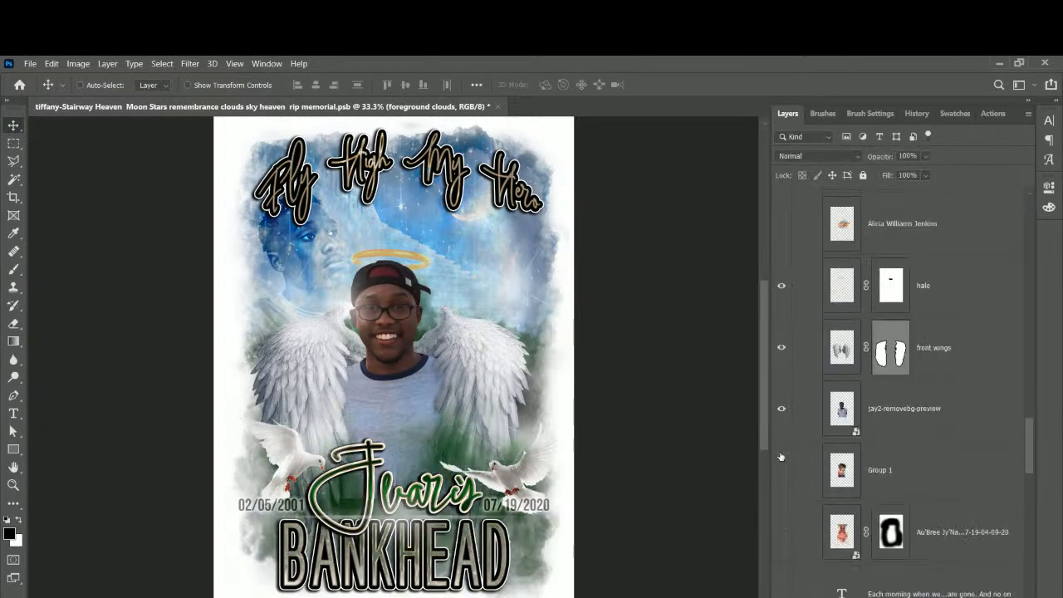
scroll(781, 455, "down", 5)
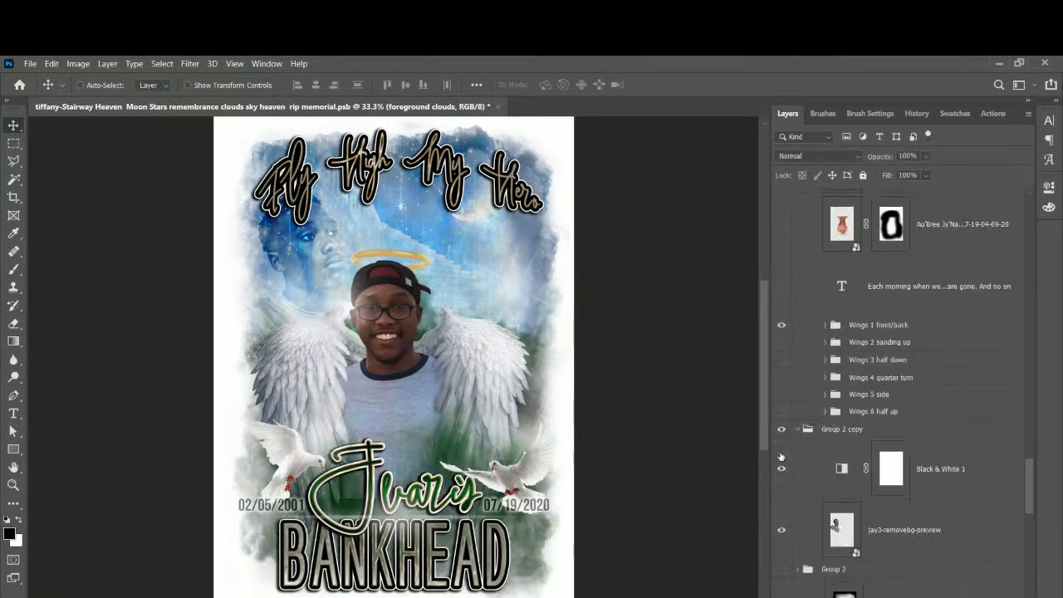
left_click(781, 430)
scroll(785, 432, "down", 7)
Compare the blue sky on and off, leave the Background group visible, and select it.
left_click(781, 425)
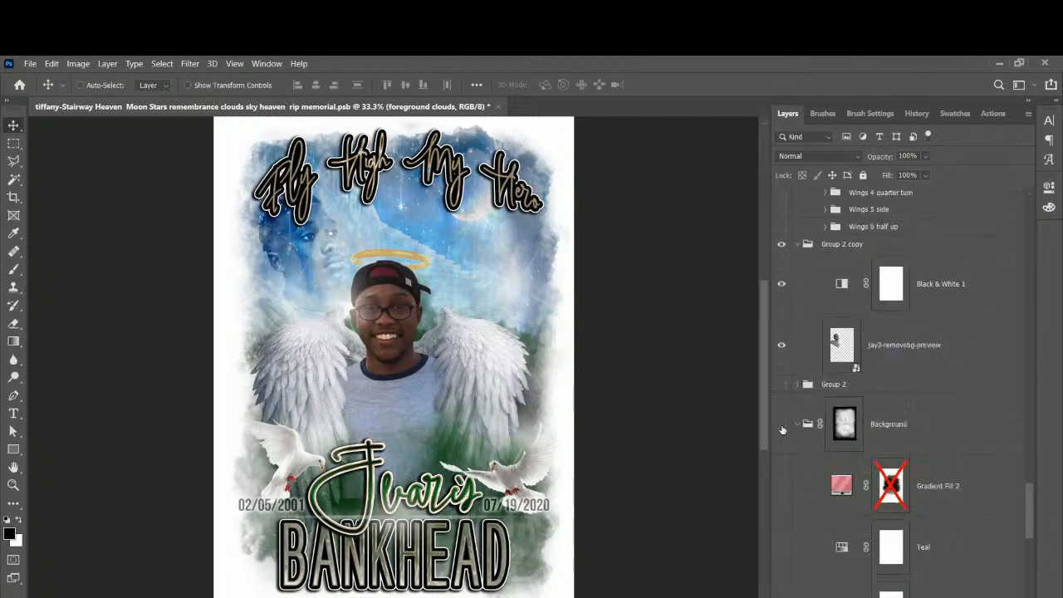
left_click(781, 425)
left_click(781, 426)
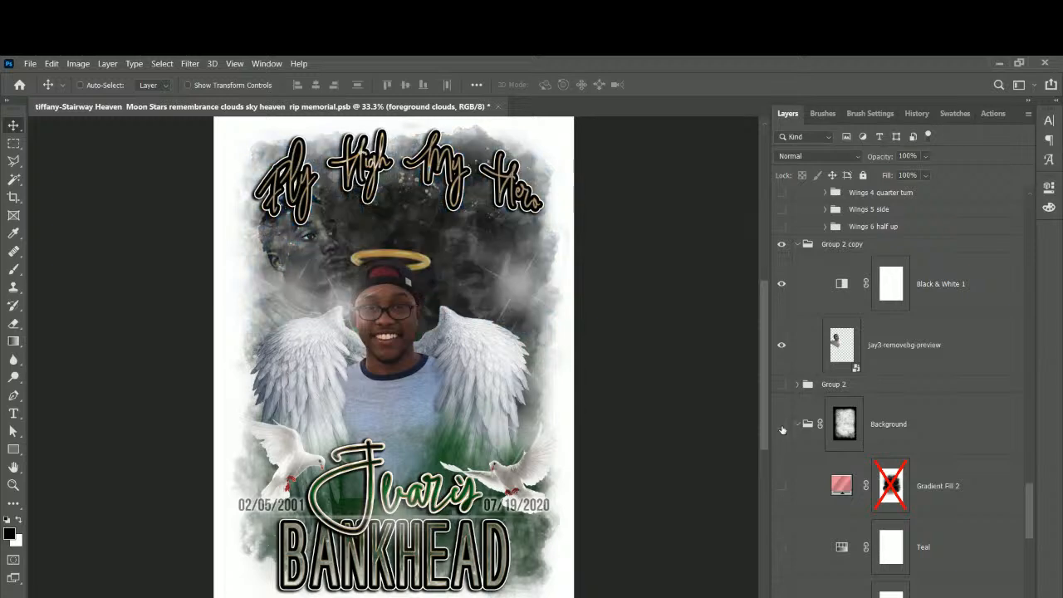
left_click(781, 427)
left_click(913, 450)
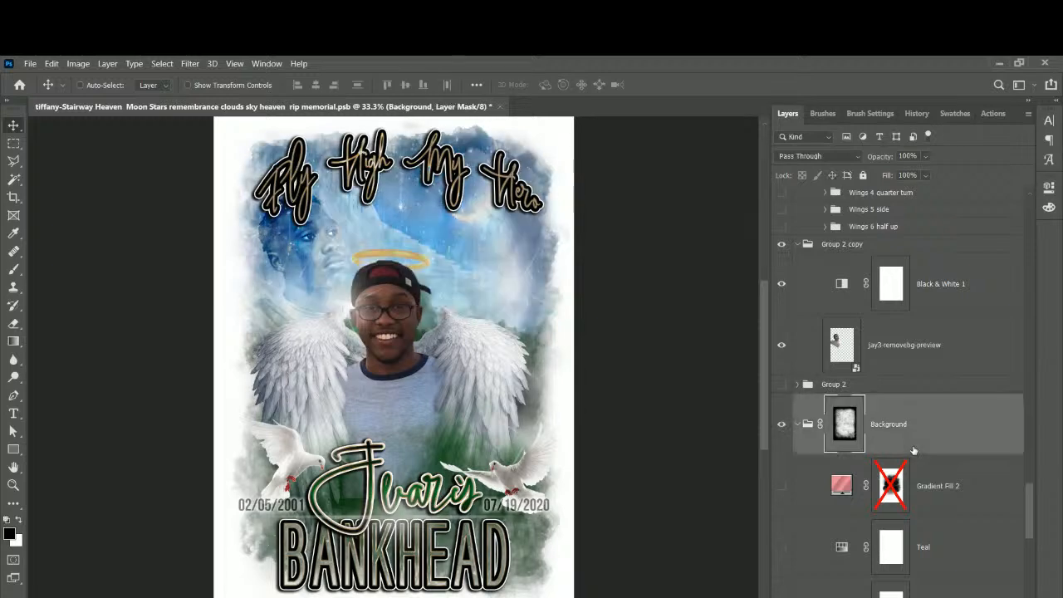
scroll(913, 451, "down", 7)
scroll(913, 451, "down", 3)
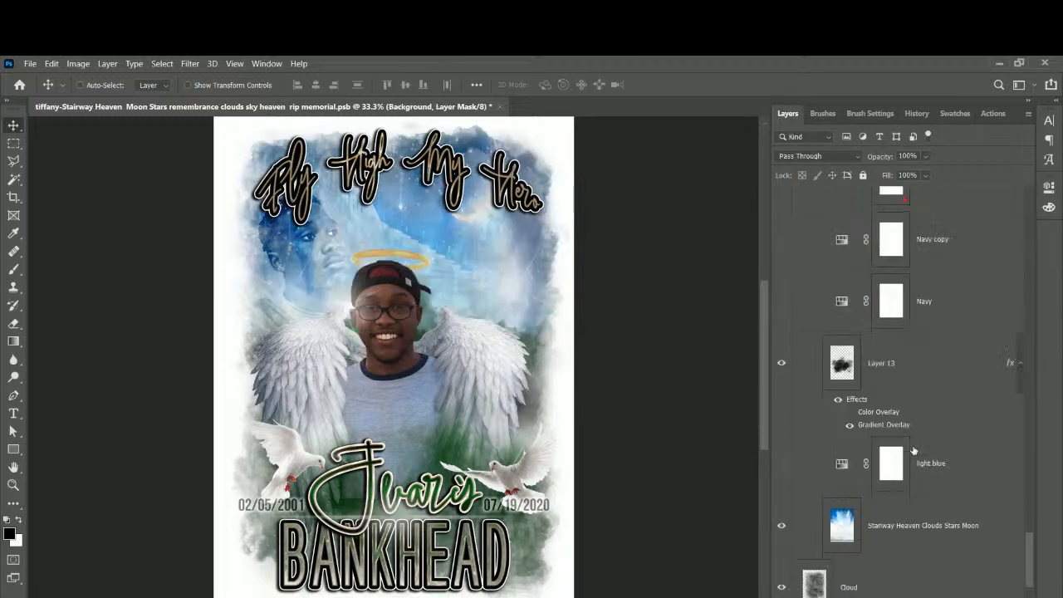
scroll(913, 451, "up", 3)
scroll(914, 450, "down", 2)
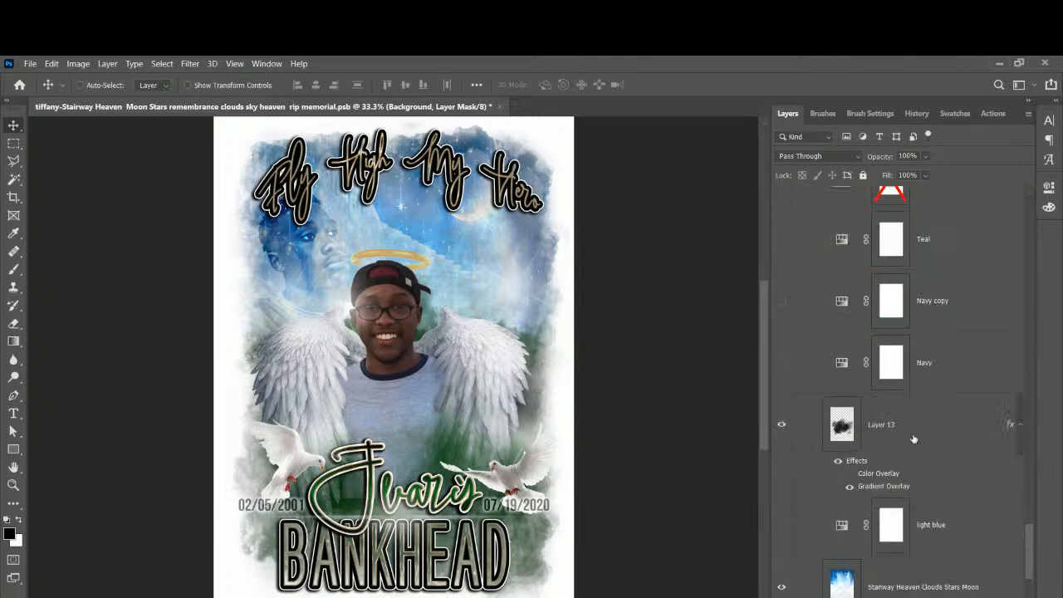
Rename Layer 13 to 'middle cloud'.
left_click(913, 438)
double_click(880, 425)
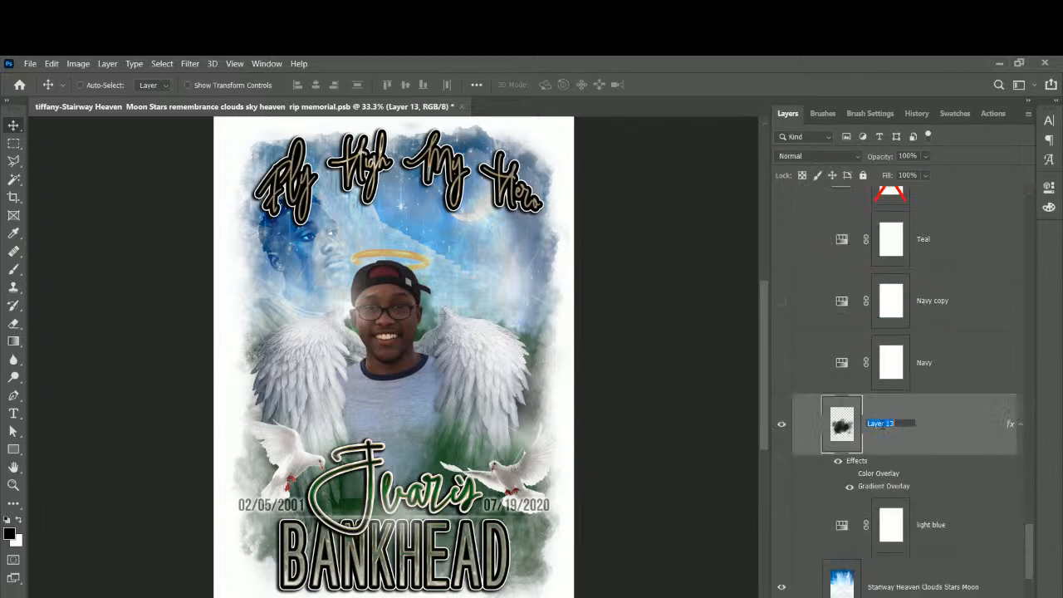
type("middle cloud")
left_click(971, 440)
Hide and re-show the middle cloud layer to compare the look.
scroll(929, 426, "up", 2)
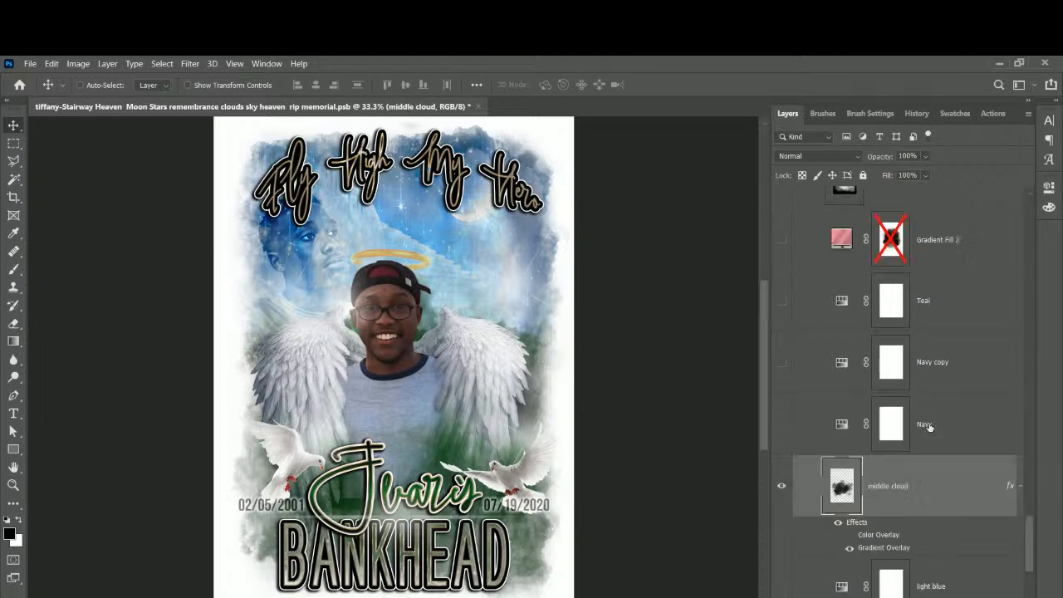
scroll(827, 296, "up", 1)
scroll(807, 366, "down", 3)
scroll(810, 386, "down", 1)
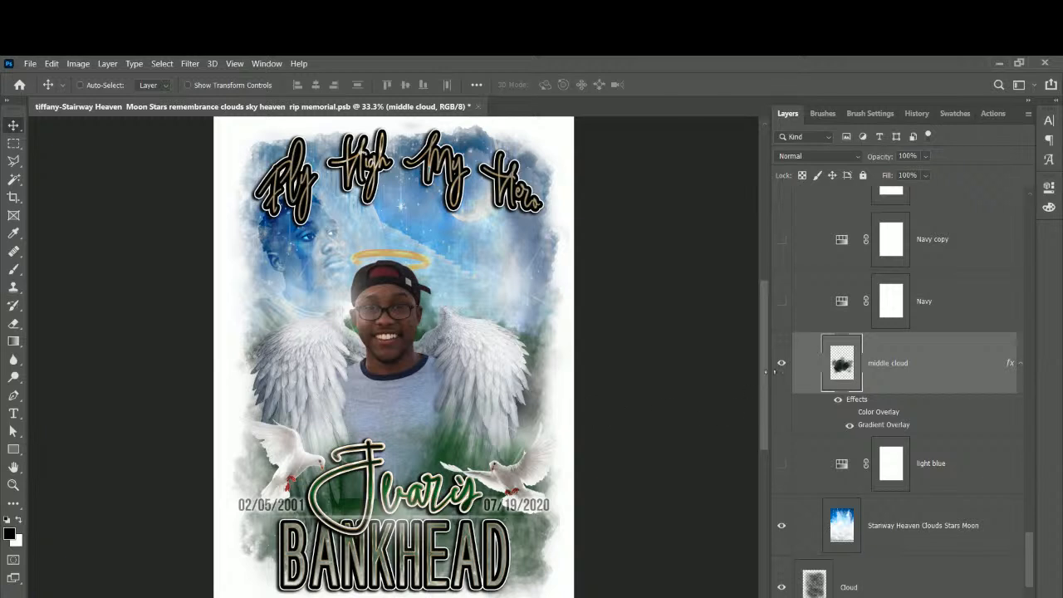
left_click(780, 361)
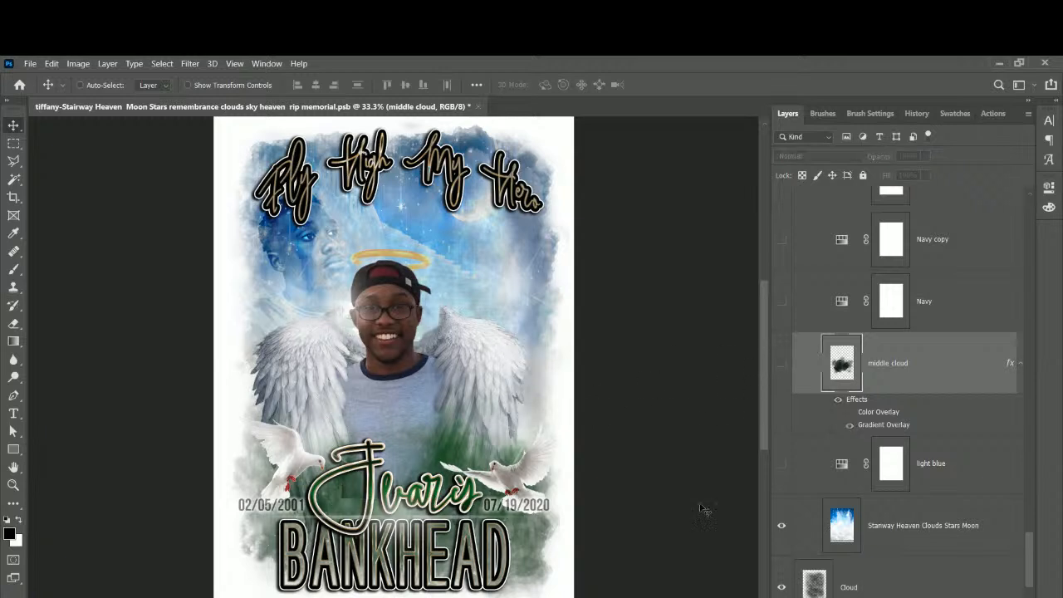
left_click(780, 362)
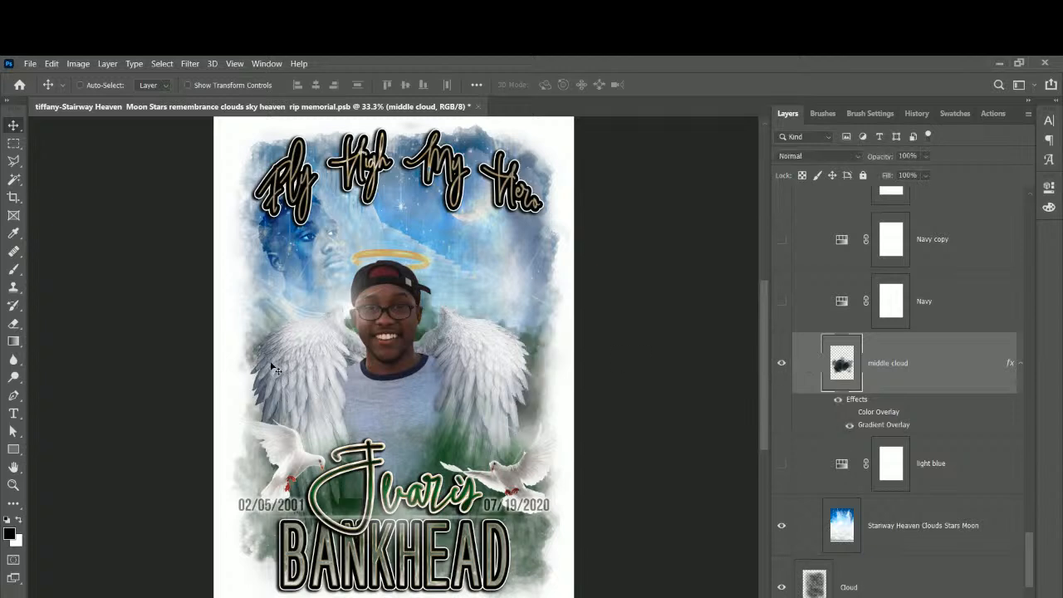
double_click(883, 425)
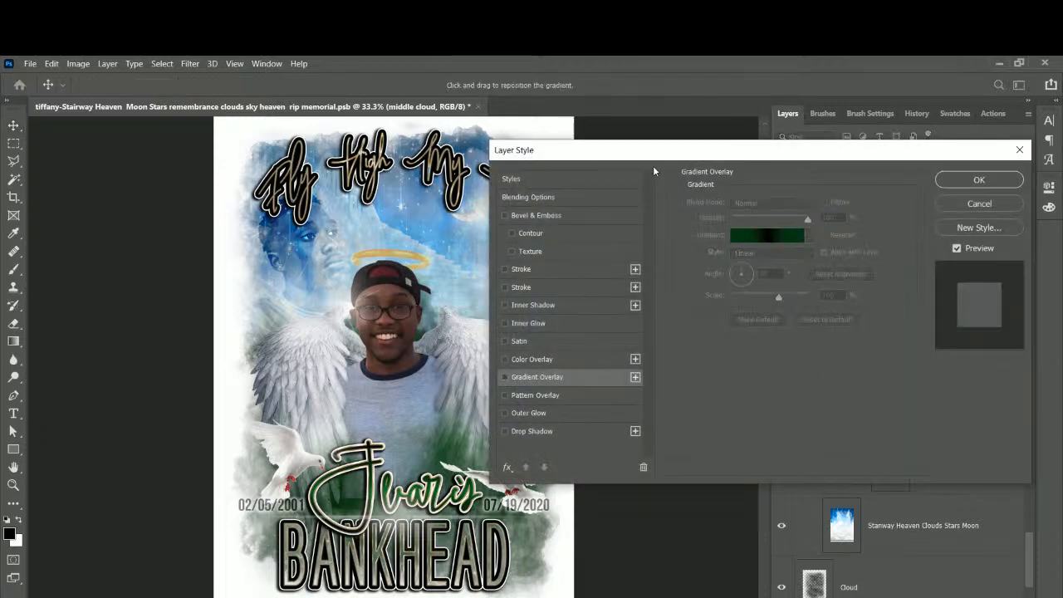
left_click_drag(654, 156, 774, 157)
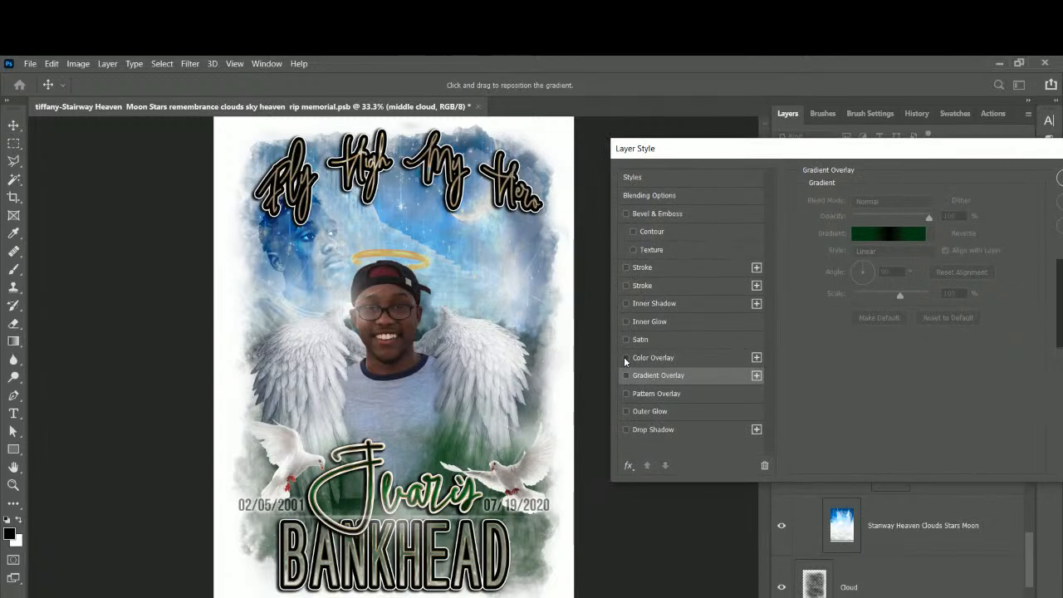
left_click(626, 358)
left_click(626, 358)
left_click(653, 358)
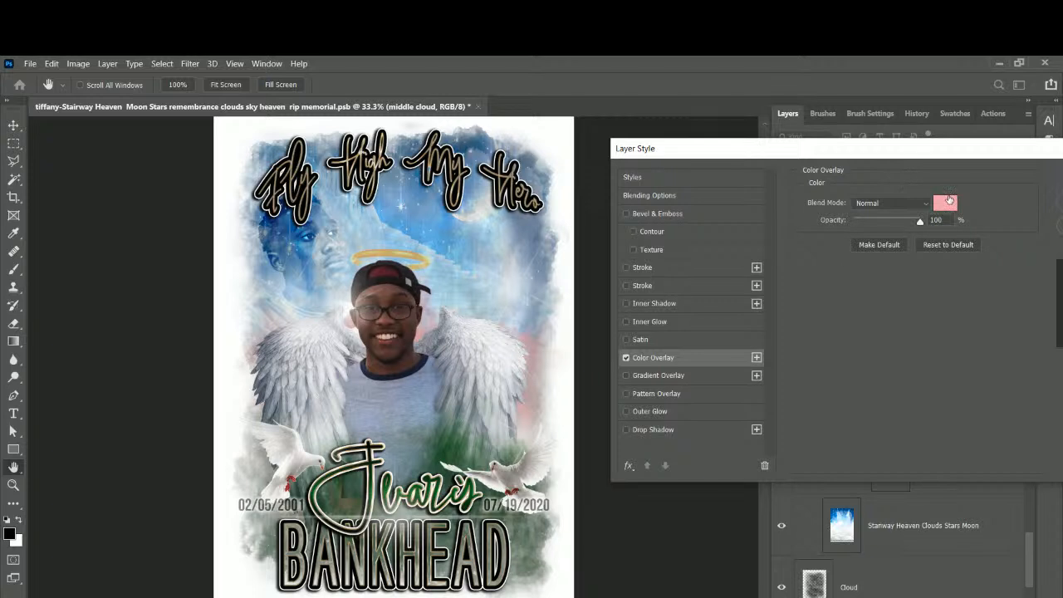
left_click(626, 358)
left_click(627, 376)
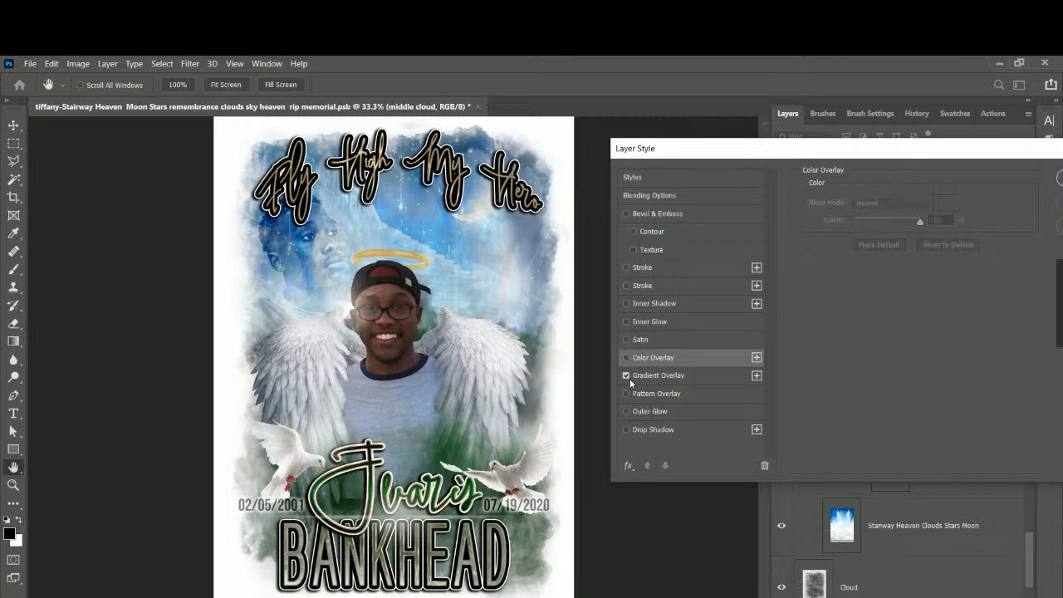
left_click(669, 378)
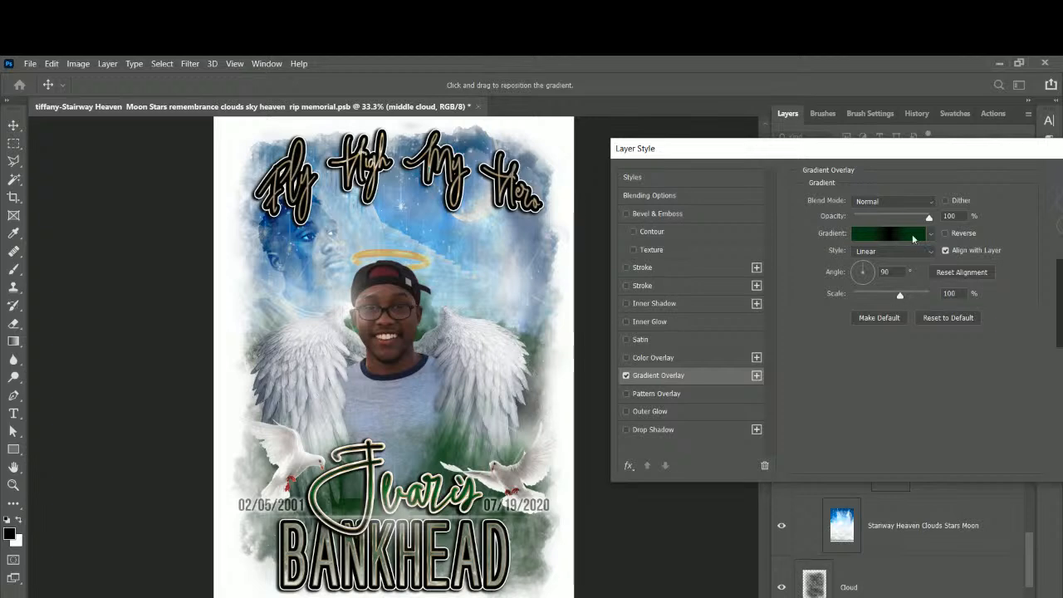
left_click_drag(897, 159, 732, 171)
Accept the layer style, then toggle the Stairway Heaven sky layer off and on to compare.
left_click(905, 194)
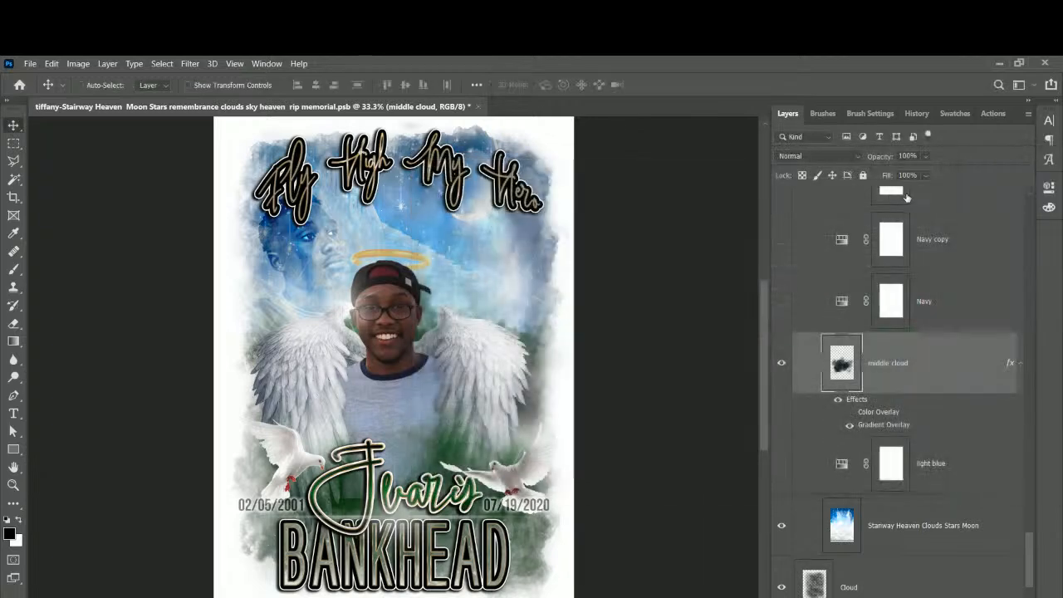
scroll(945, 481, "down", 2)
left_click(918, 514)
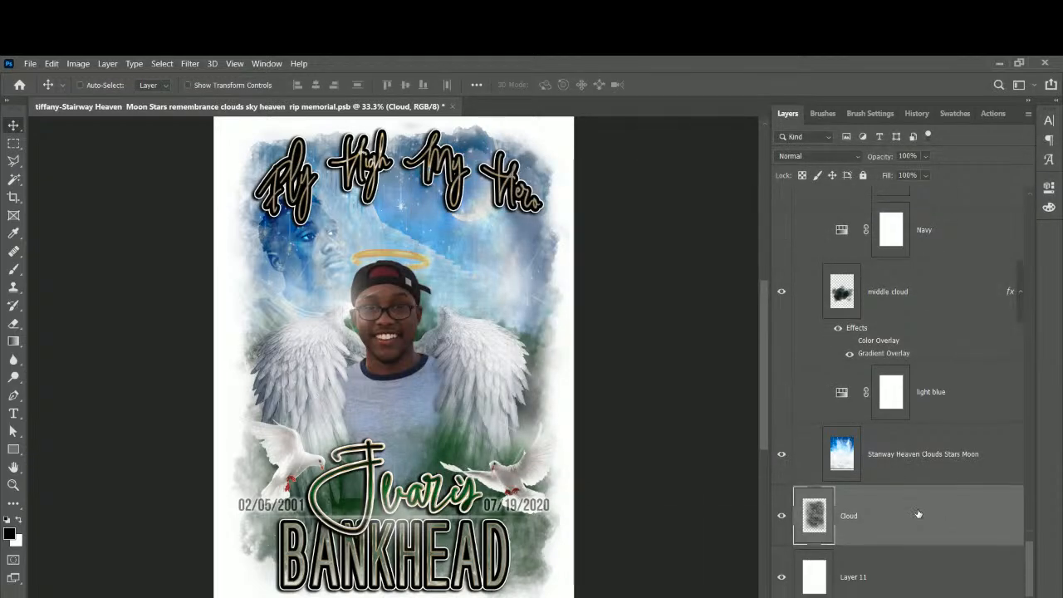
scroll(917, 515, "up", 3)
scroll(919, 514, "up", 4)
scroll(920, 537, "down", 6)
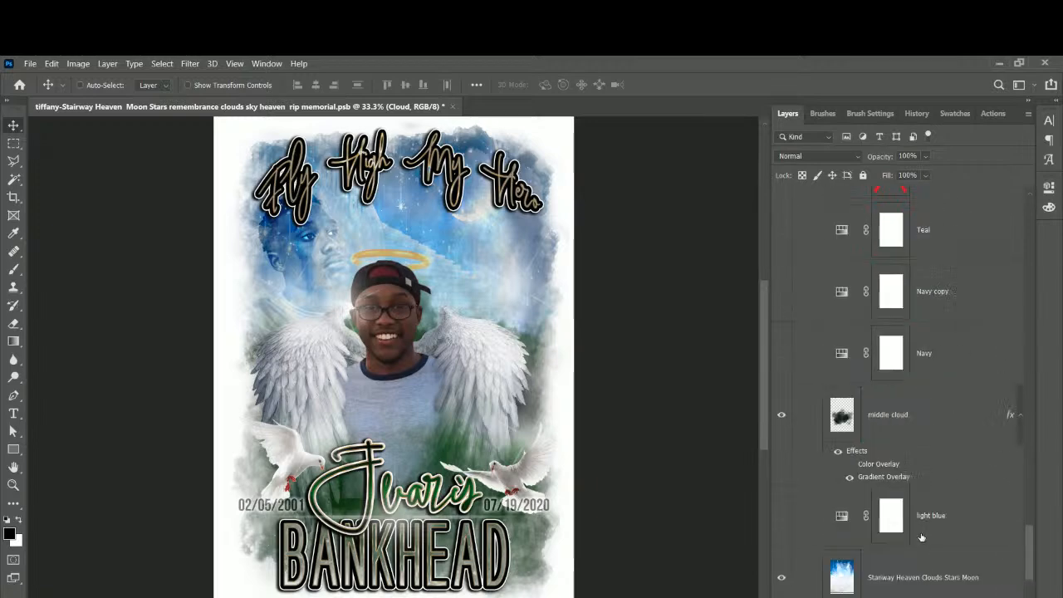
left_click(896, 476)
left_click(782, 455)
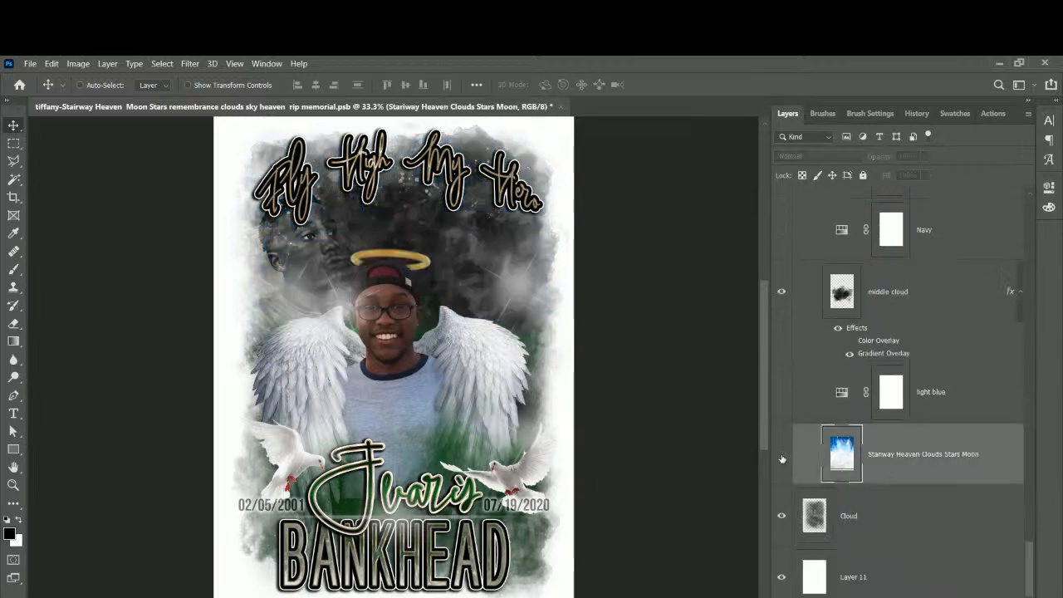
left_click(781, 455)
Preview then hide the Teal colour variant, and switch on the Navy copy variant.
scroll(880, 485, "up", 3)
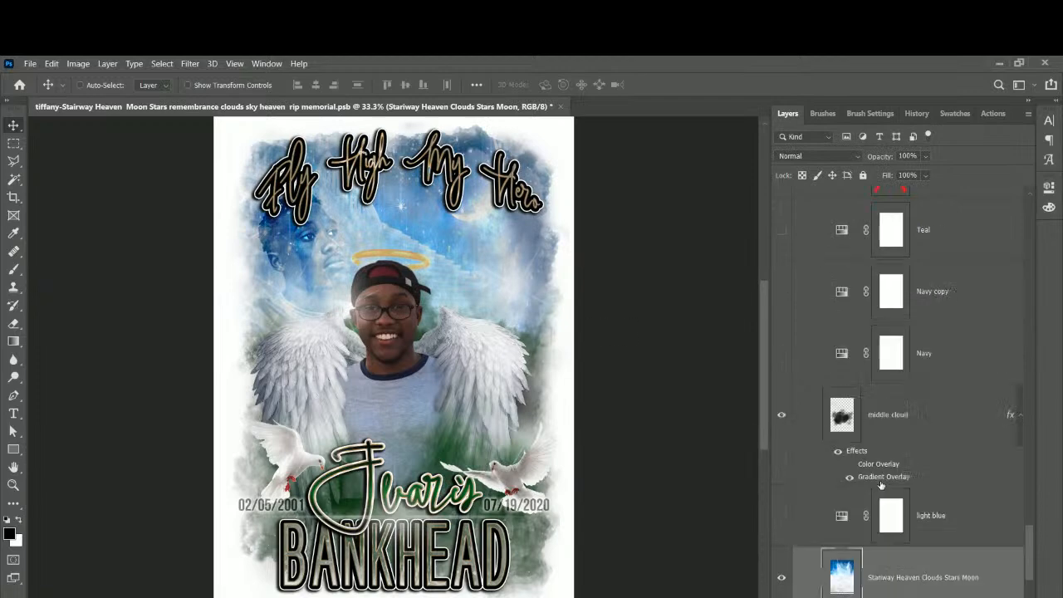
scroll(880, 485, "up", 3)
scroll(881, 485, "down", 5)
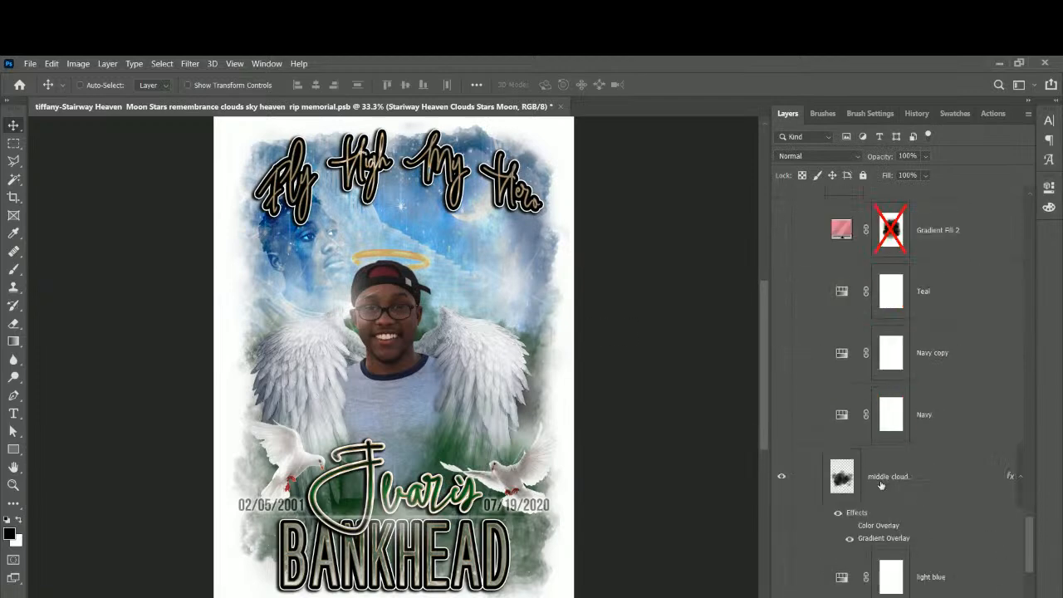
scroll(881, 485, "up", 5)
scroll(881, 485, "up", 1)
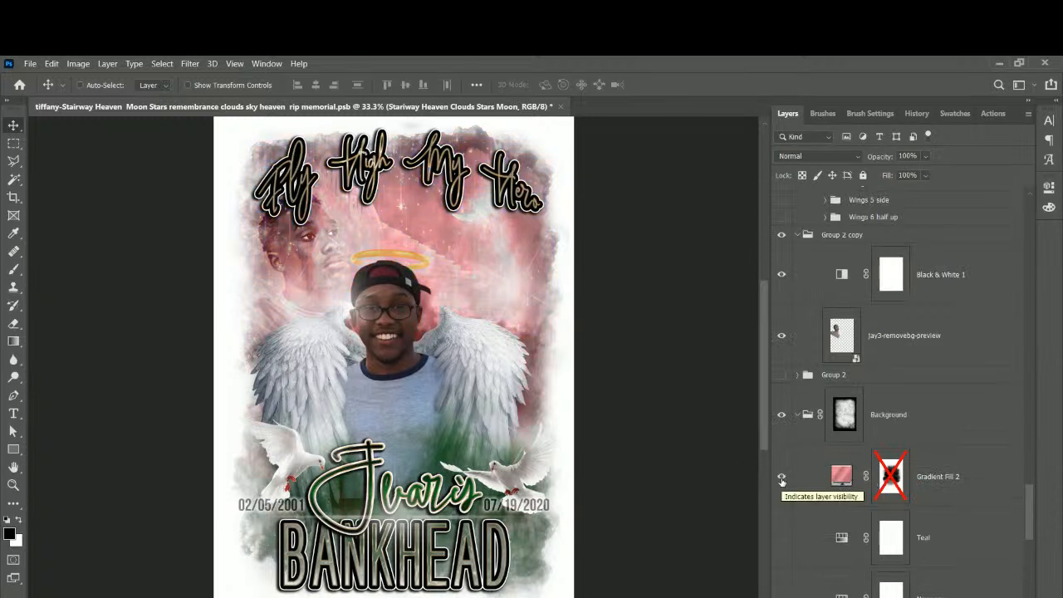
scroll(780, 480, "down", 1)
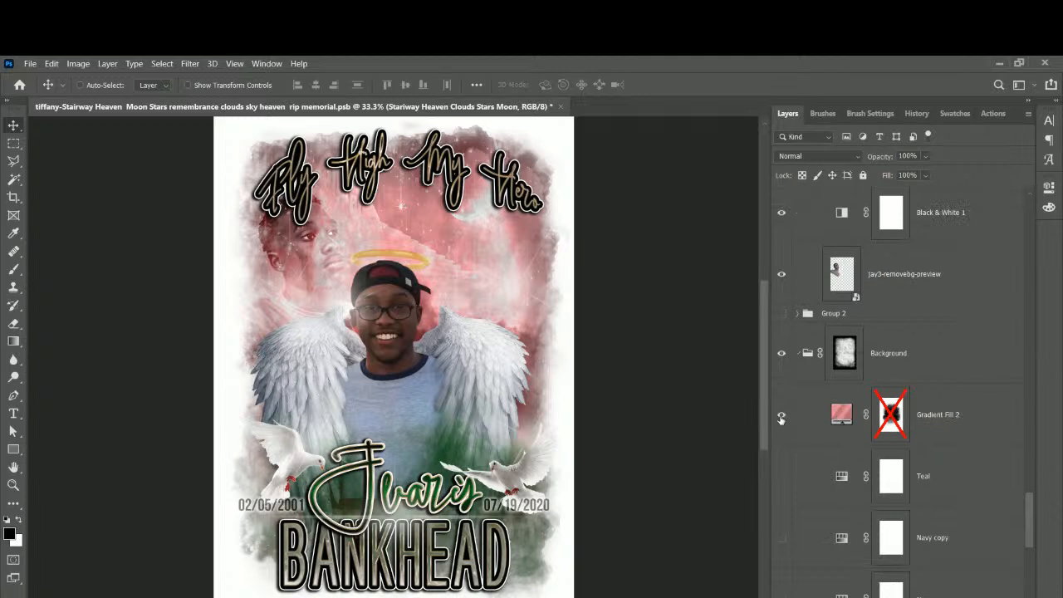
left_click(780, 476)
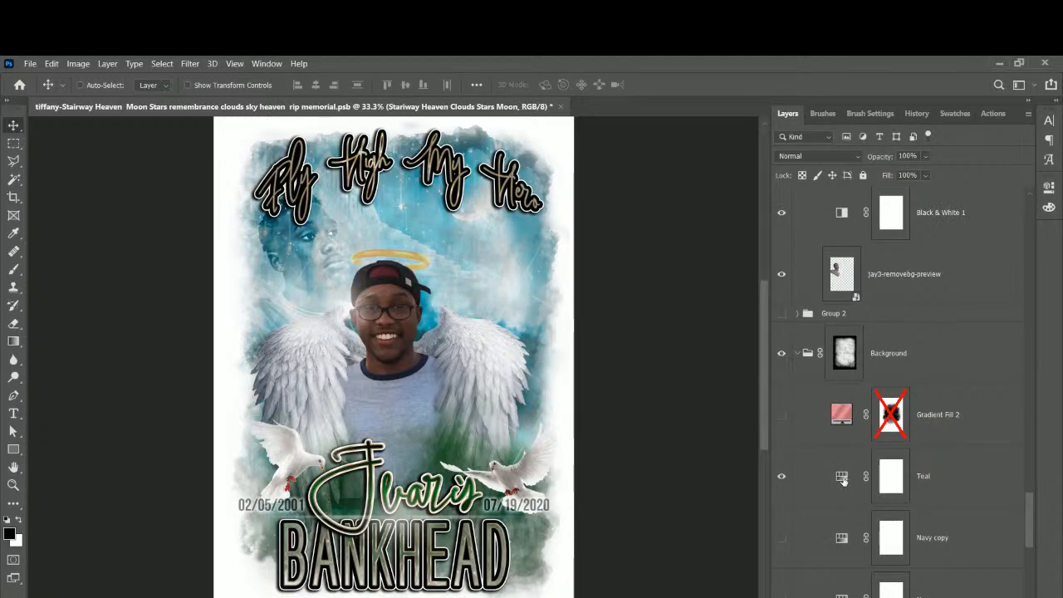
left_click(781, 477)
left_click(781, 538)
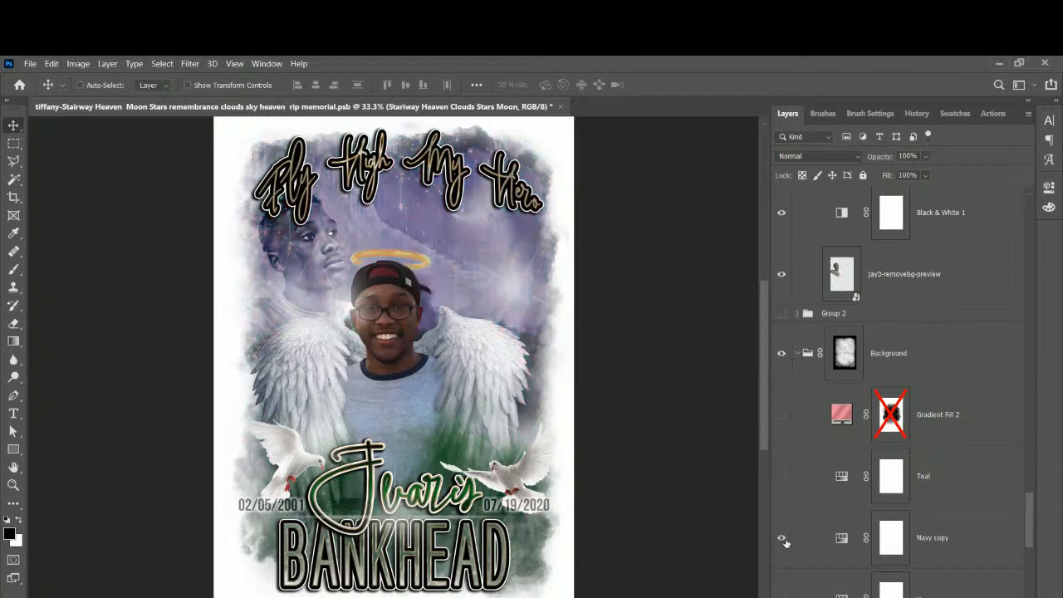
scroll(785, 541, "down", 3)
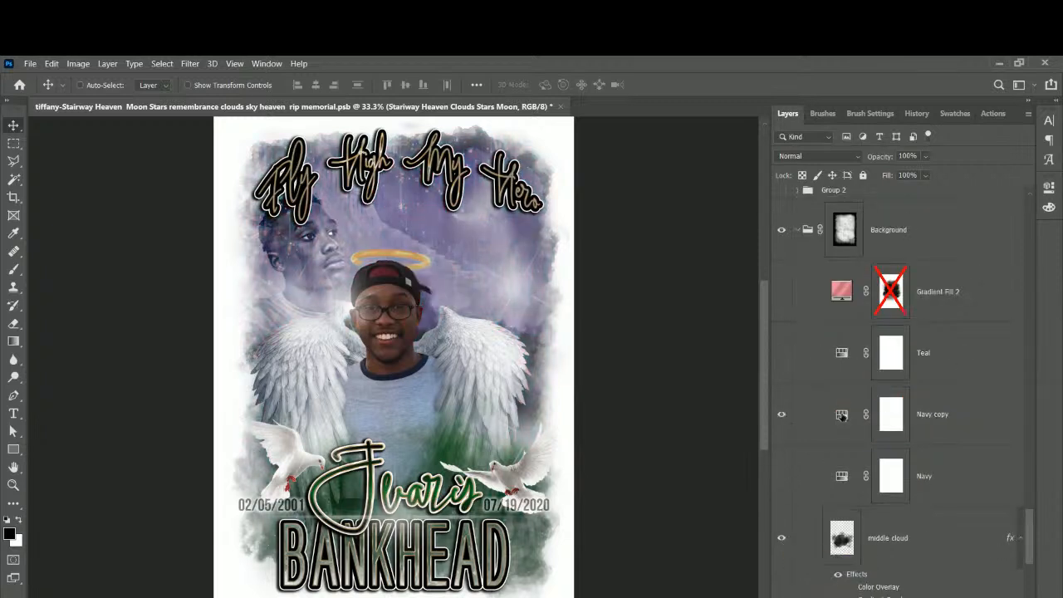
Retune Navy copy's Hue/Saturation to hue 235, saturation 37, lightness -16.
double_click(841, 413)
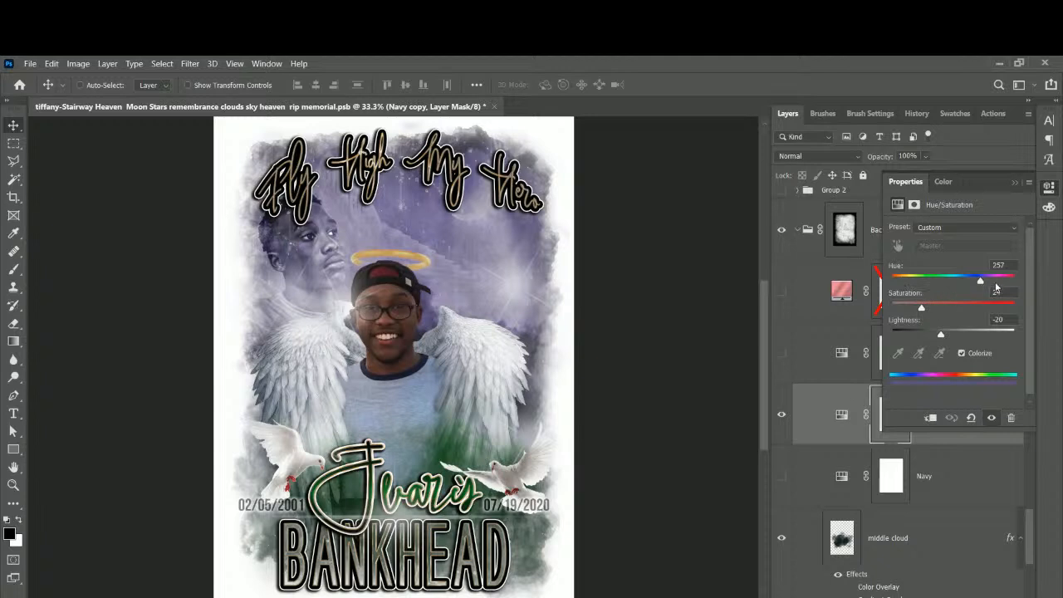
left_click_drag(981, 282, 943, 339)
mouse_move(937, 308)
left_mouse_down()
mouse_move(856, 308)
mouse_move(1010, 308)
mouse_move(1044, 327)
mouse_move(926, 309)
mouse_move(938, 312)
left_mouse_up()
left_click(1015, 184)
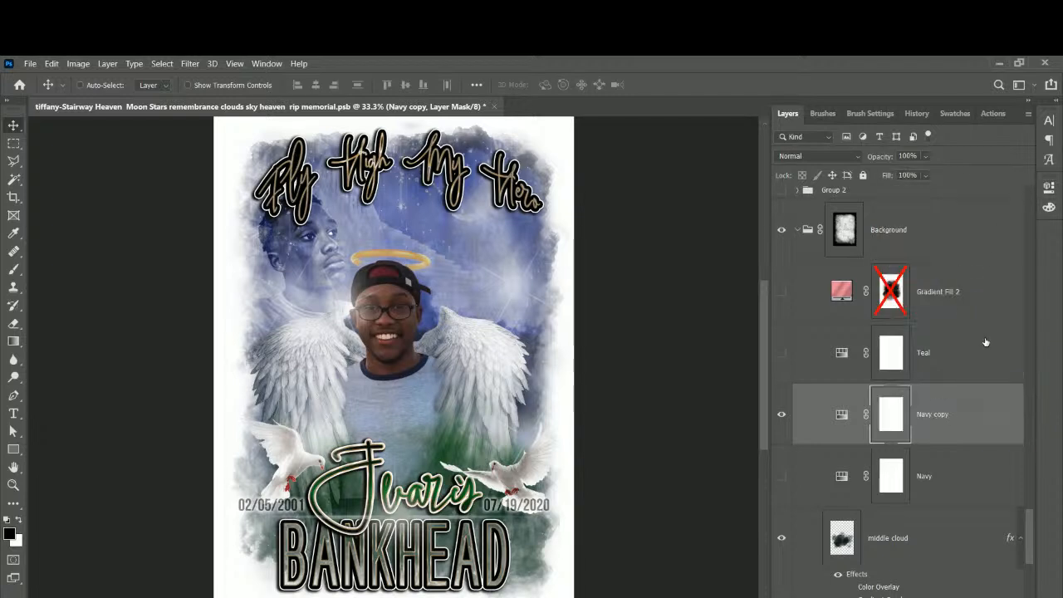
Hide the Navy copy variant and preview the Teal variant, turning it back off.
left_click(781, 413)
left_click(781, 354)
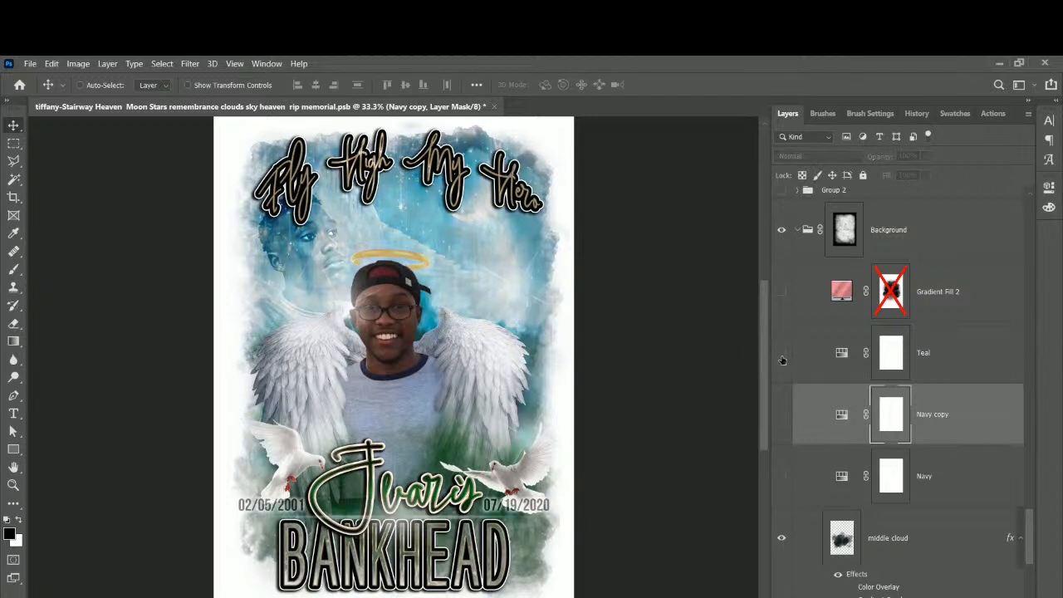
left_click(780, 353)
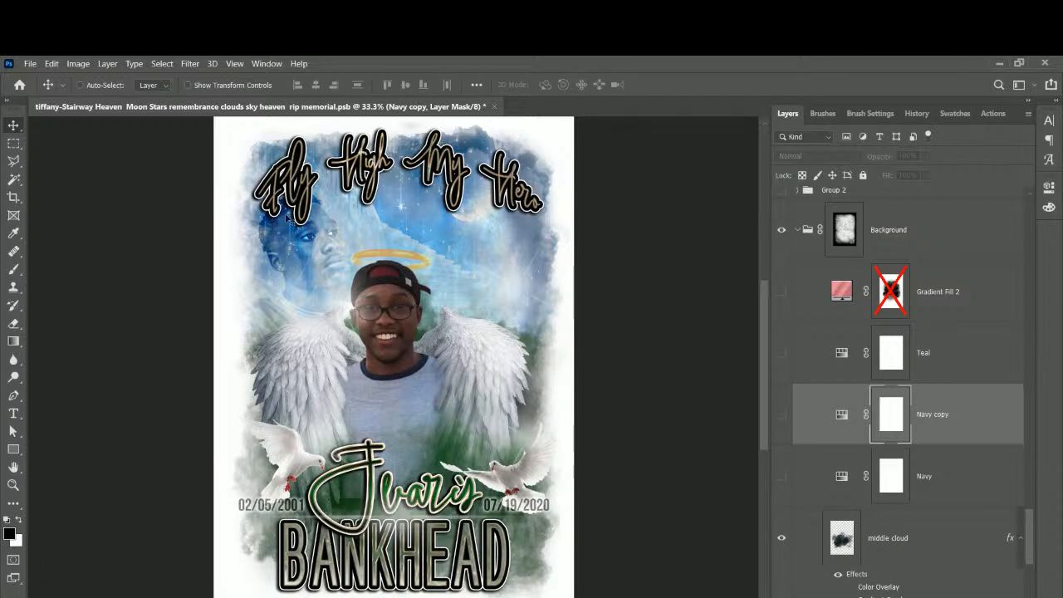
Drag the faded jay3-removebg-preview face to the right sky, then select its copy layer for transforming.
right_click(316, 236)
left_click(341, 262)
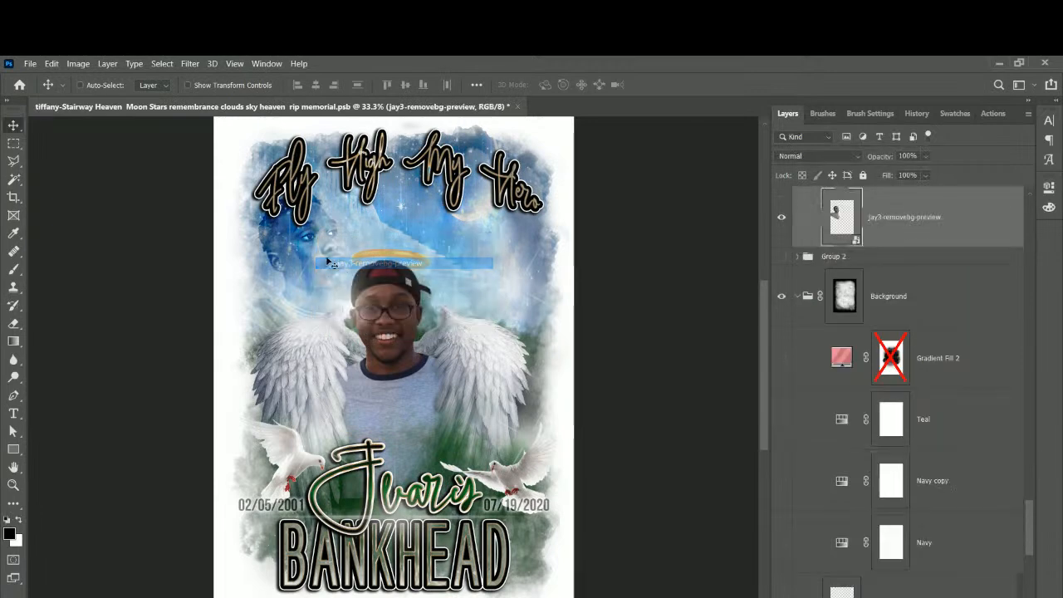
left_click_drag(307, 265, 483, 253)
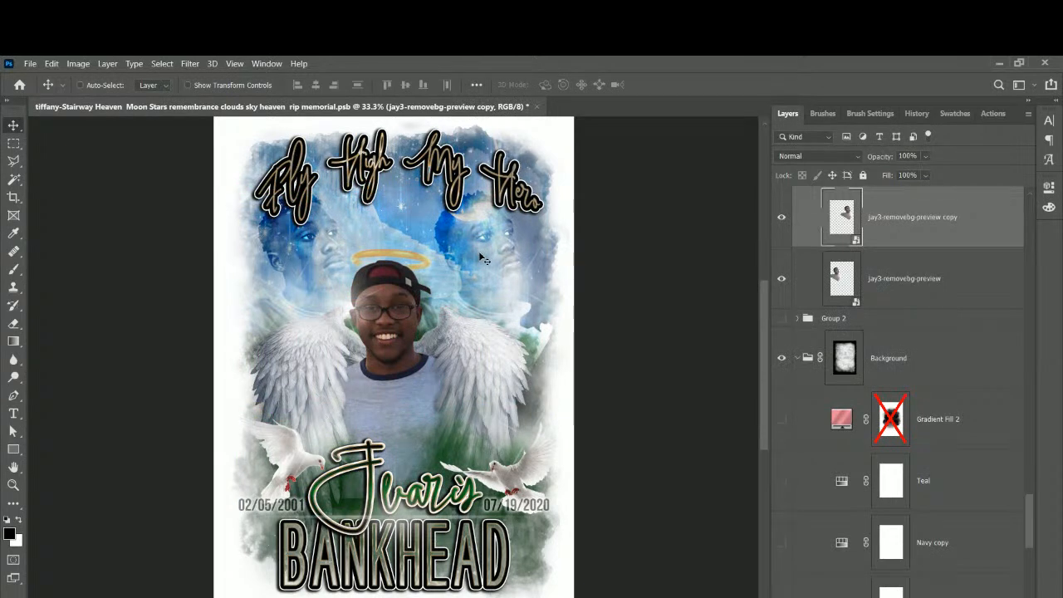
right_click(480, 258)
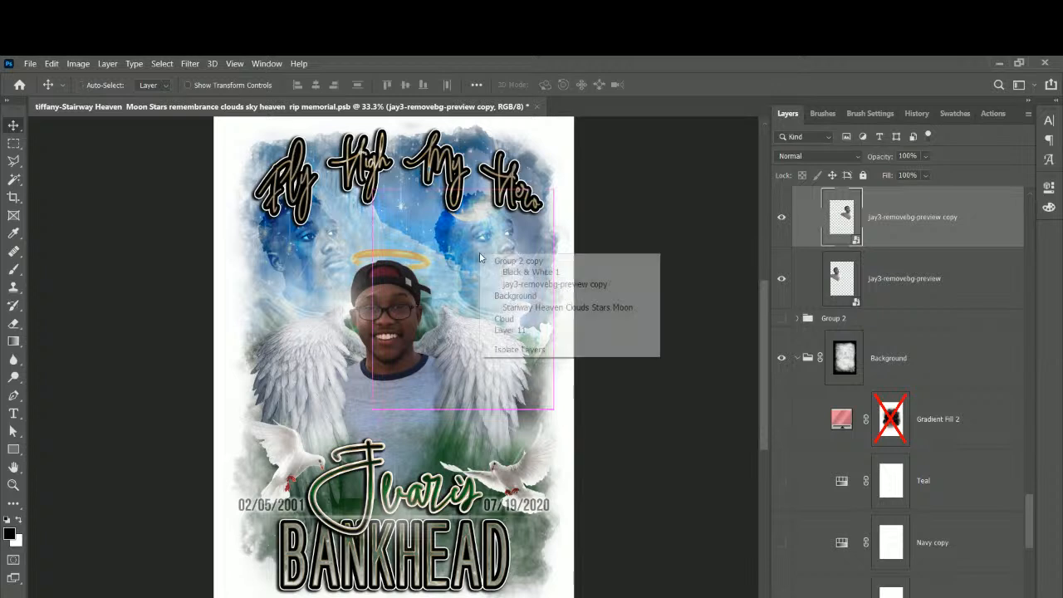
left_click(552, 287)
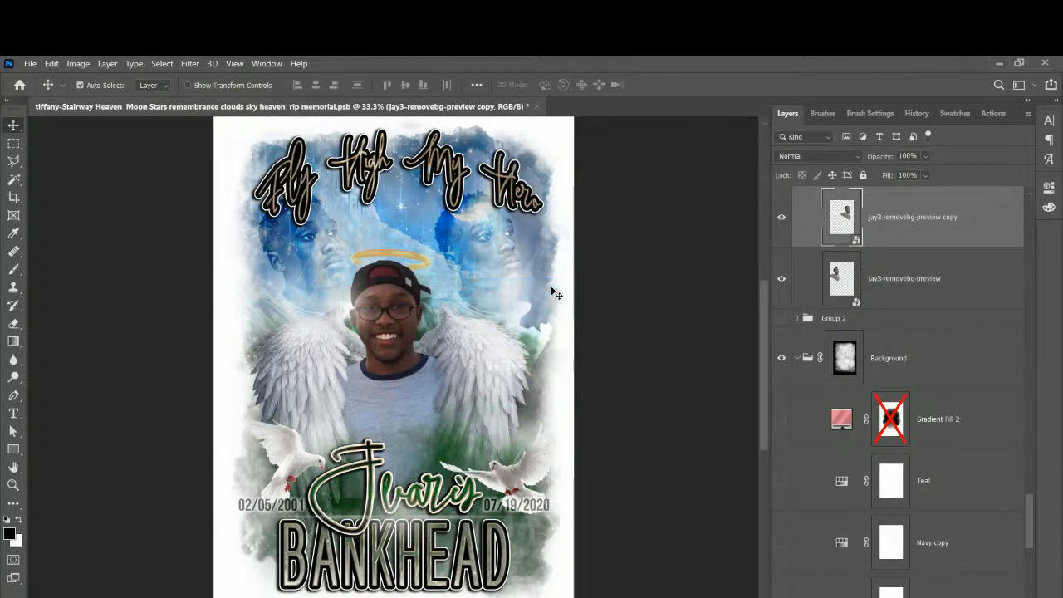
key("ctrl+t")
Flip the right face copy horizontally, nudge it up-left, and commit the transform.
right_click(498, 263)
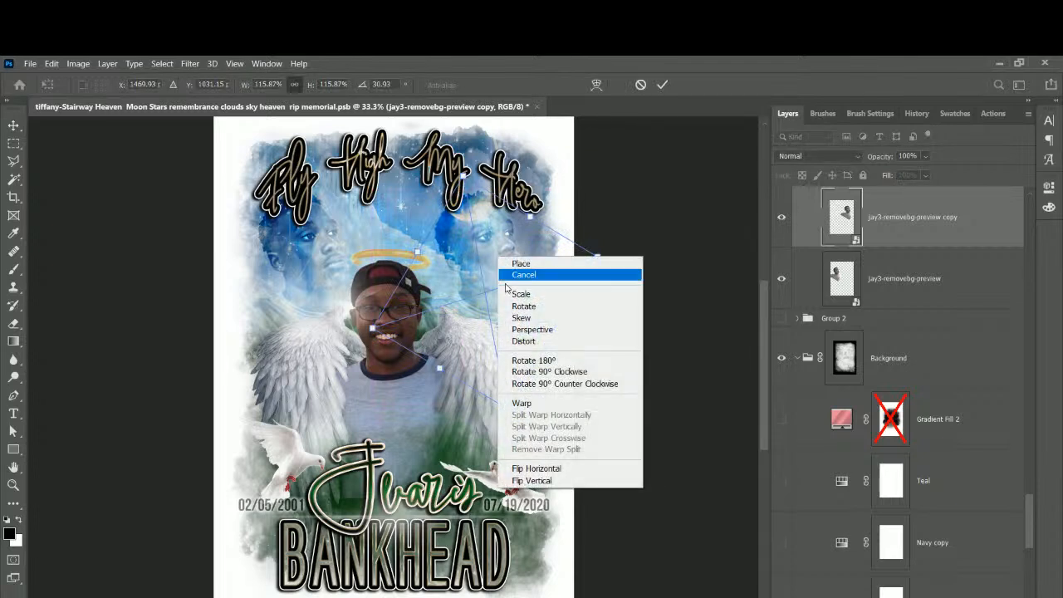
left_click(536, 468)
mouse_move(518, 292)
left_mouse_down()
mouse_move(485, 285)
mouse_move(516, 292)
mouse_move(501, 286)
left_mouse_up()
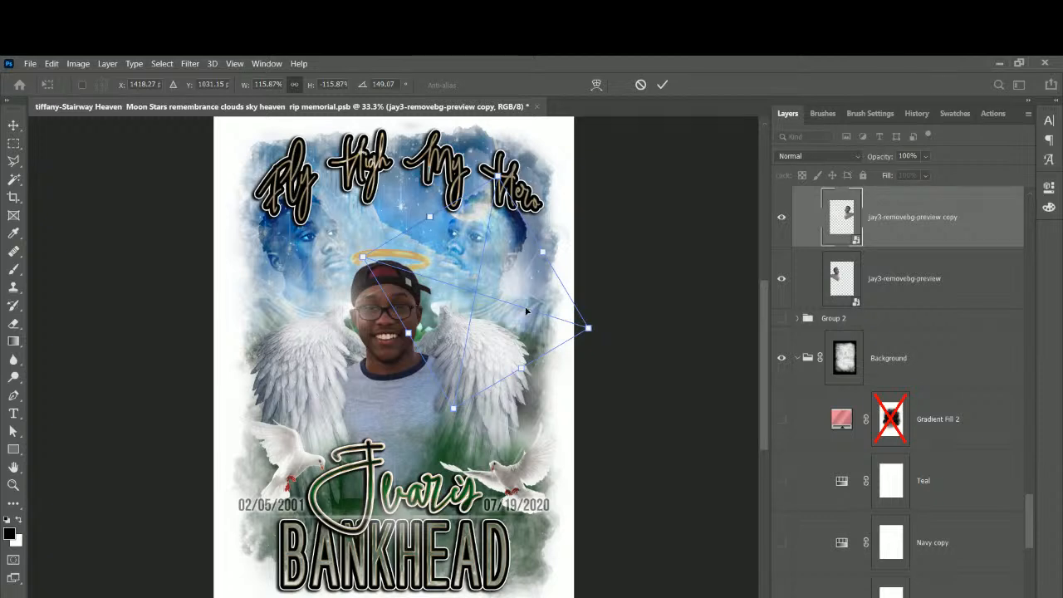
key("Return")
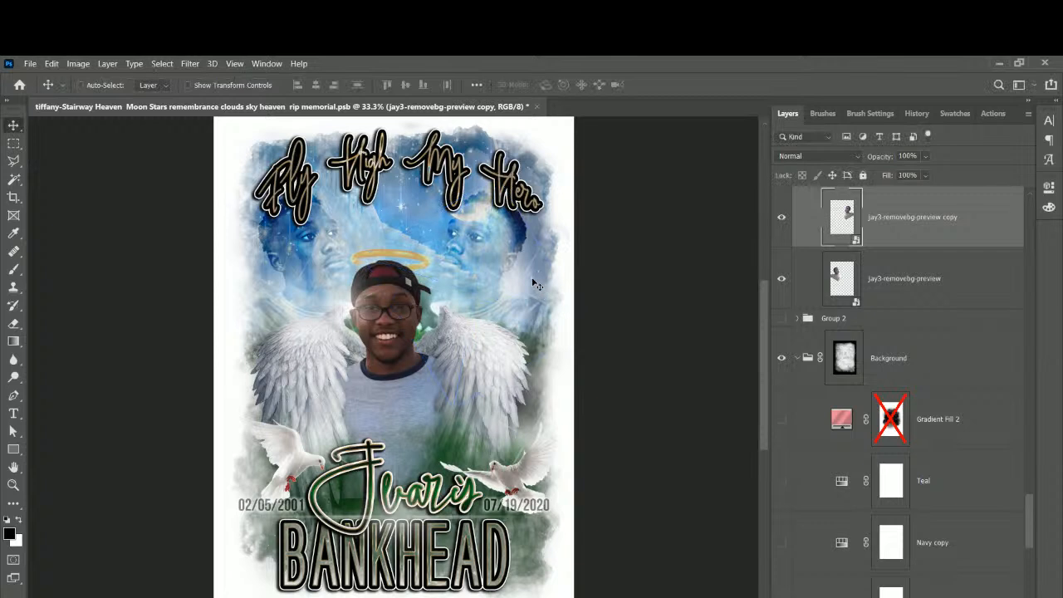
Reposition the flipped right face copy and the original left face, fine-tuning each.
left_click_drag(508, 257, 540, 258)
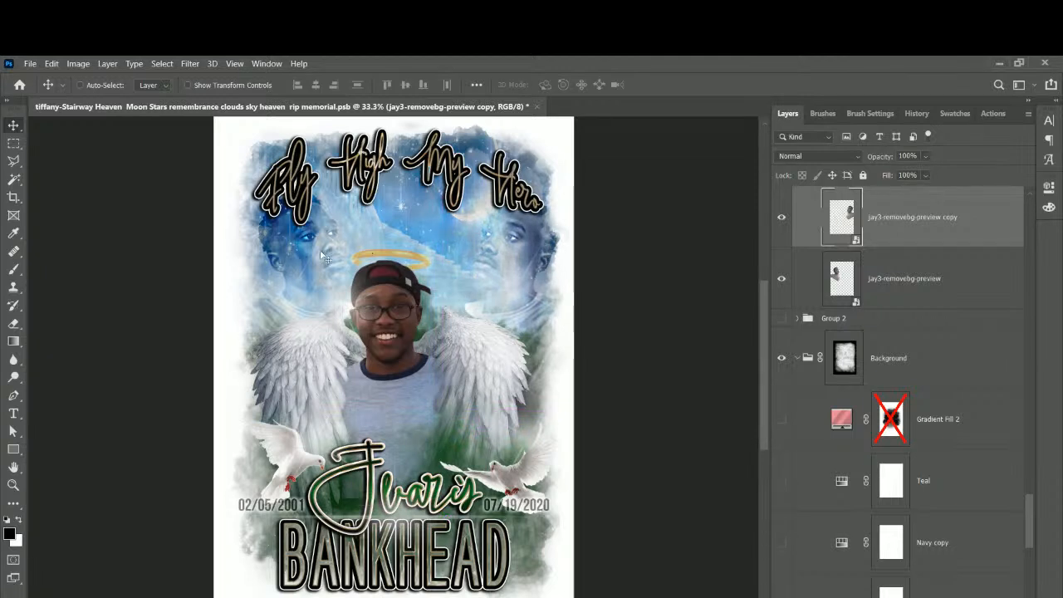
right_click(324, 253)
left_click(345, 283)
left_click_drag(345, 283, 329, 267)
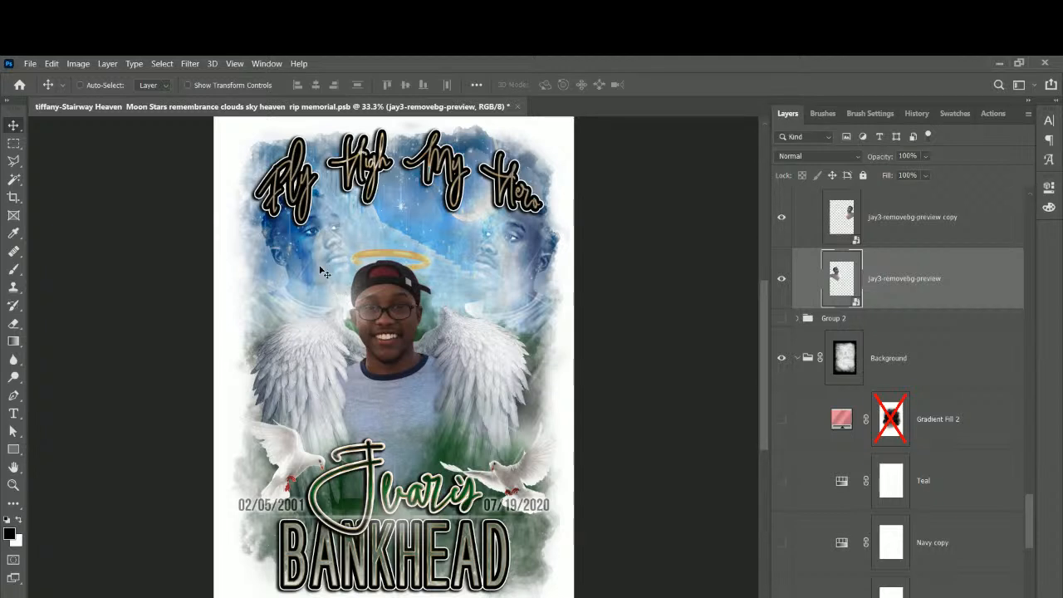
mouse_move(324, 272)
left_mouse_down()
mouse_move(299, 264)
mouse_move(328, 274)
left_mouse_up()
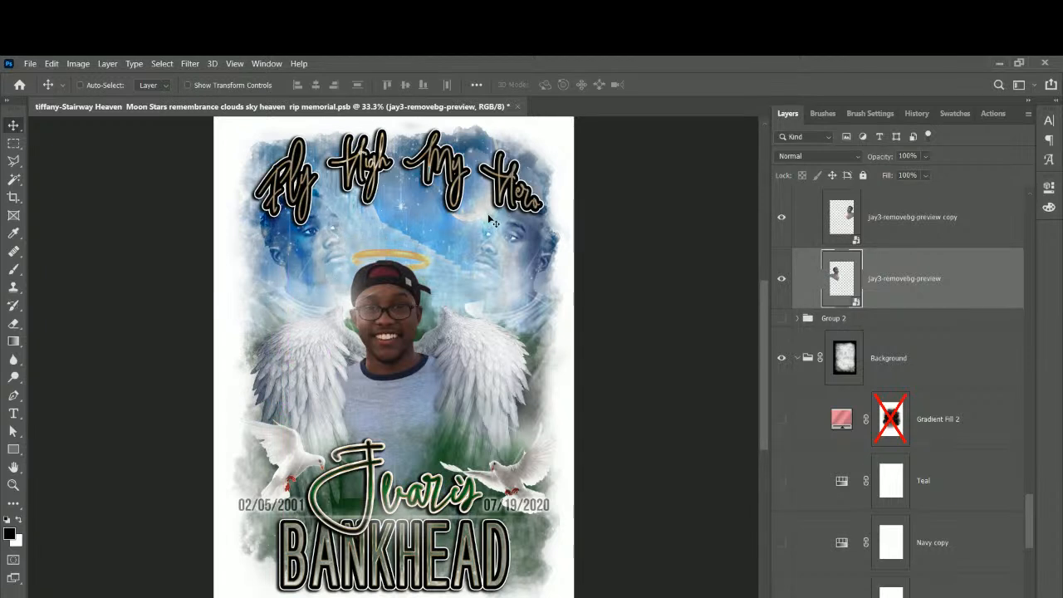
right_click(512, 265)
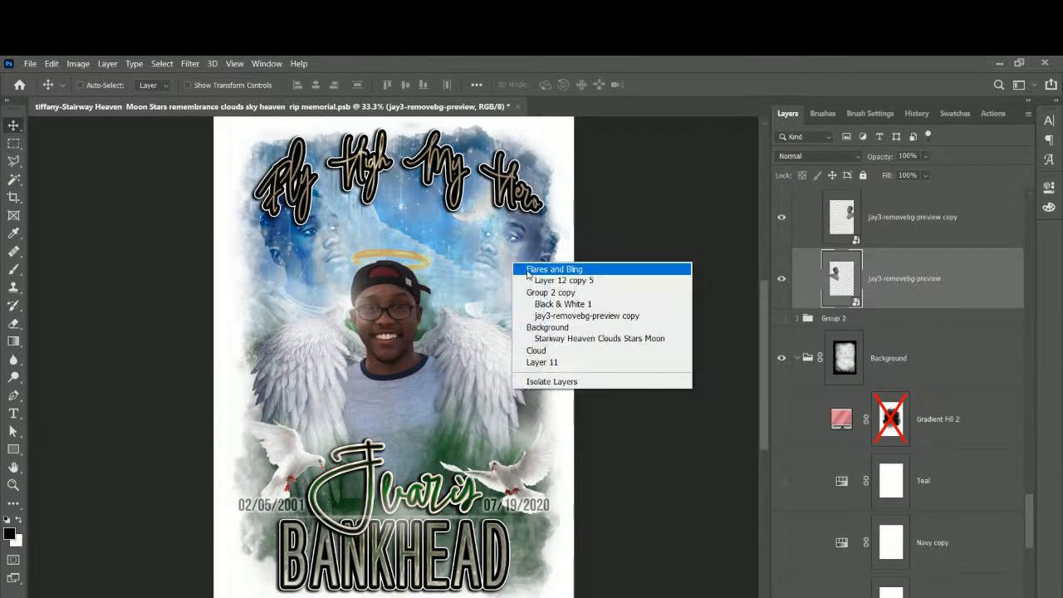
left_click(581, 315)
left_click_drag(460, 242, 503, 275)
Move the Stairway Heaven Clouds Stars Moon layer up and shorten it to about 91% height.
scroll(986, 363, "down", 6)
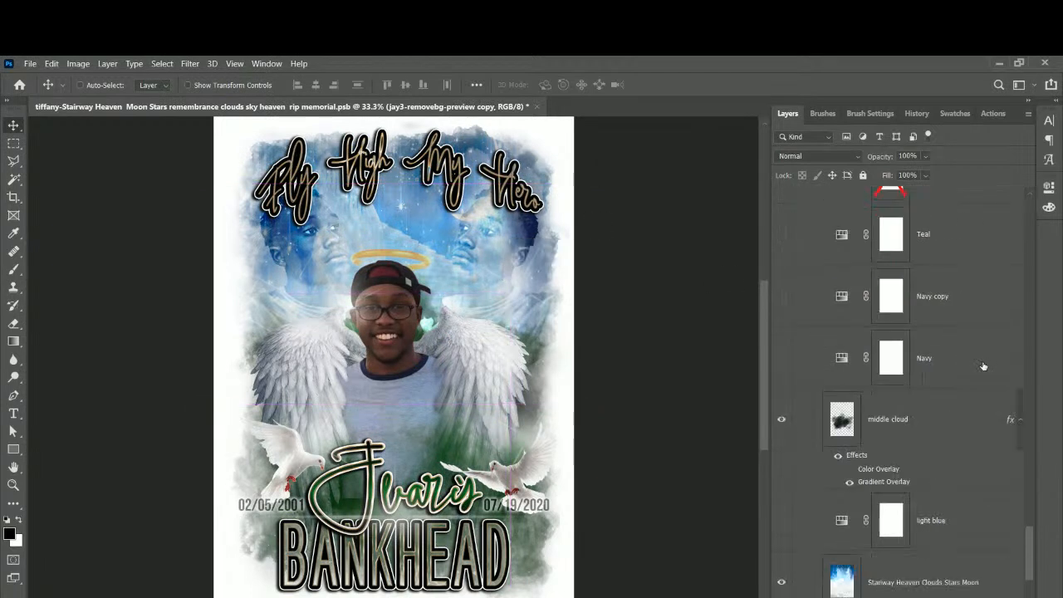
left_click(952, 458)
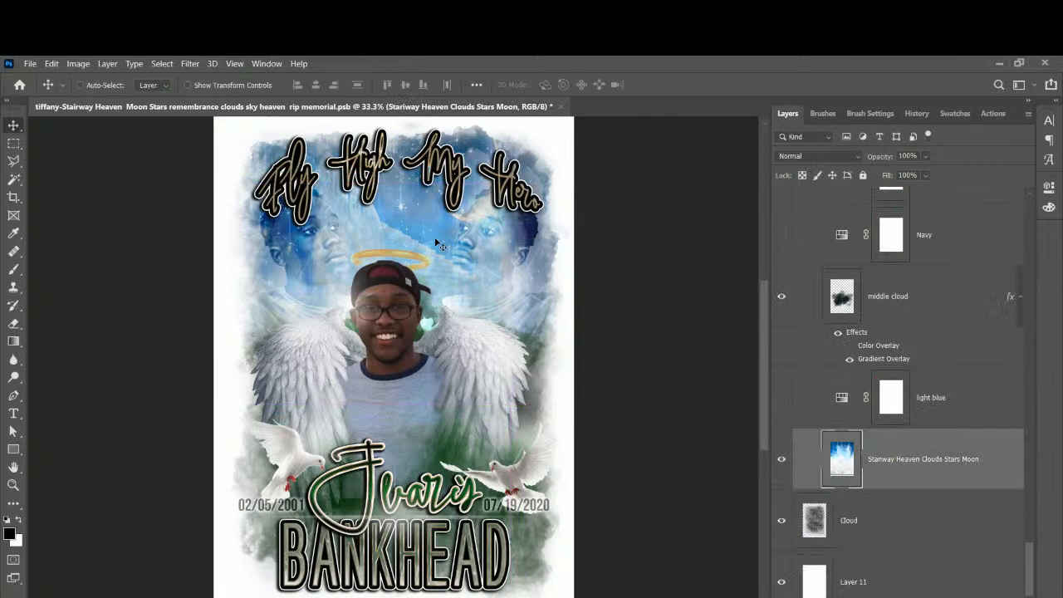
left_click_drag(434, 236, 457, 243)
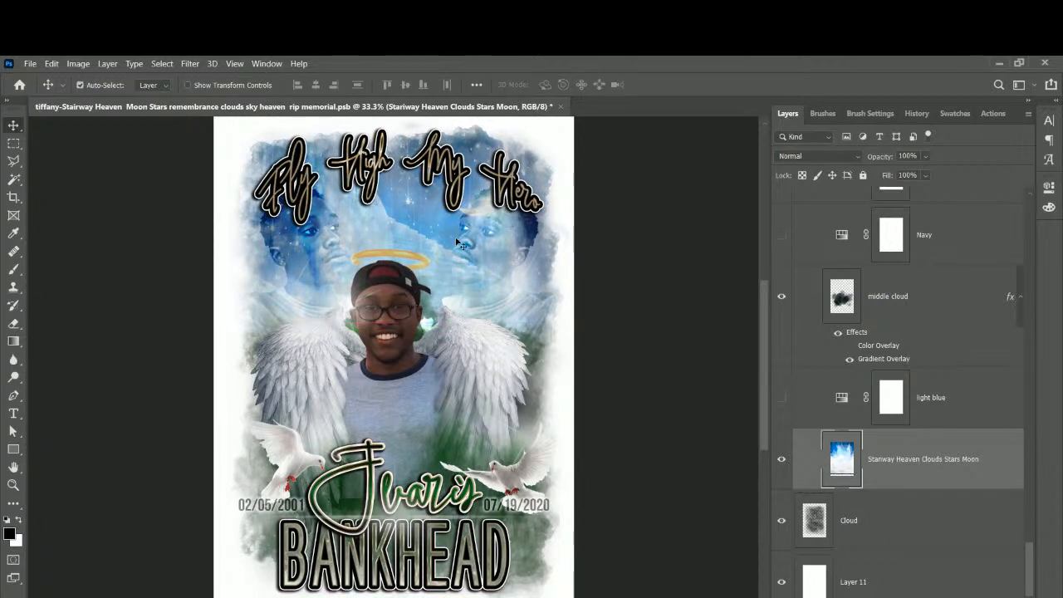
key("ctrl+t")
left_click_drag(445, 596, 445, 552)
left_click_drag(438, 216, 369, 227)
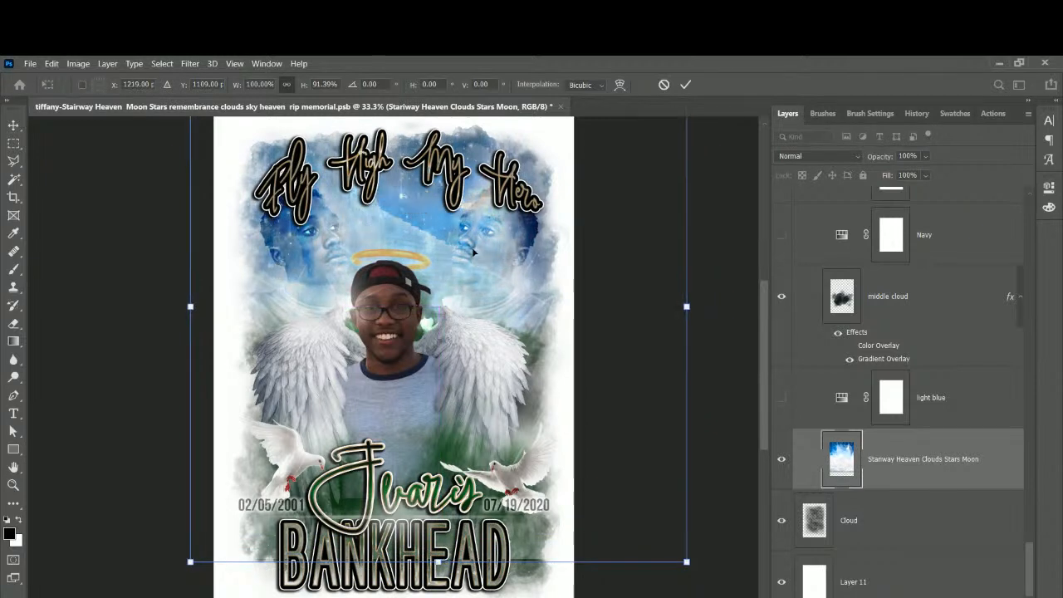
key("ctrl+z")
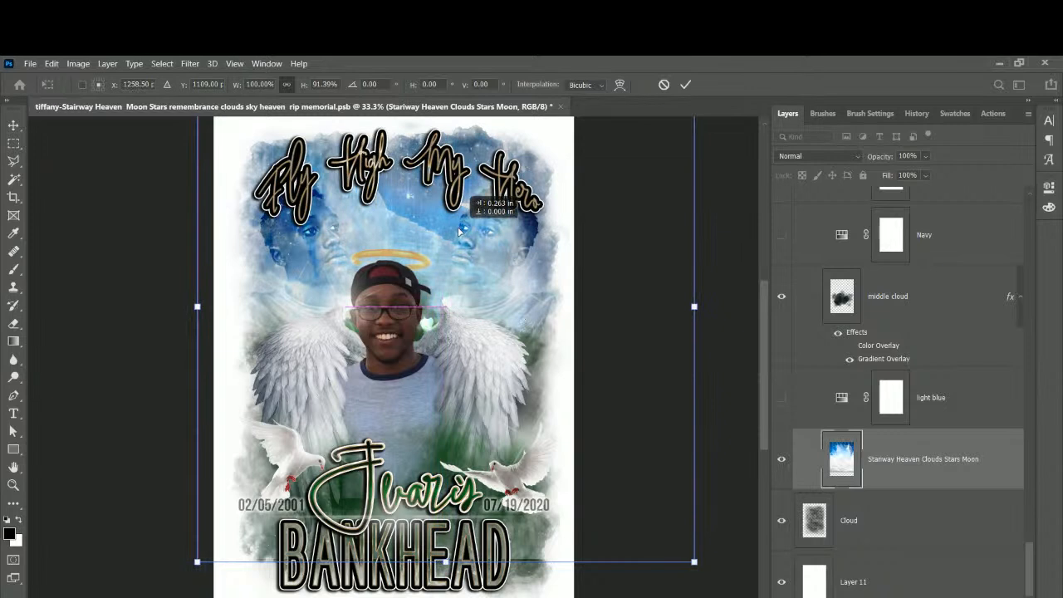
key("Return")
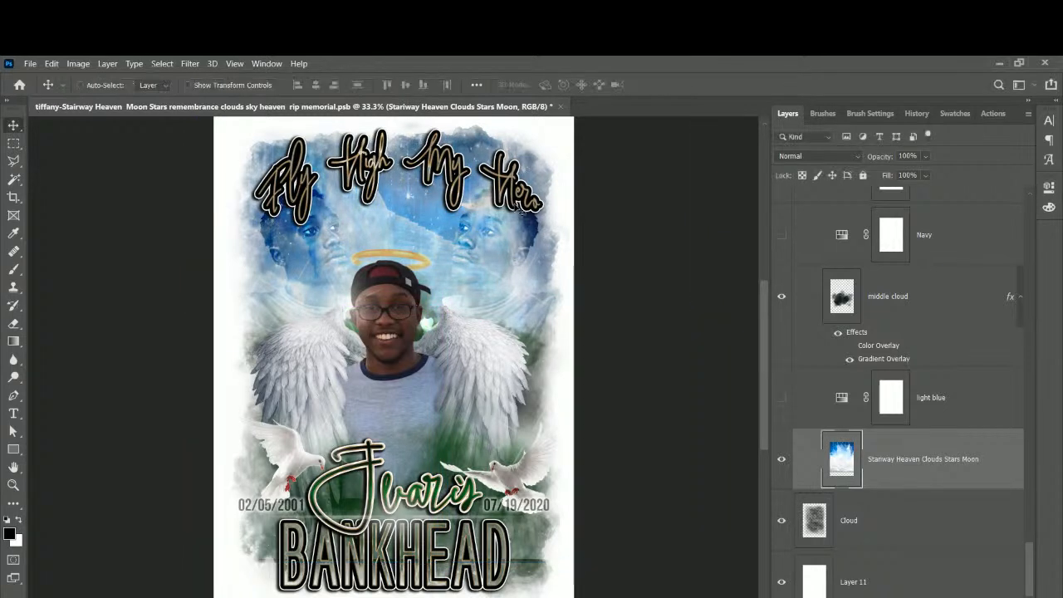
Move both faded face layers together, then hide the face copy to compare.
right_click(530, 228)
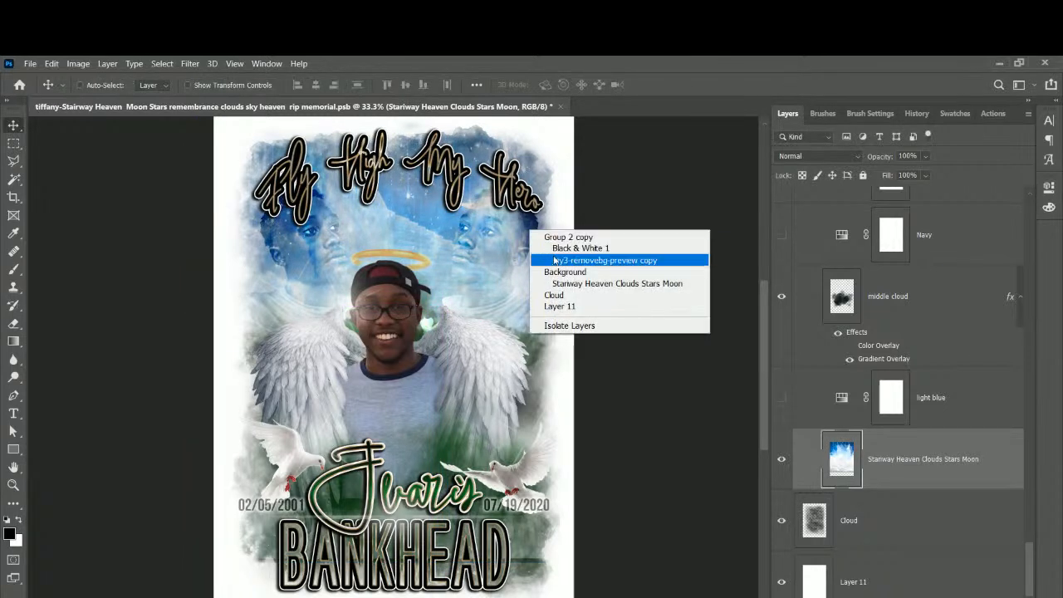
left_click(532, 254)
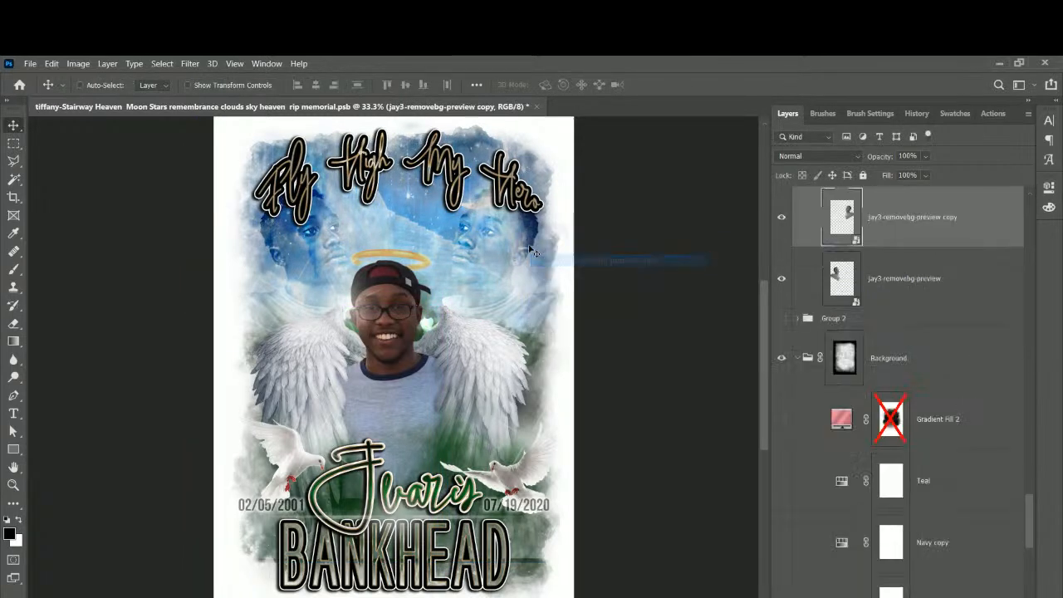
left_click(886, 289, "shift")
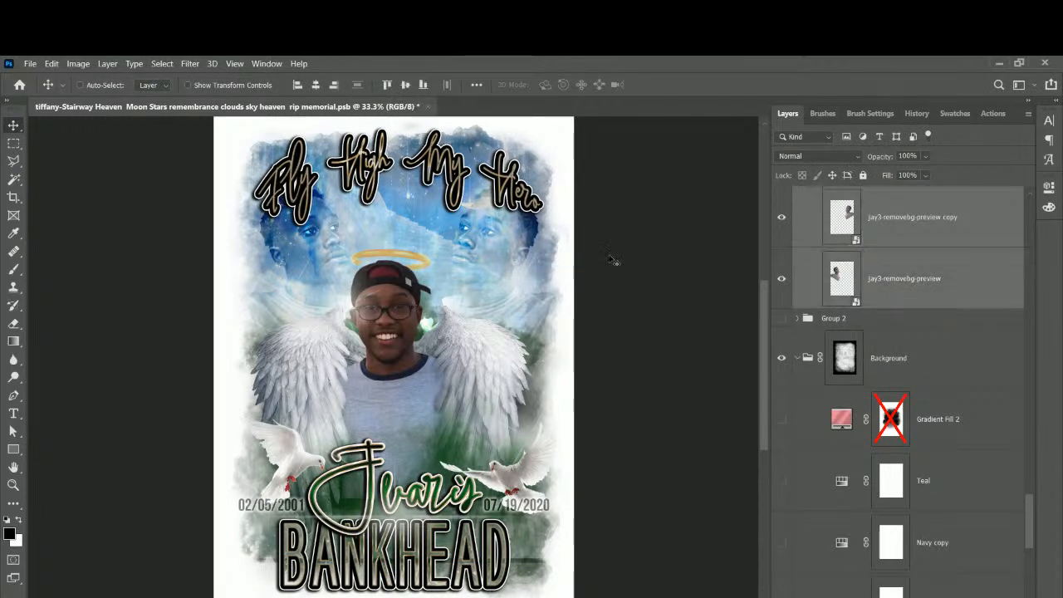
mouse_move(525, 282)
left_mouse_down()
mouse_move(524, 291)
mouse_move(518, 284)
left_mouse_up()
left_click_drag(518, 284, 518, 286)
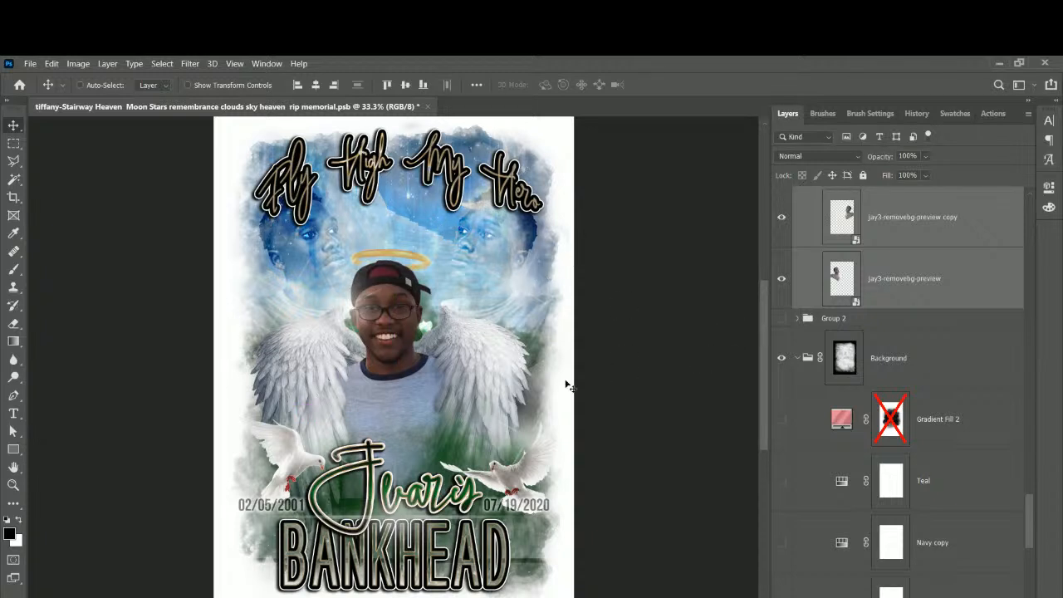
left_click(864, 234)
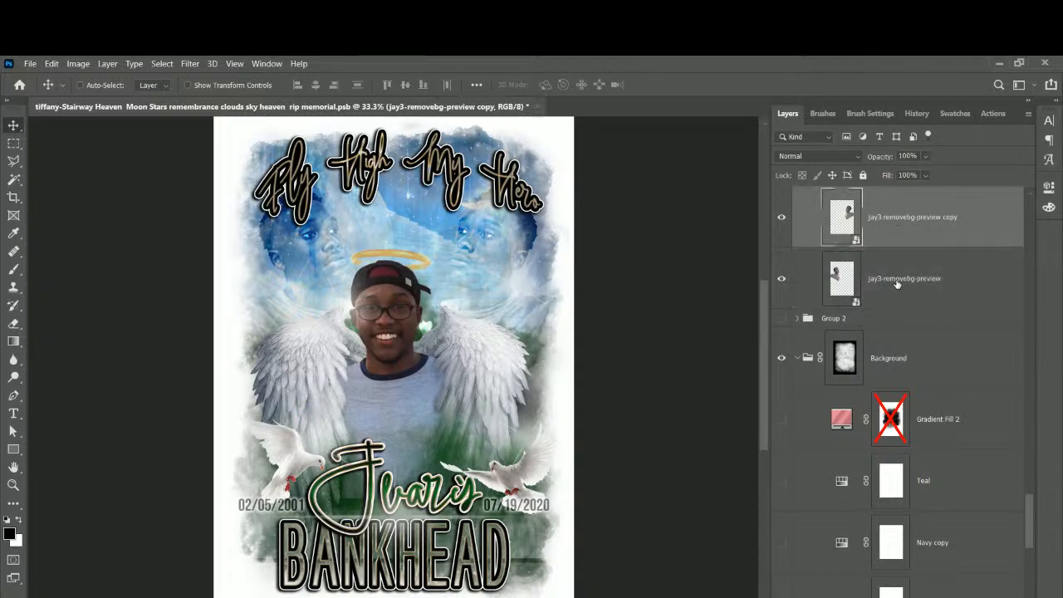
left_click(780, 219)
Show the face copy, add a layer mask, and set a soft round brush around 752 px.
left_click(780, 218)
left_click(885, 596)
left_click(13, 269)
left_click(100, 86)
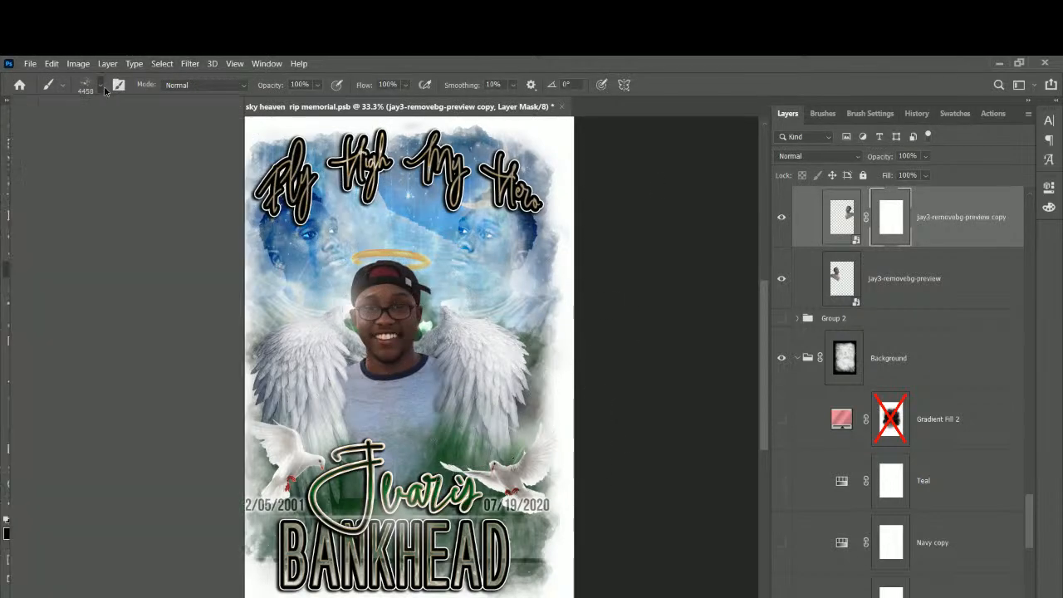
left_click(118, 188)
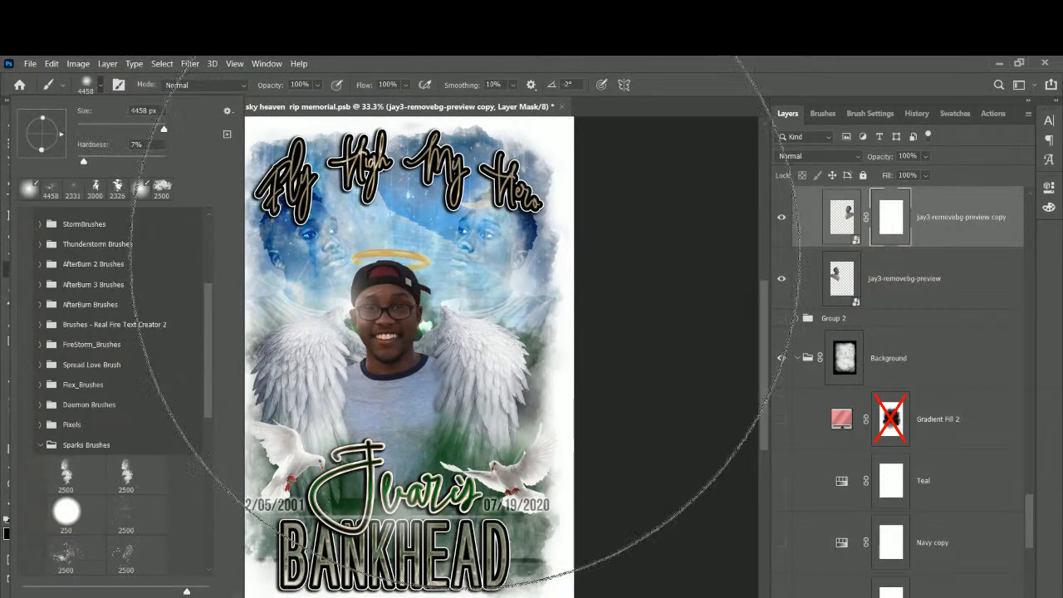
right_click(509, 314, "alt")
mouse_move(509, 314)
left_mouse_down()
mouse_move(391, 308)
mouse_move(230, 320)
mouse_move(33, 363)
left_mouse_up()
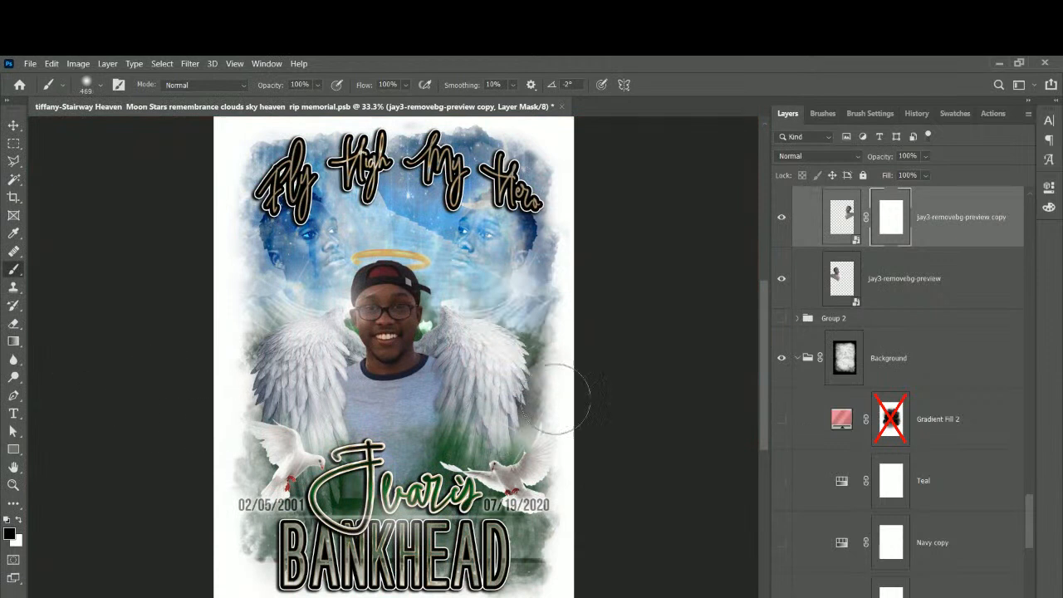
Mask away the lower edges of both faded faces beside the wings and save the file.
mouse_move(518, 410)
left_mouse_down()
mouse_move(582, 374)
mouse_move(604, 337)
left_mouse_up()
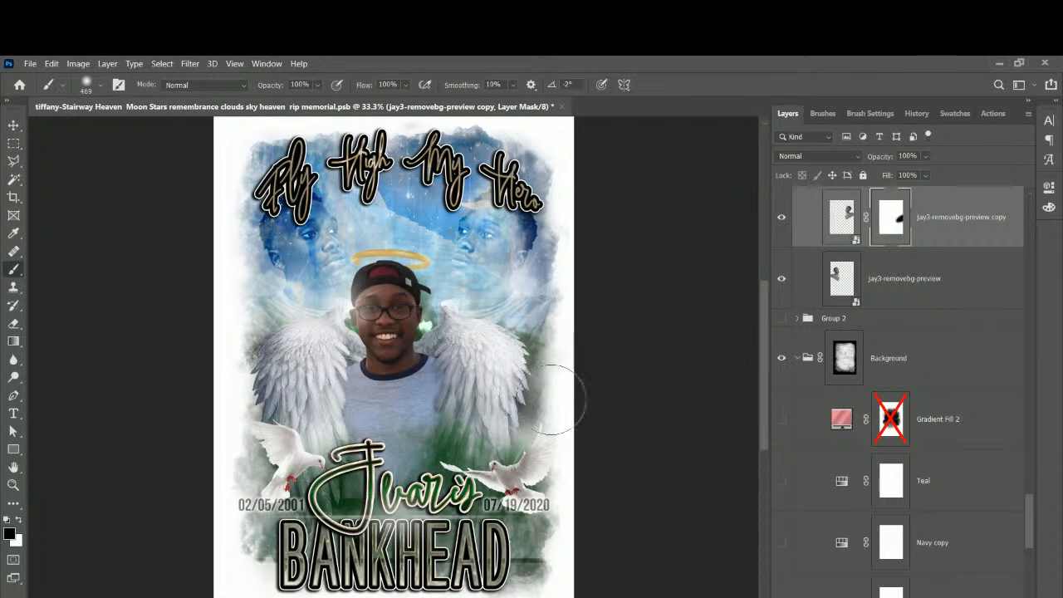
mouse_move(431, 426)
left_mouse_down()
mouse_move(398, 341)
mouse_move(394, 353)
mouse_move(402, 324)
mouse_move(416, 322)
mouse_move(416, 349)
left_mouse_up()
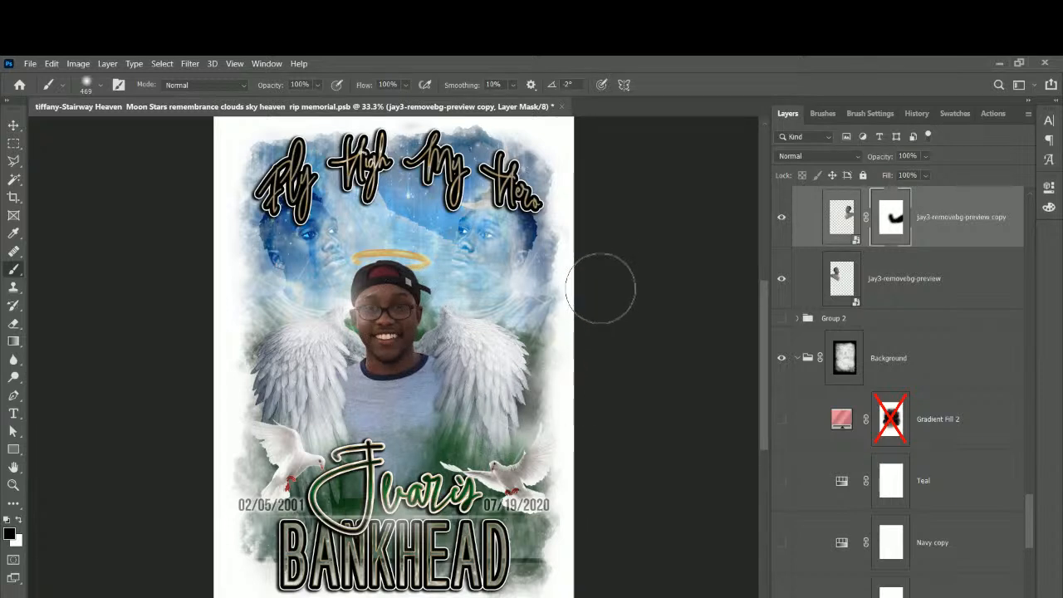
left_click(891, 290)
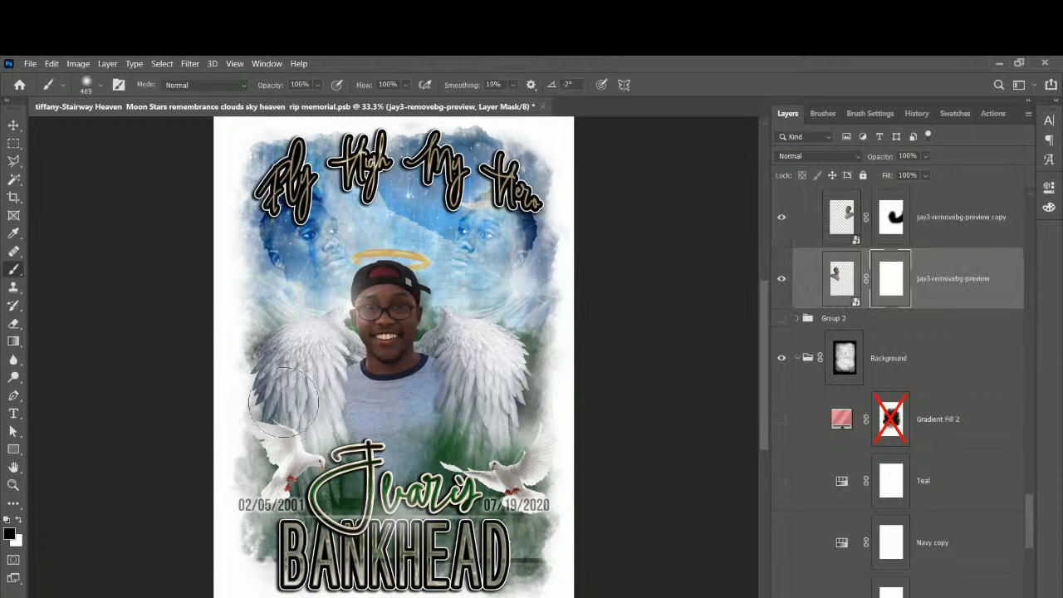
left_click_drag(372, 378, 403, 325)
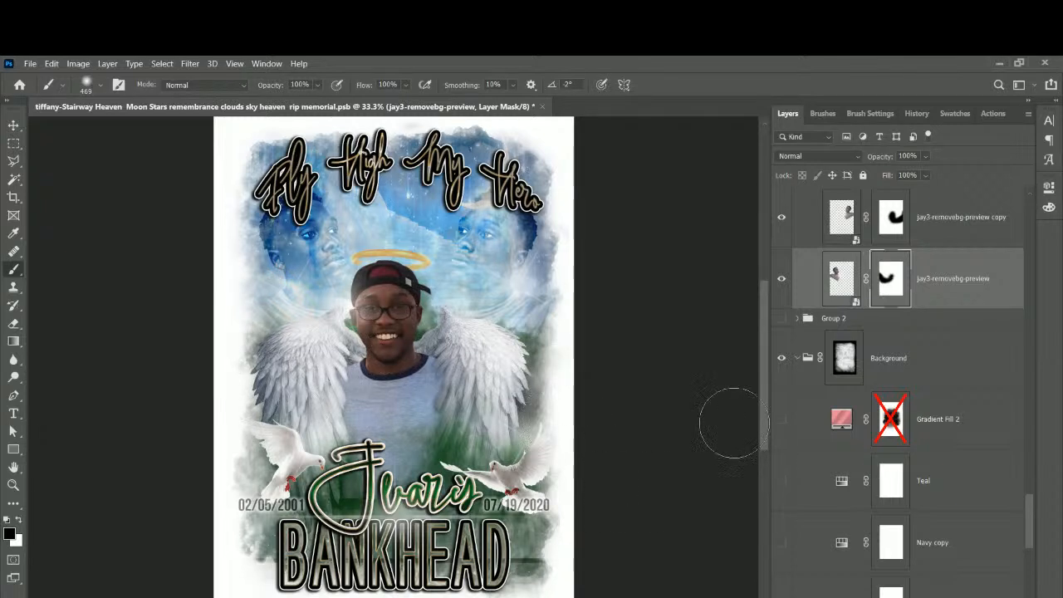
left_click(14, 125)
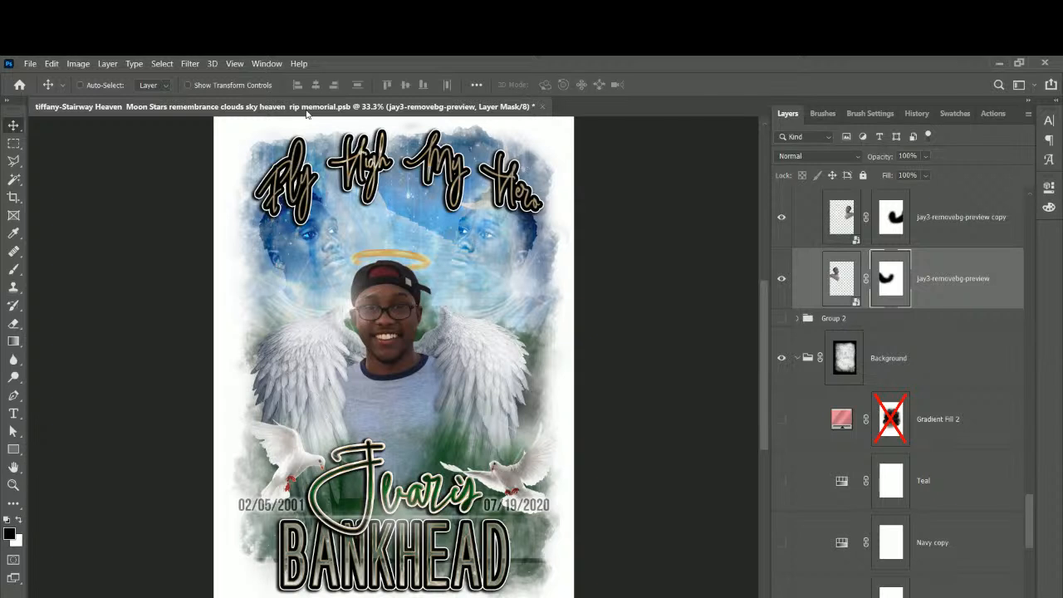
key("ctrl+s")
Mask the Stairway Heaven sky layer and paint out the dark line along its bottom.
right_click(532, 566)
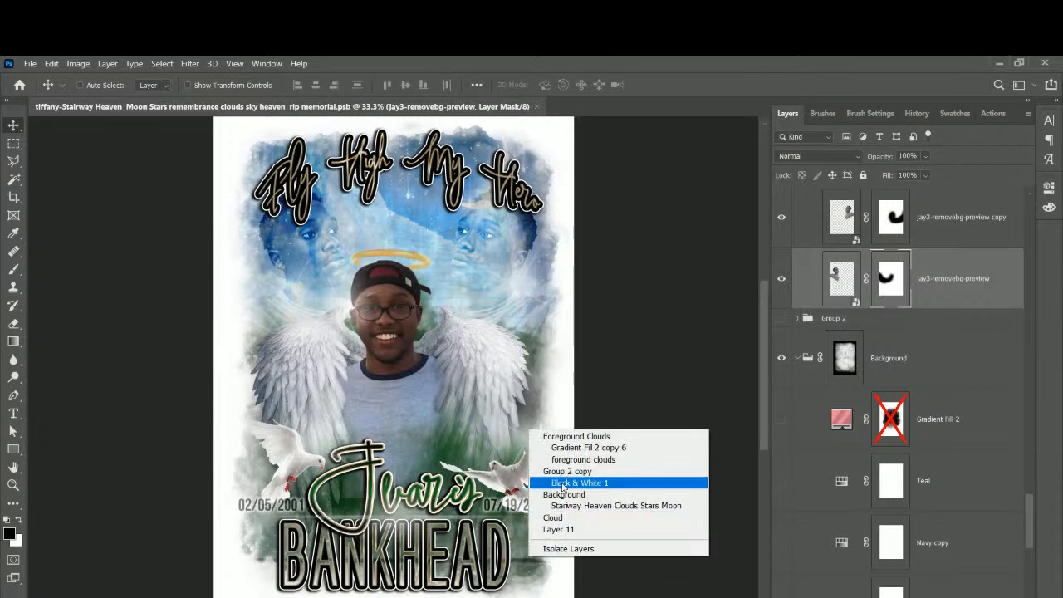
left_click(616, 504)
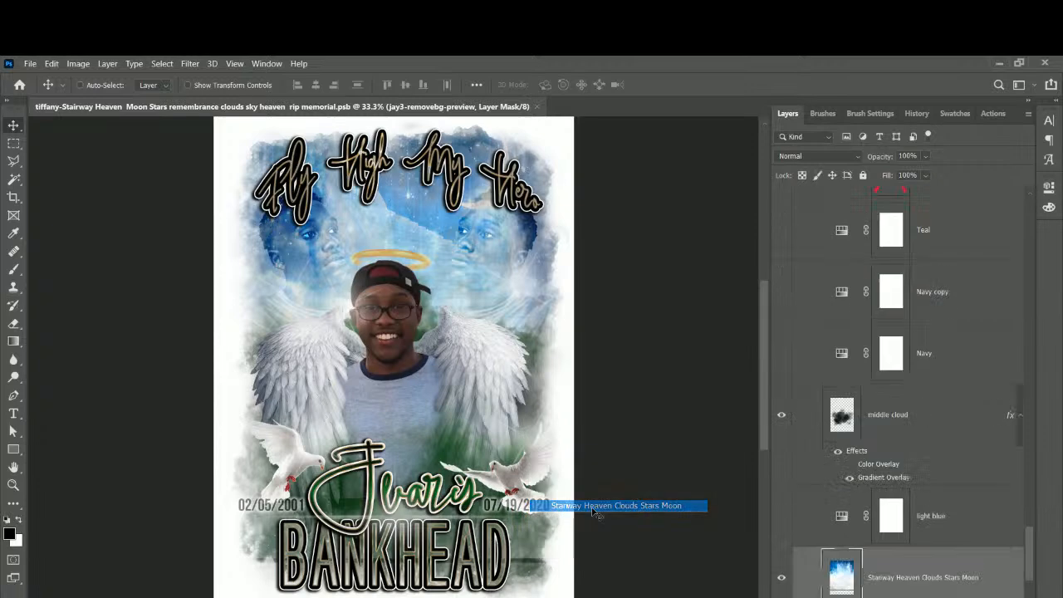
left_click(781, 578)
left_click(781, 577)
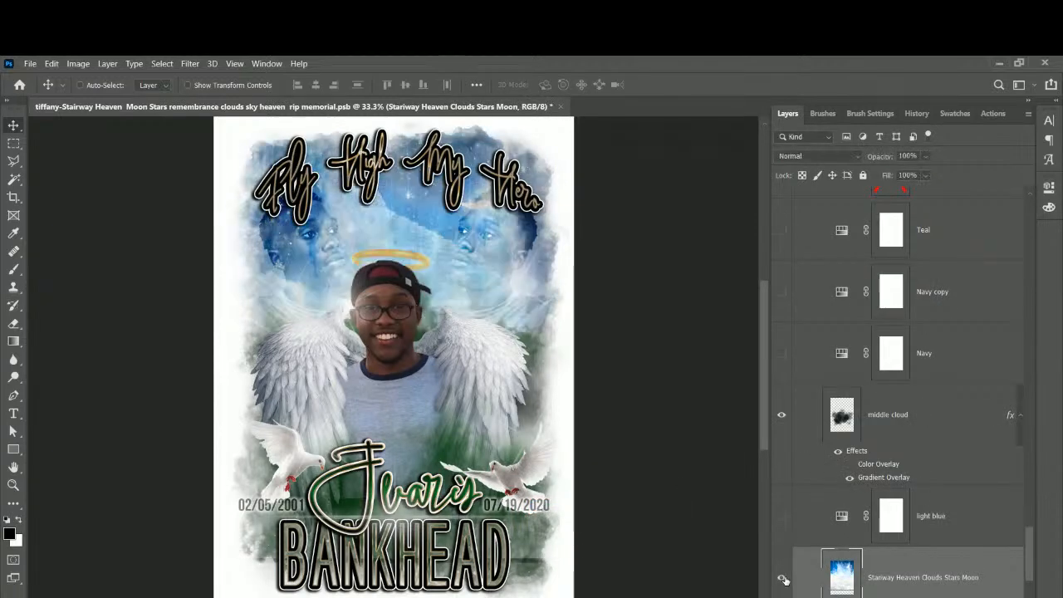
scroll(846, 581, "down", 3)
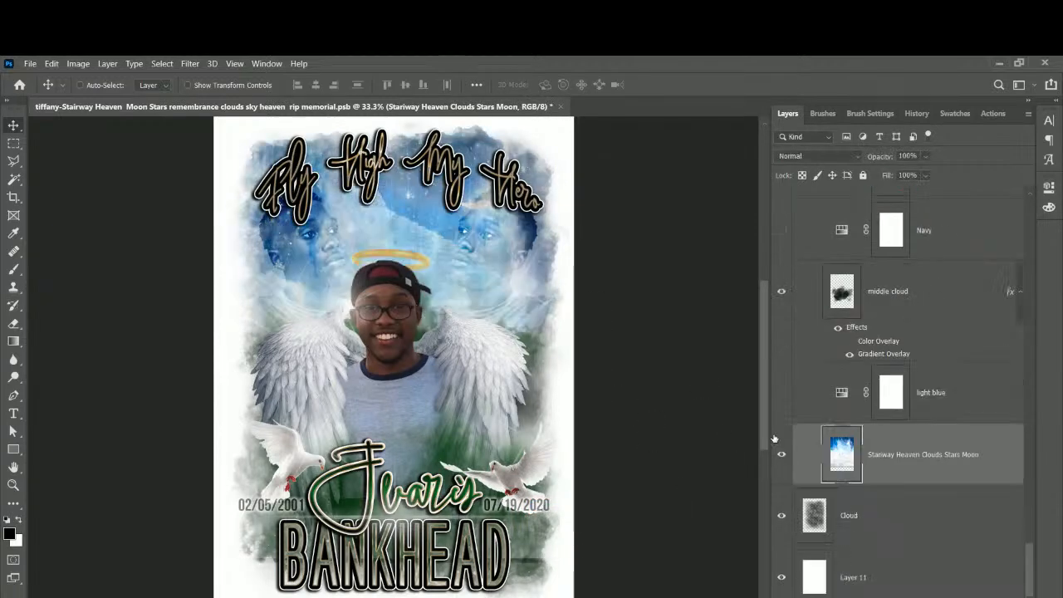
key("ctrl+shift+alt+n")
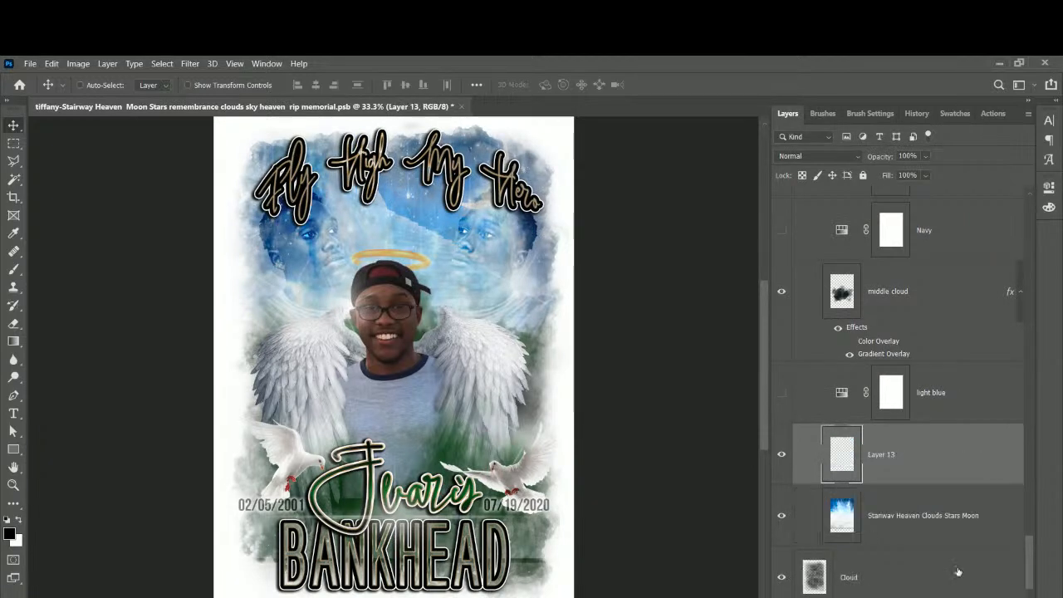
key("ctrl+z")
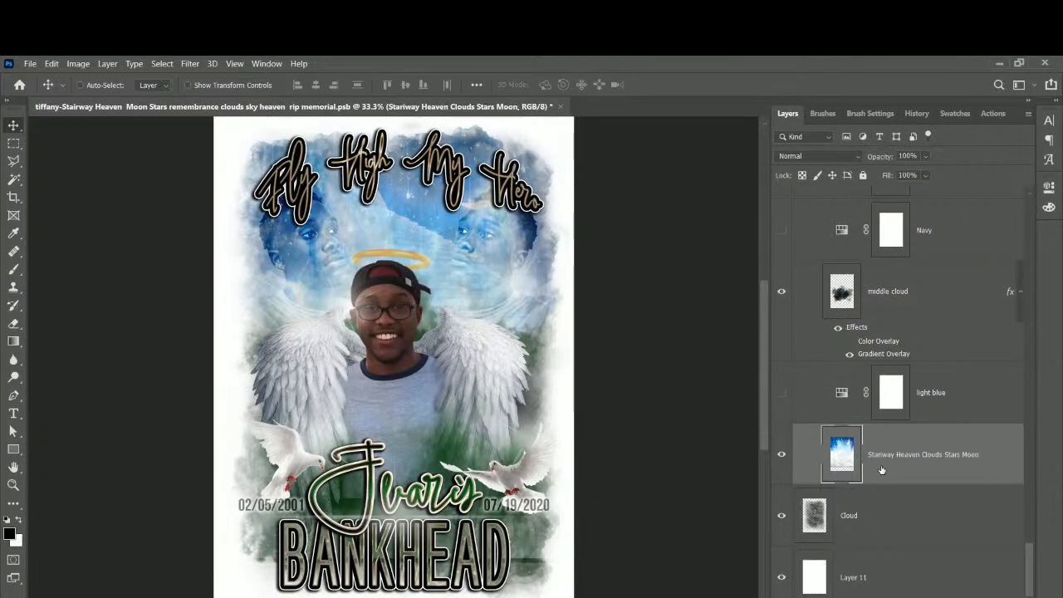
left_click(885, 596)
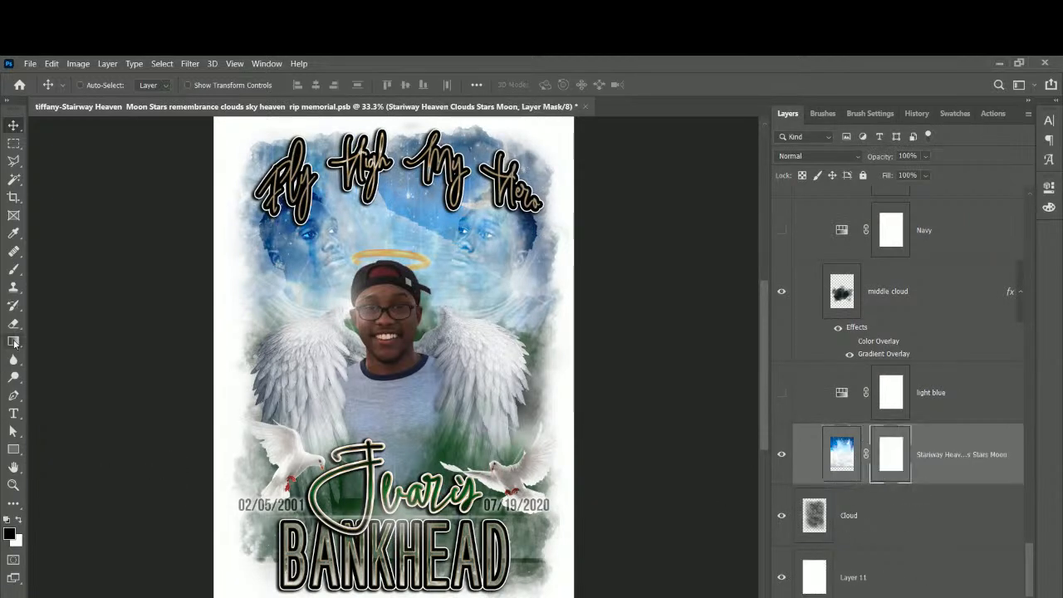
left_click(14, 269)
mouse_move(224, 575)
left_mouse_down()
mouse_move(304, 594)
mouse_move(530, 591)
mouse_move(373, 597)
left_mouse_up()
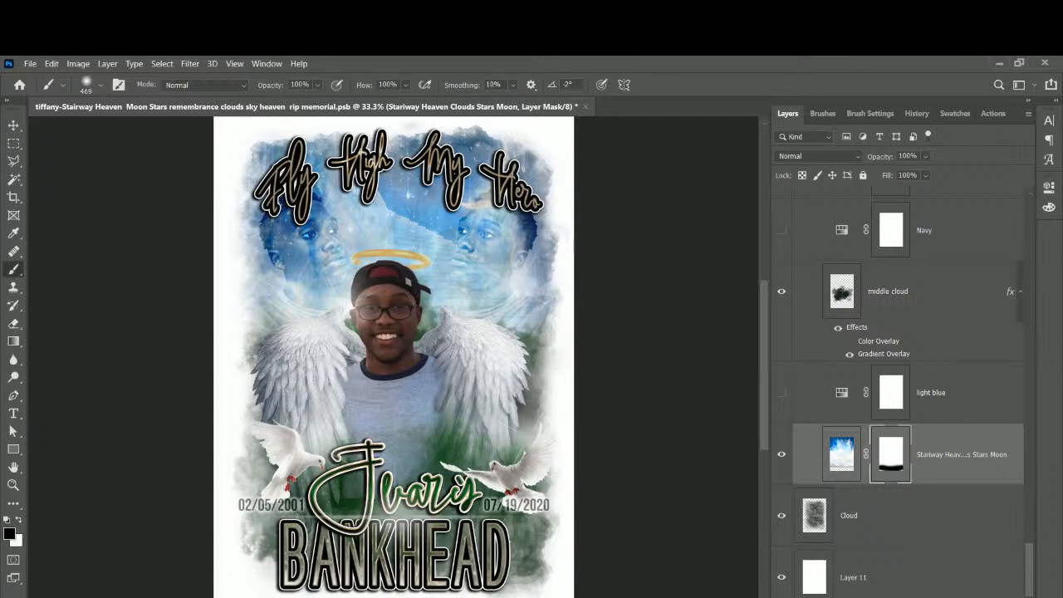
Select the Cloud layer and hide the white background layer after checking it.
left_click(912, 523)
left_click(782, 578)
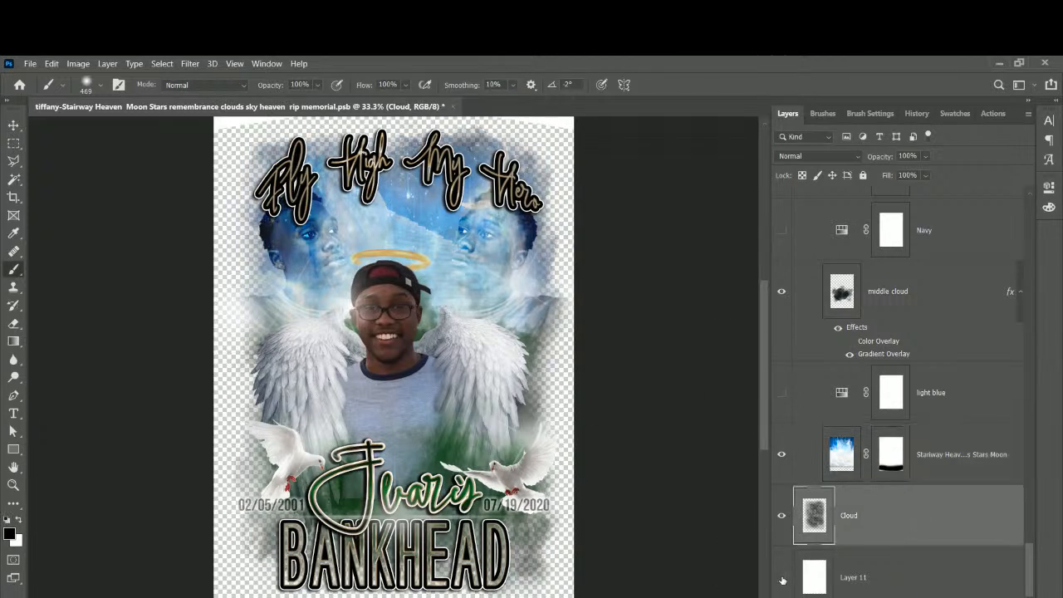
left_click(781, 578)
left_click(781, 577)
Hide the KeepON4Printing layer.
scroll(814, 349, "up", 15)
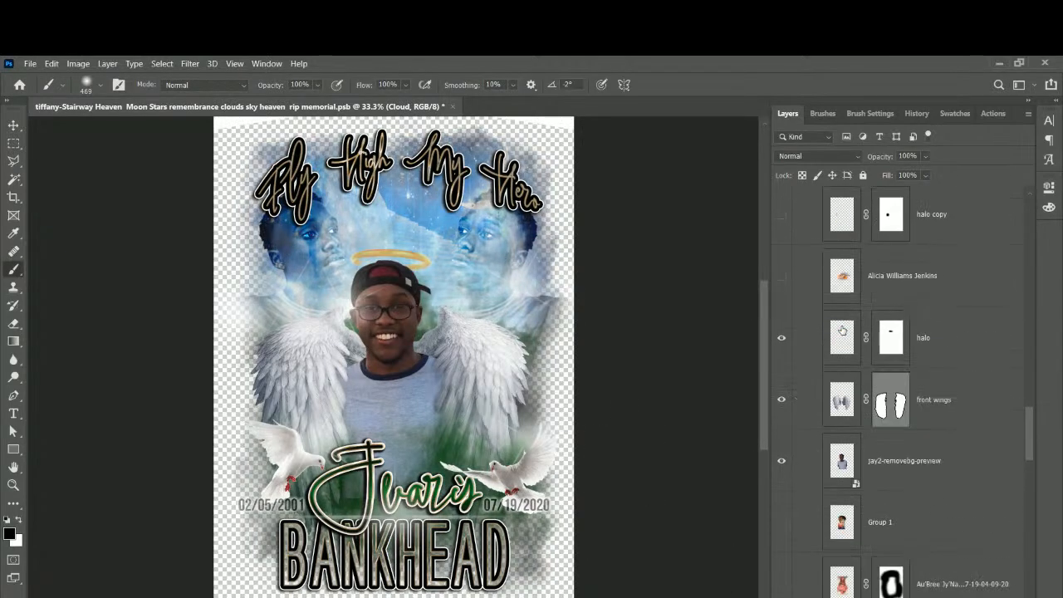
scroll(841, 330, "up", 5)
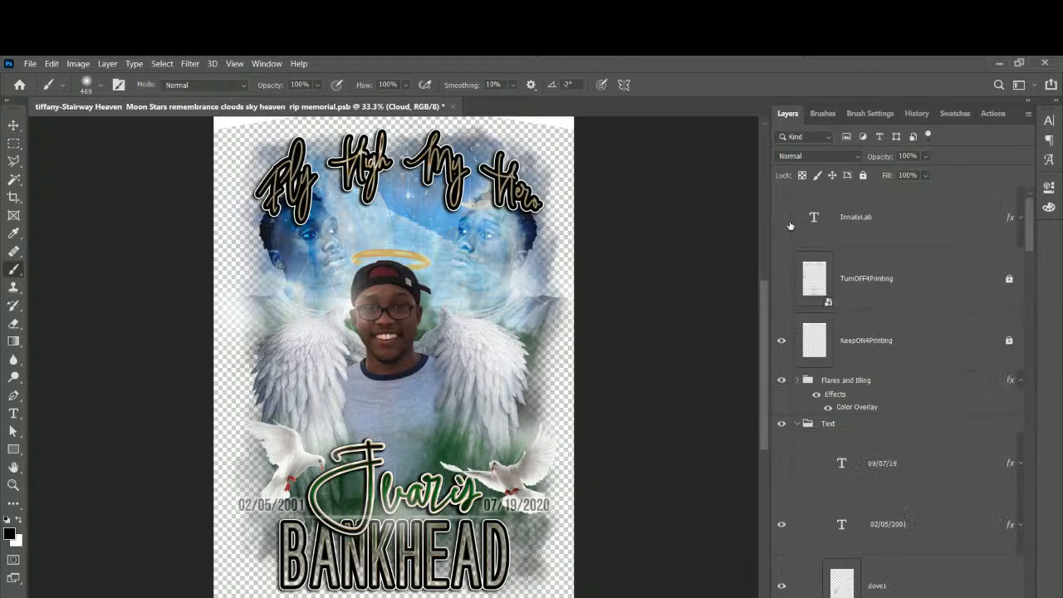
left_click(781, 340)
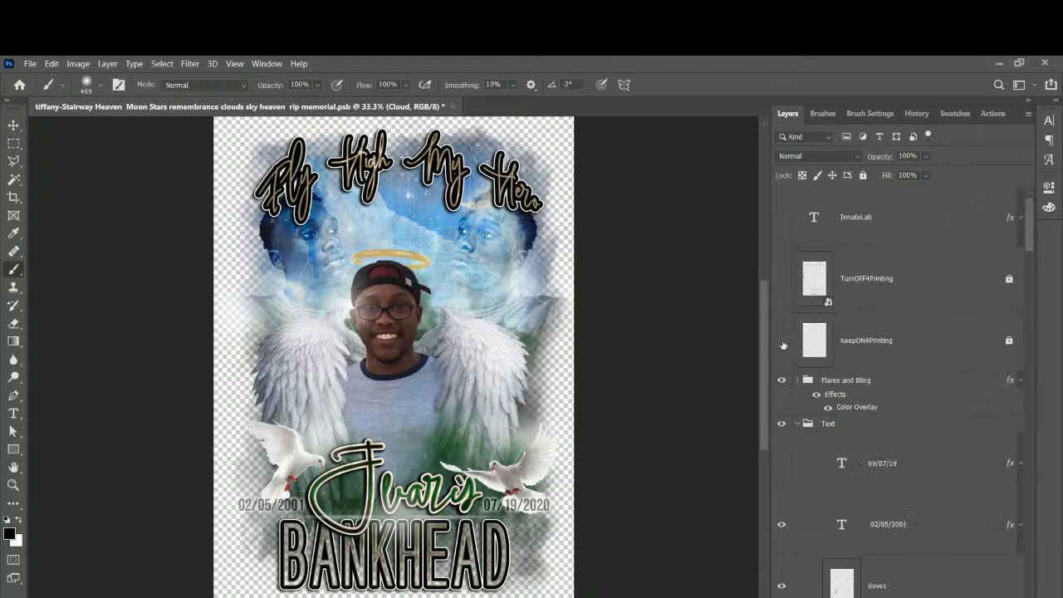
Show the white background layer while keeping the light blue layer switched off.
scroll(633, 334, "down", 1)
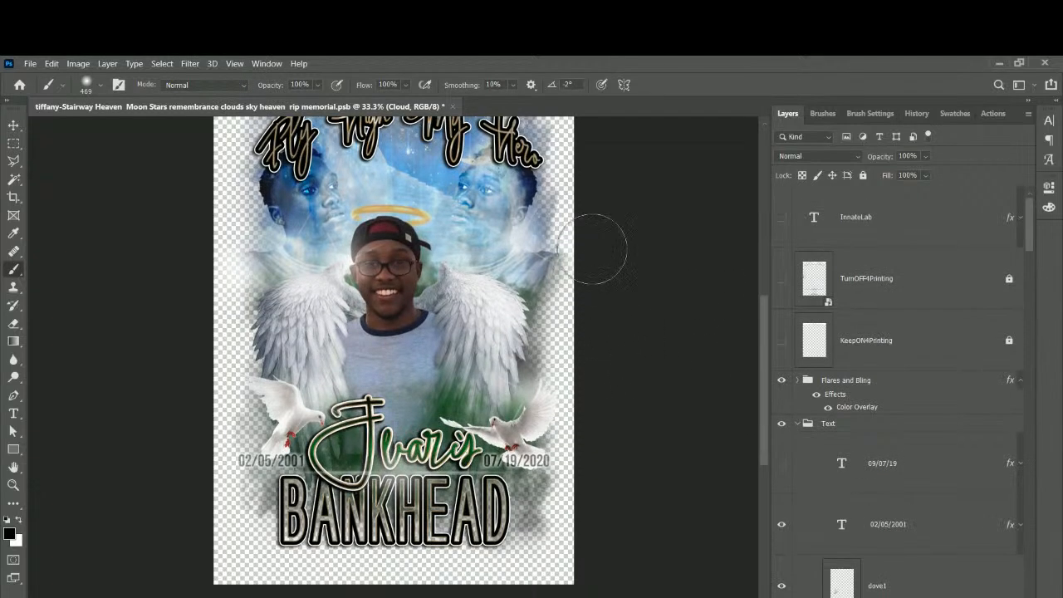
scroll(839, 349, "down", 15)
scroll(839, 353, "down", 15)
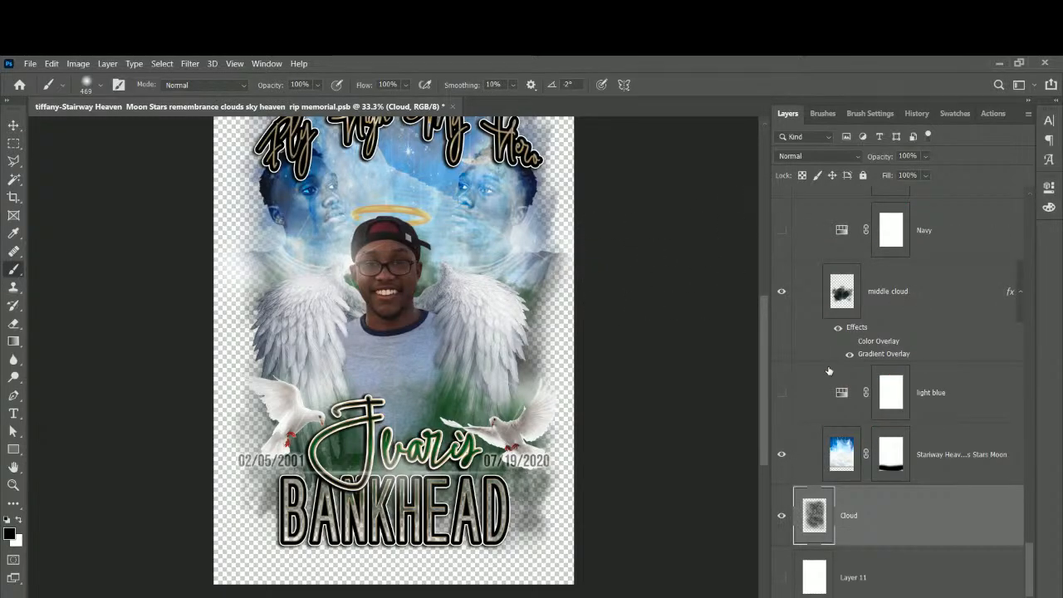
left_click(781, 392)
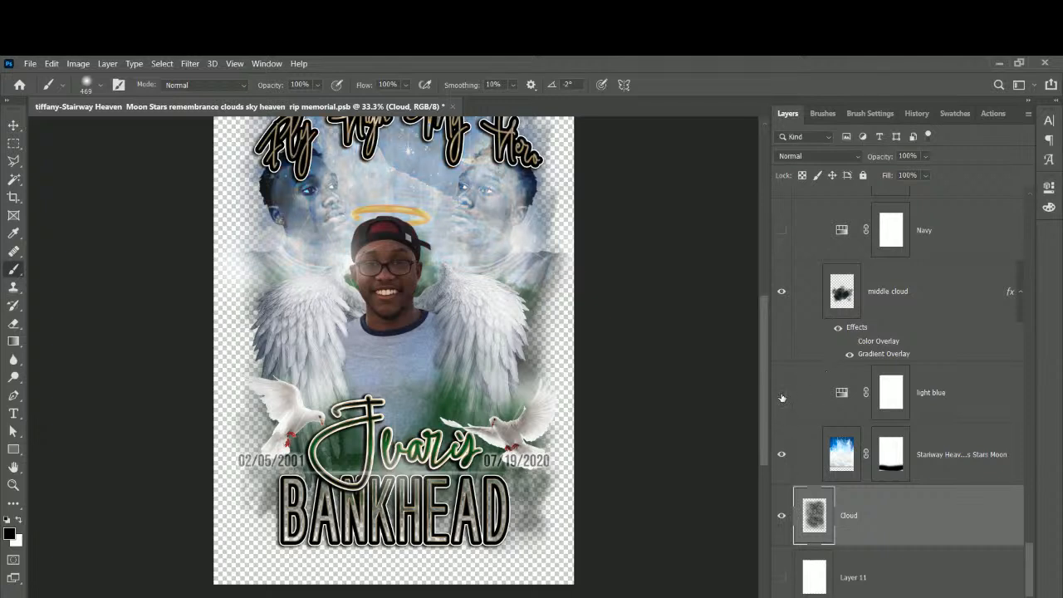
left_click(781, 394)
left_click(781, 577)
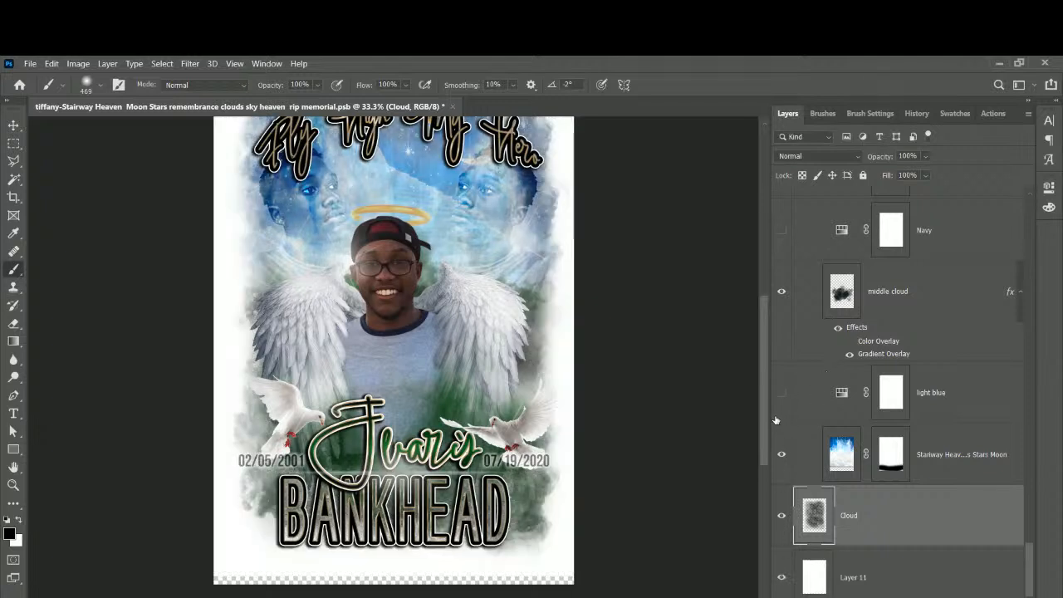
left_click(781, 393)
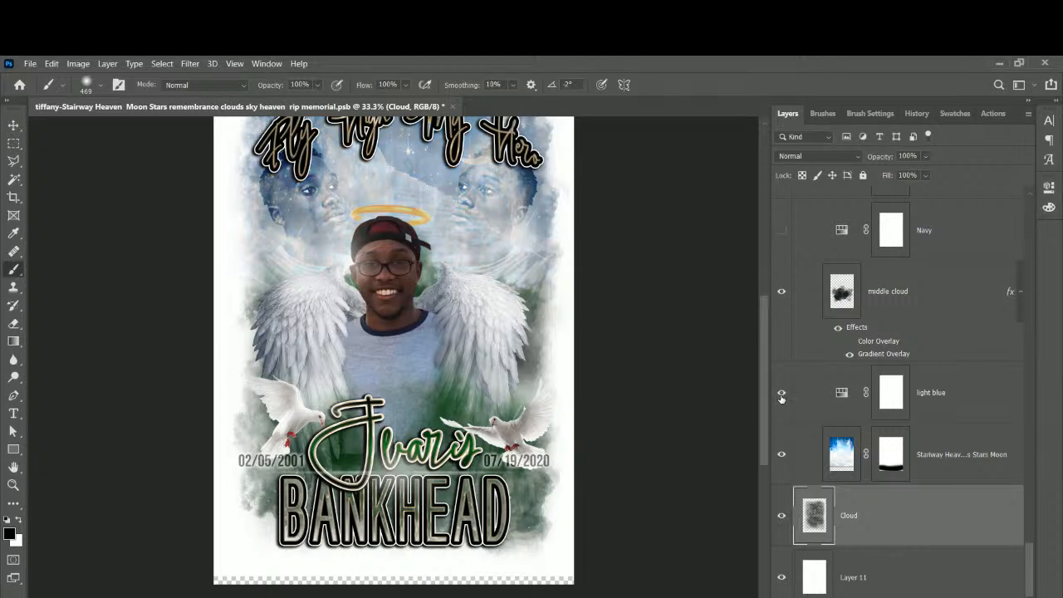
left_click(781, 394)
scroll(678, 397, "up", 3)
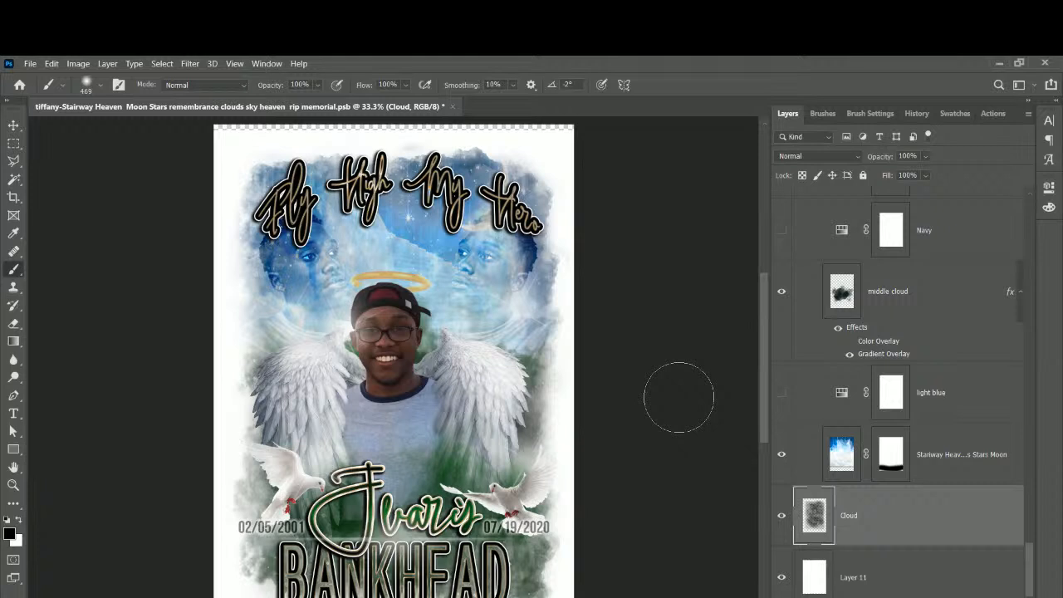
scroll(608, 407, "down", 1)
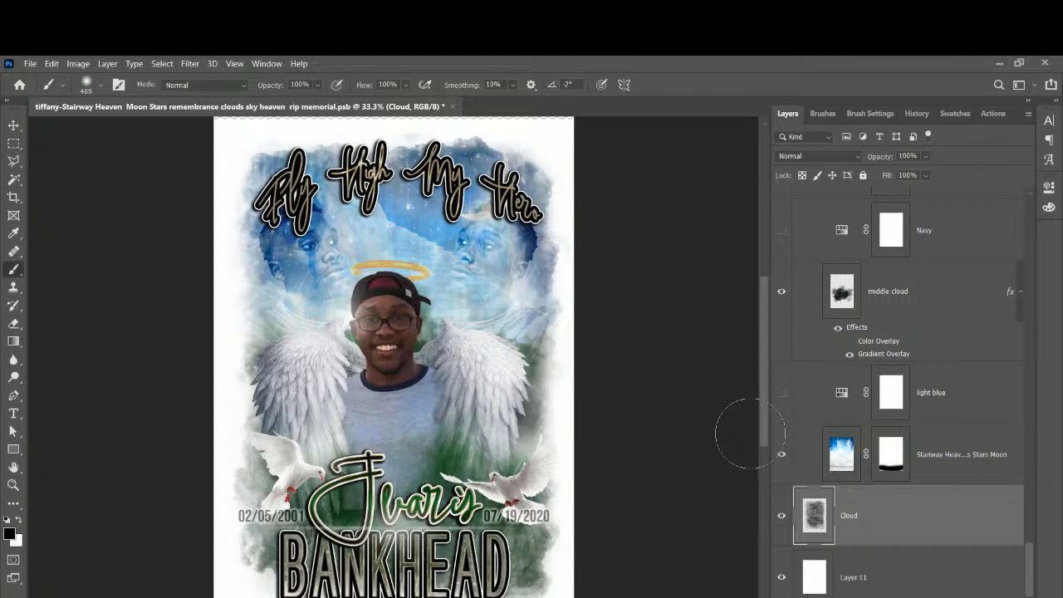
key("ctrl+plus")
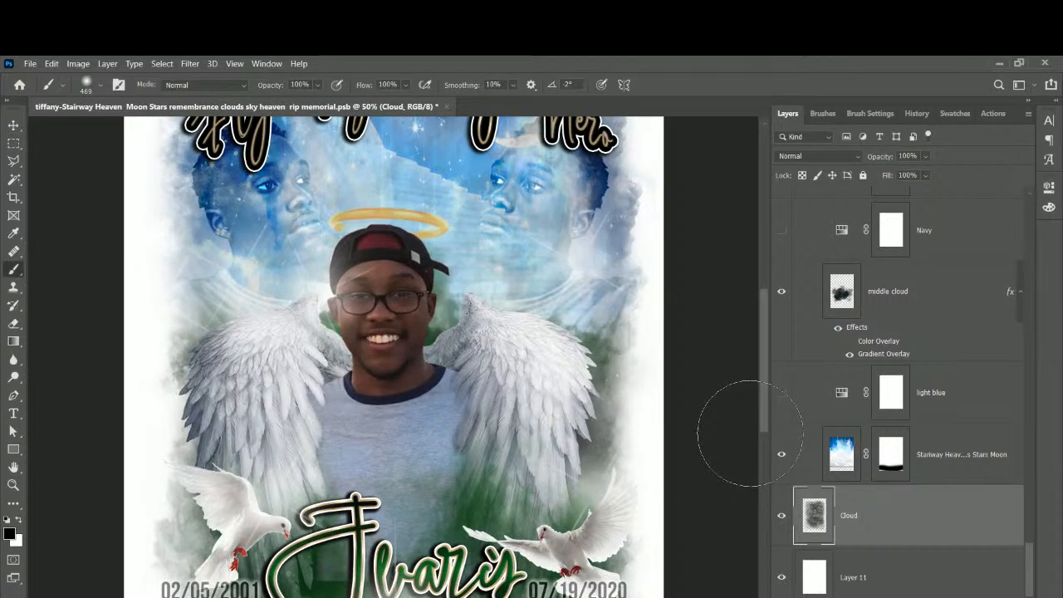
scroll(749, 434, "up", 5)
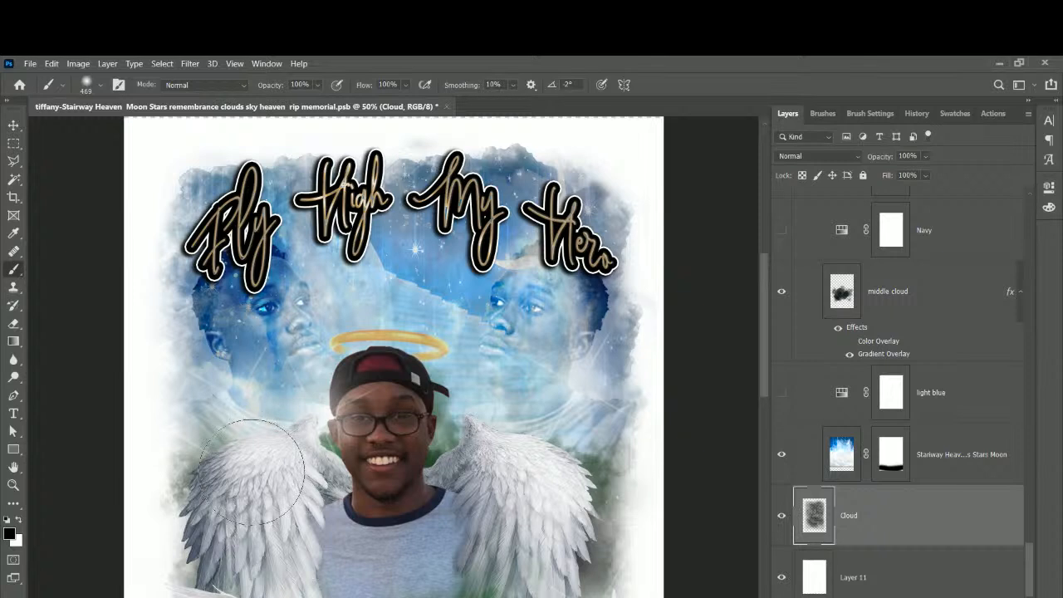
left_click(14, 125)
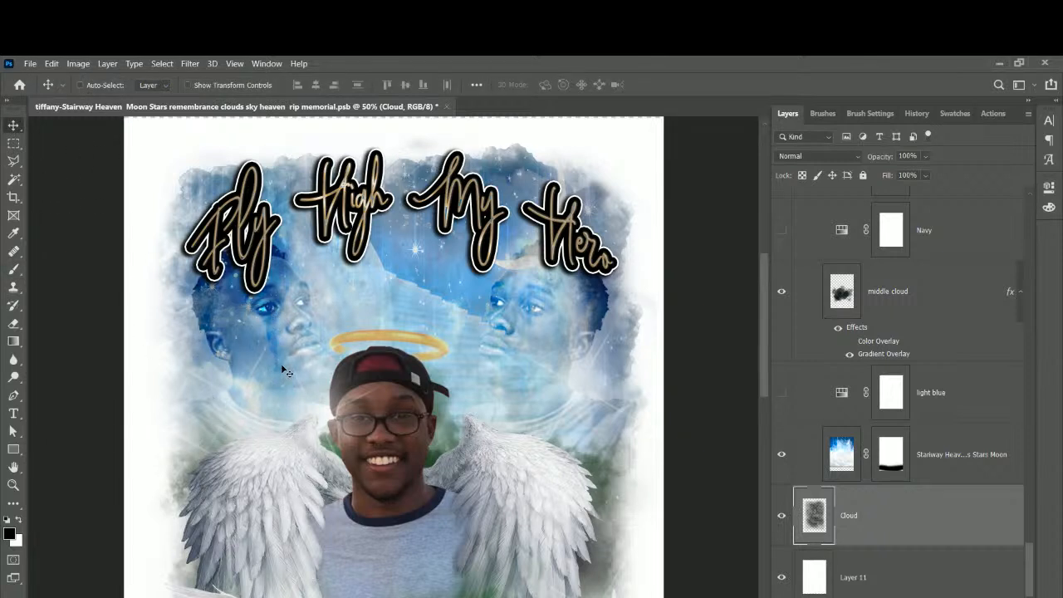
left_click(781, 455)
left_click(781, 455)
left_click(843, 458)
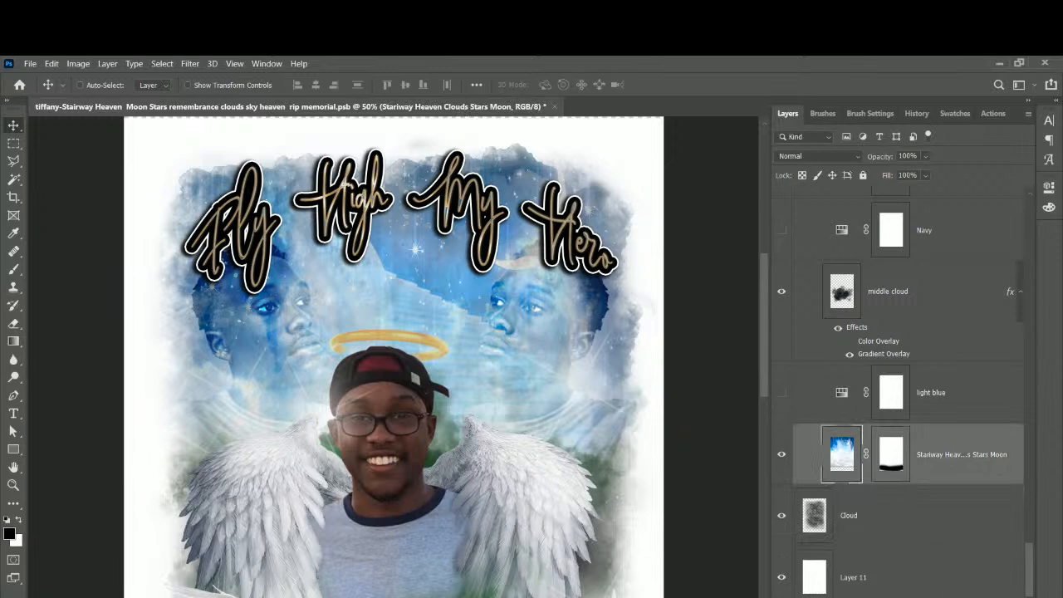
Add a new empty layer and hide the left jay3-removebg-preview face.
key("ctrl+shift+alt+n")
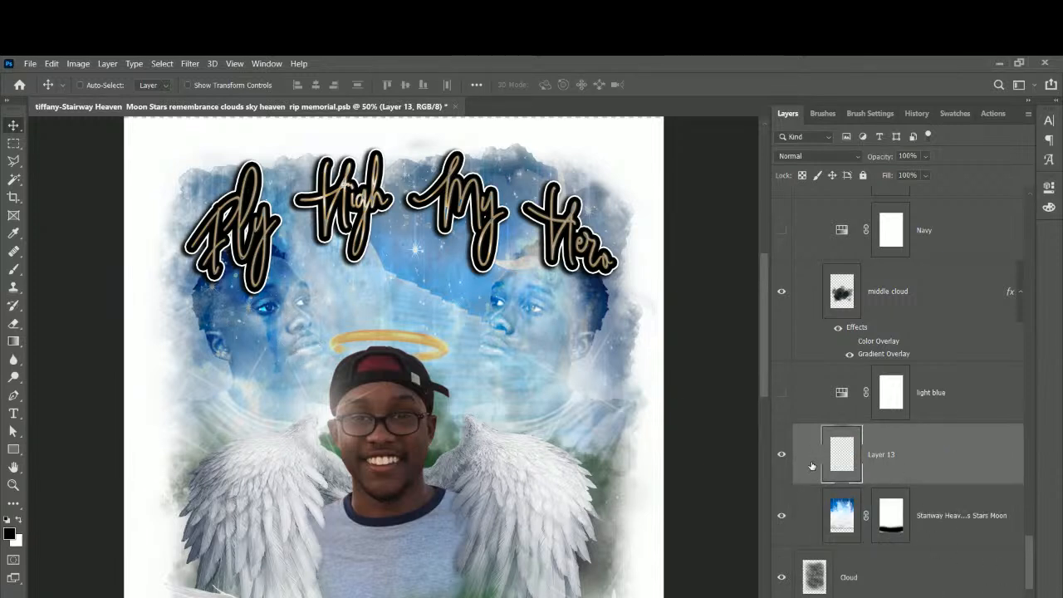
scroll(784, 402, "up", 5)
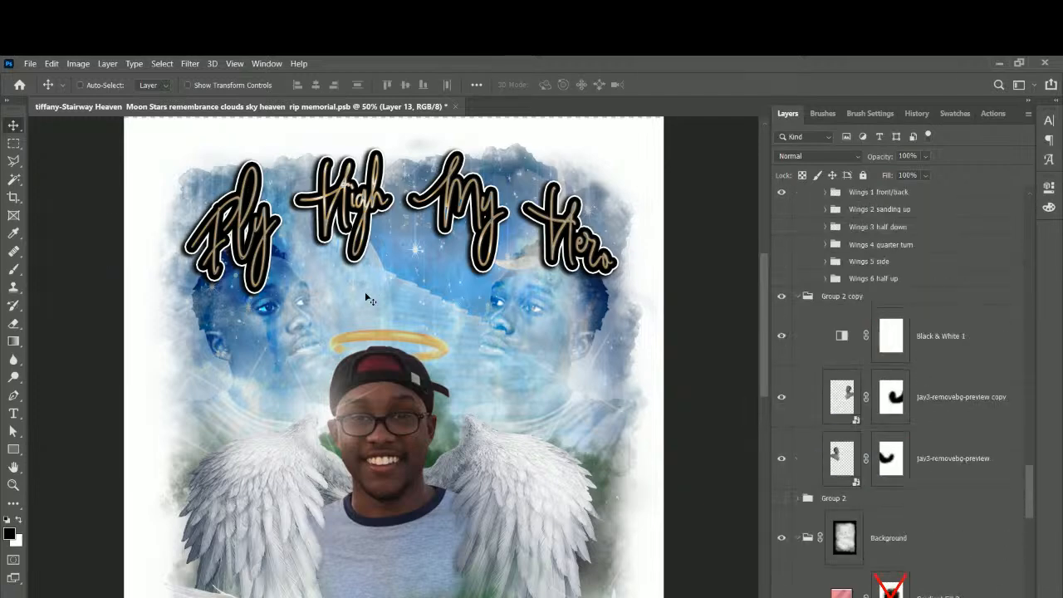
right_click(246, 326)
left_click(274, 355)
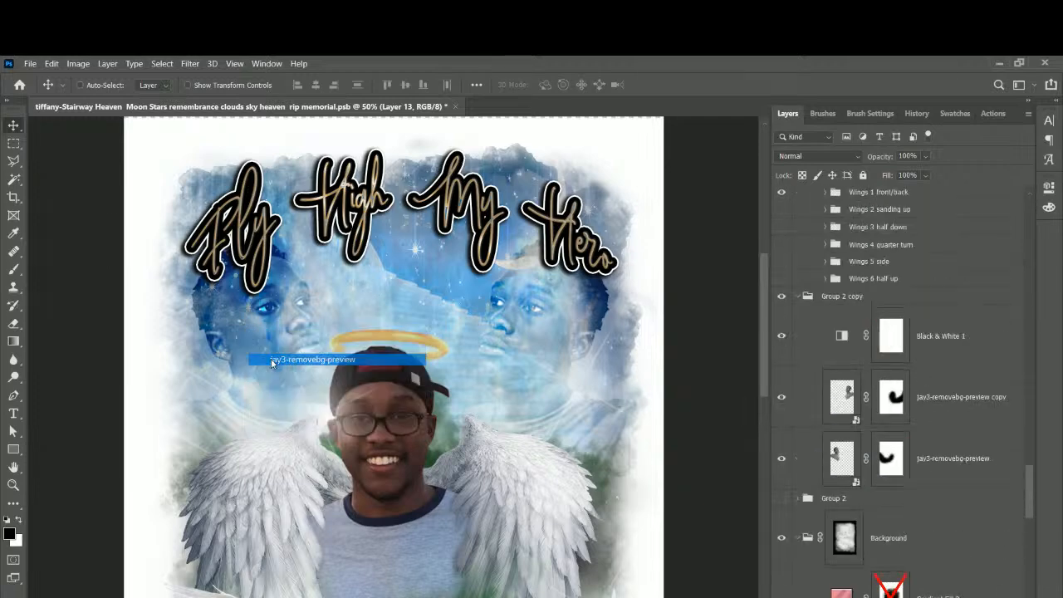
left_click(781, 459)
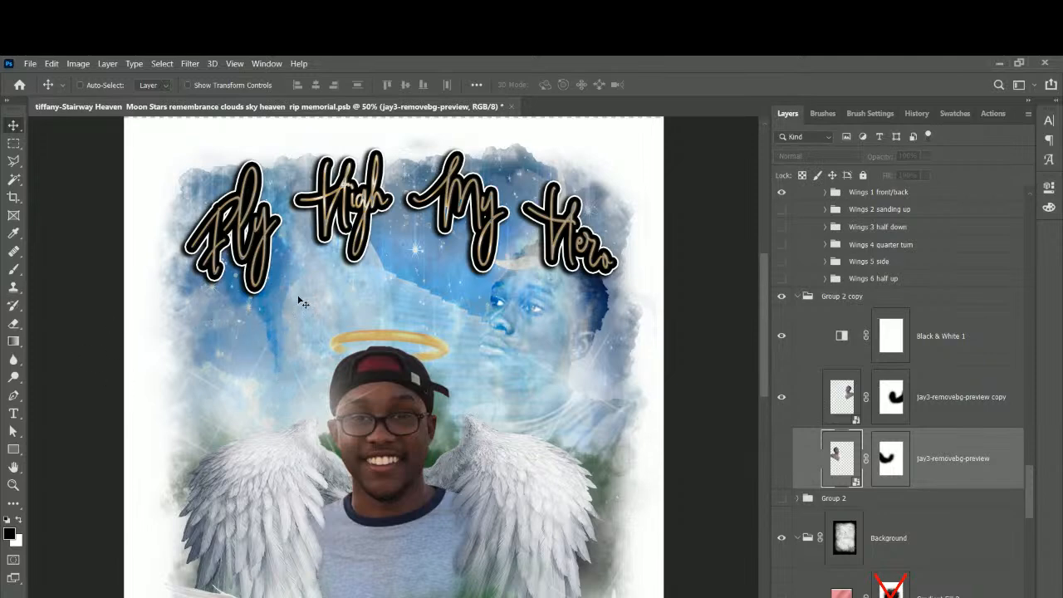
Reselect the new Layer 13 and switch to the Brush tool.
scroll(901, 463, "down", 10)
left_click(898, 366)
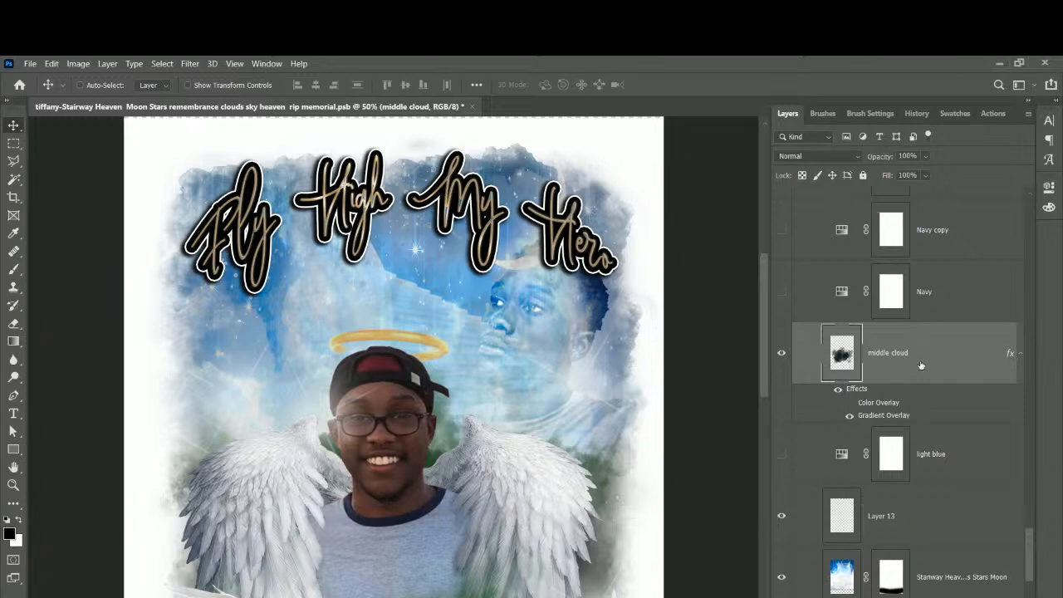
scroll(920, 361, "down", 2)
left_click(951, 463)
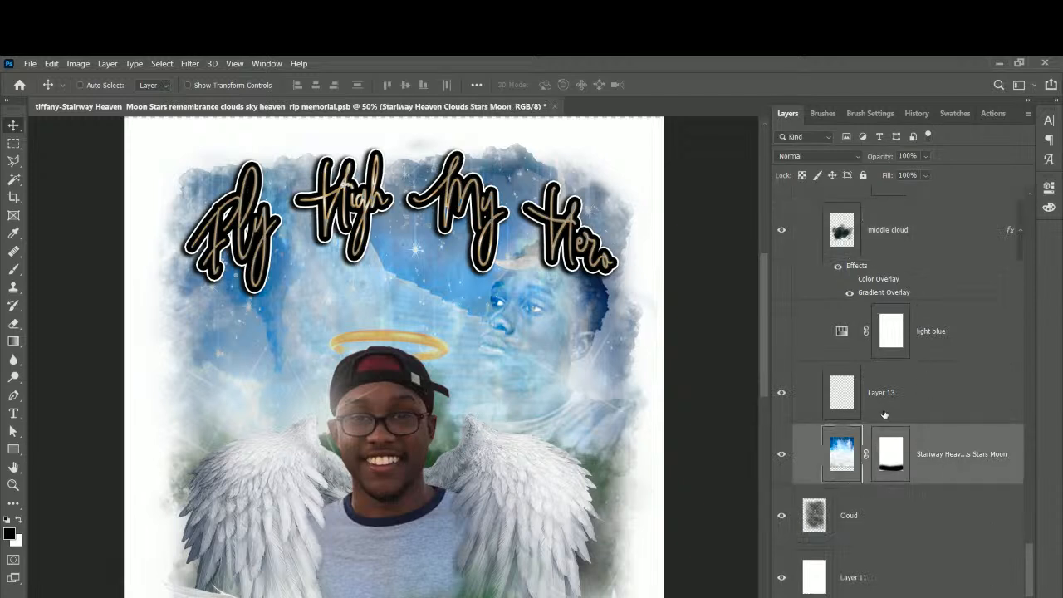
left_click(884, 407)
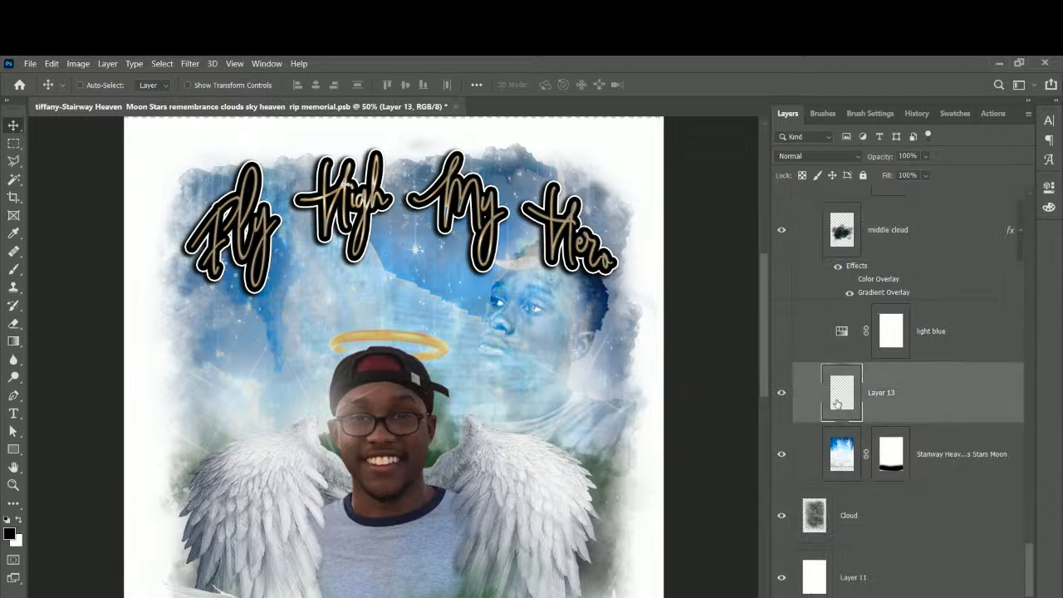
left_click(13, 268)
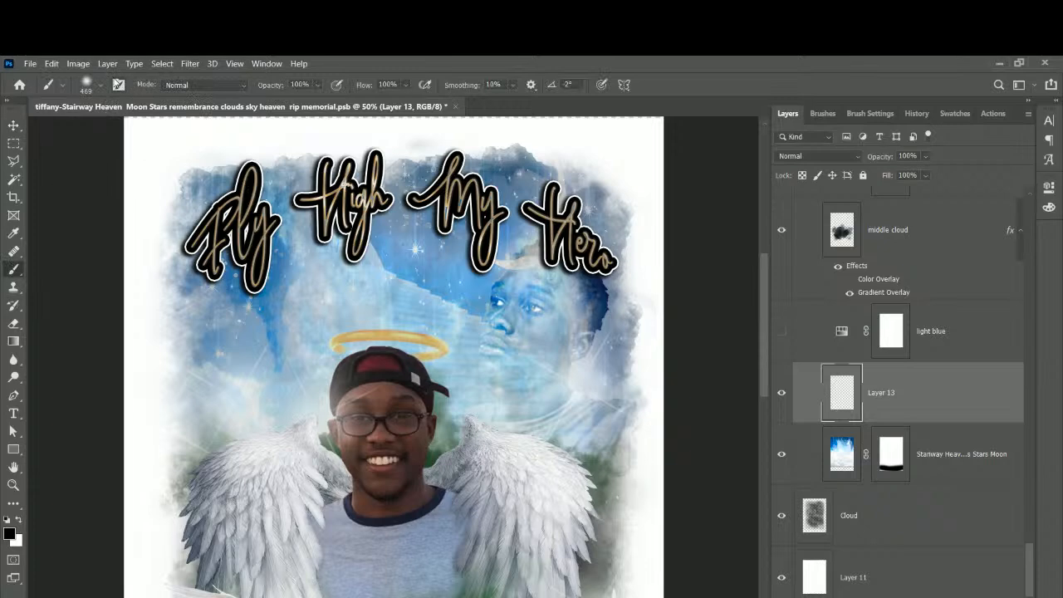
Stamp a dark cloud on Layer 13's upper-left sky with the Thunderstorm 2033 px cloud brush.
left_click(102, 87)
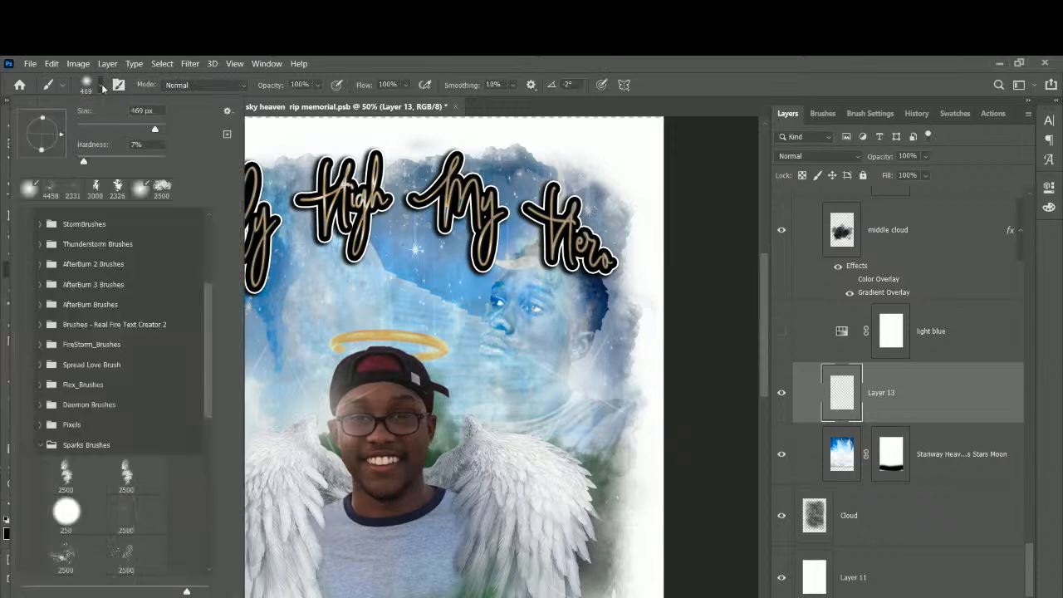
left_click(161, 188)
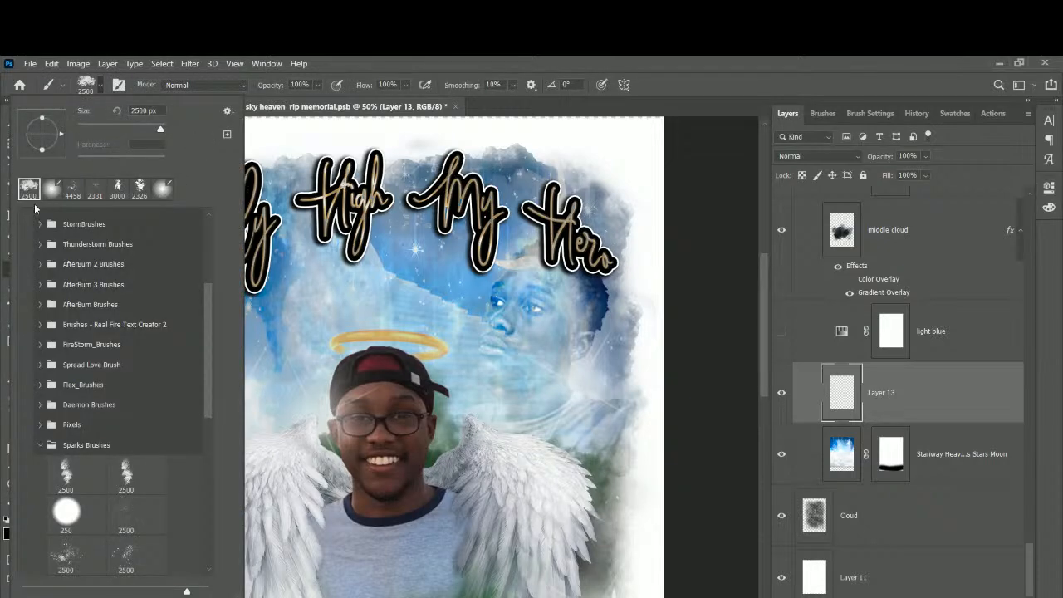
left_click(380, 57)
left_click(102, 87)
scroll(176, 383, "down", 3)
scroll(176, 385, "up", 5)
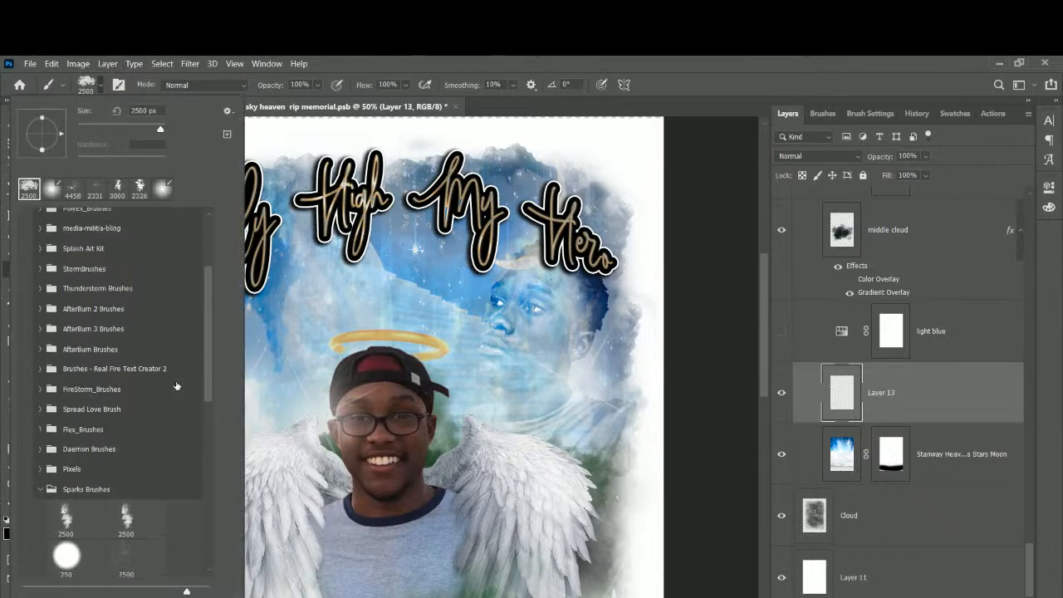
scroll(48, 249, "up", 1)
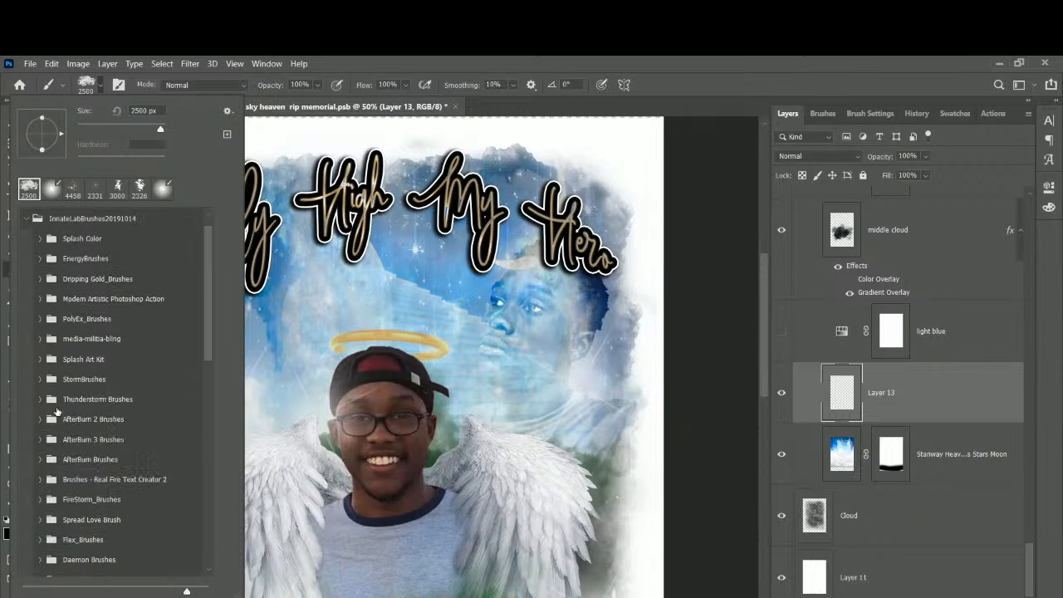
scroll(56, 411, "down", 1)
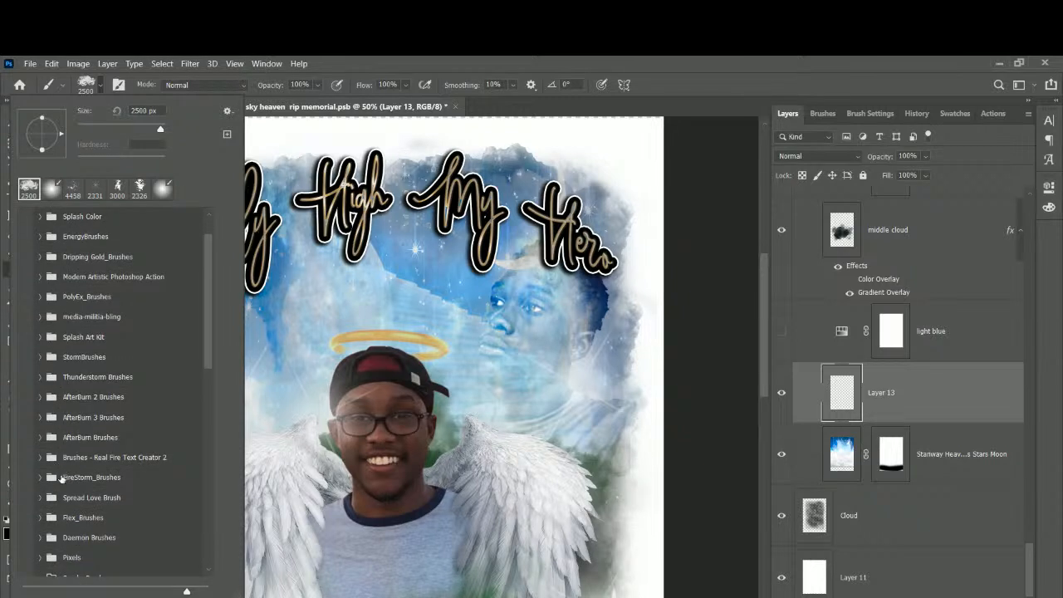
scroll(60, 473, "down", 1)
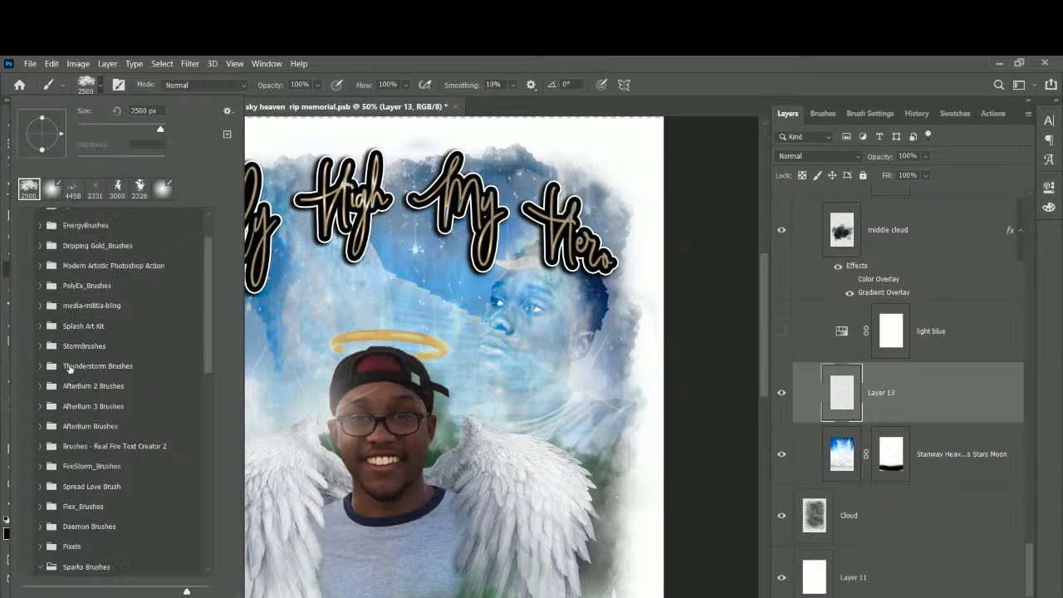
left_click(39, 366)
left_click(126, 394)
left_click(407, 63)
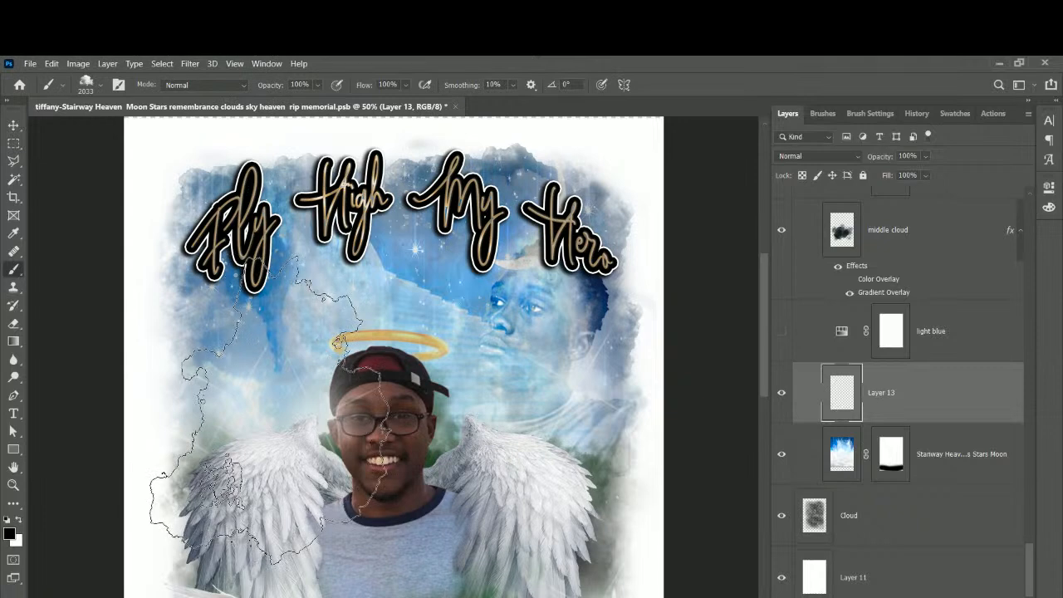
left_click(267, 408)
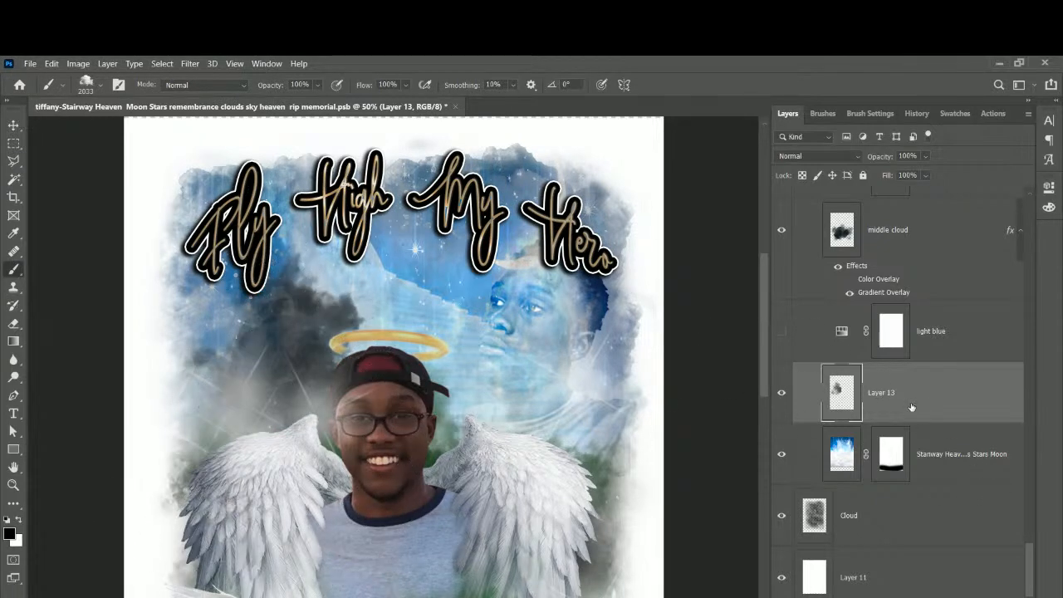
Give Layer 13 a white Color Overlay, sampled from the sky and lightened, turning the cloud to mist.
left_click(908, 597)
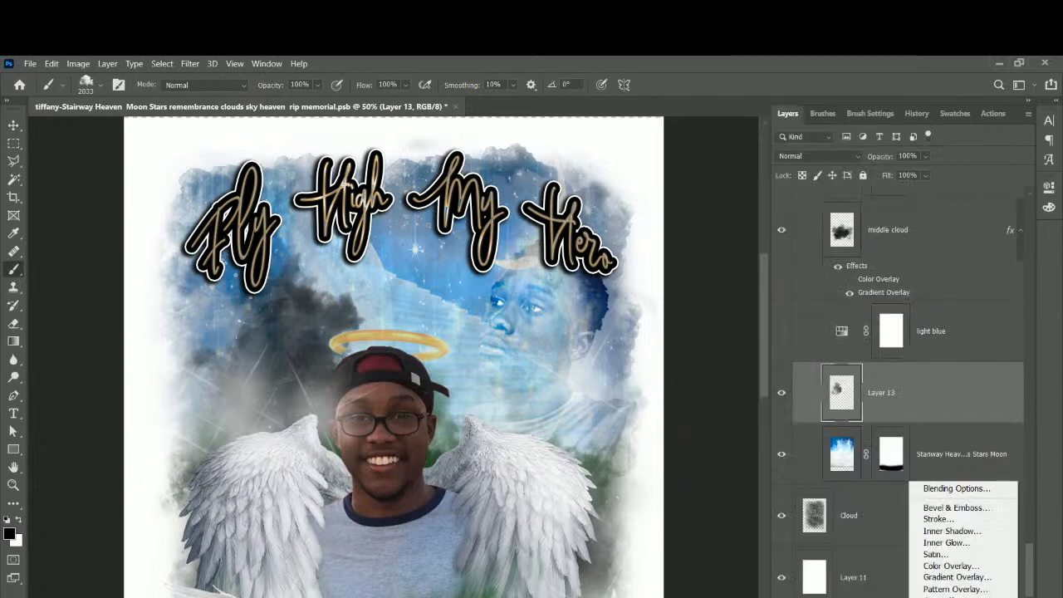
left_click(944, 565)
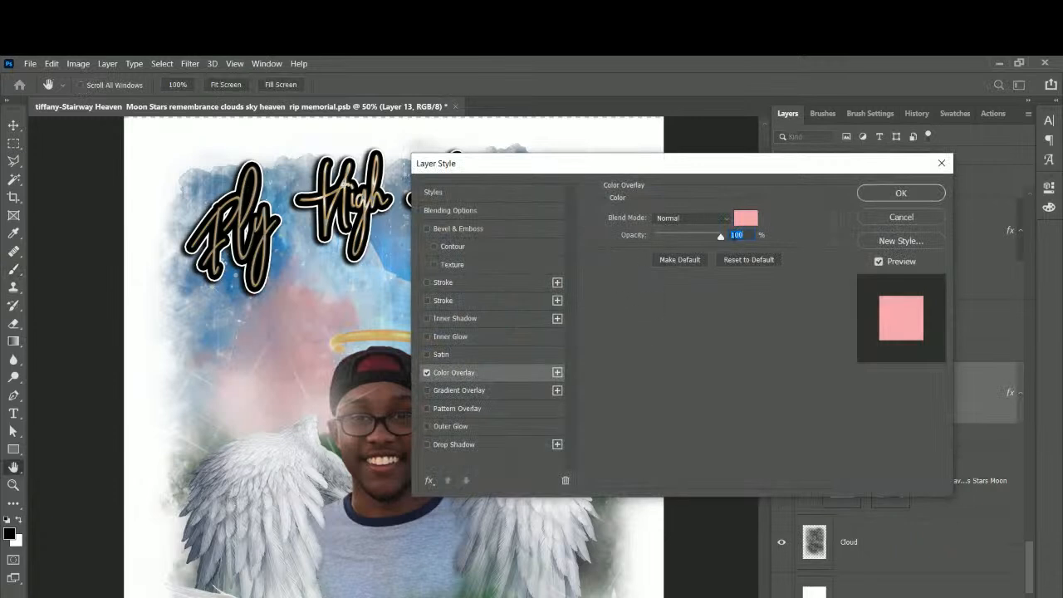
left_click(746, 218)
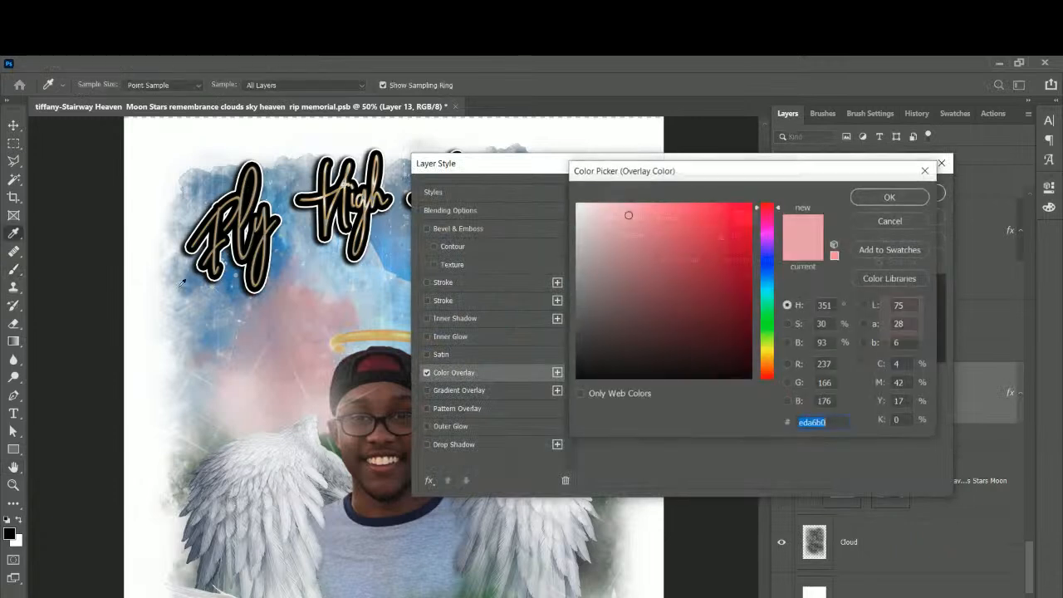
left_click(325, 269)
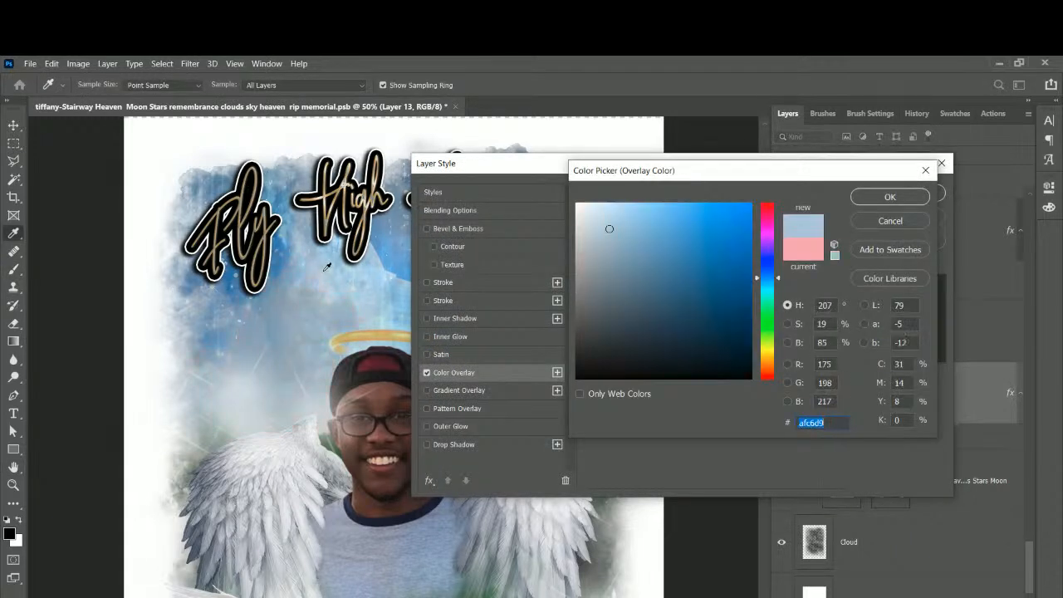
left_click_drag(649, 250, 562, 196)
left_click(889, 197)
left_click(901, 194)
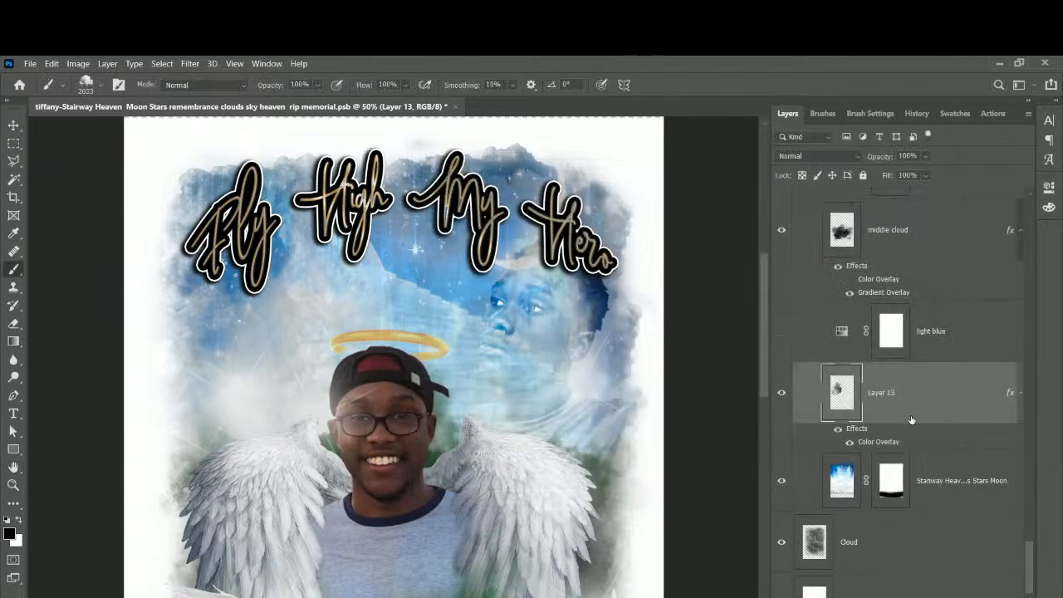
Scale the cloud down to about 43%, tilt it slightly, and place it in the upper-left sky.
key("ctrl+t")
left_click_drag(128, 232, 291, 348)
left_click_drag(333, 414, 264, 282)
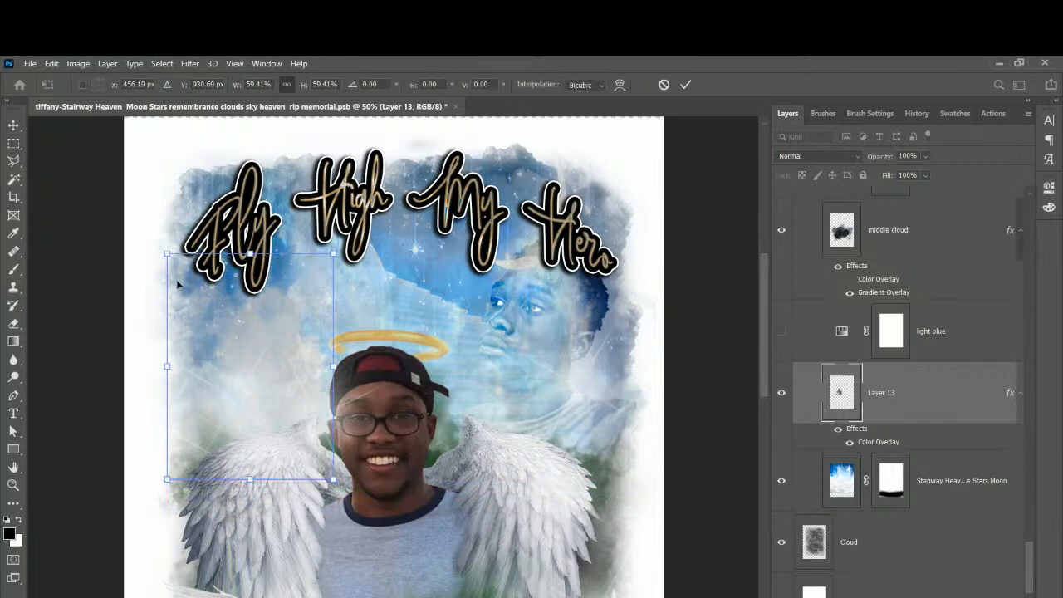
left_click_drag(157, 241, 241, 389)
left_click_drag(379, 489, 323, 426)
mouse_move(254, 358)
left_mouse_down()
mouse_move(318, 521)
mouse_move(273, 356)
left_mouse_up()
key("Return")
key("b")
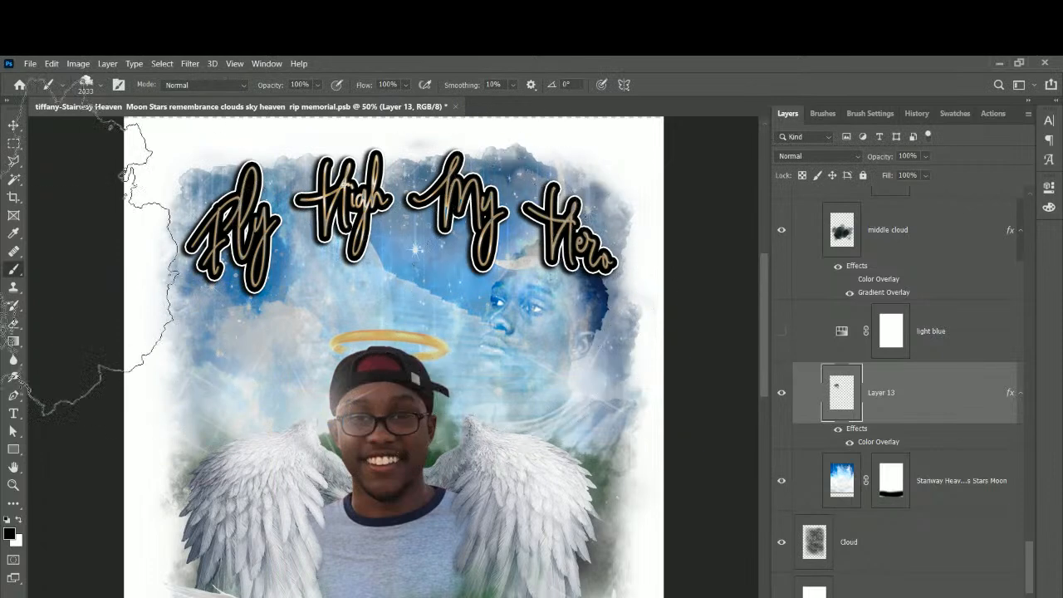
Select the jay3-removebg-preview copy layer and make the mirrored portrait visible again.
key("v")
right_click(567, 320)
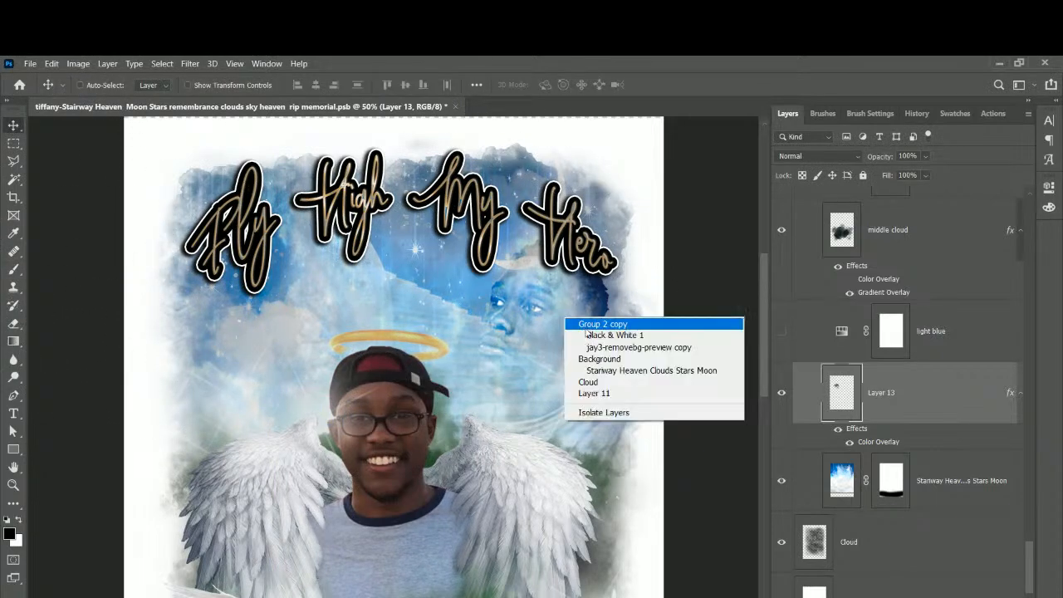
left_click(591, 347)
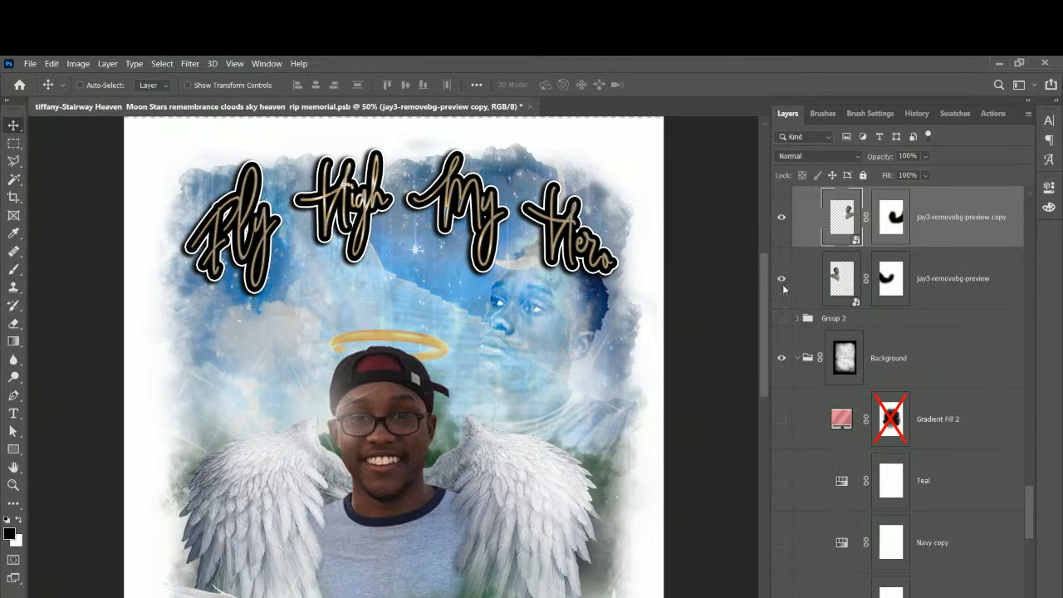
left_click(782, 282)
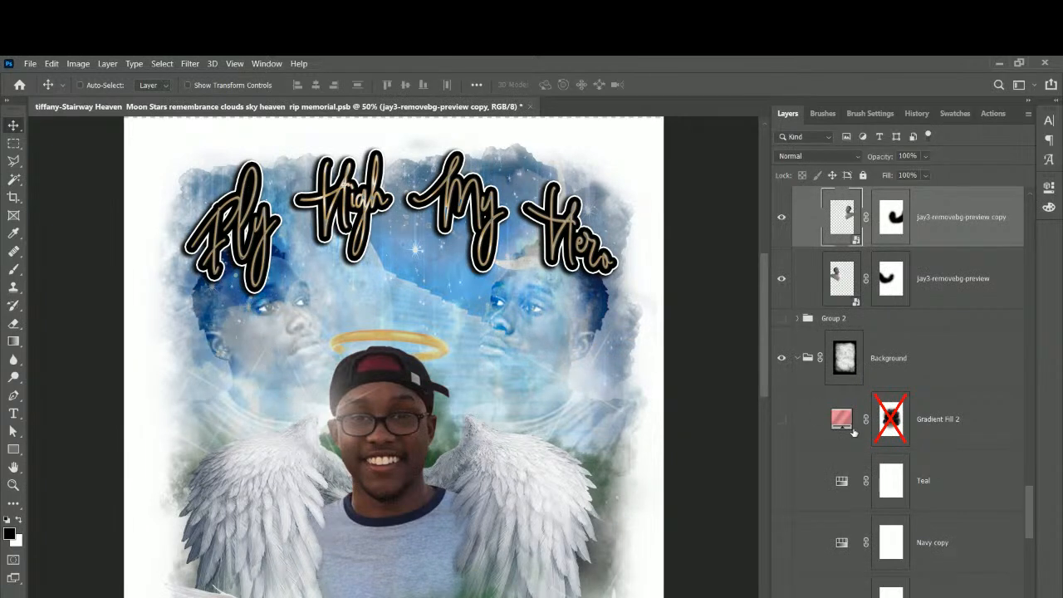
scroll(893, 462, "down", 5)
scroll(893, 462, "down", 4)
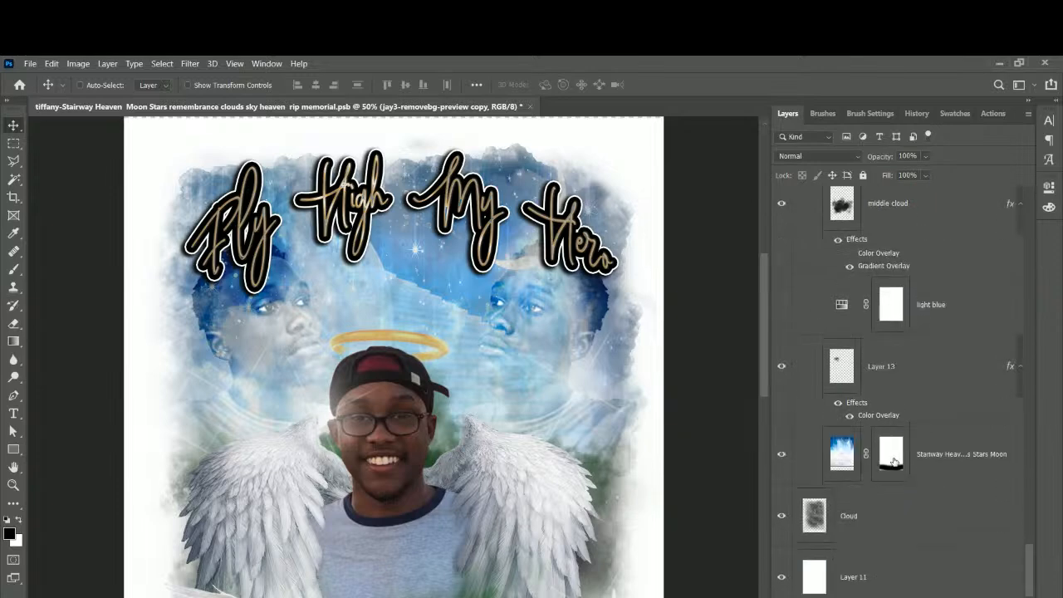
Open Layer 13's Color Overlay and eyedrop a sky blue from the image as its colour.
left_click(905, 381)
double_click(883, 417)
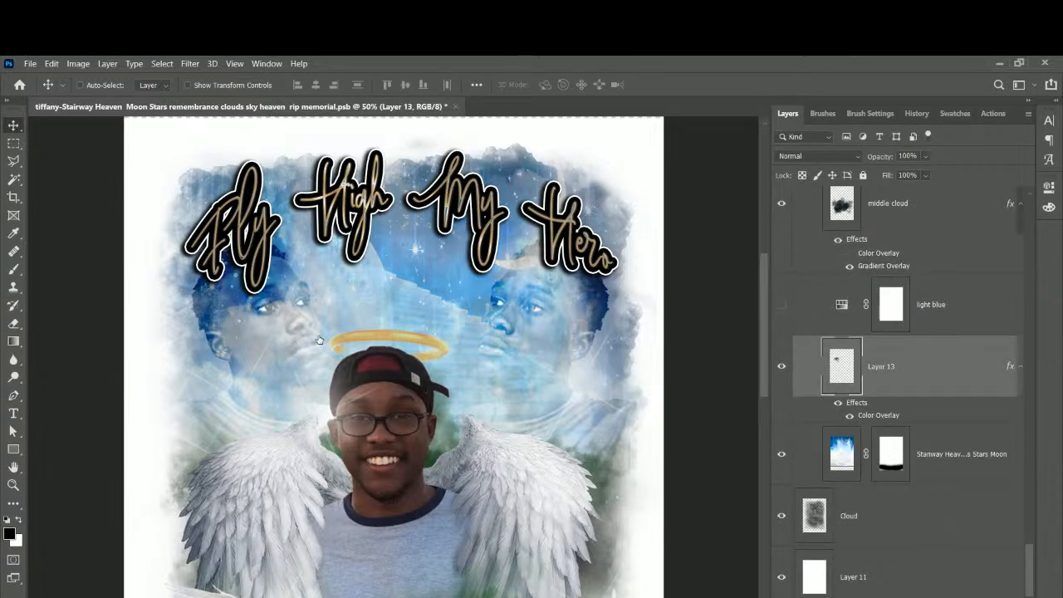
left_click(747, 216)
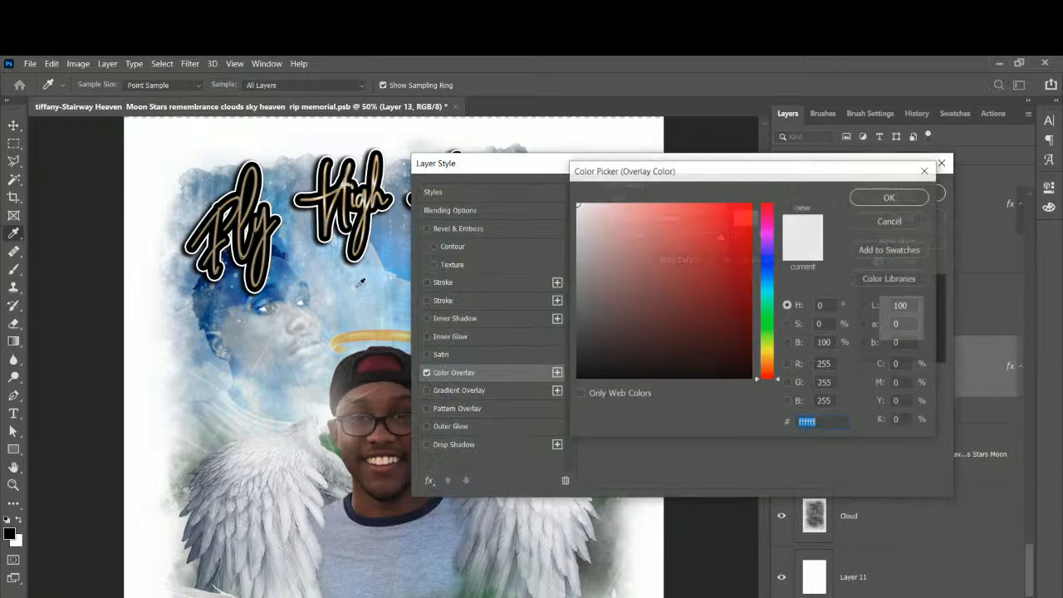
left_click(284, 272)
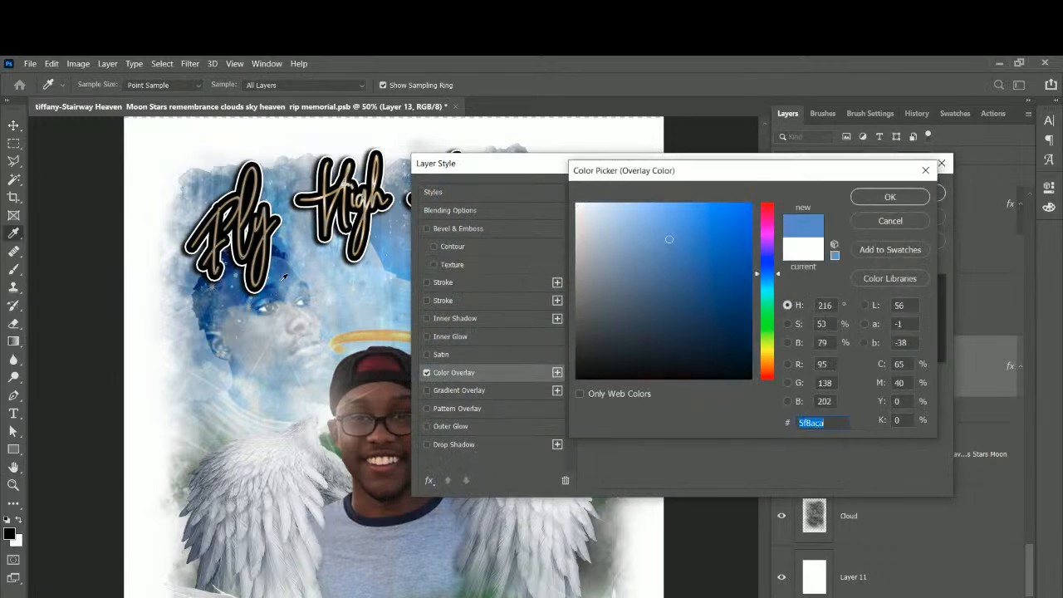
left_click(238, 296)
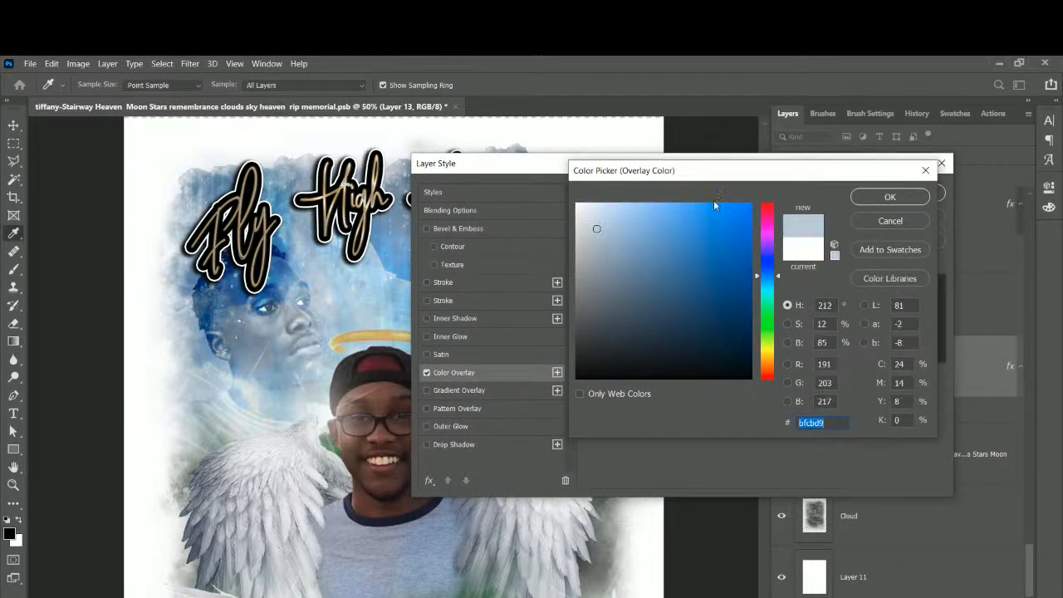
left_click(239, 284)
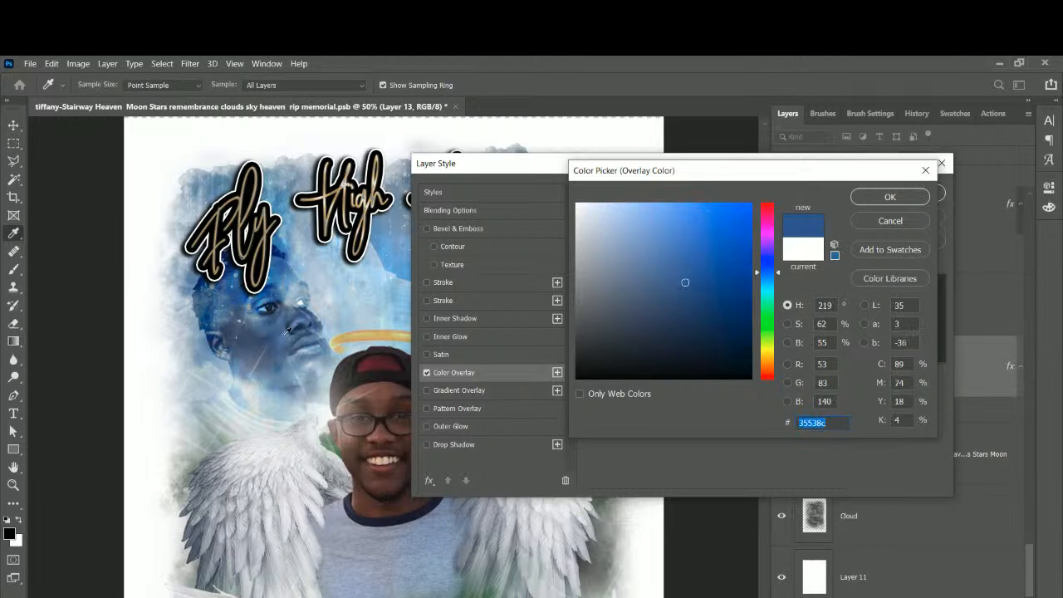
left_click(286, 263)
left_click(290, 275)
left_click(267, 296)
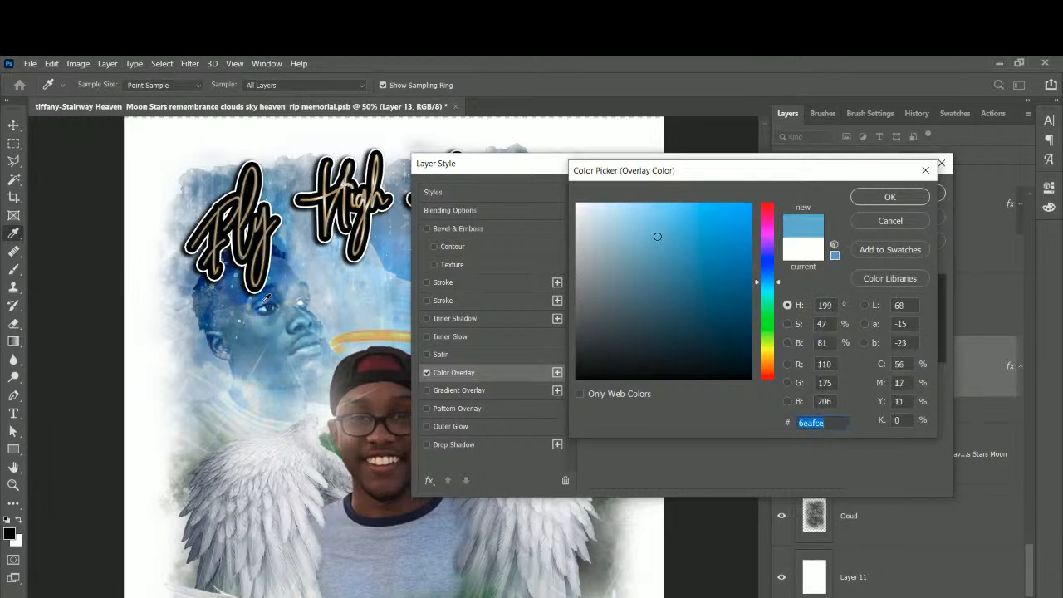
left_click(266, 295)
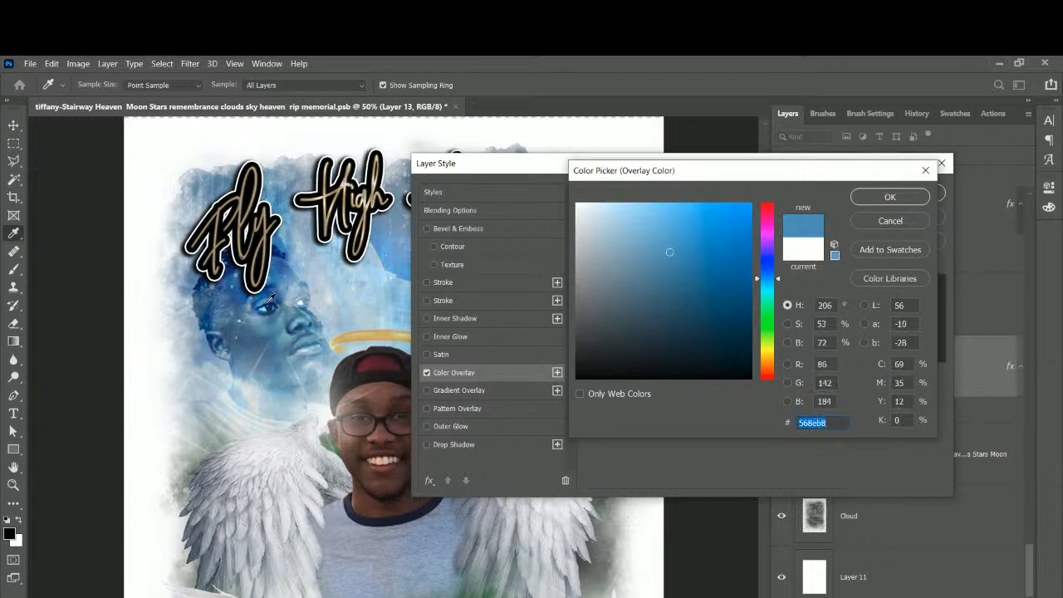
left_click(866, 198)
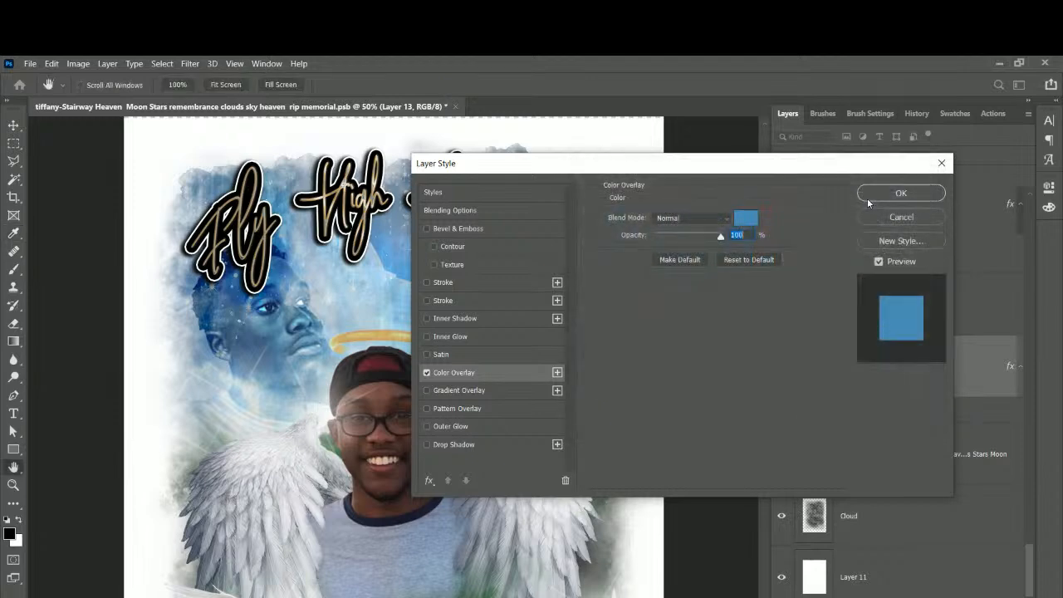
Resample the overlay colour to light sky blue #9fc4e0 and apply the Layer Style.
left_click_drag(814, 170, 1015, 185)
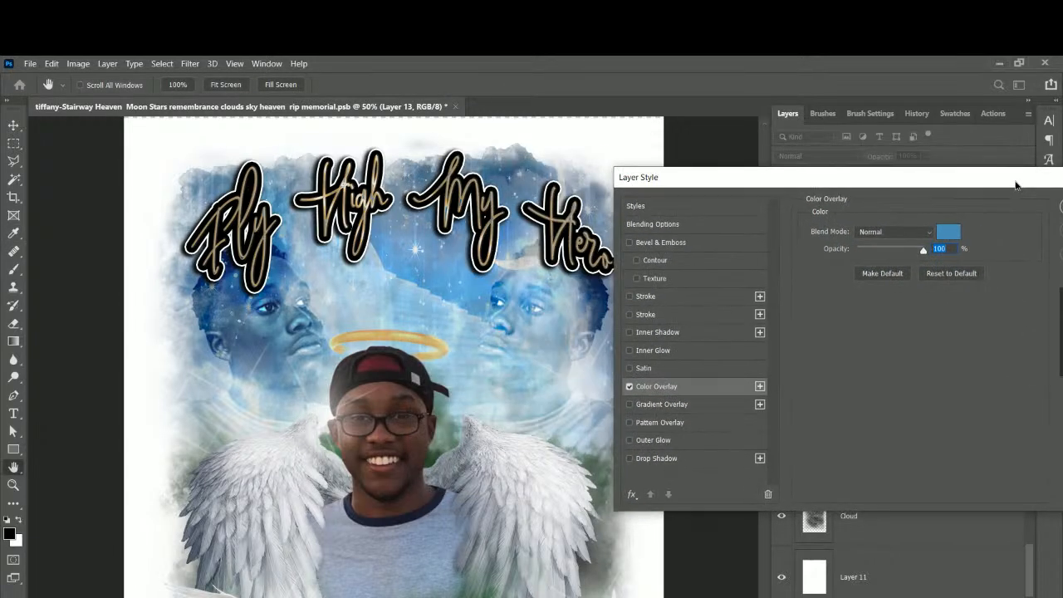
left_click(958, 233)
left_click(411, 292)
left_click(434, 277)
left_click(422, 297)
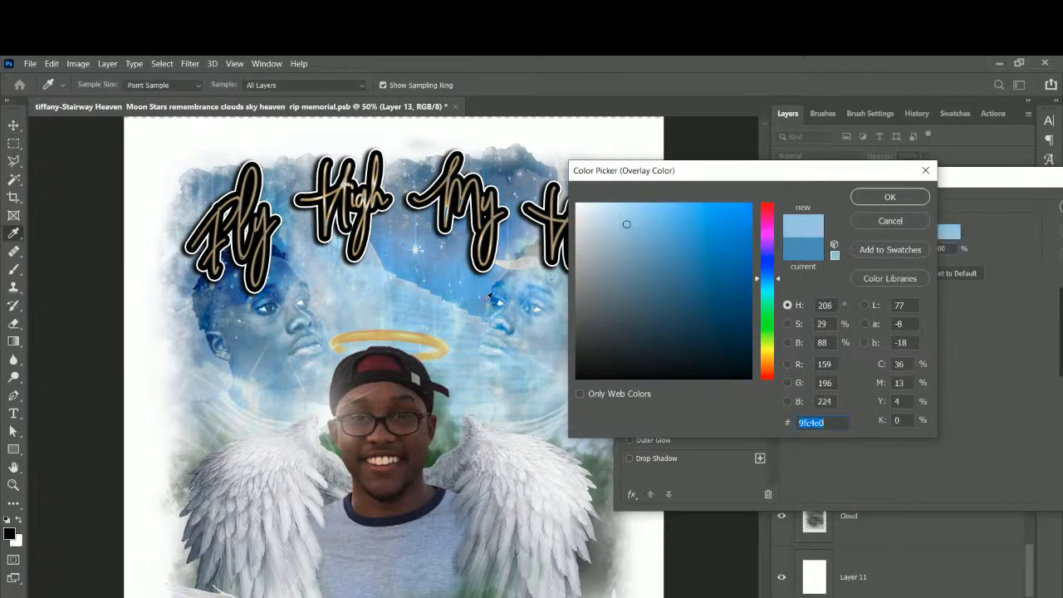
left_click(910, 194)
left_click_drag(910, 193, 723, 190)
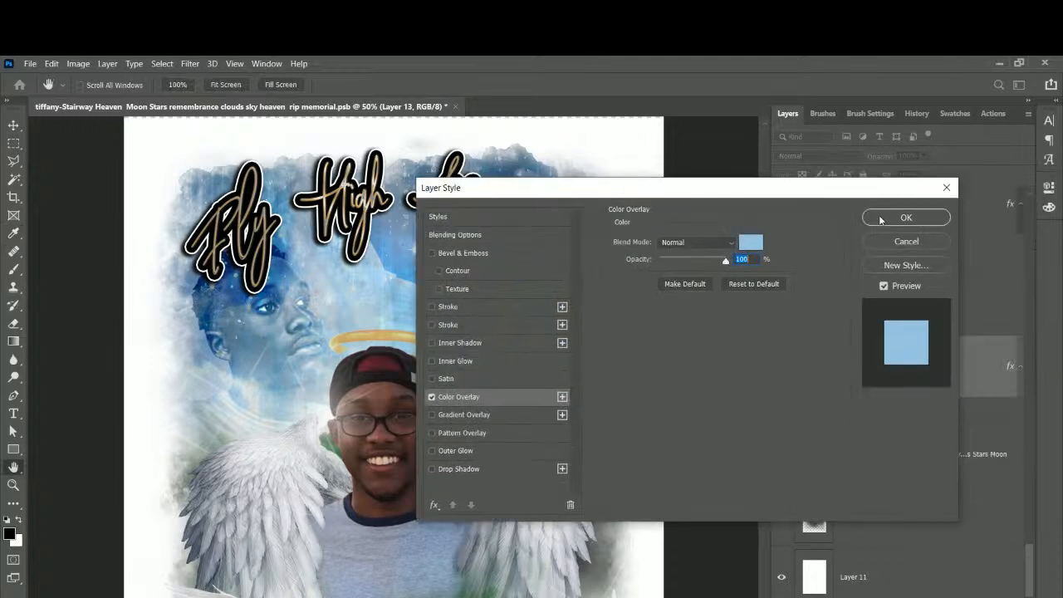
left_click(873, 218)
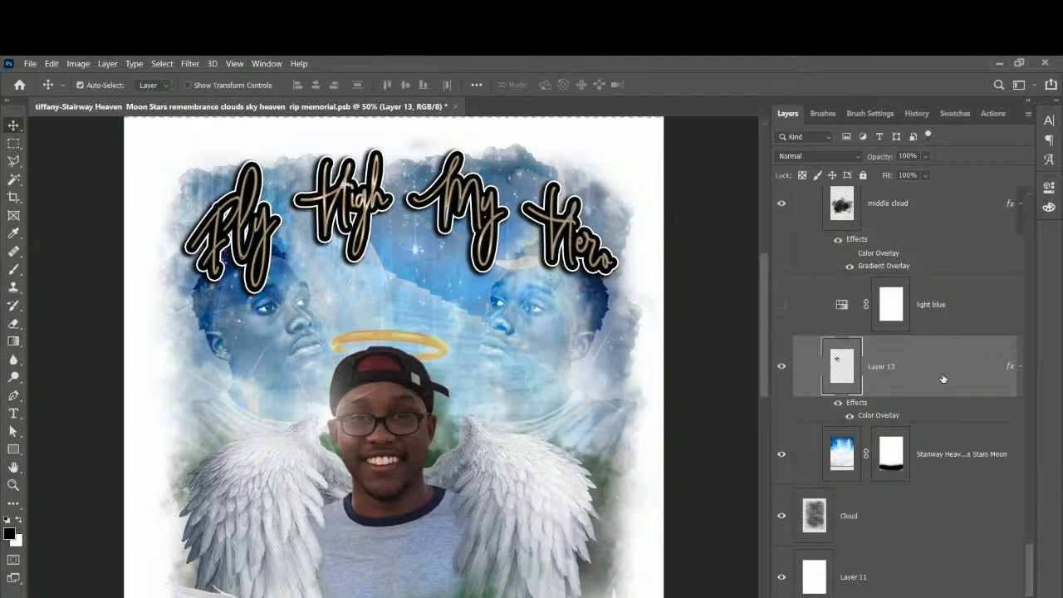
Free-transform Layer 13's overlay to about 124% and shift it up and left.
key("ctrl+t")
left_click_drag(350, 424, 396, 448)
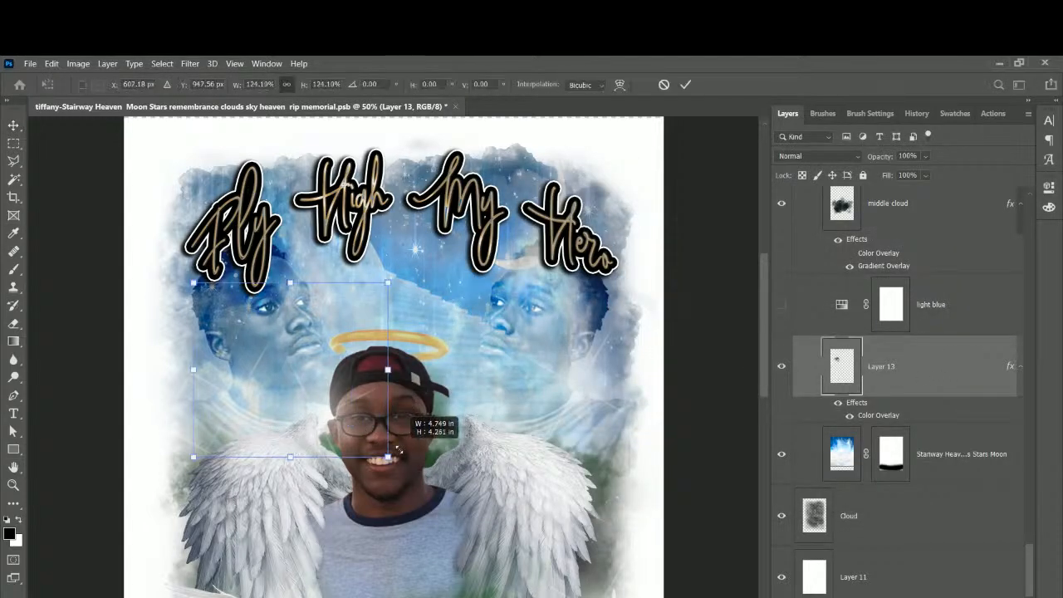
left_click_drag(313, 373, 293, 365)
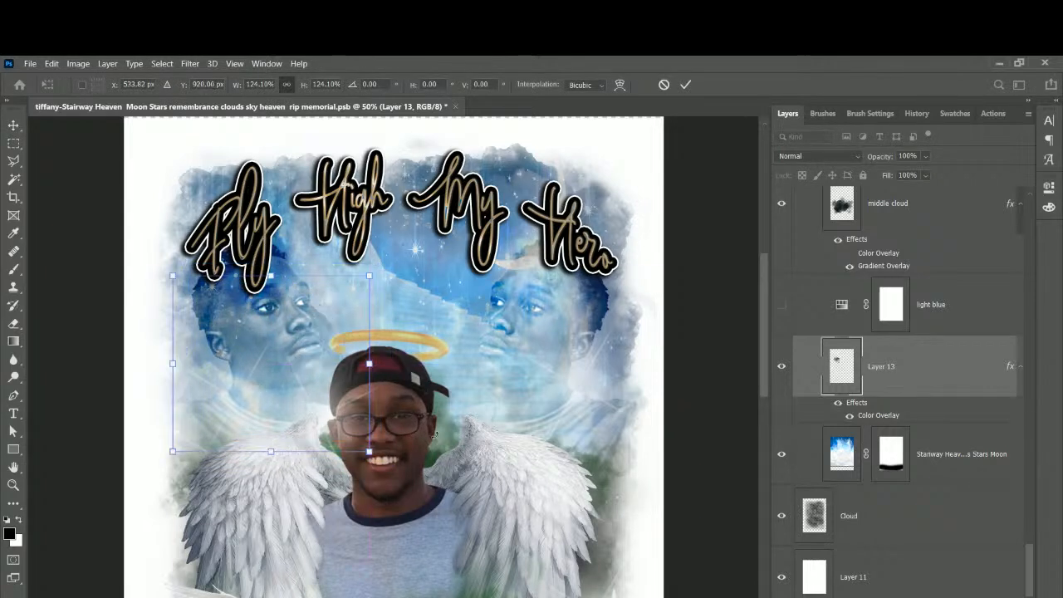
key("Return")
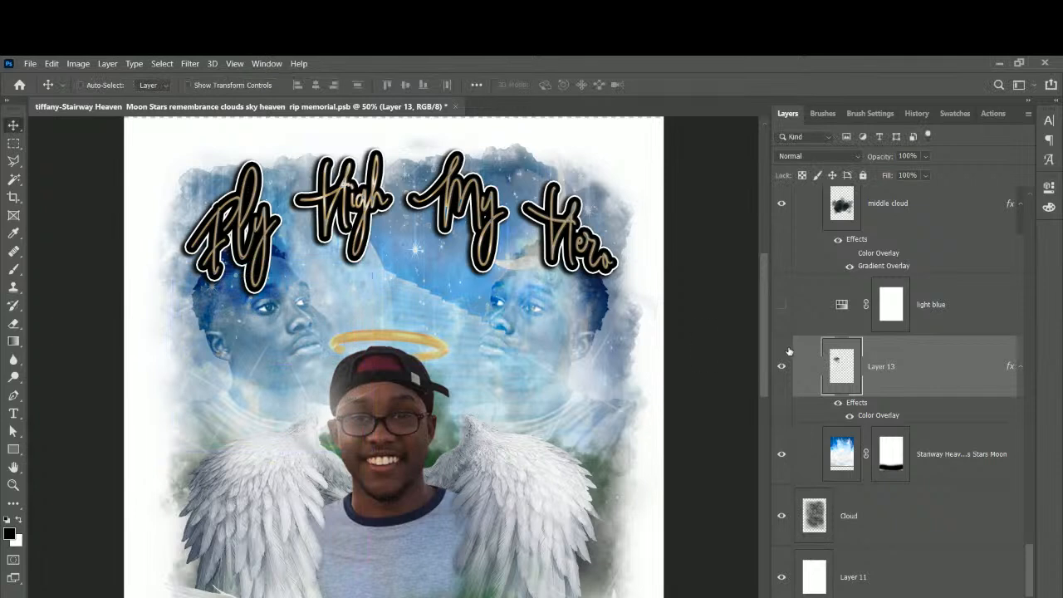
Toggle Layer 13's visibility off and on to compare the artwork.
left_click(779, 368)
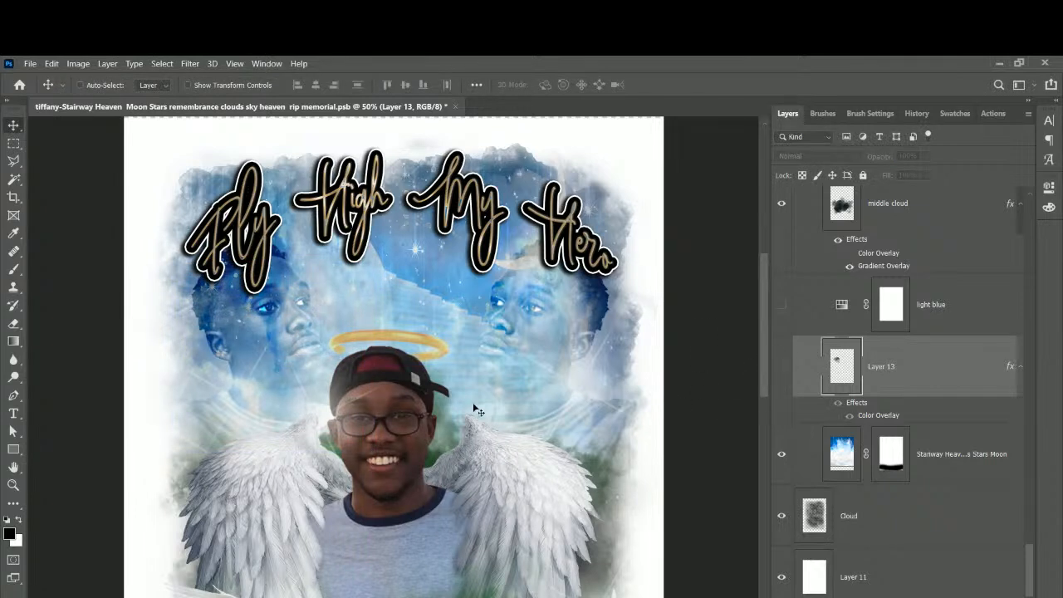
left_click(781, 369)
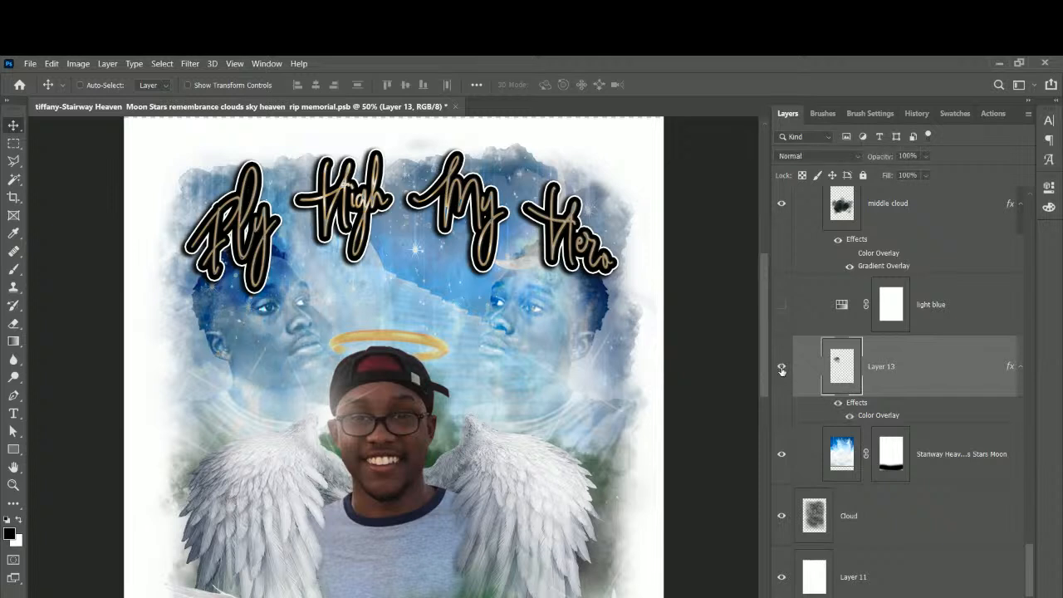
left_click(781, 370)
left_click(781, 369)
Scroll down to the name lettering and dates, then select Layer 11.
scroll(470, 470, "down", 3)
scroll(470, 472, "down", 3)
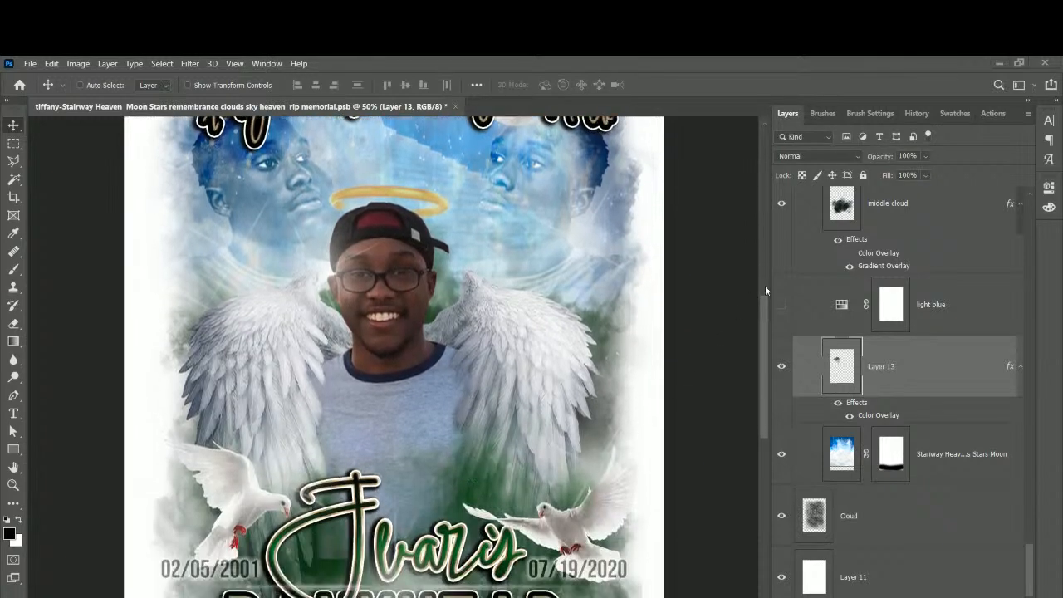
left_click_drag(763, 331, 767, 365)
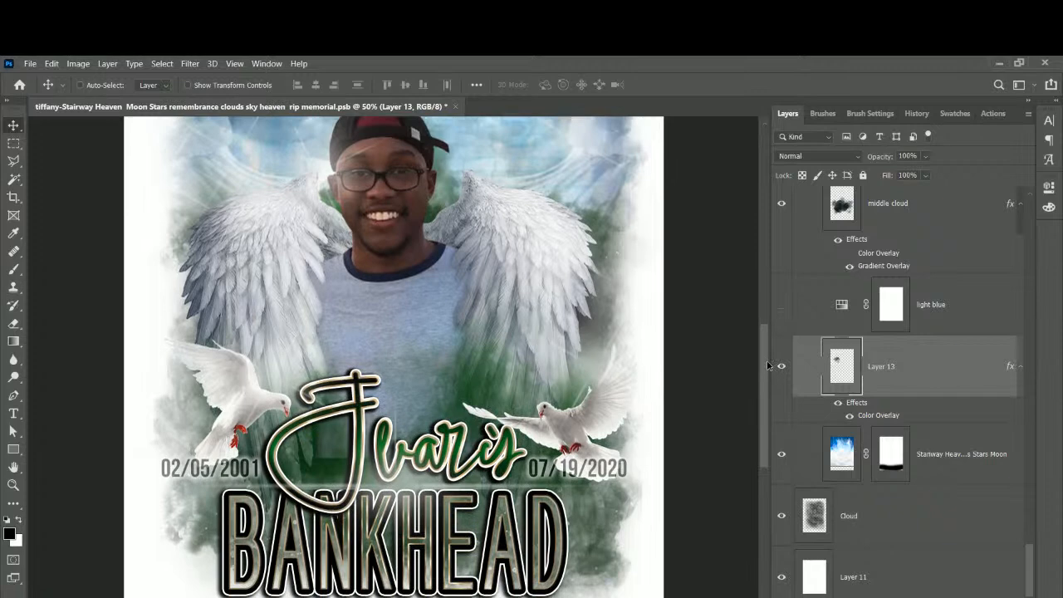
left_click_drag(767, 365, 765, 392)
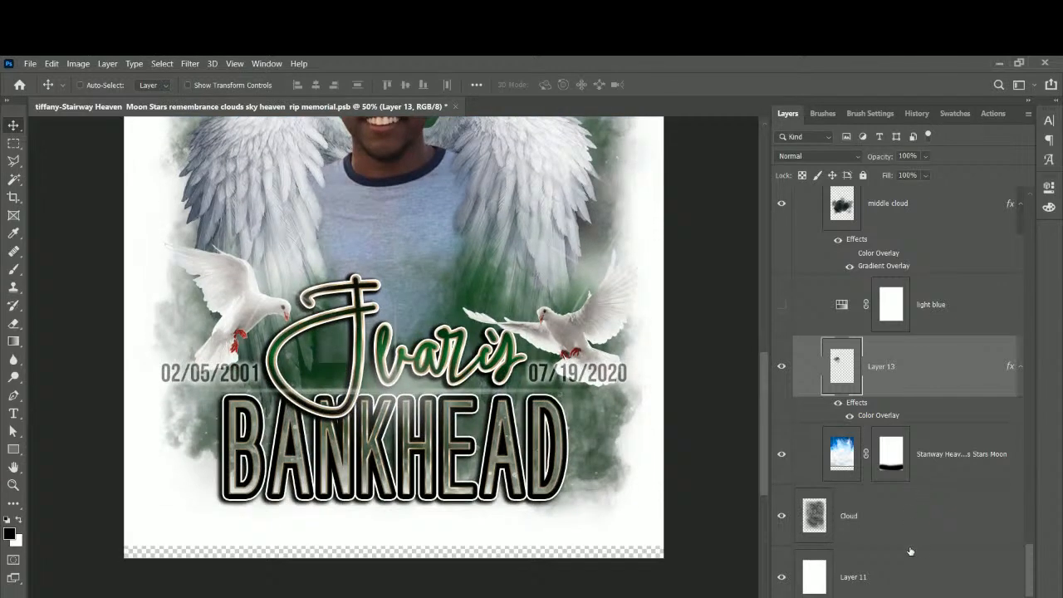
left_click(899, 589)
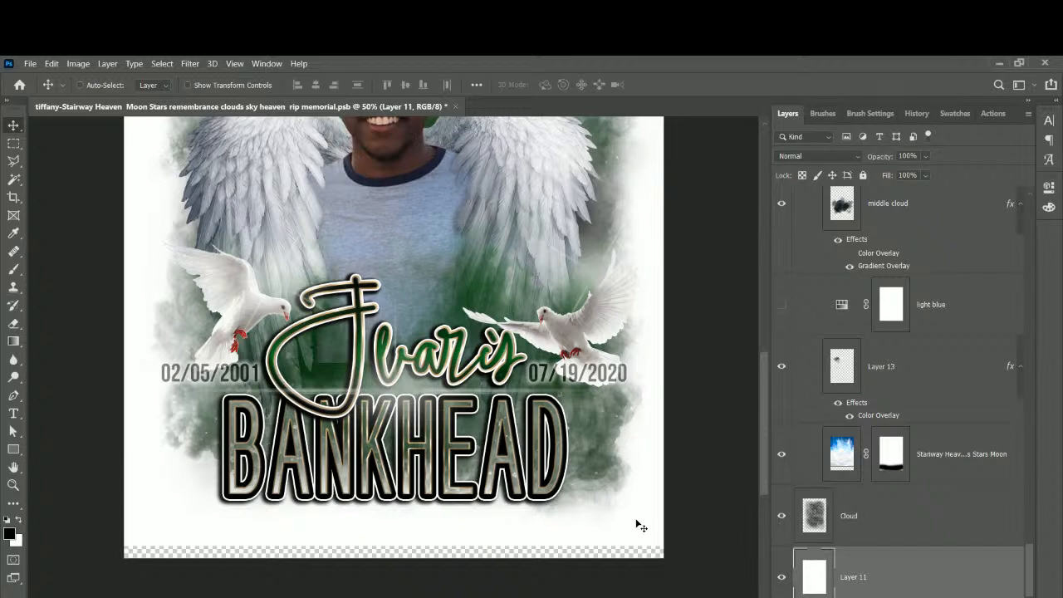
Stretch the white Layer 11 background to about 102.78% height to cover the bottom strip.
right_click(639, 524)
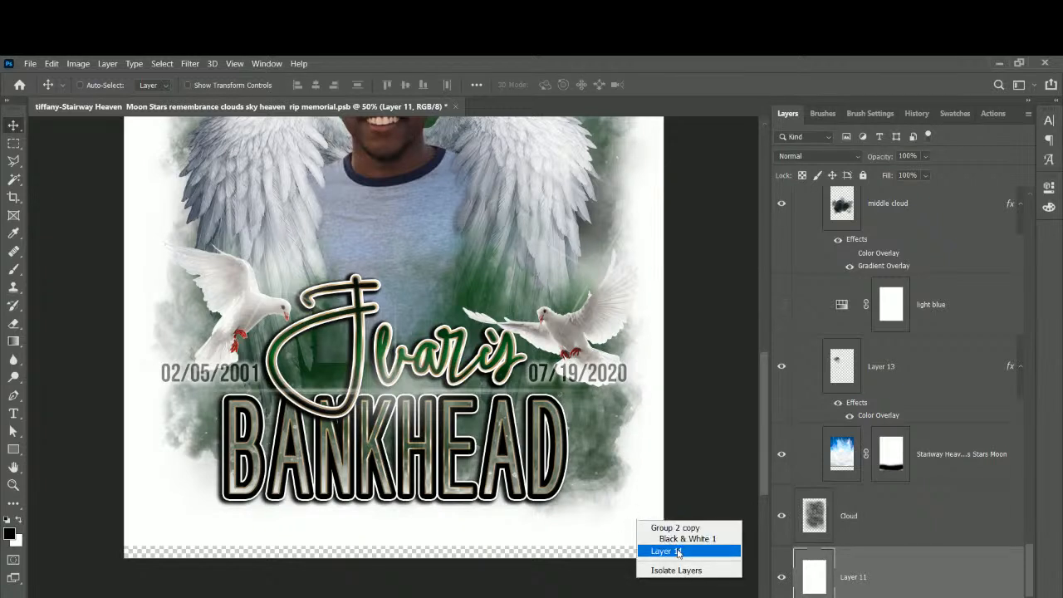
left_click(655, 550)
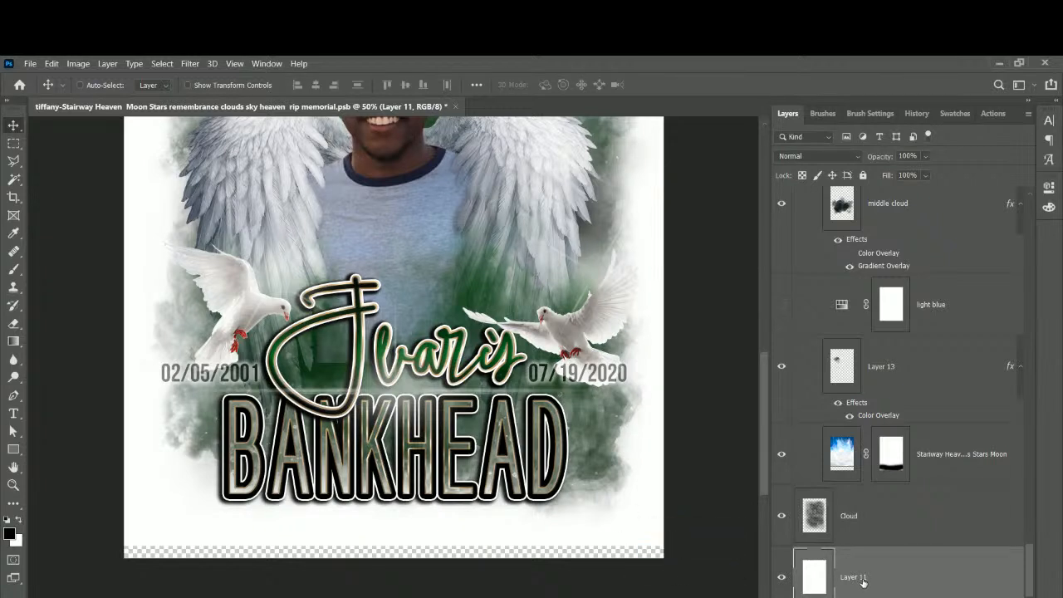
key("ctrl+t")
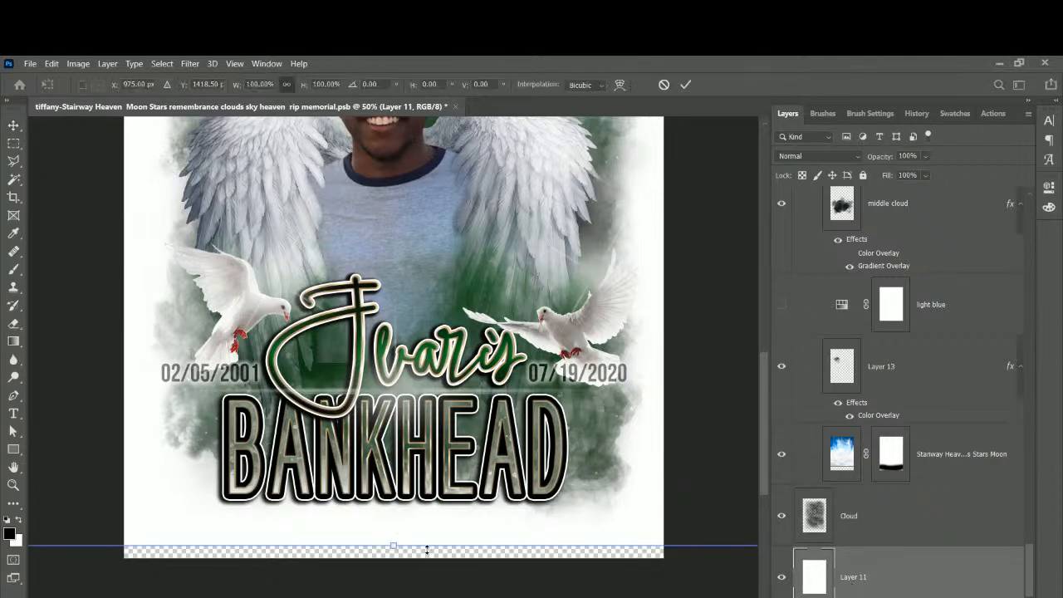
key("ctrl+minus")
key("ctrl+minus")
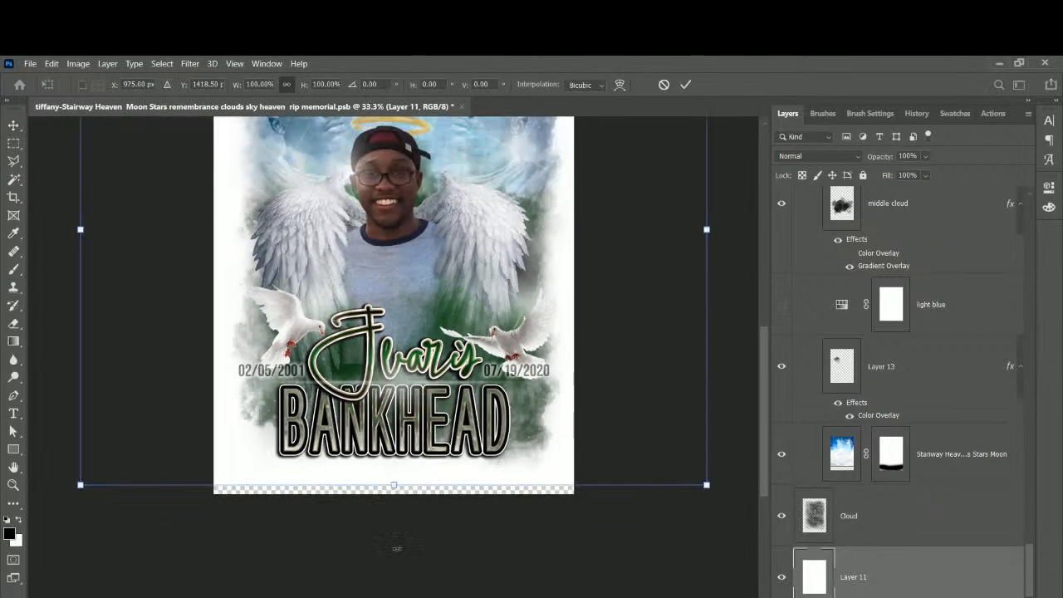
left_click_drag(393, 181, 393, 177)
left_click_drag(393, 556, 393, 563)
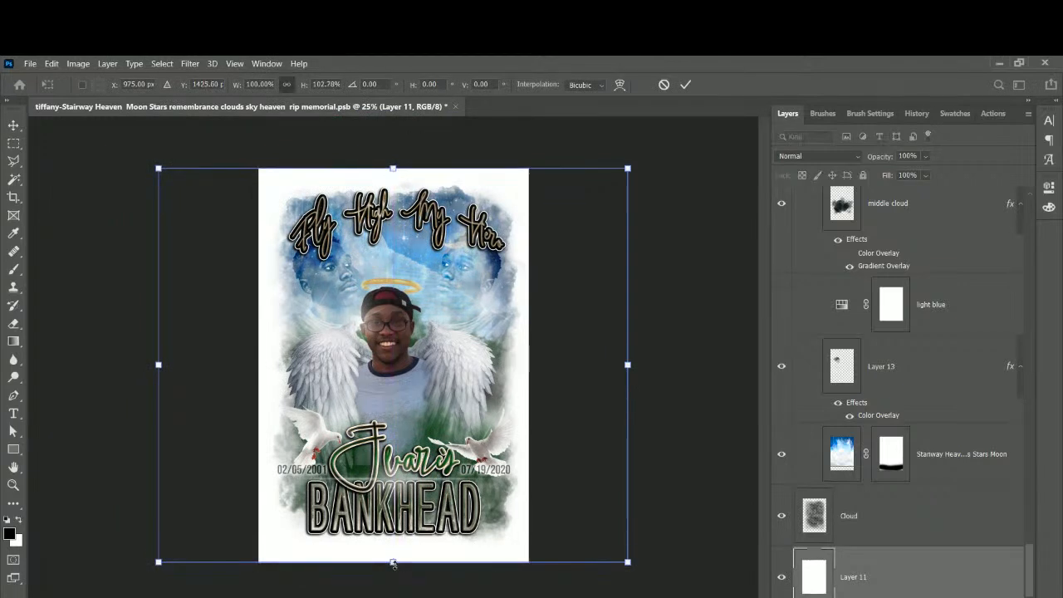
key("Return")
key("ctrl+plus")
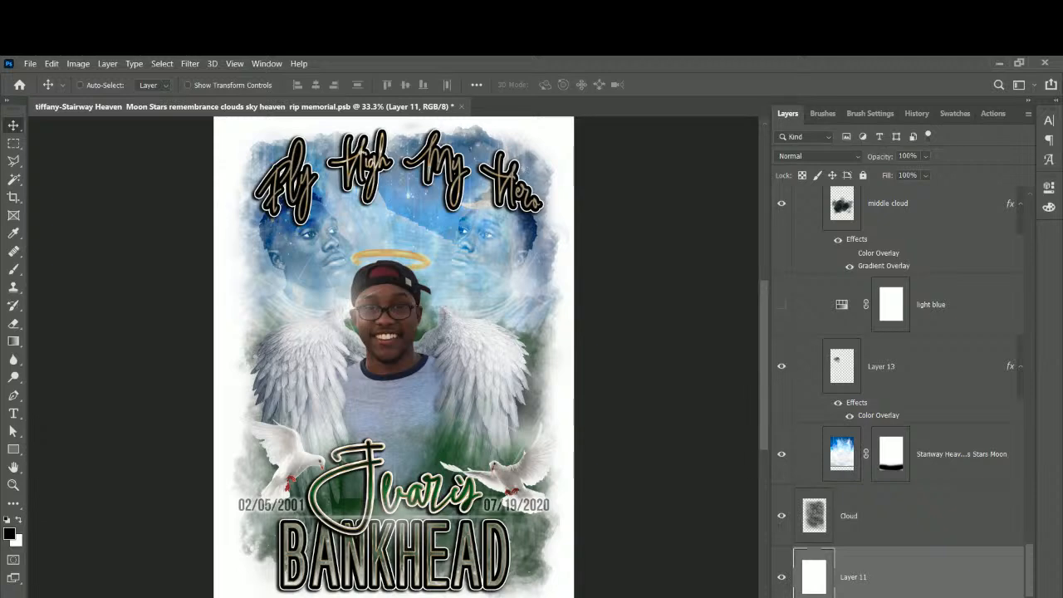
Save the design in its PSB file.
left_click(30, 64)
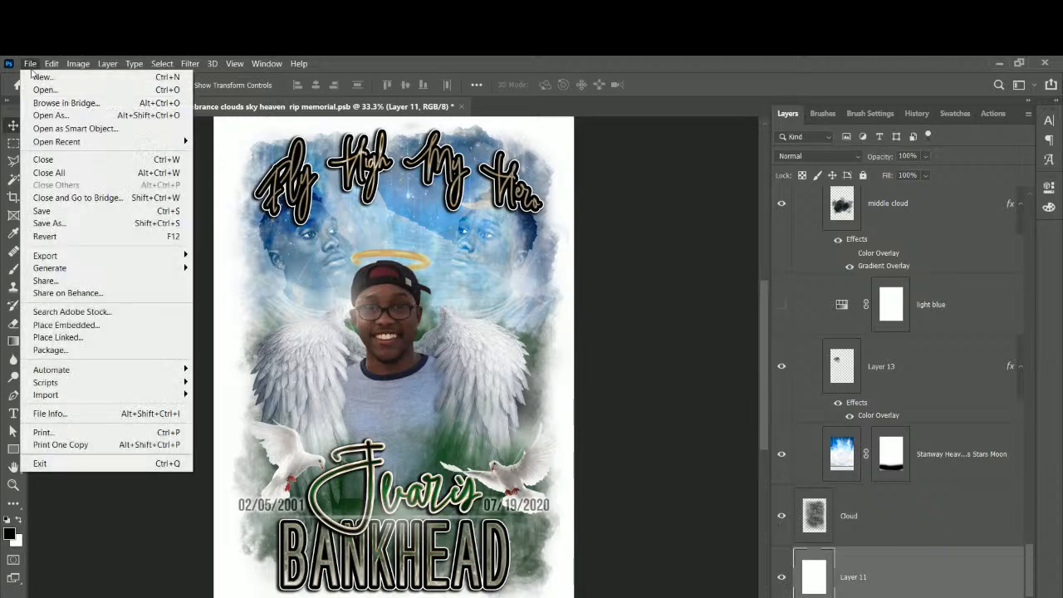
left_click(62, 212)
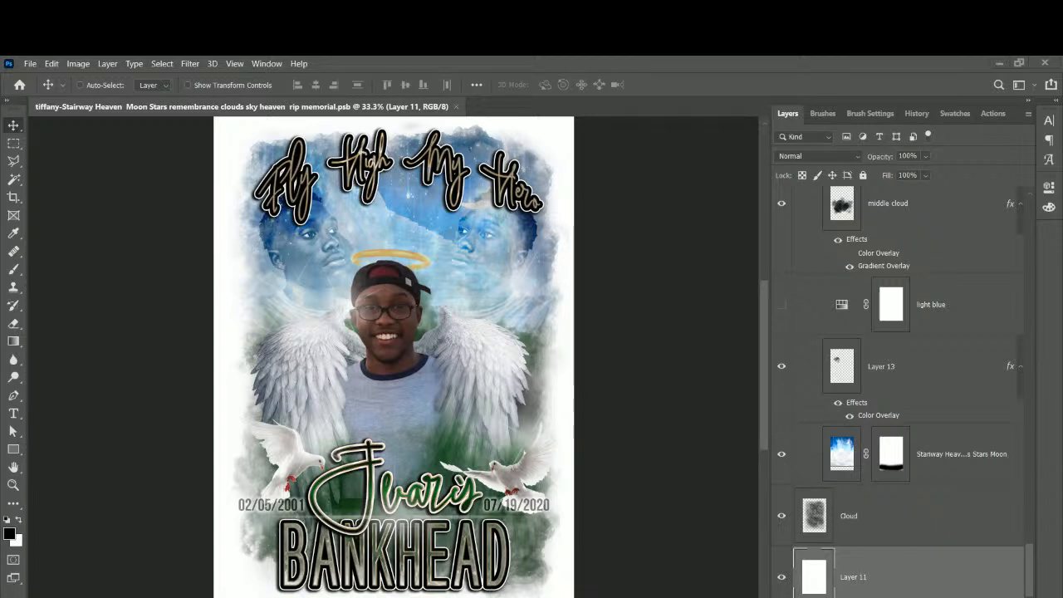
scroll(767, 419, "down", 4)
scroll(767, 419, "up", 4)
scroll(767, 423, "up", 1)
Save a copy of the design as a JPEG file.
left_click(29, 63)
left_click(49, 223)
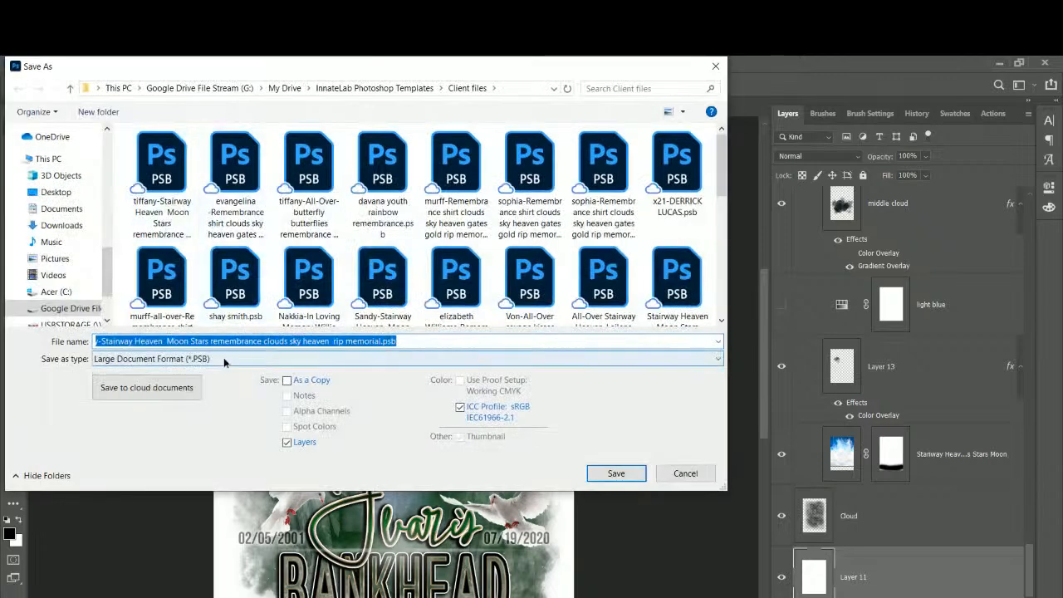
left_click(223, 360)
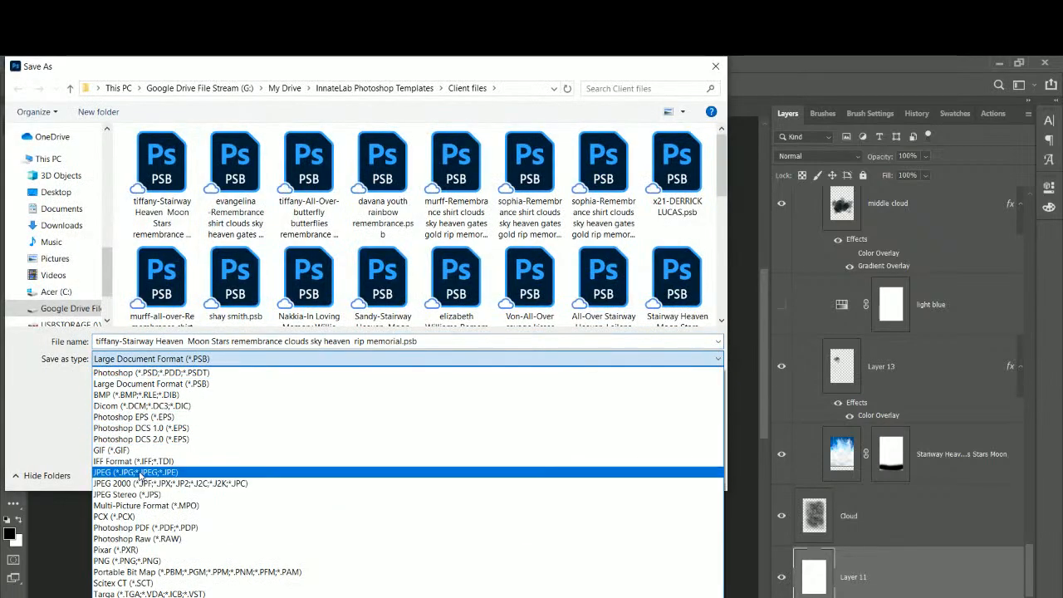
left_click(141, 471)
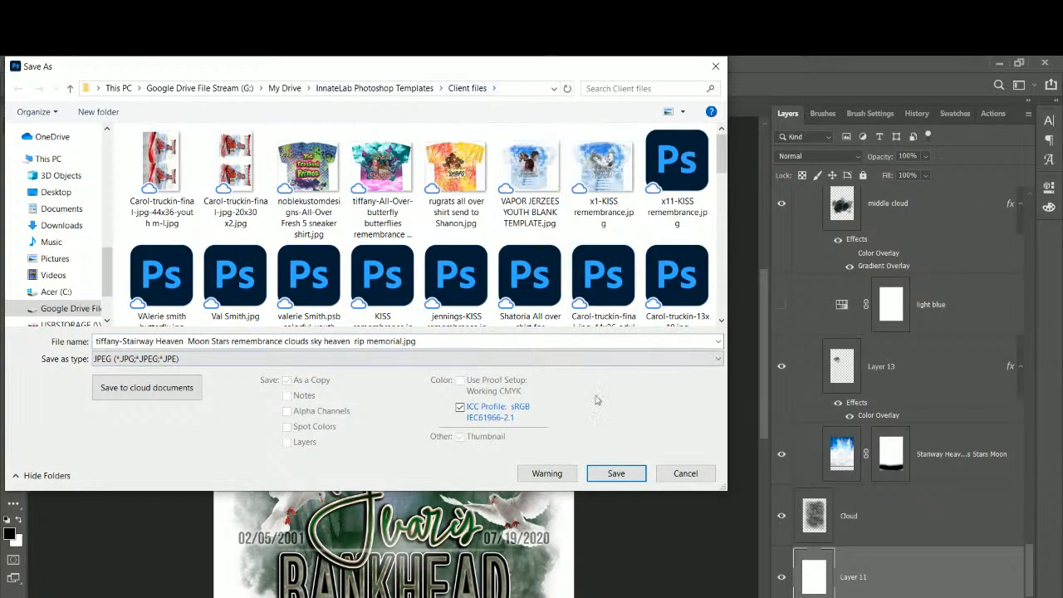
left_click(617, 472)
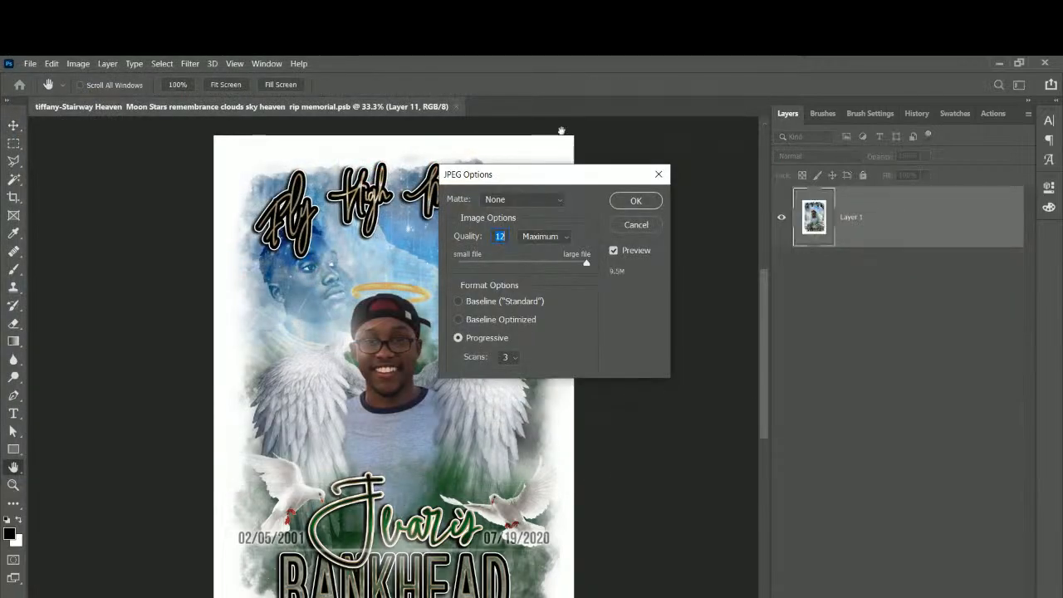
Accept the JPEG Options at quality 12 (Maximum) with Progressive format.
left_click(636, 202)
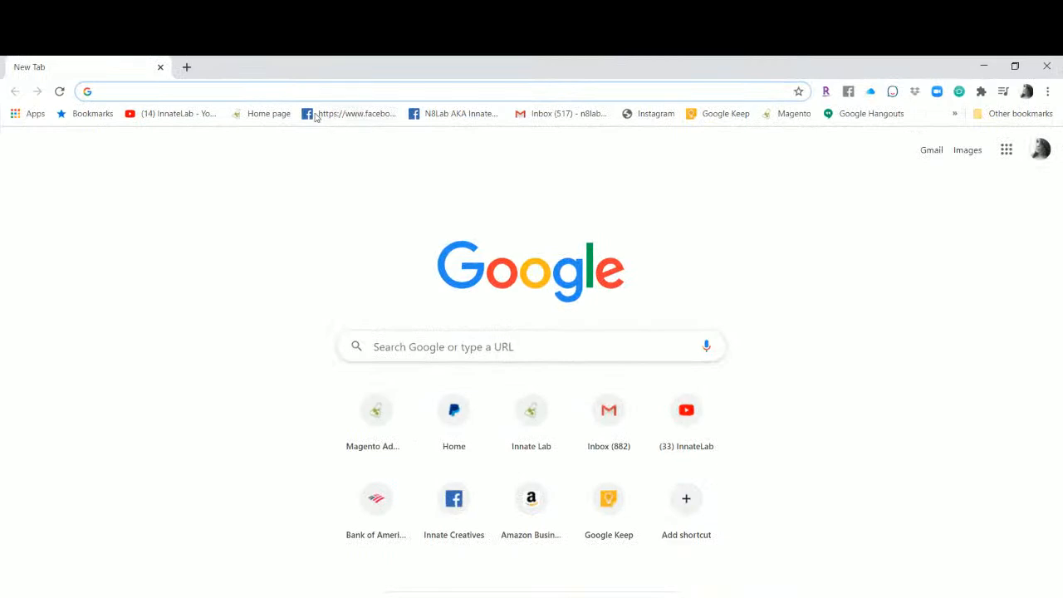
Search the Innate Lab store for 'Stairway' and open the Stairway Heaven Moon Stars product.
left_click(267, 116)
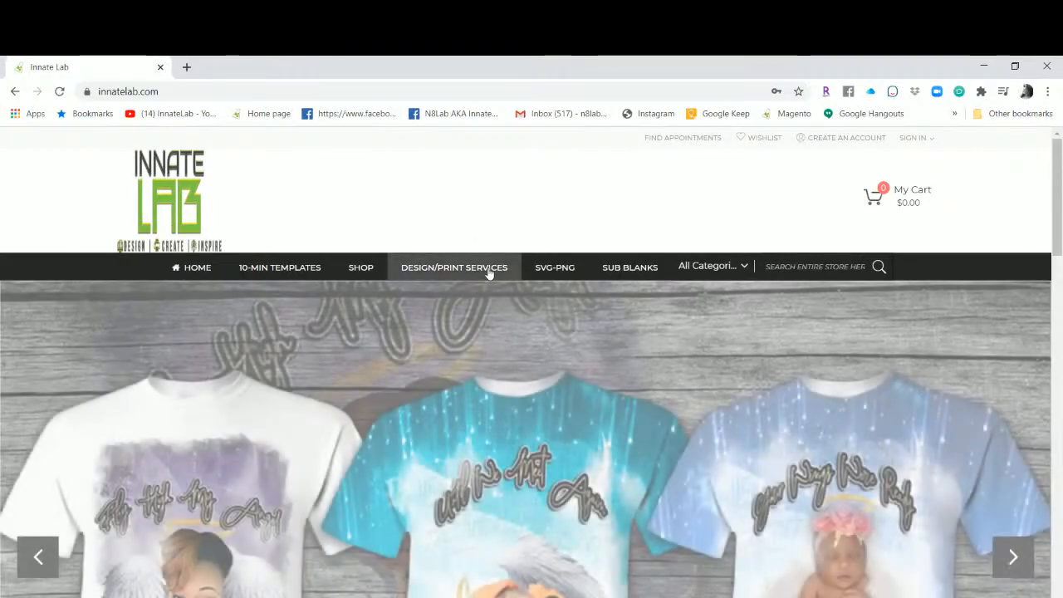
scroll(780, 293, "down", 3)
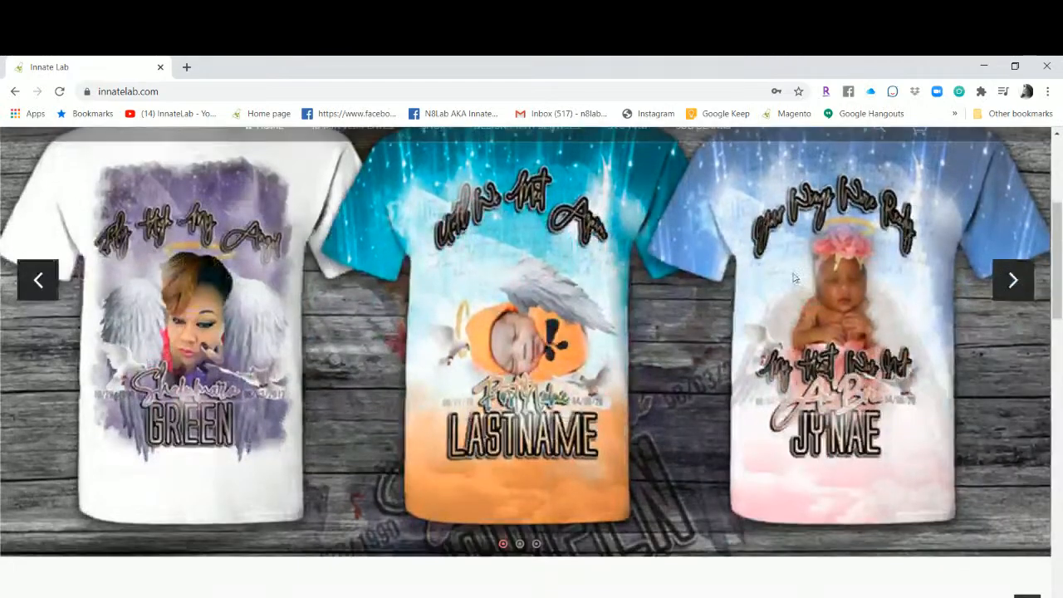
scroll(780, 293, "up", 3)
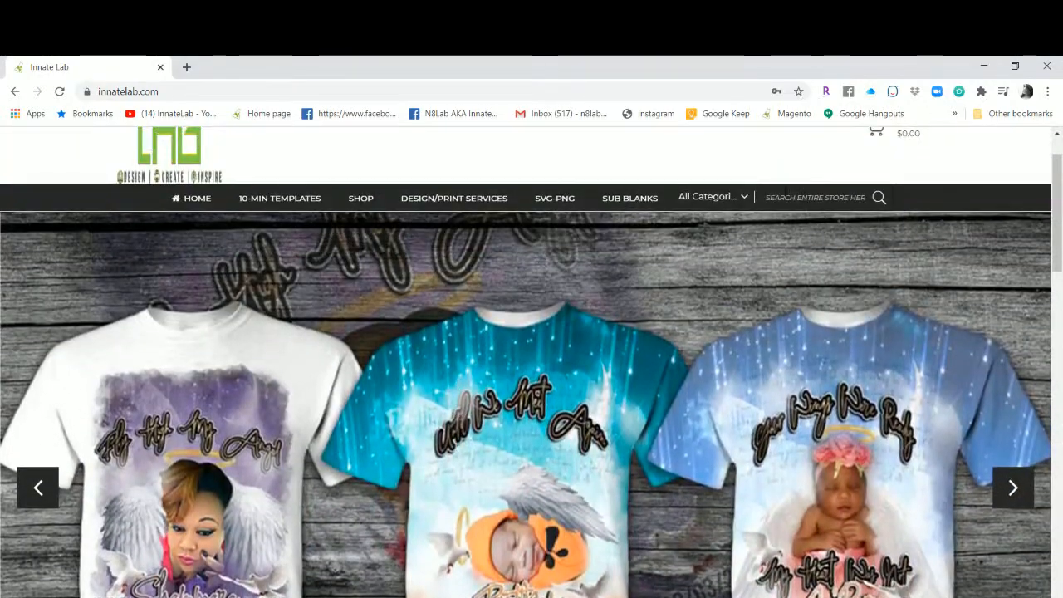
left_click(785, 195)
type("Stai")
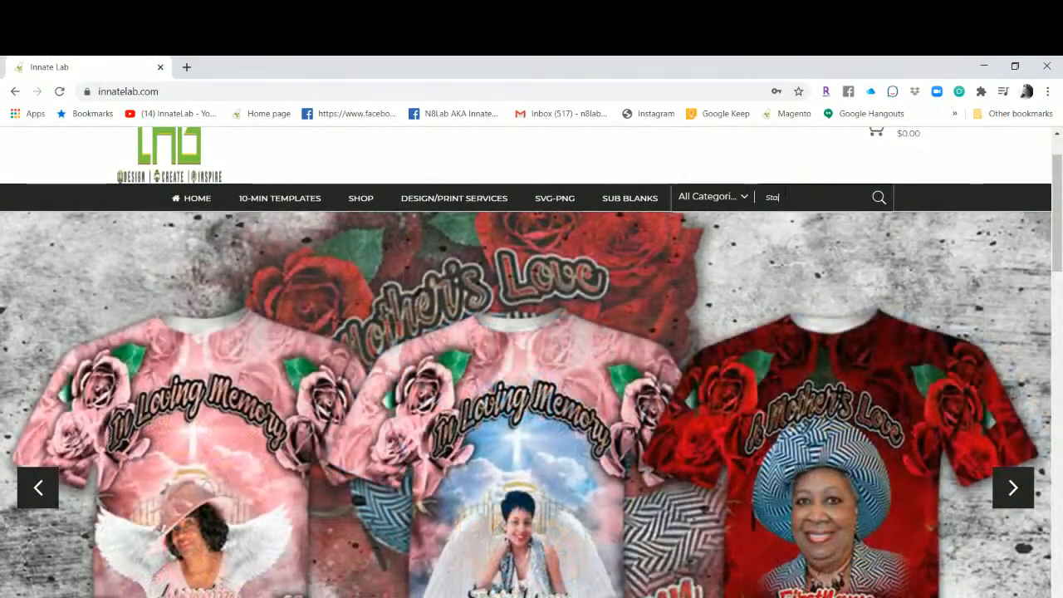
type("rway")
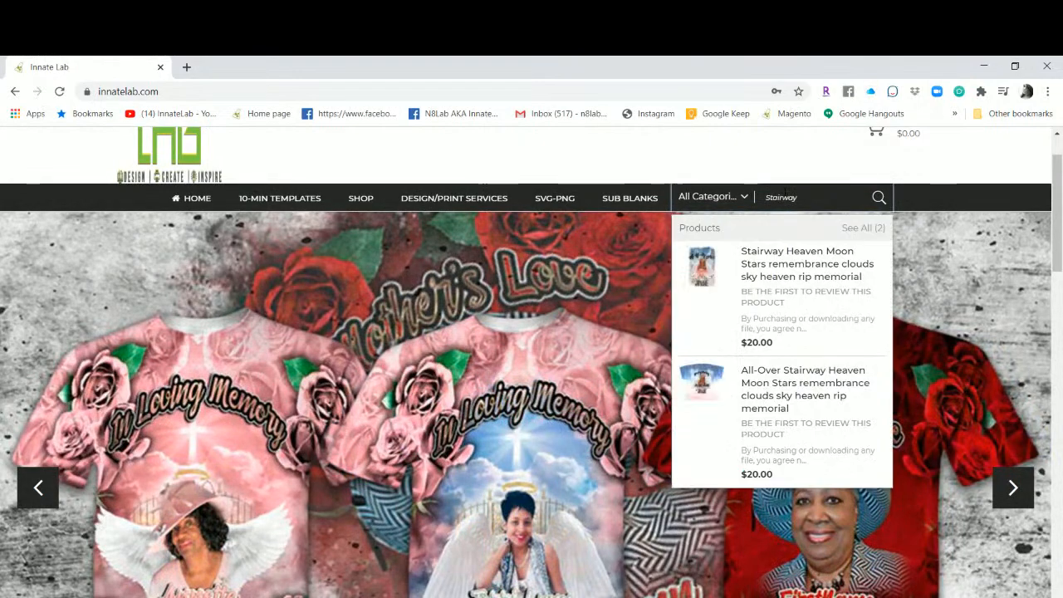
left_click(777, 271)
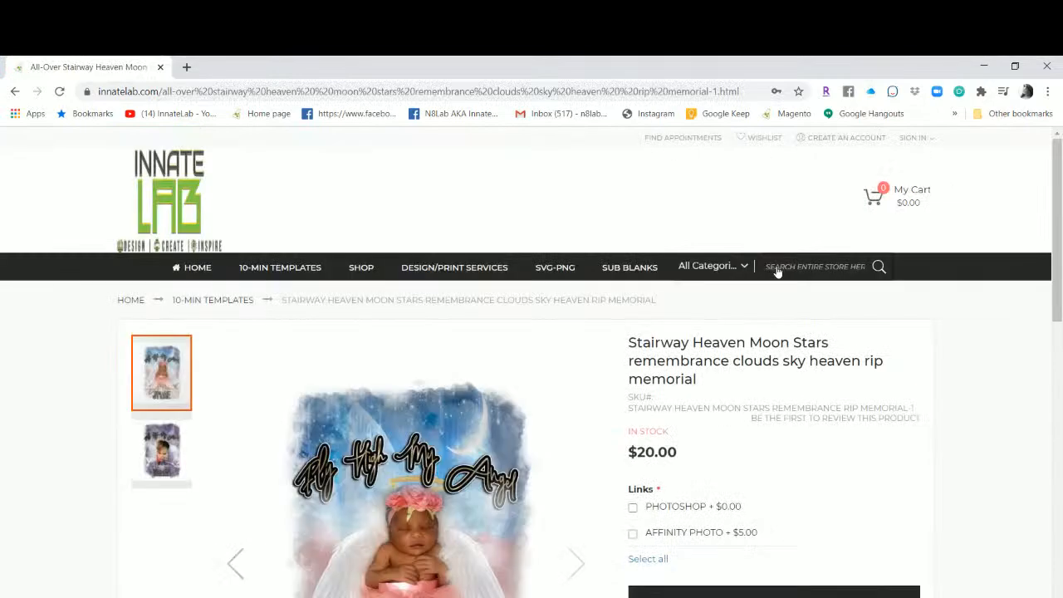
Scroll through the $20.00 product page and magnify the template image.
scroll(777, 272, "down", 1)
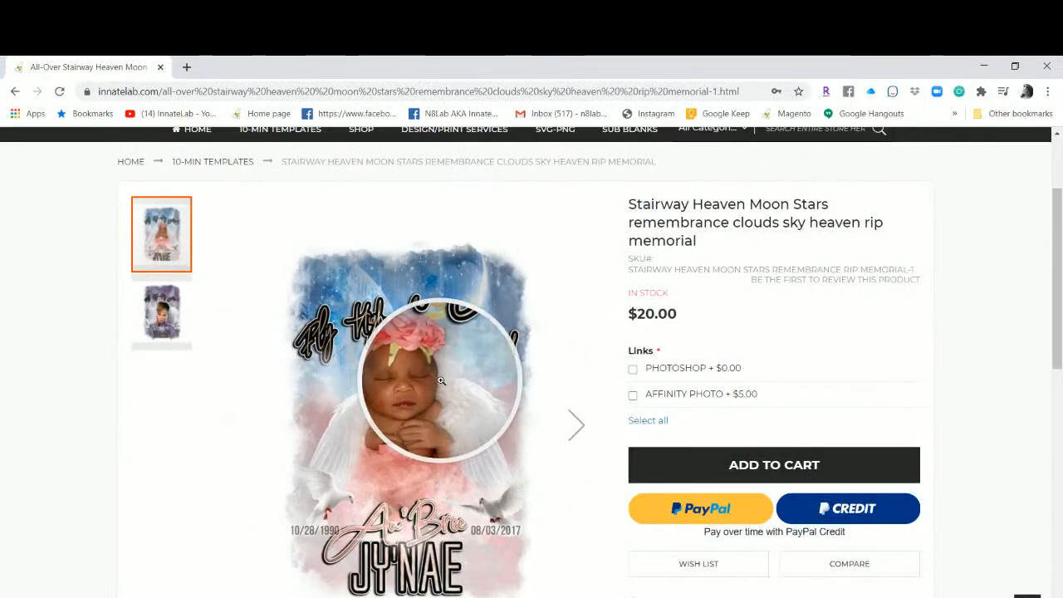
scroll(470, 458, "down", 2)
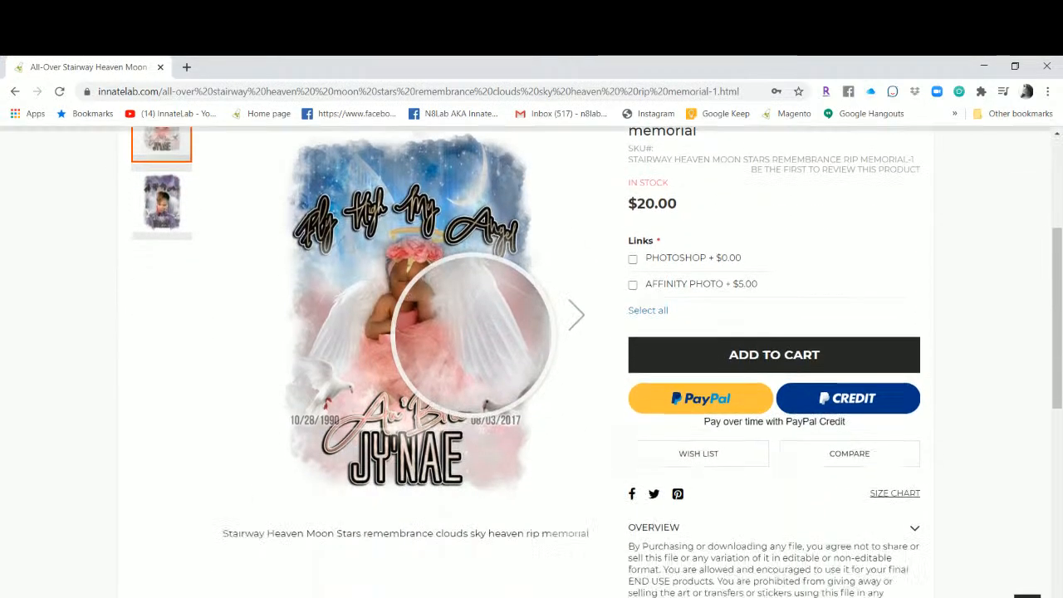
scroll(470, 458, "up", 2)
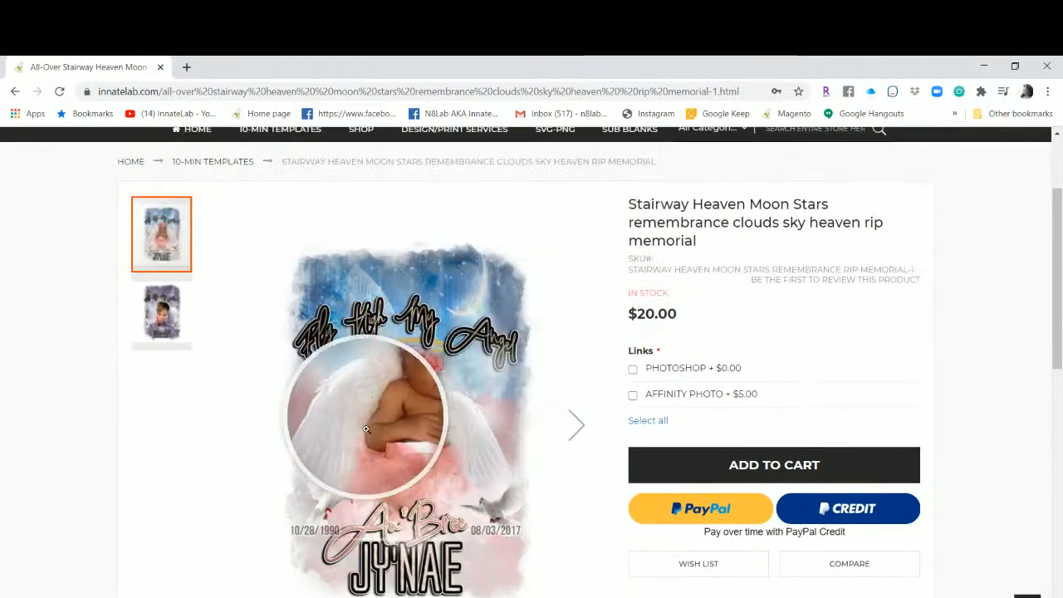
scroll(471, 499, "down", 2)
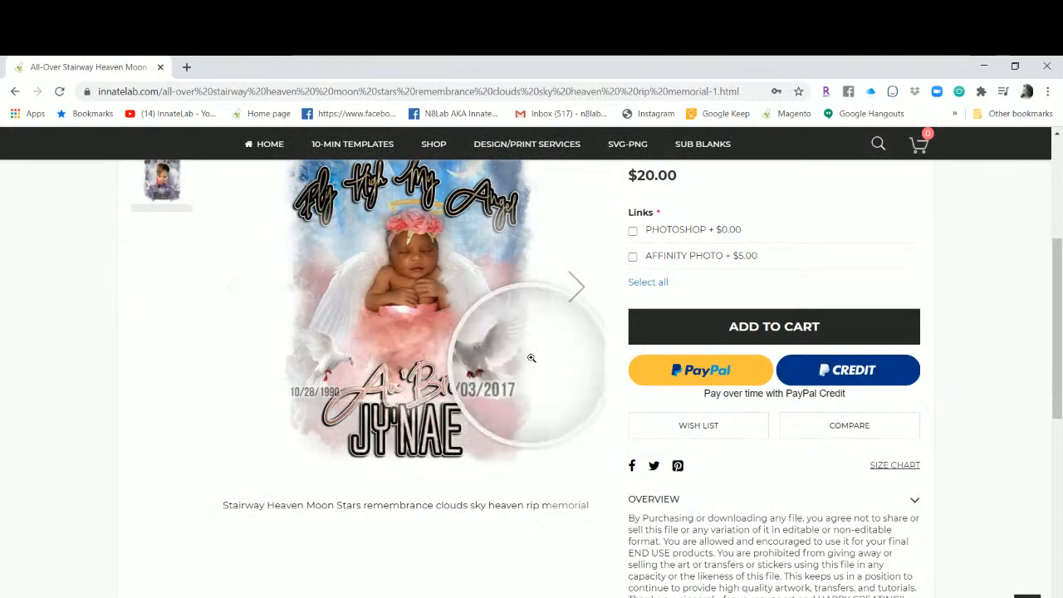
scroll(522, 380, "up", 2)
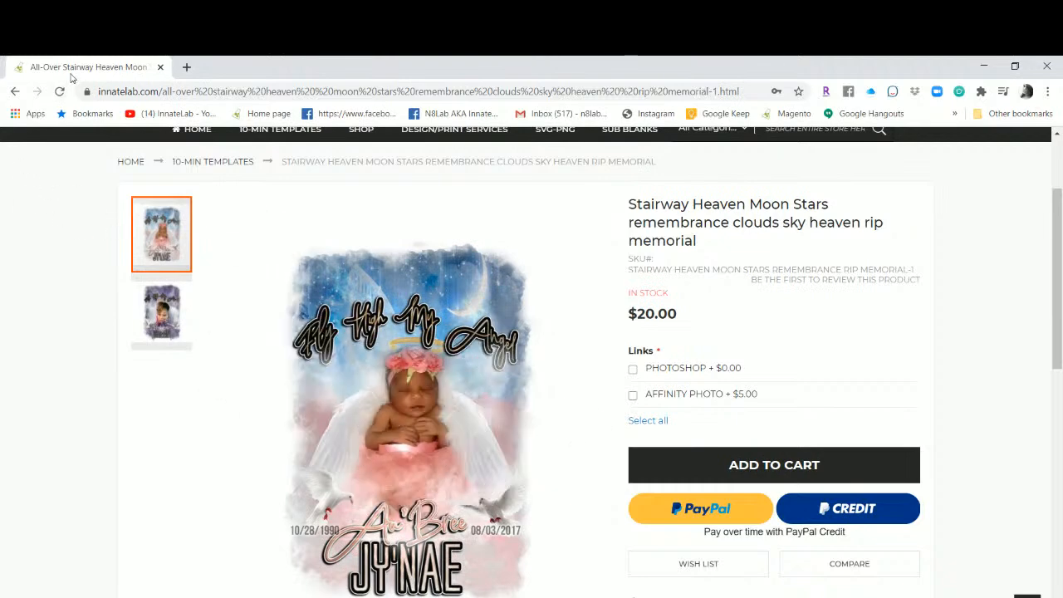
scroll(377, 420, "up", 1)
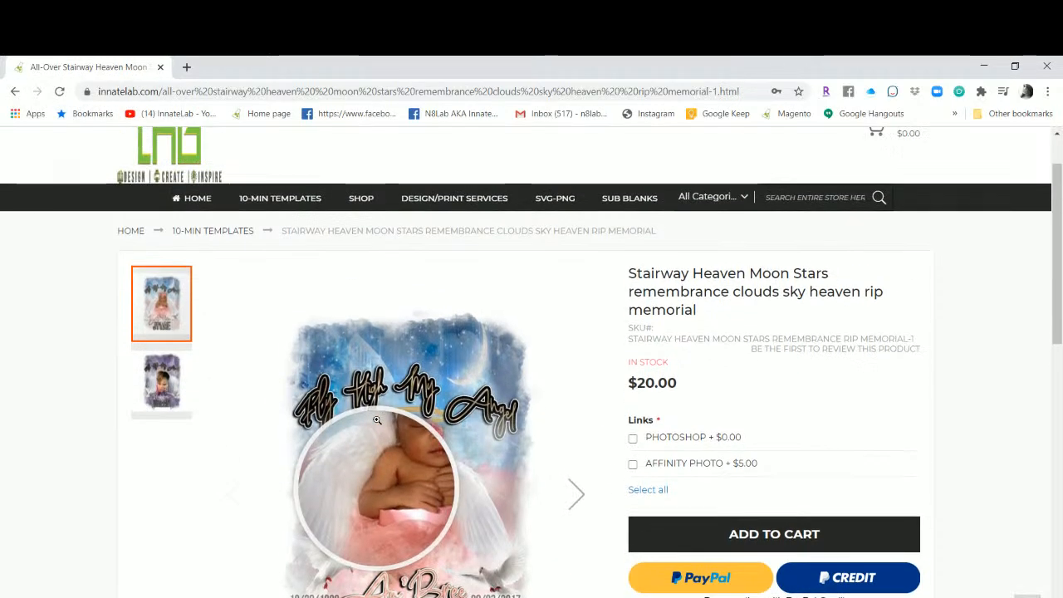
scroll(377, 420, "up", 1)
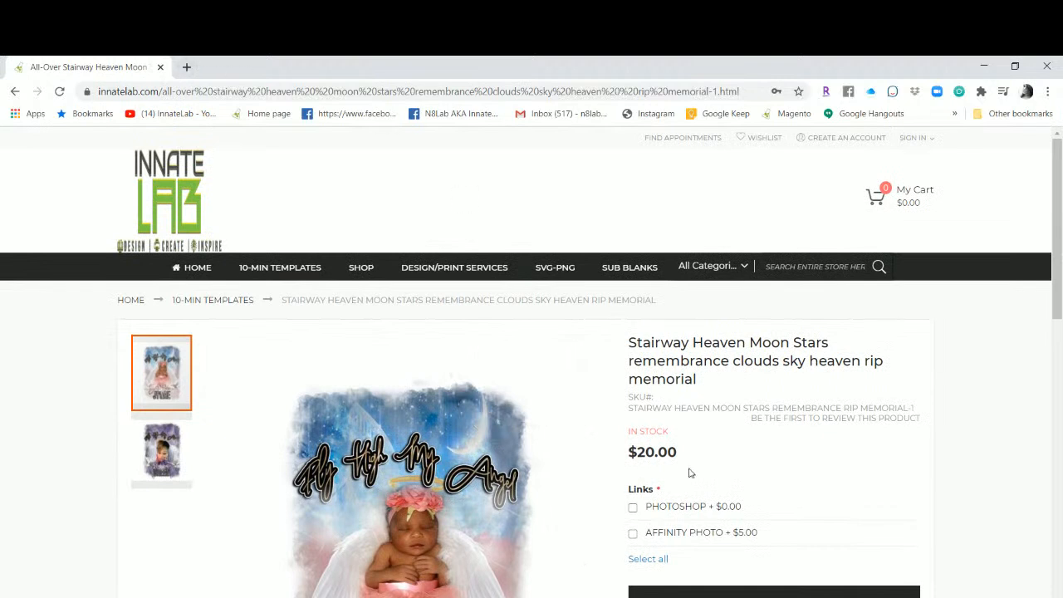
scroll(688, 472, "down", 2)
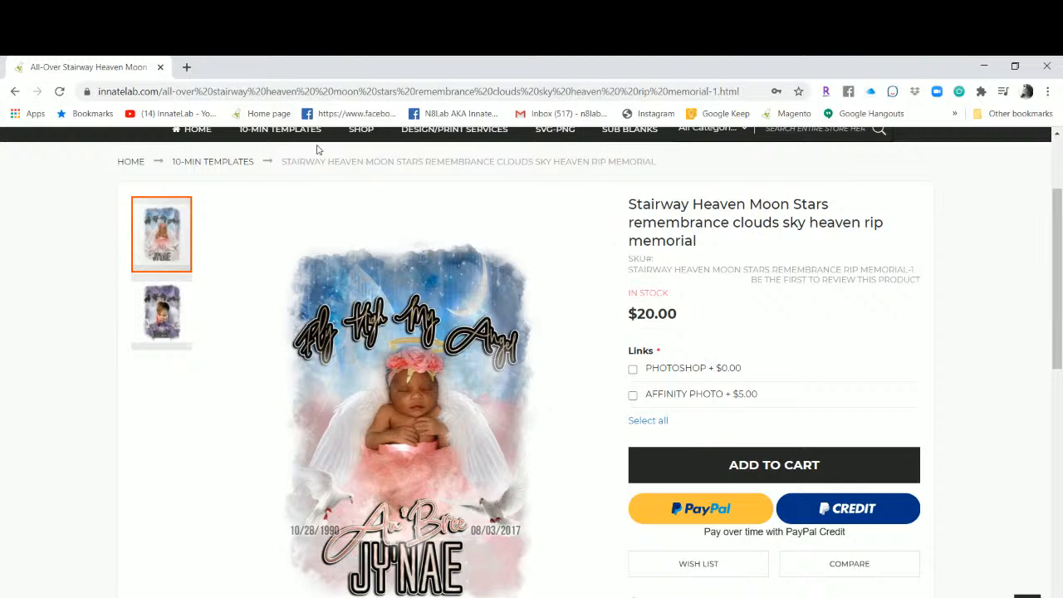
scroll(391, 387, "up", 1)
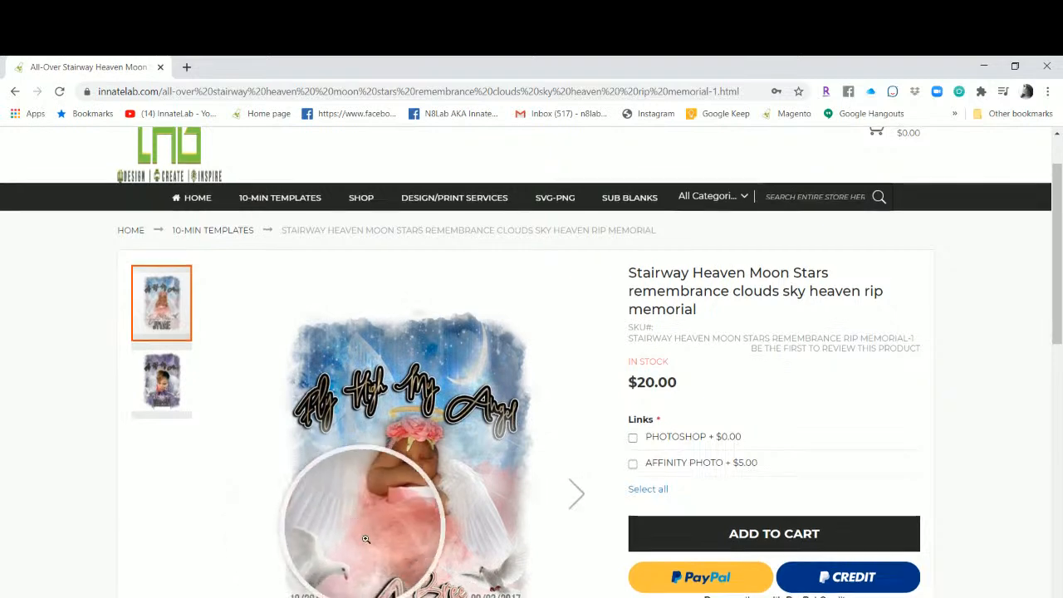
scroll(365, 540, "down", 2)
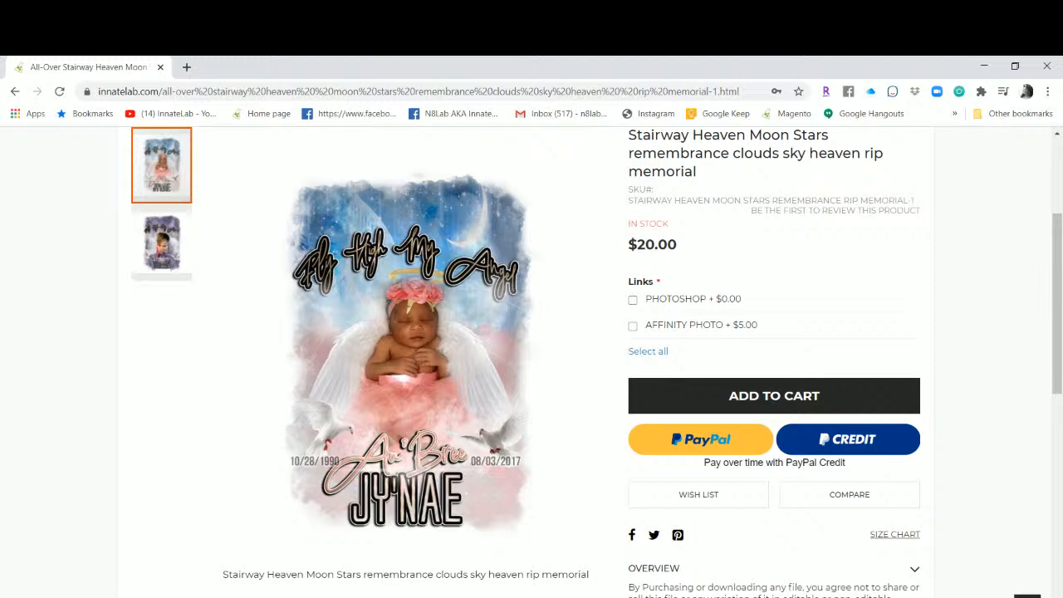
mouse_move(528, 596)
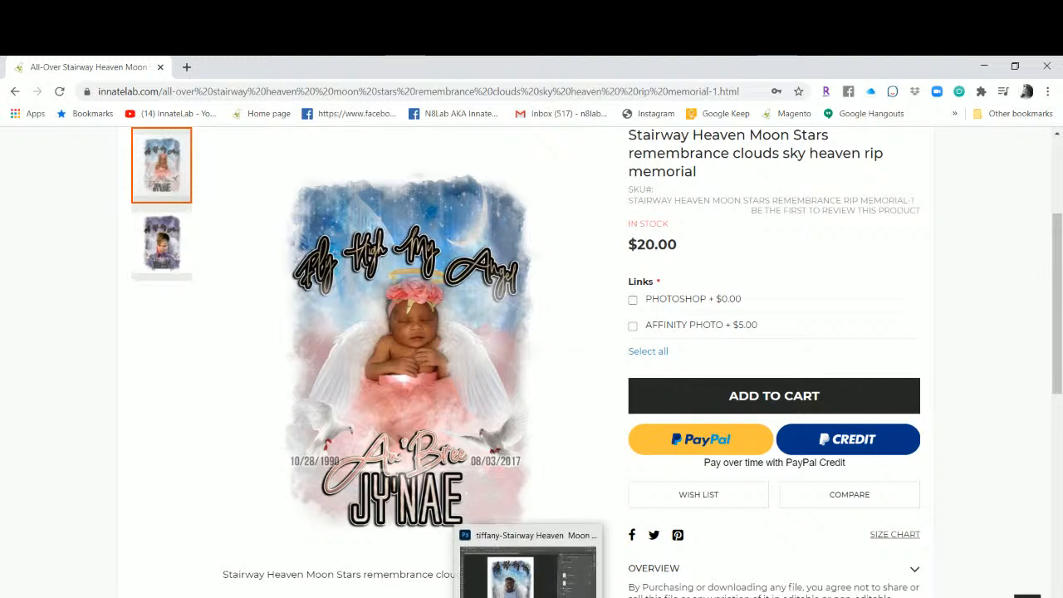
left_click(528, 573)
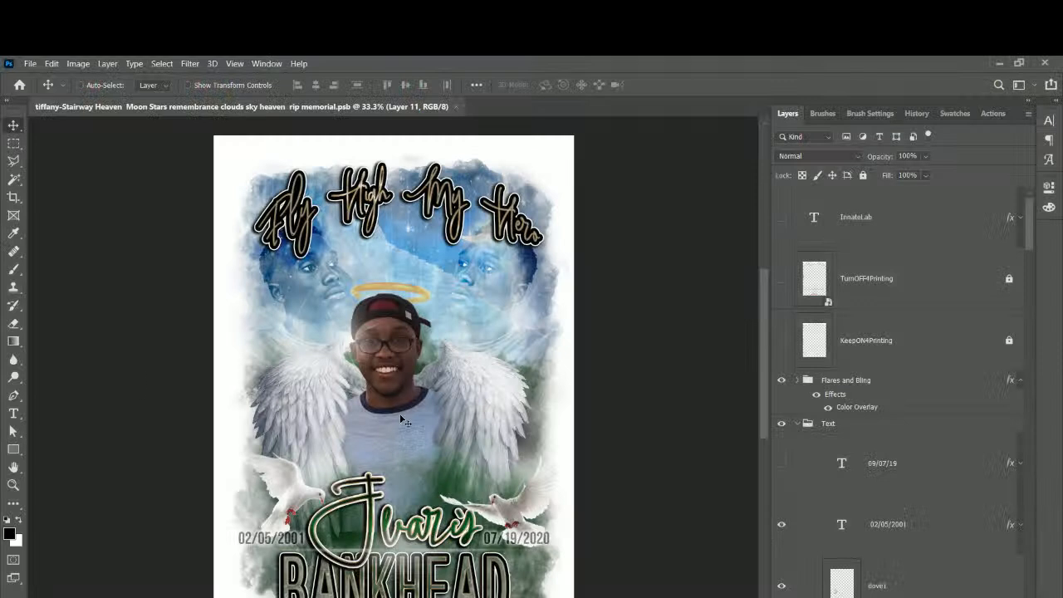
scroll(401, 433, "down", 2)
scroll(401, 434, "down", 1)
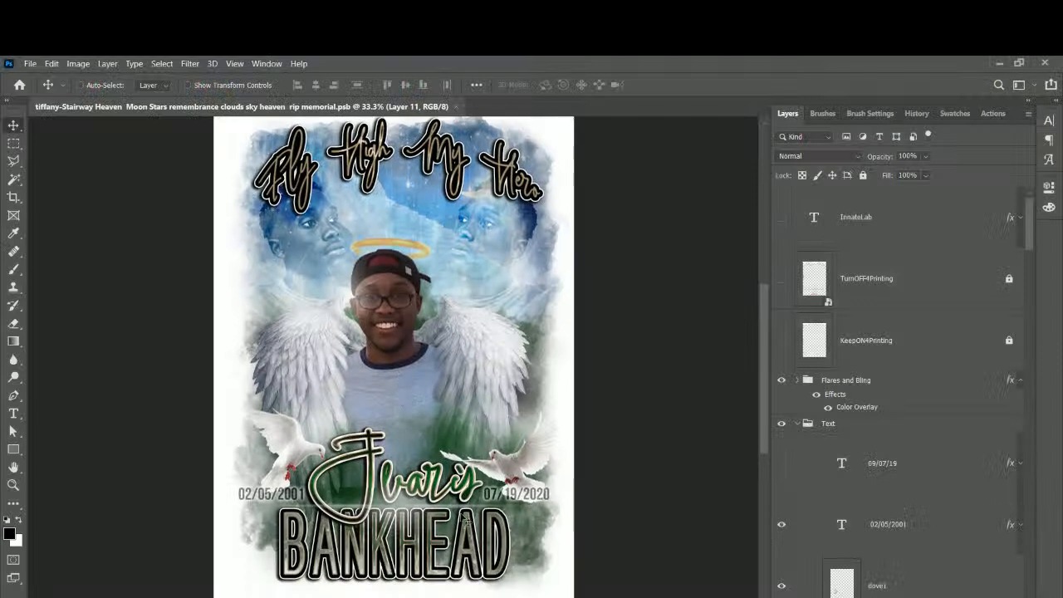
left_click(967, 388)
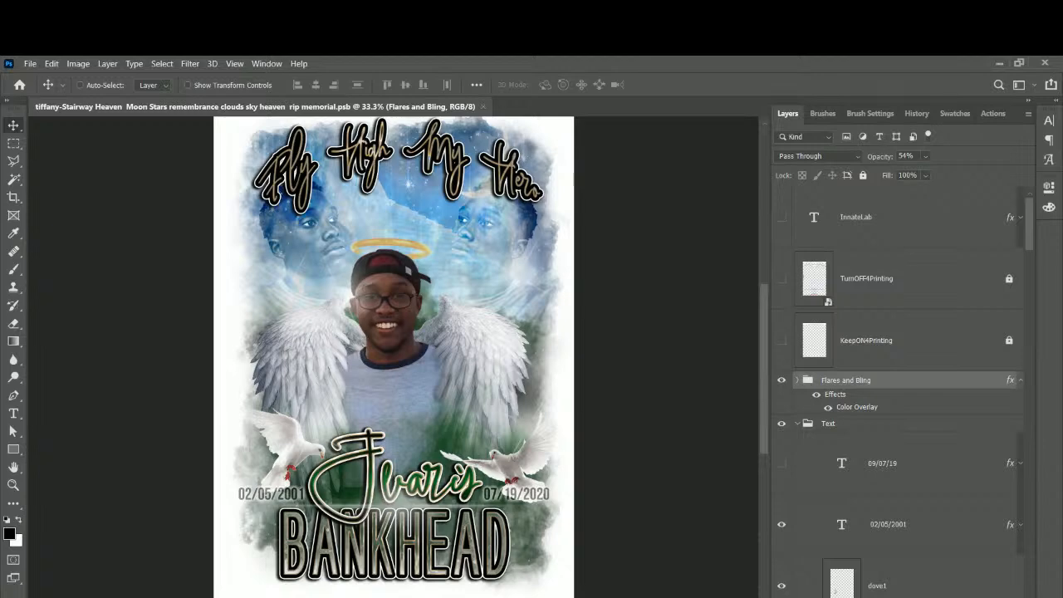
mouse_move(494, 597)
left_click(567, 564)
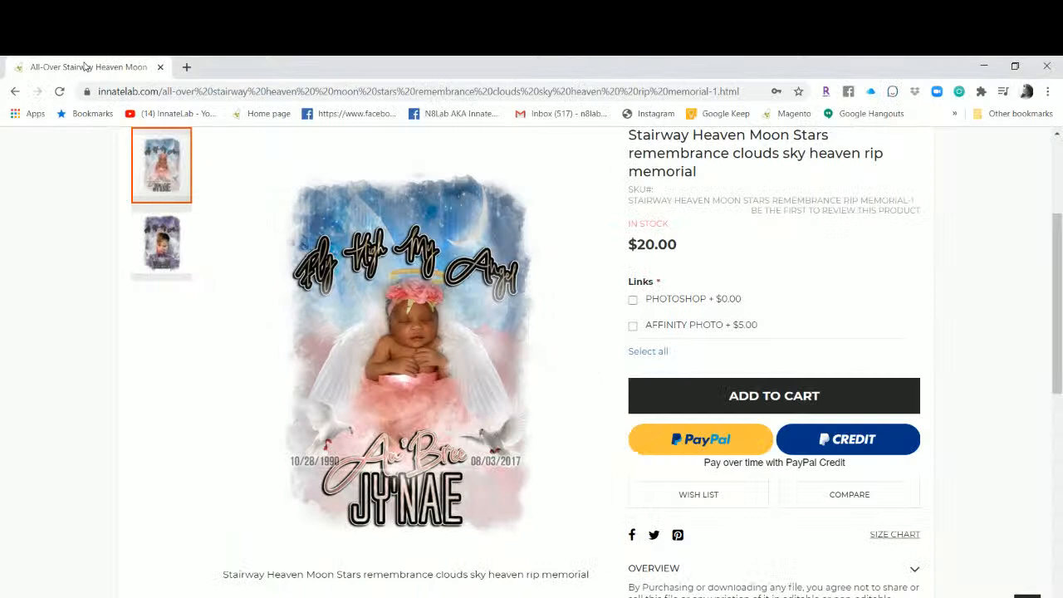
Load academy.innatelab.com in a new browser tab.
left_click(187, 67)
left_click(174, 92)
type("aca")
key("Return")
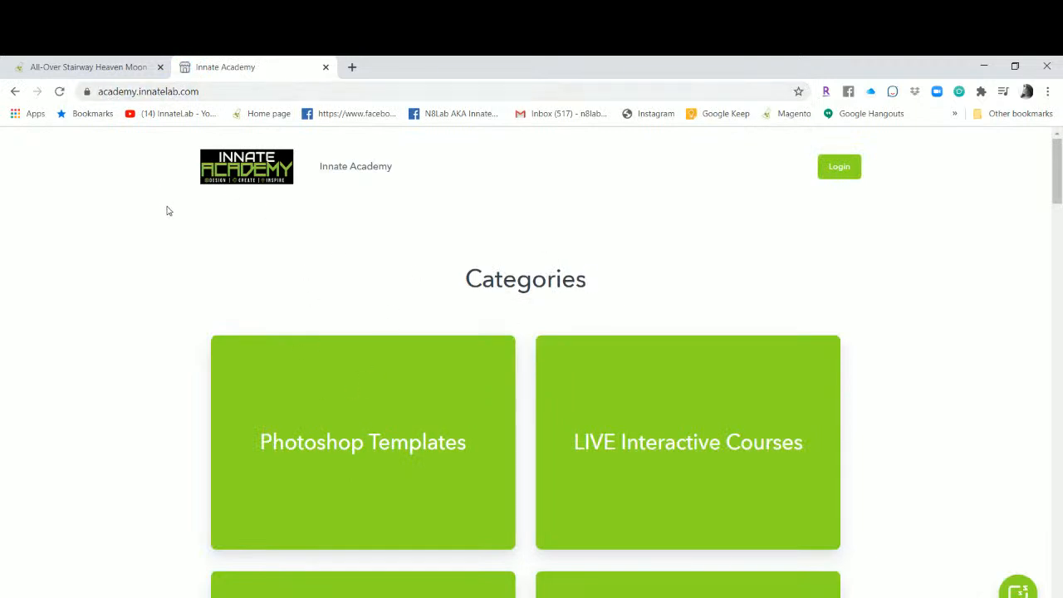
scroll(391, 254, "down", 3)
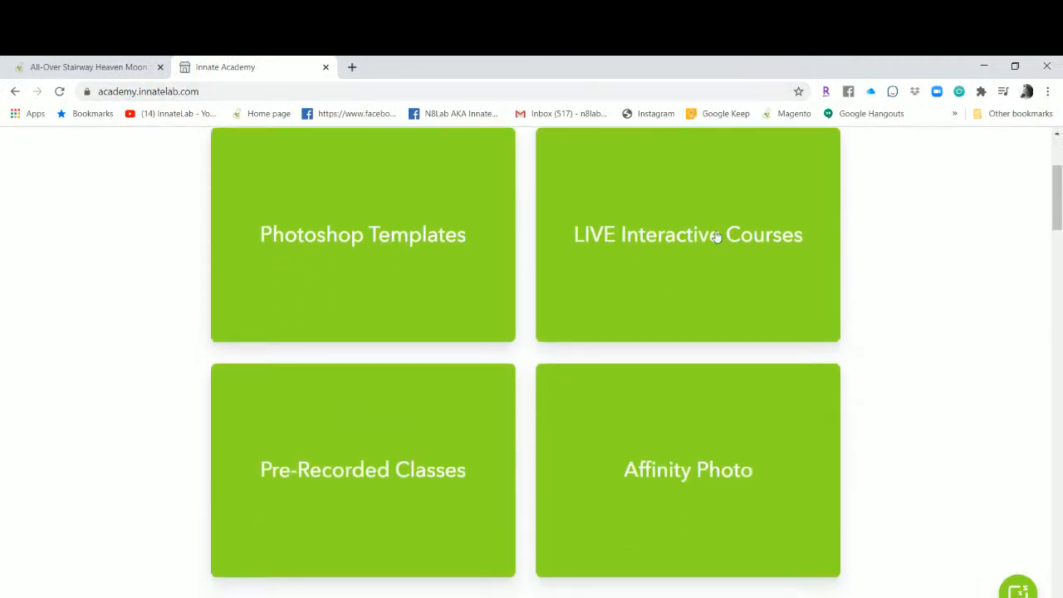
Browse the LIVE Interactive Courses category, then return to the Innate Academy home page.
left_click(715, 237)
scroll(335, 432, "down", 2)
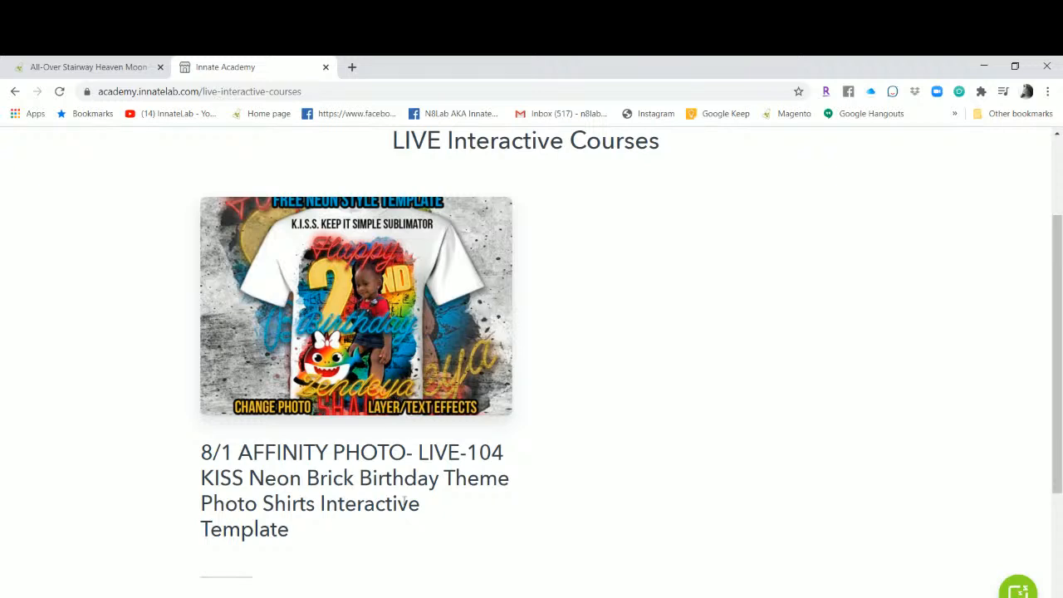
scroll(405, 496, "up", 1)
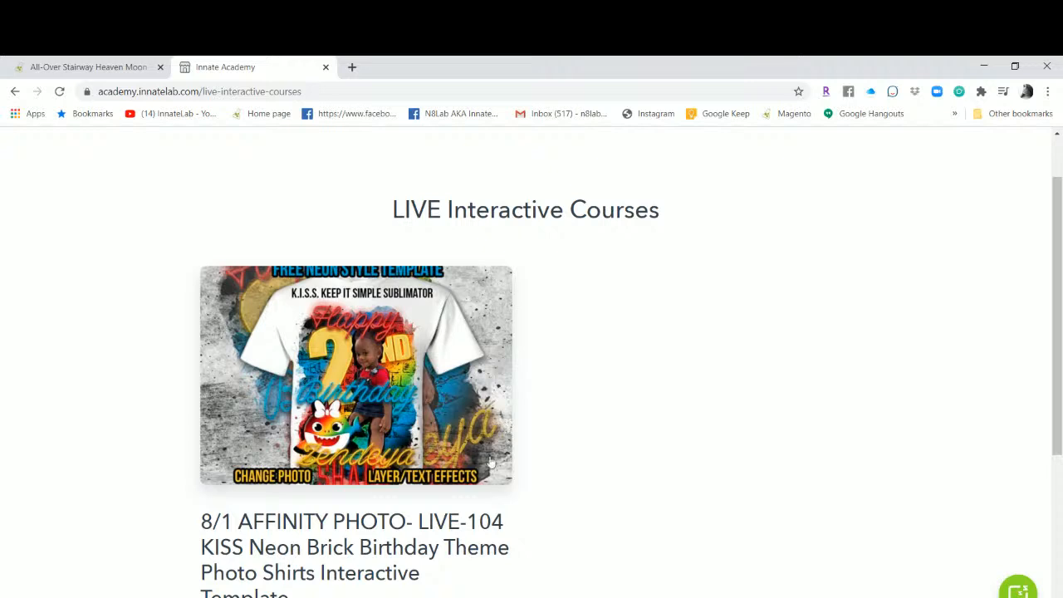
scroll(516, 492, "down", 2)
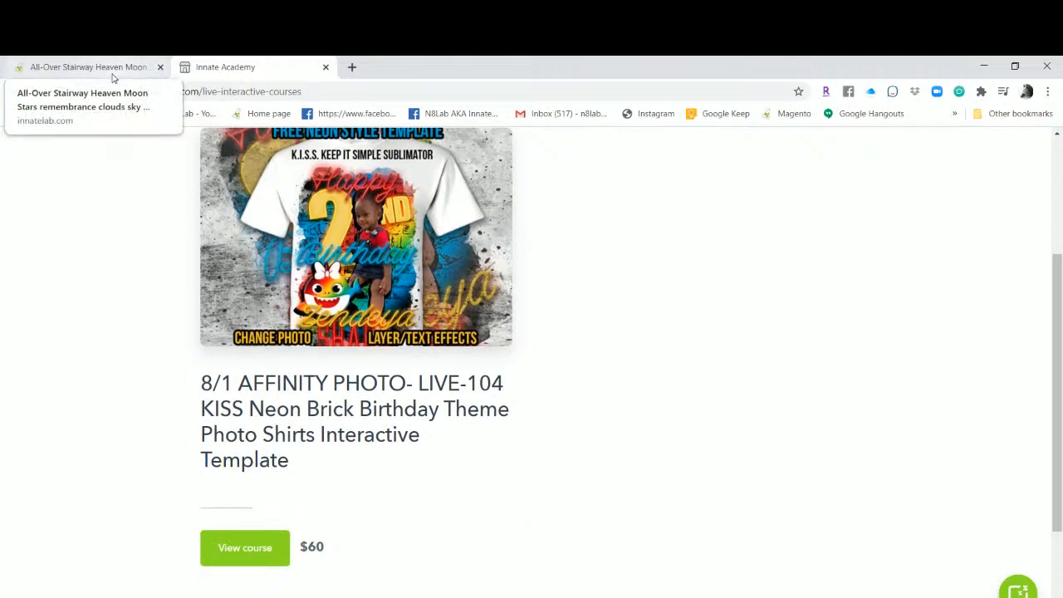
scroll(254, 304, "up", 3)
left_click(260, 165)
scroll(391, 382, "down", 10)
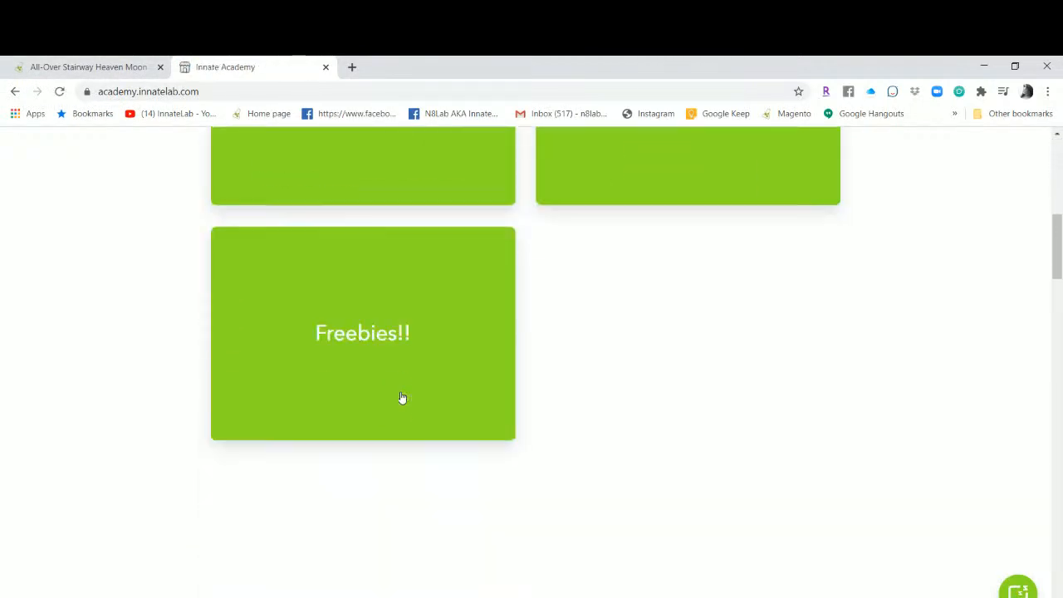
Scroll through the membership plans and course cards, highlighting the Pre-Recorded-105-Socks course title.
scroll(400, 397, "down", 3)
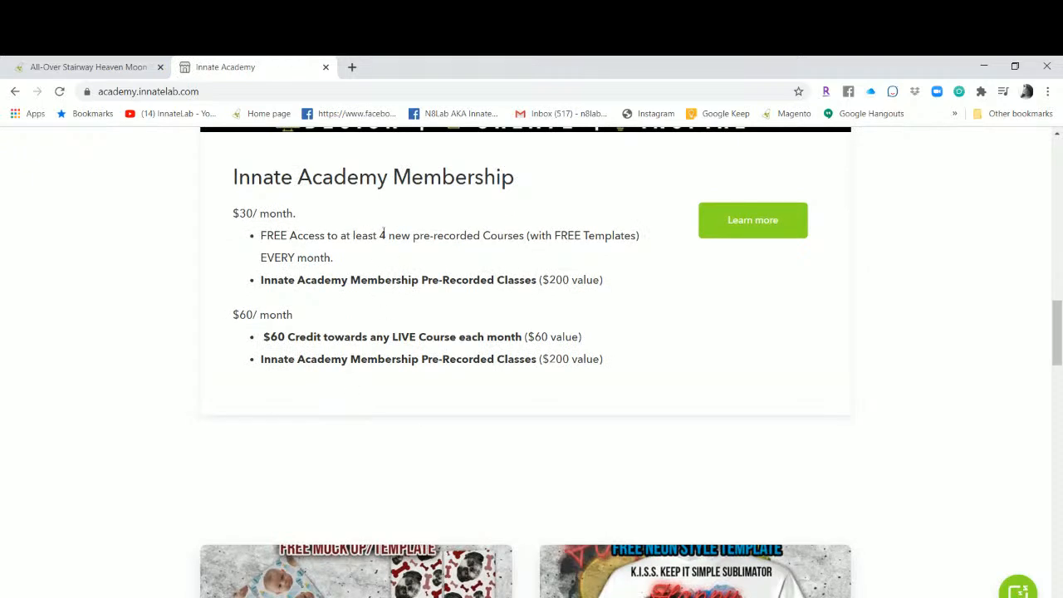
scroll(383, 234, "down", 5)
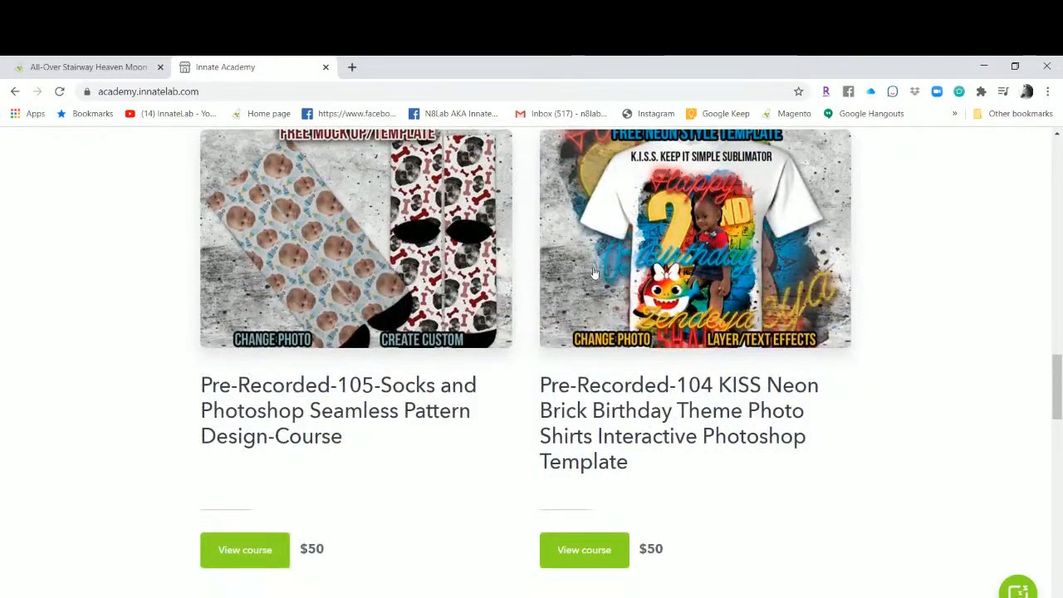
scroll(611, 286, "down", 3)
scroll(611, 286, "down", 3)
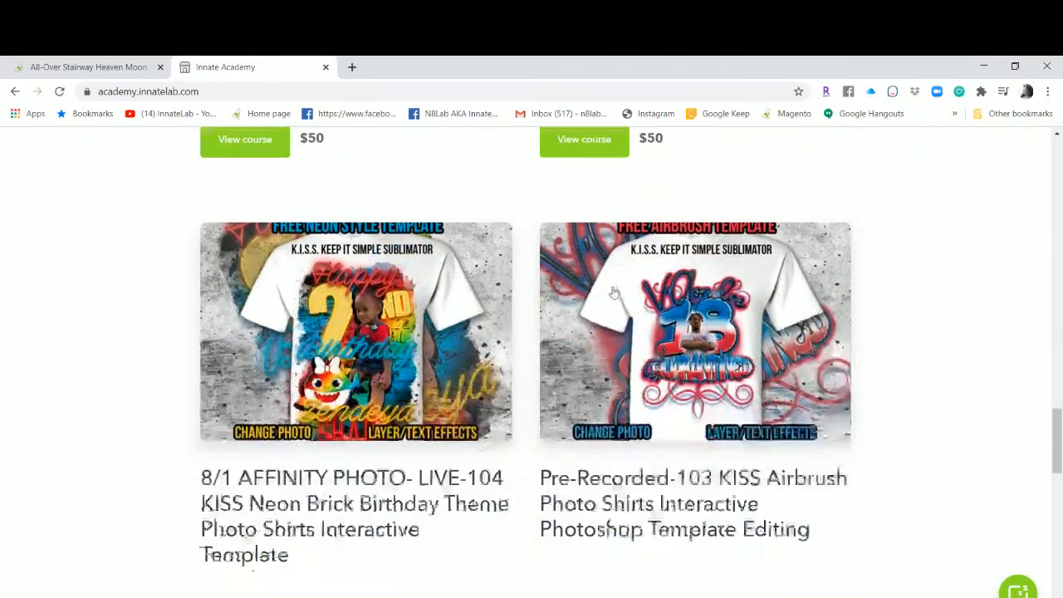
scroll(708, 430, "down", 2)
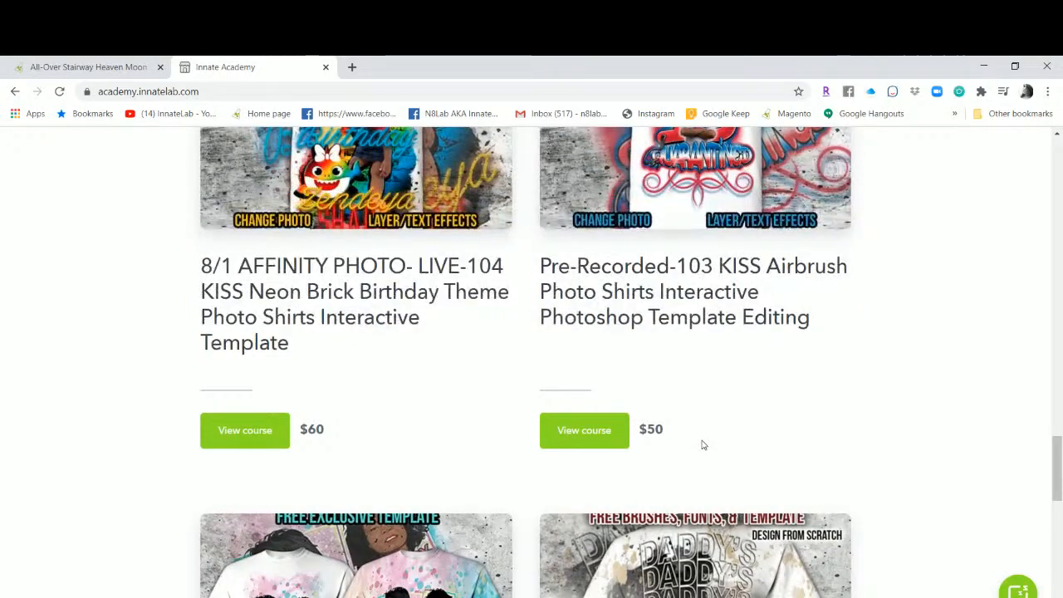
scroll(702, 445, "down", 3)
scroll(700, 448, "up", 2)
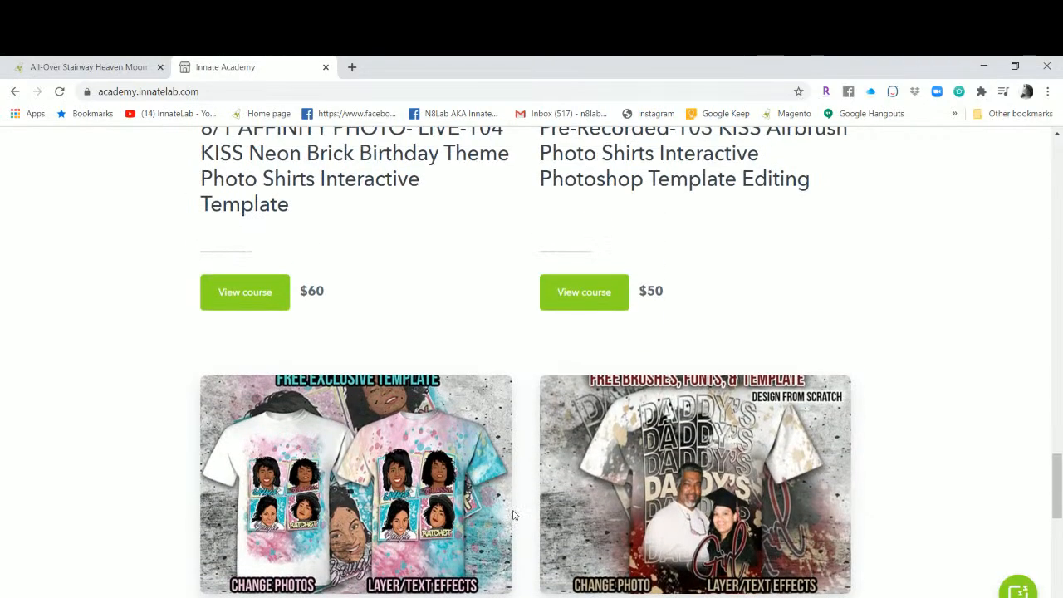
scroll(518, 510, "down", 2)
scroll(434, 526, "up", 5)
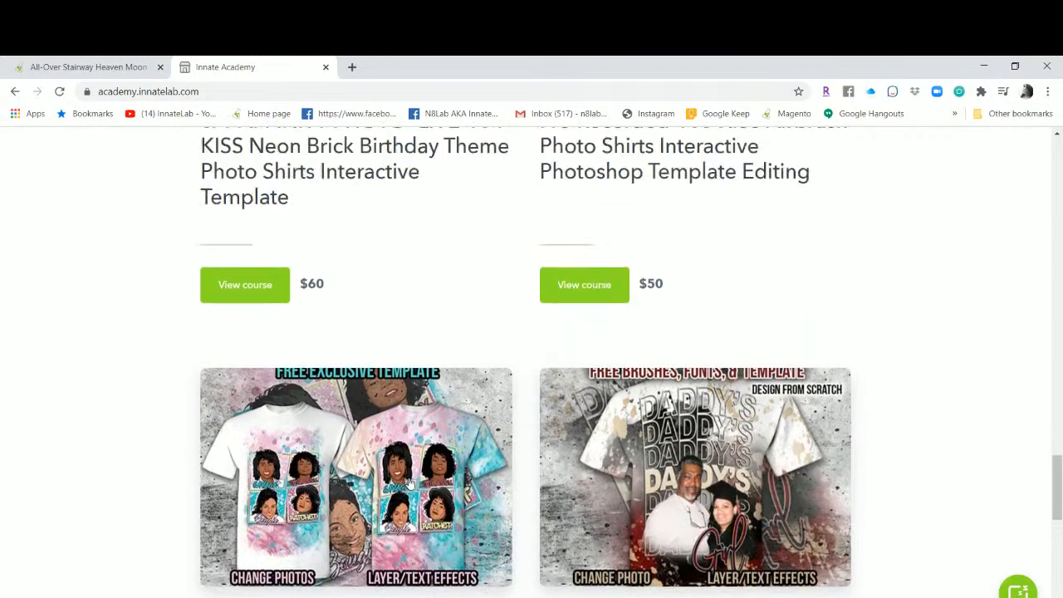
scroll(581, 296, "down", 1)
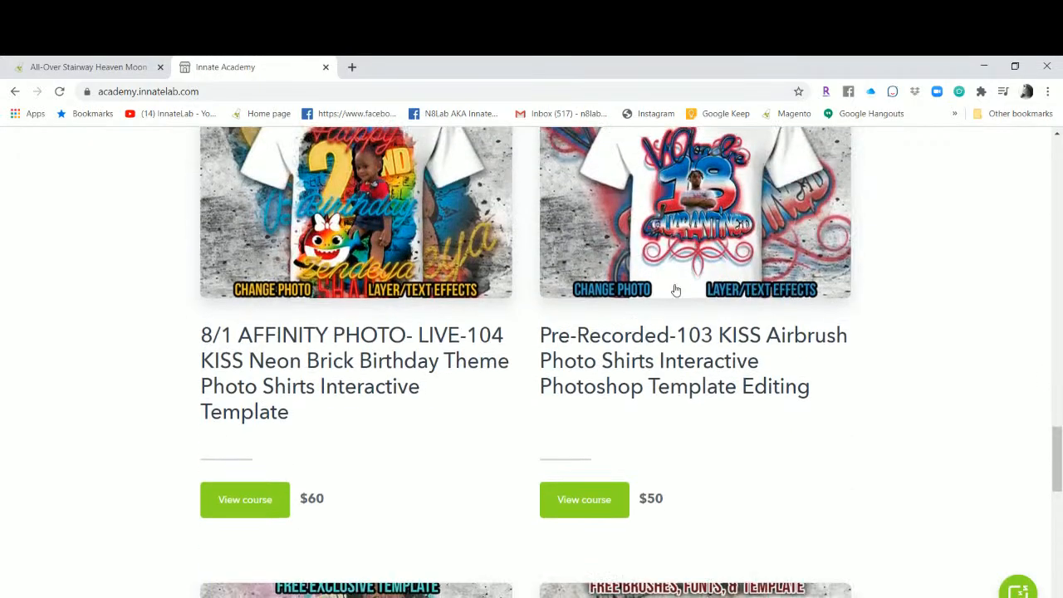
scroll(558, 493, "down", 2)
scroll(572, 498, "up", 7)
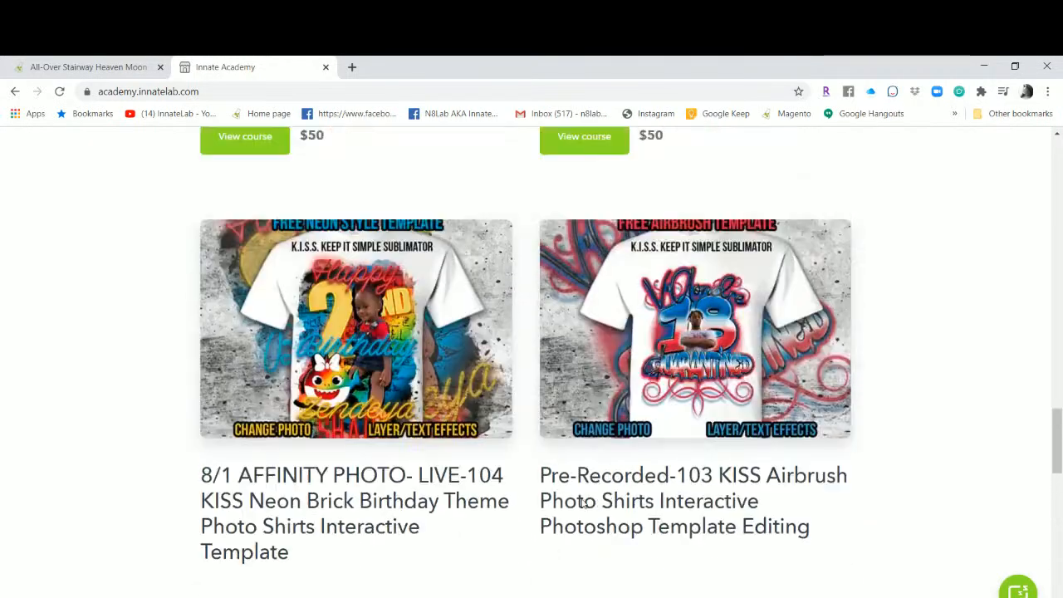
scroll(583, 504, "up", 2)
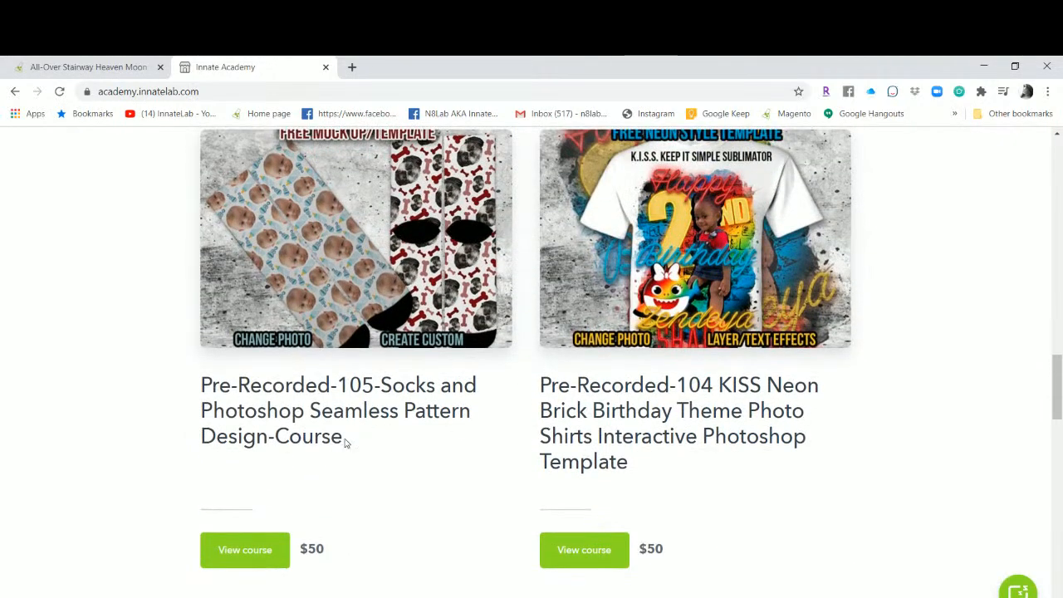
scroll(724, 421, "up", 1)
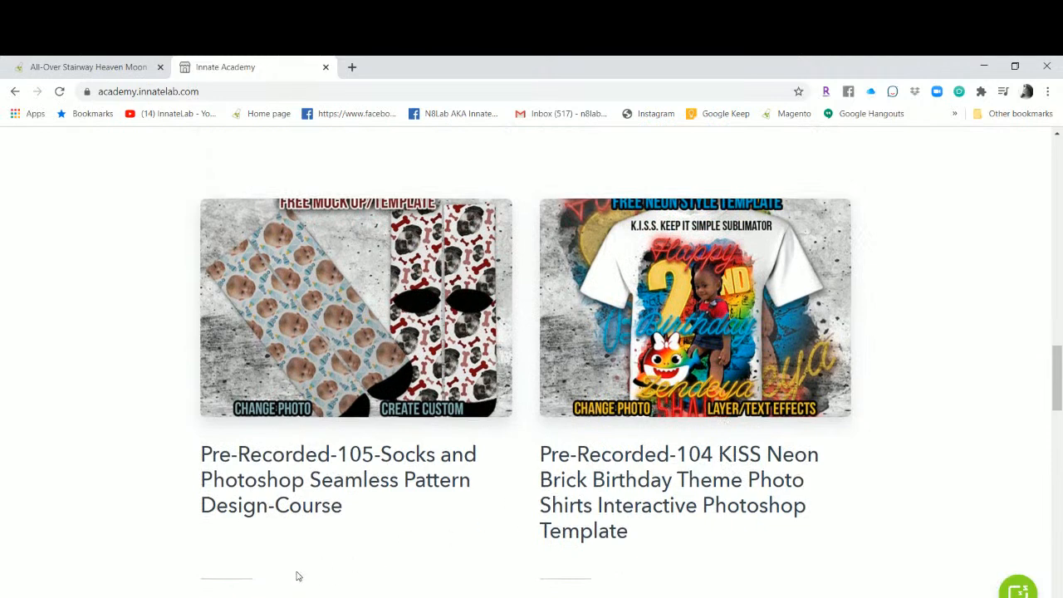
left_click_drag(353, 504, 200, 454)
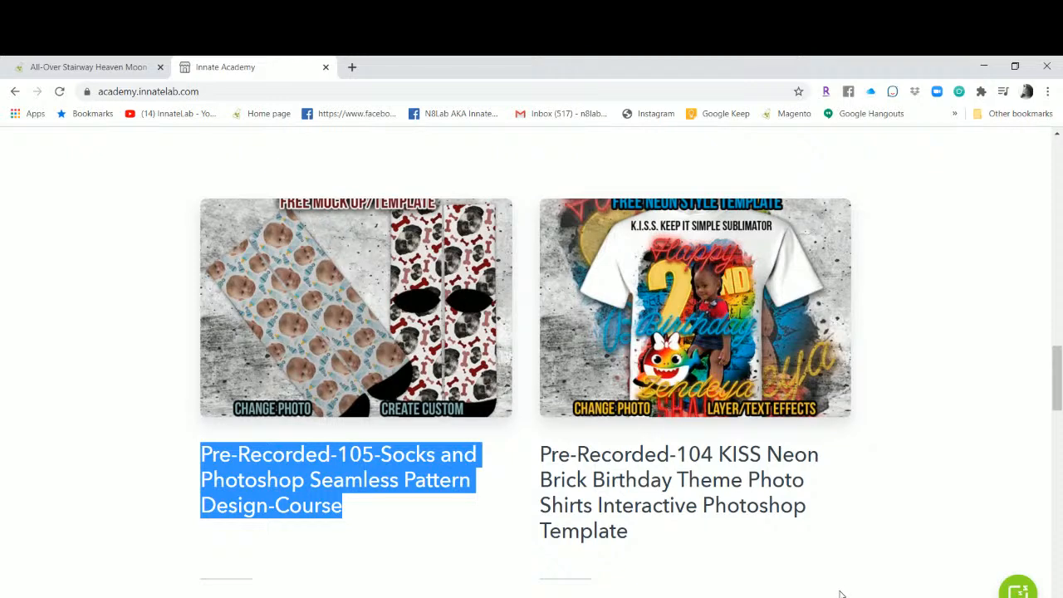
Return to the memorial template tab and browse the Innate Lab home page slider.
left_click(124, 72)
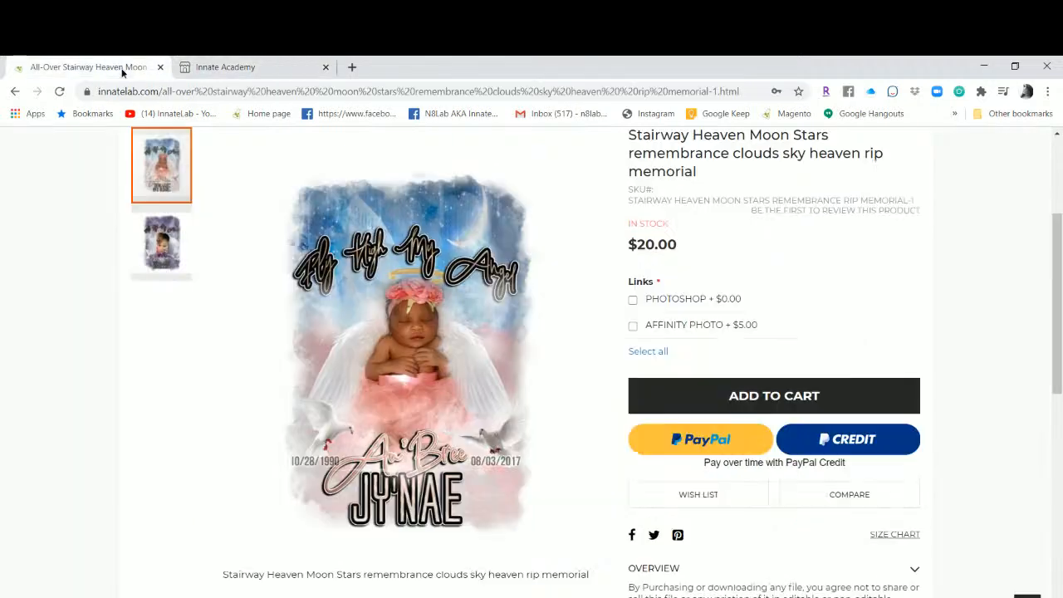
scroll(193, 143, "up", 3)
left_click(186, 267)
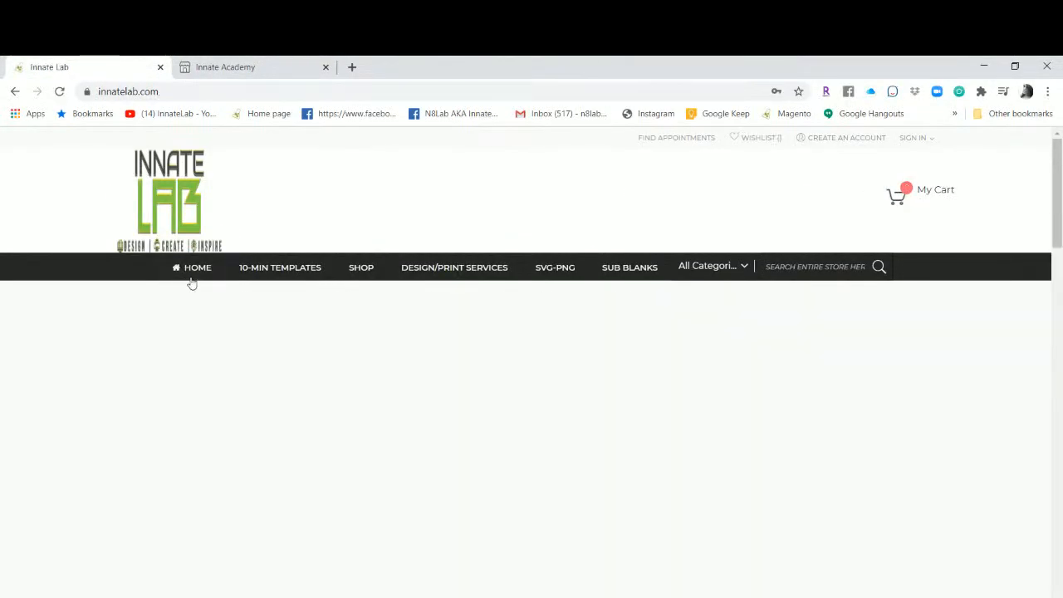
scroll(249, 334, "down", 2)
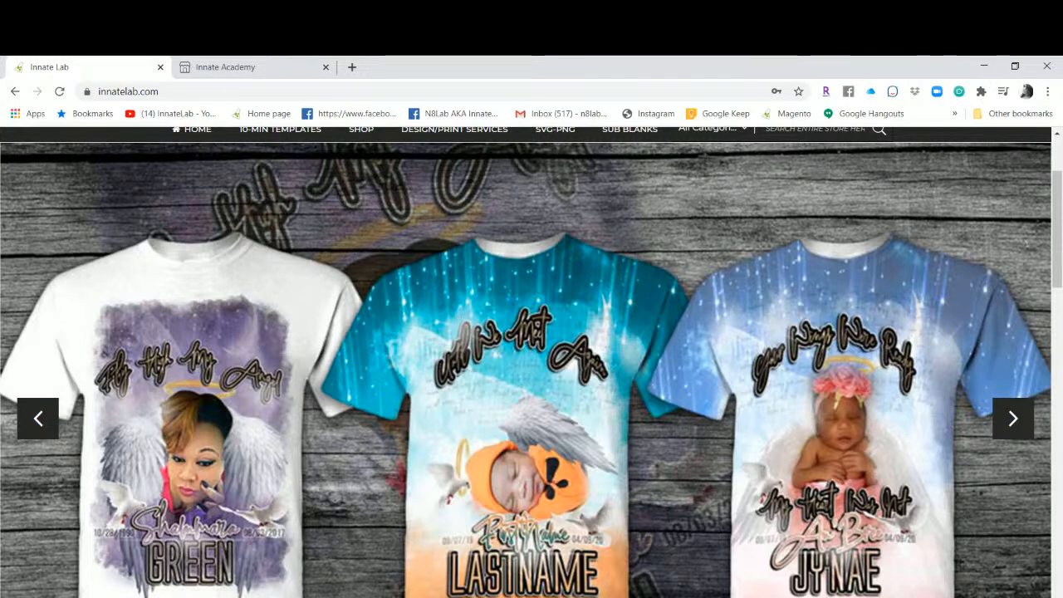
Switch back to the Photoshop memorial design and open the File menu.
left_click(494, 597)
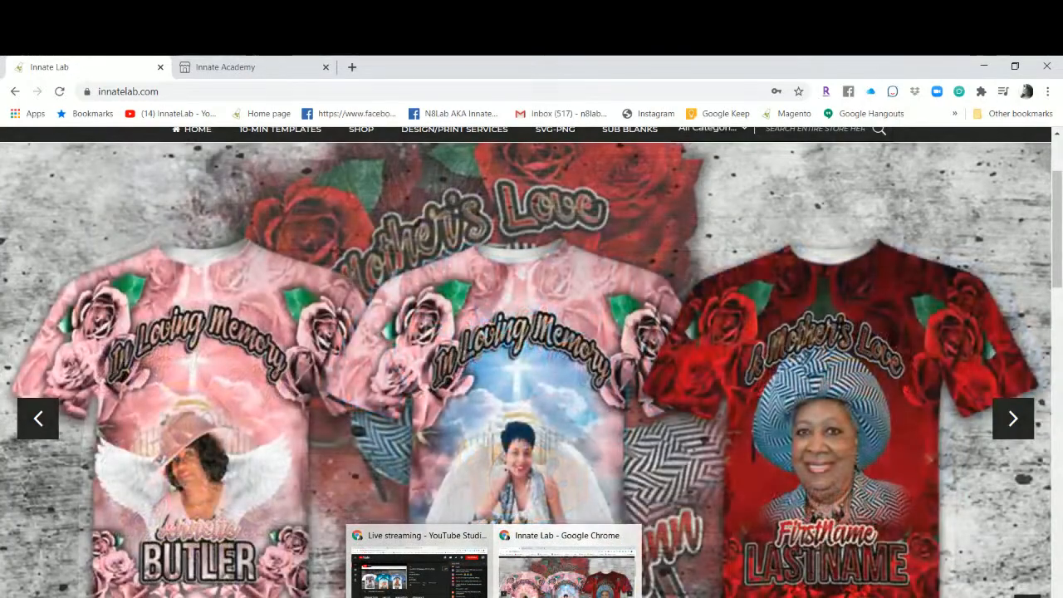
mouse_move(419, 573)
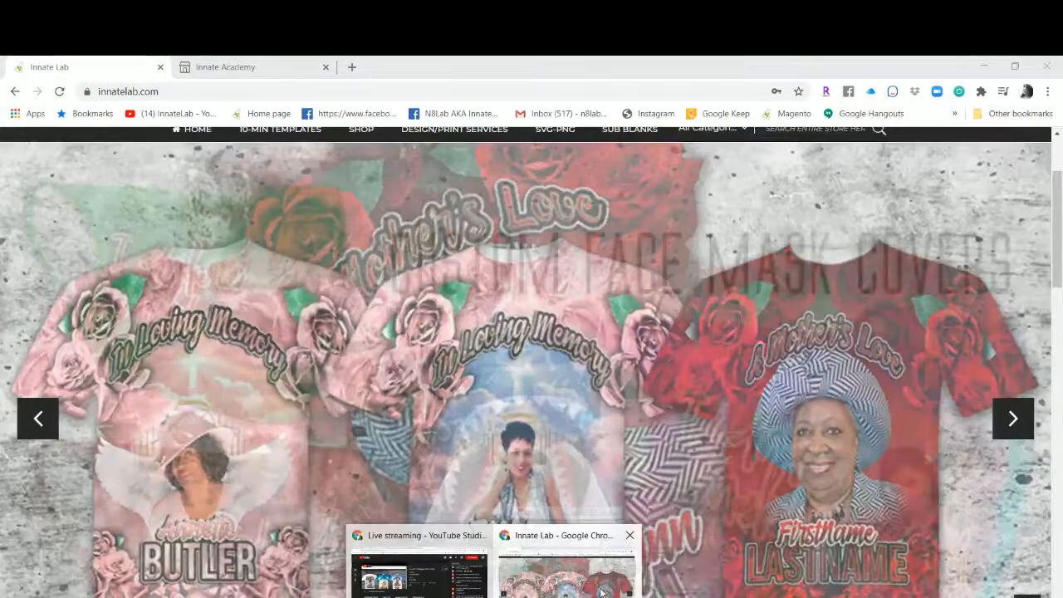
left_click(601, 590)
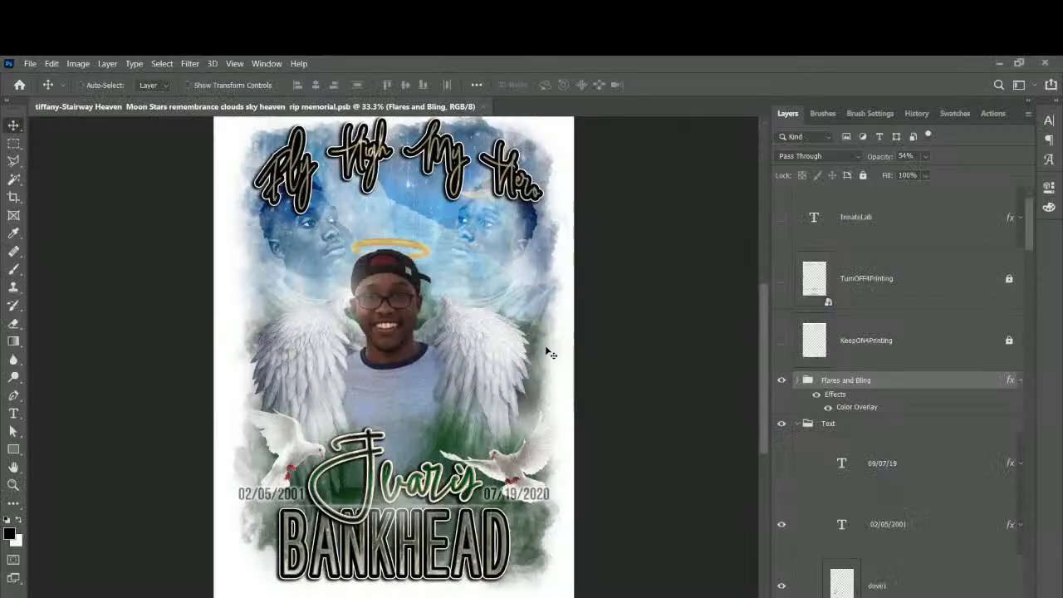
scroll(546, 352, "up", 2)
scroll(546, 352, "up", 1)
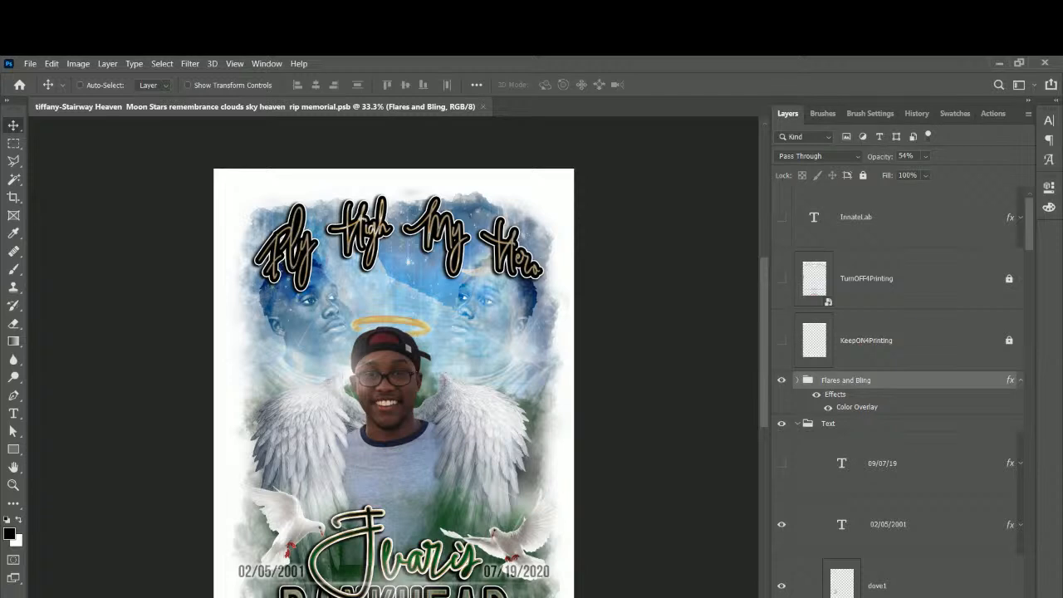
left_click(28, 64)
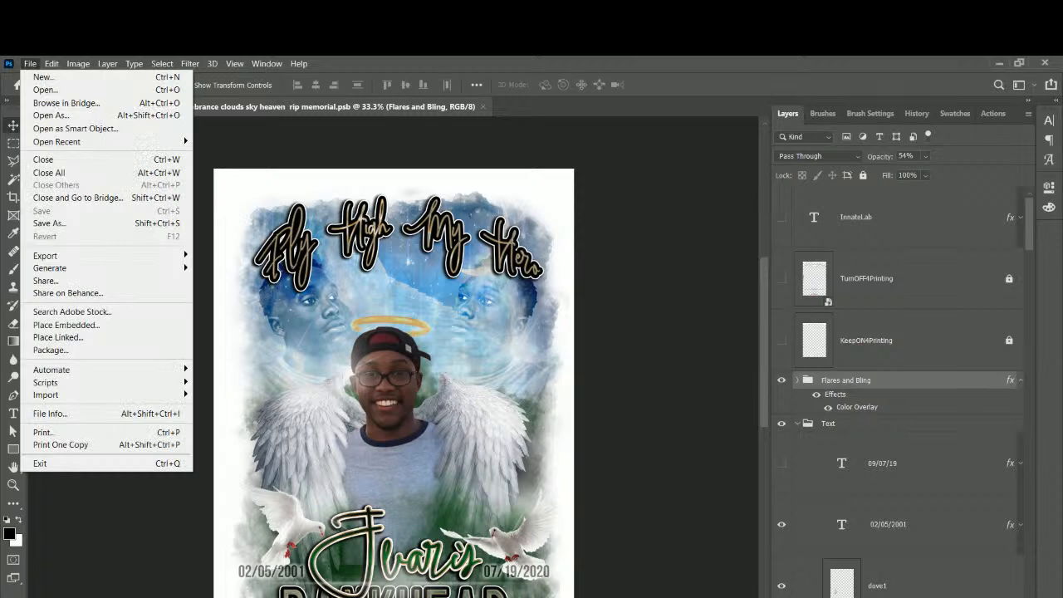
Open the large Vapor Jerzees 21M Basic-T blank template file from File Explorer.
left_click(357, 597)
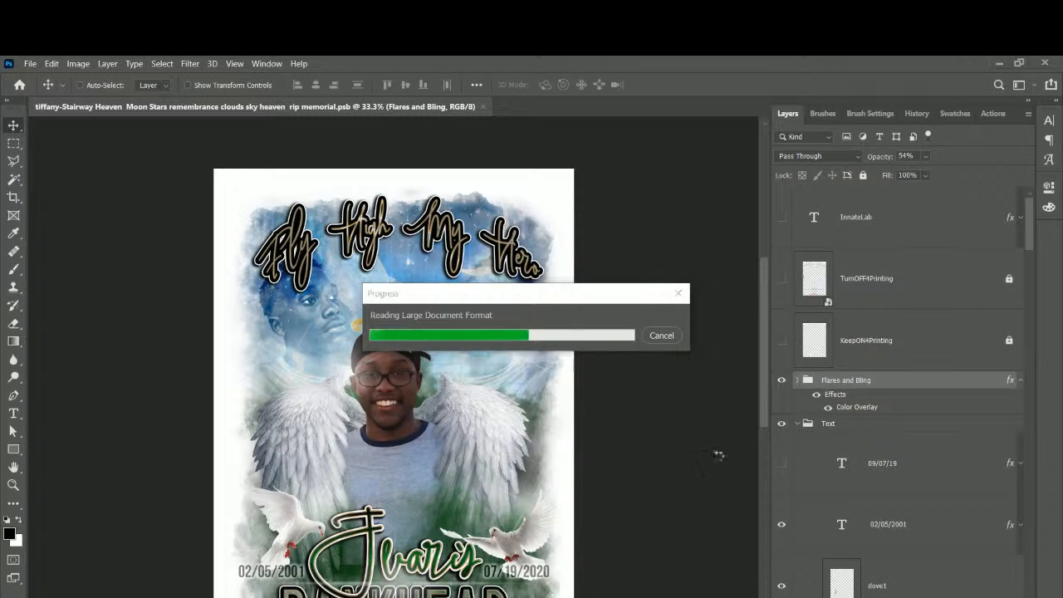
left_click(665, 336)
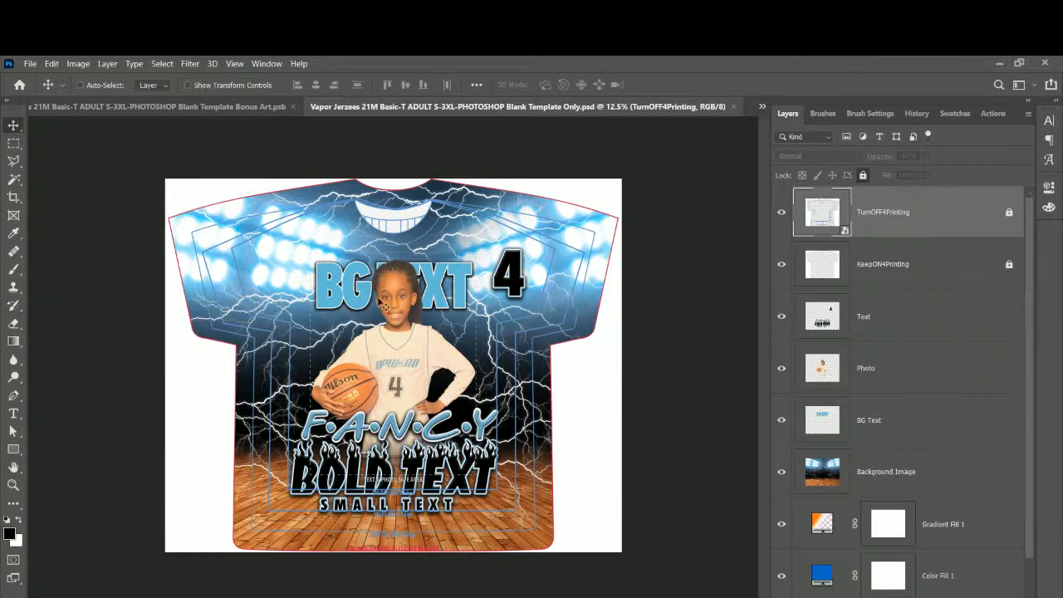
In the Bonus Art document, hide the Basketball and Minnie designs and show Ice Queen.
left_click(227, 109)
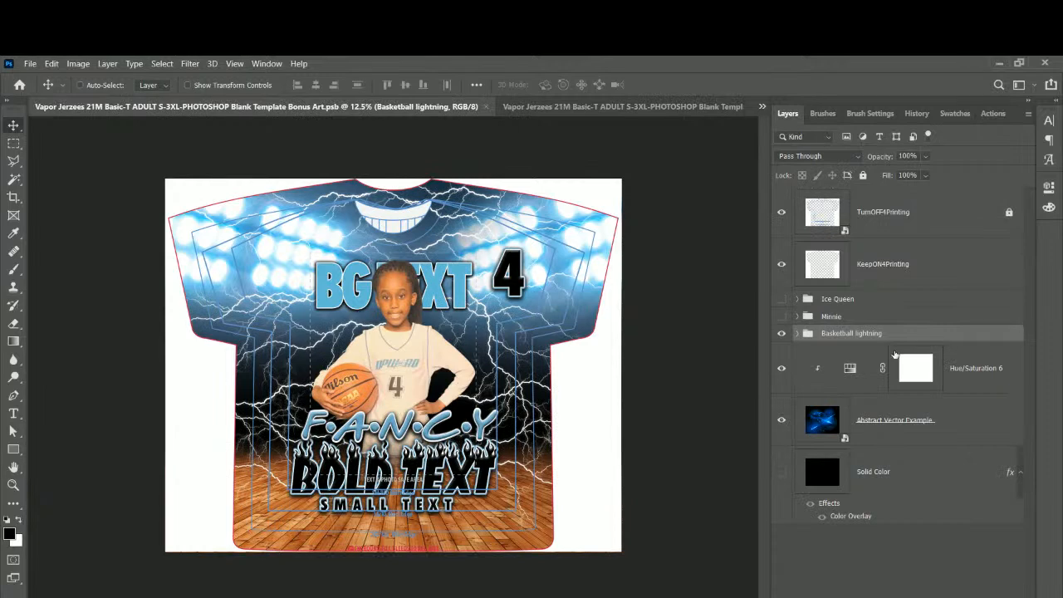
left_click(780, 333)
left_click(781, 316)
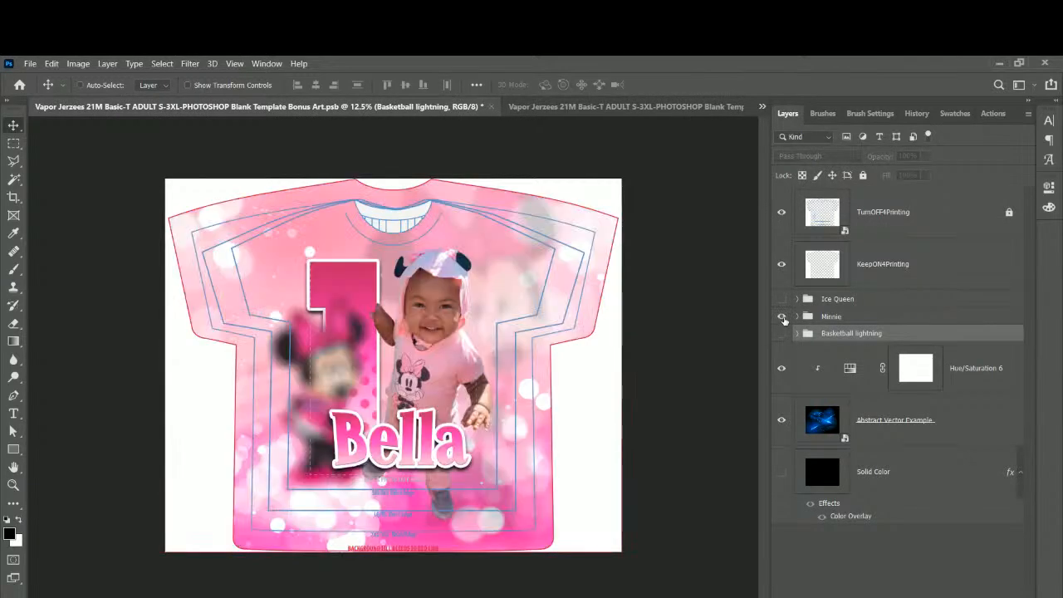
left_click(780, 317)
left_click(780, 299)
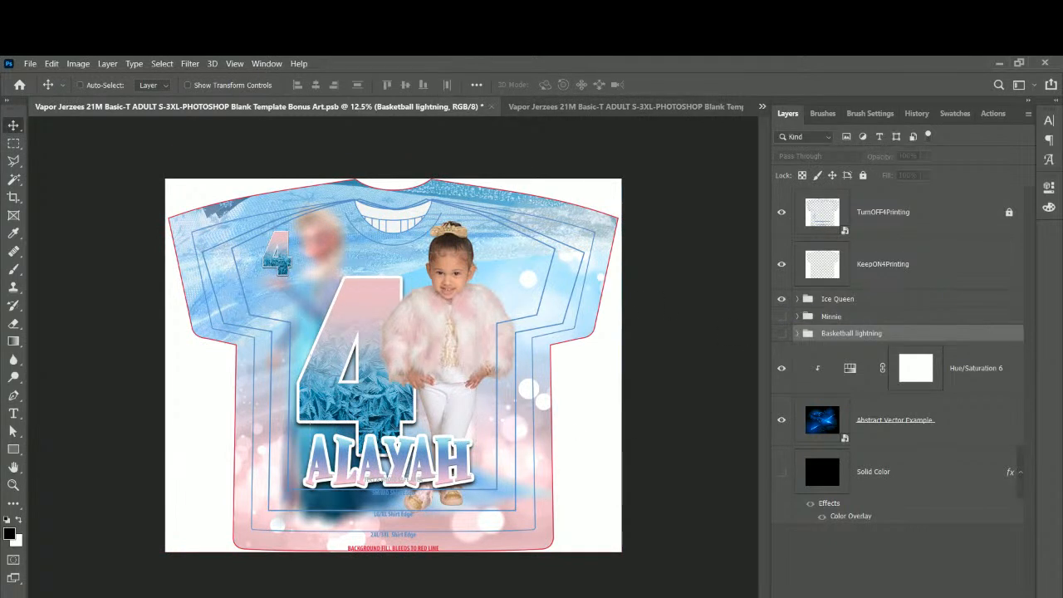
Delete the Text through Background Image layers from the blank template.
left_click(581, 107)
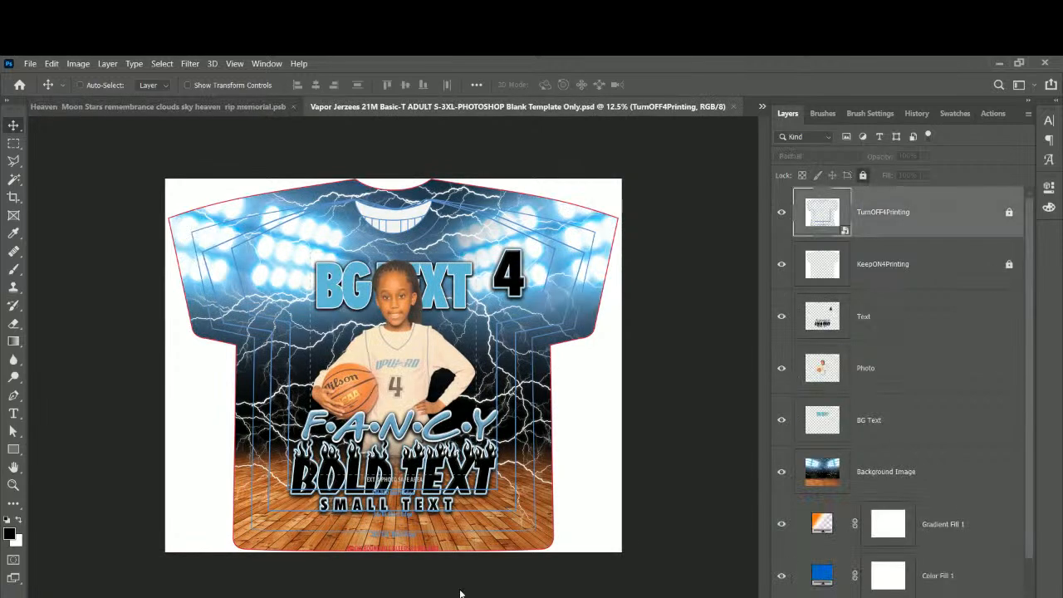
left_click(886, 314)
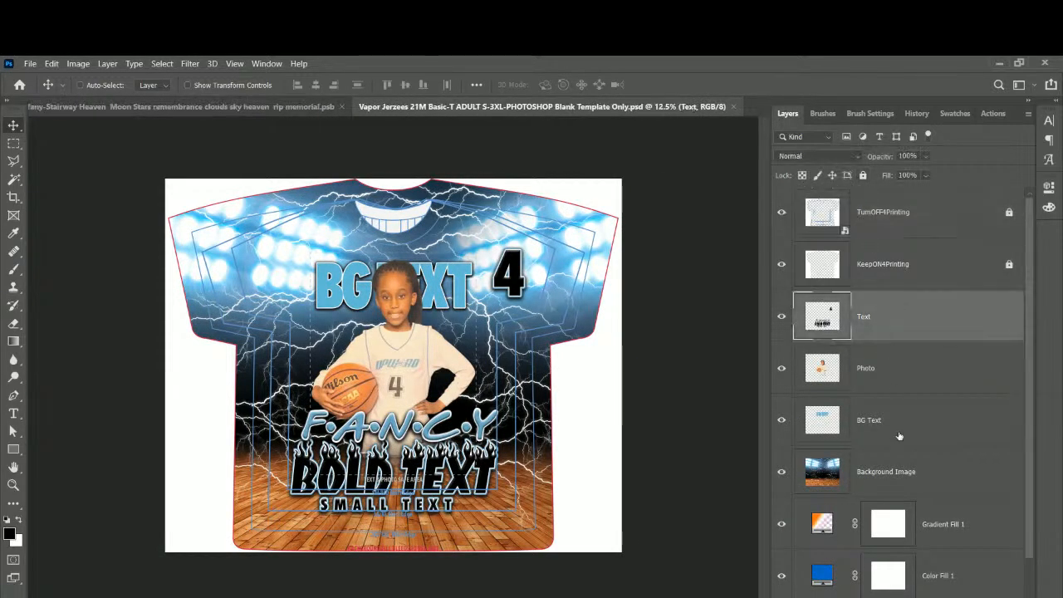
left_click(905, 473, "shift")
key("Delete")
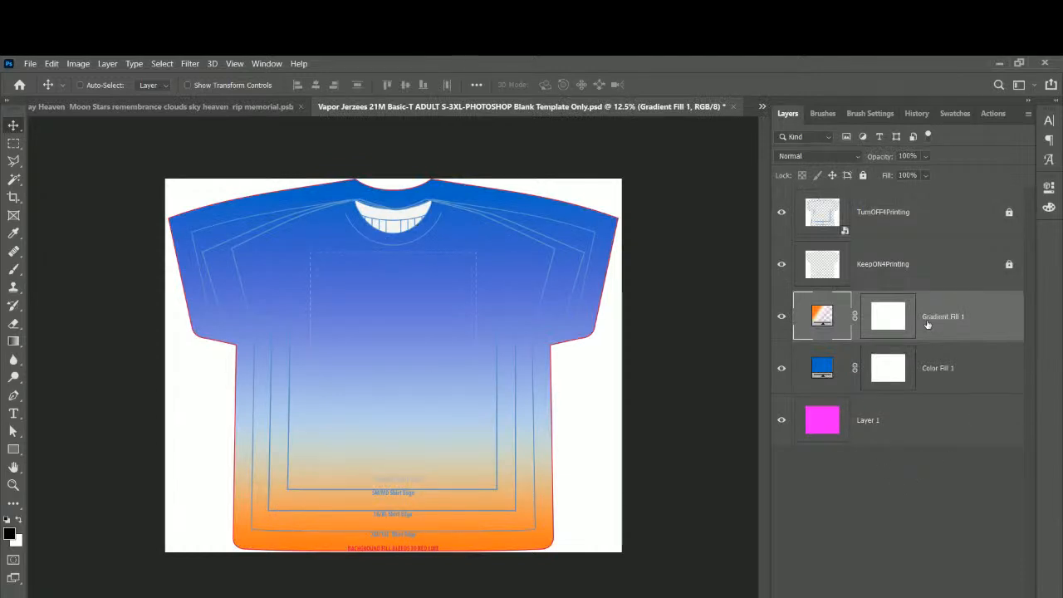
In the memorial design, collapse the Text and Foreground Clouds groups.
left_click(166, 107)
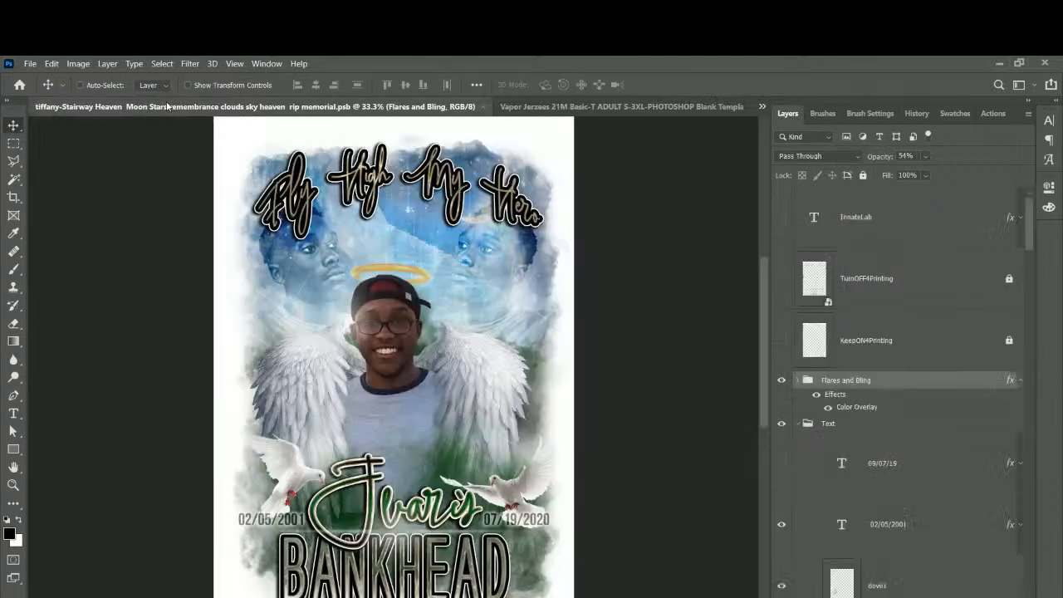
left_click(923, 210)
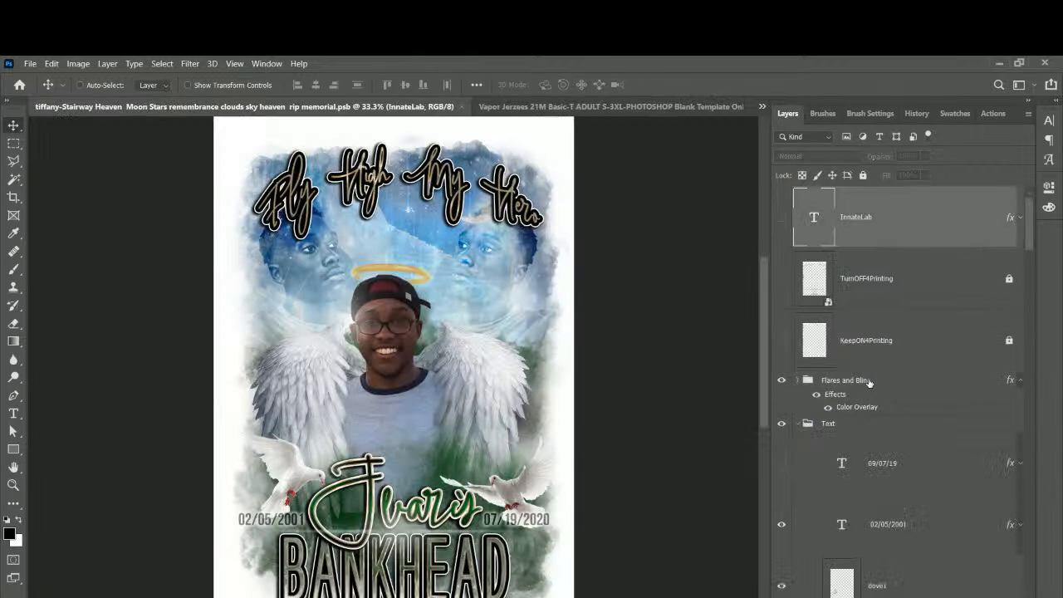
left_click(798, 424)
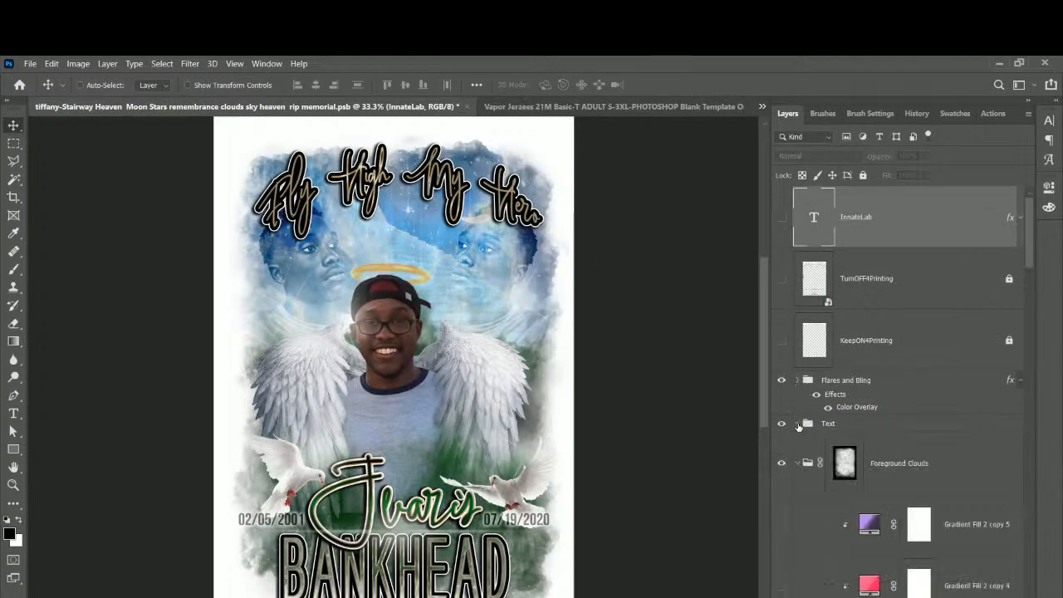
left_click(798, 464)
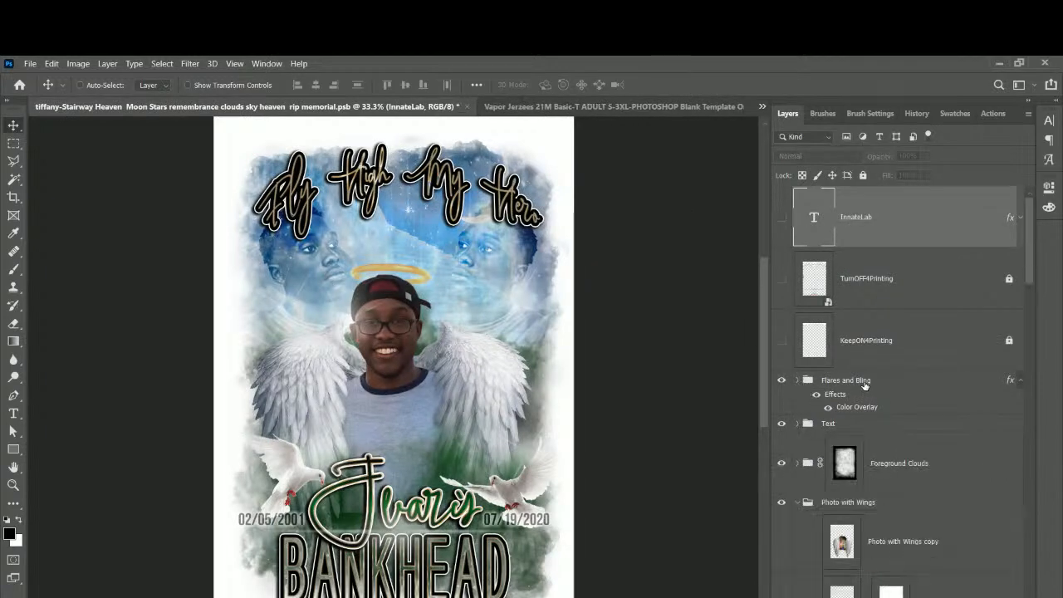
Collapse Photo with Wings, Group 2 copy and Background, then select Flares and Bling through Cloud.
left_click(855, 384)
scroll(855, 387, "down", 5)
scroll(856, 387, "up", 5)
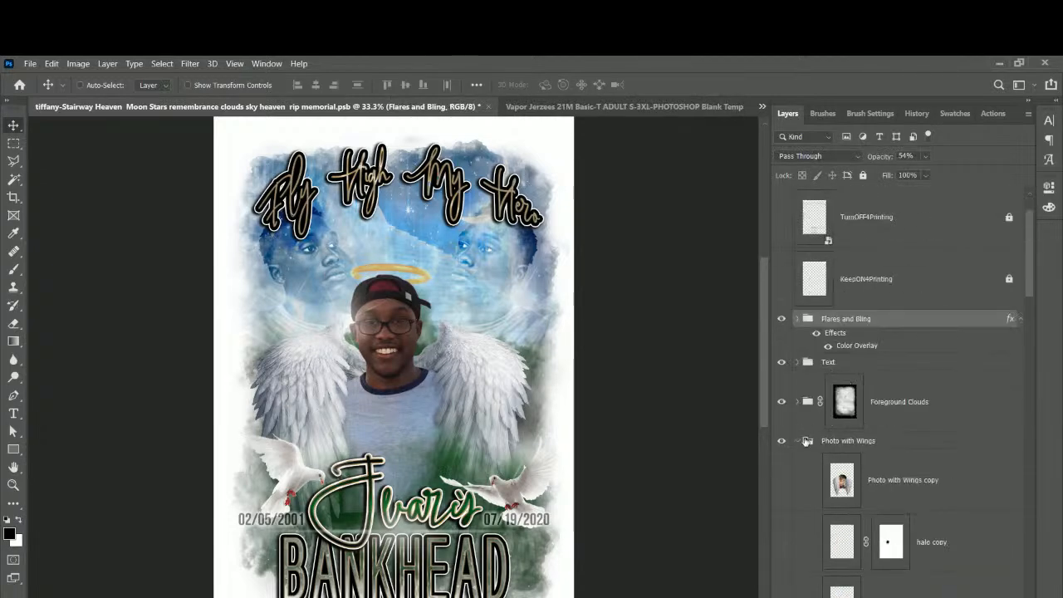
left_click(798, 441)
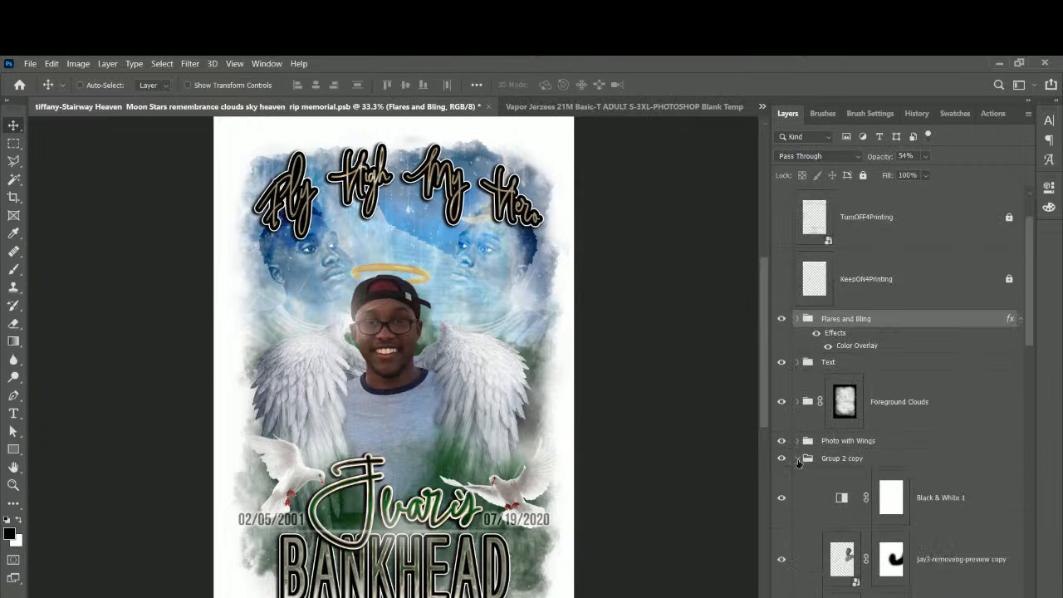
left_click(797, 459)
left_click(799, 515)
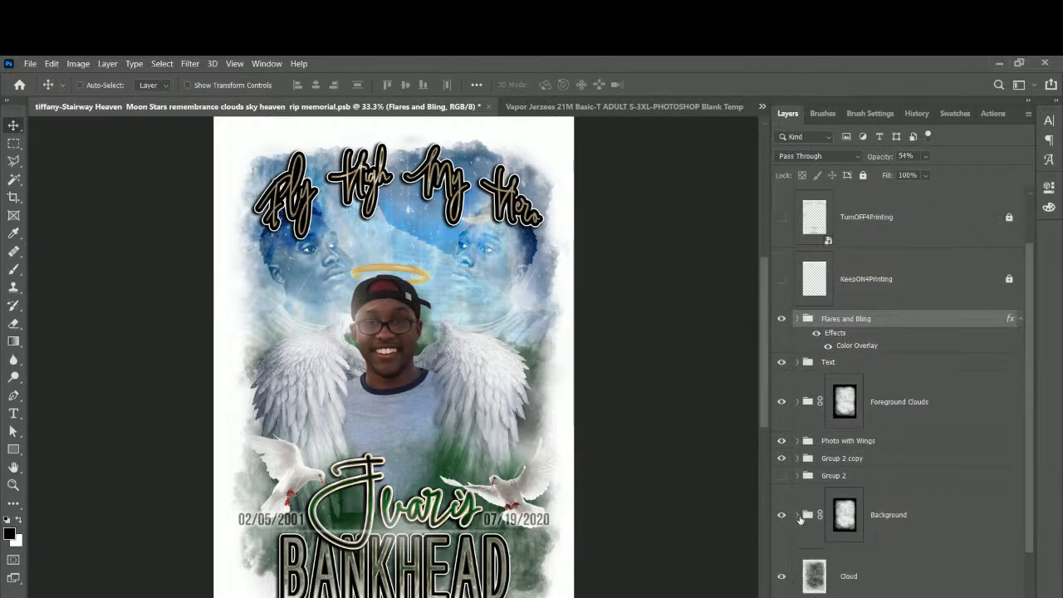
scroll(804, 508, "down", 1)
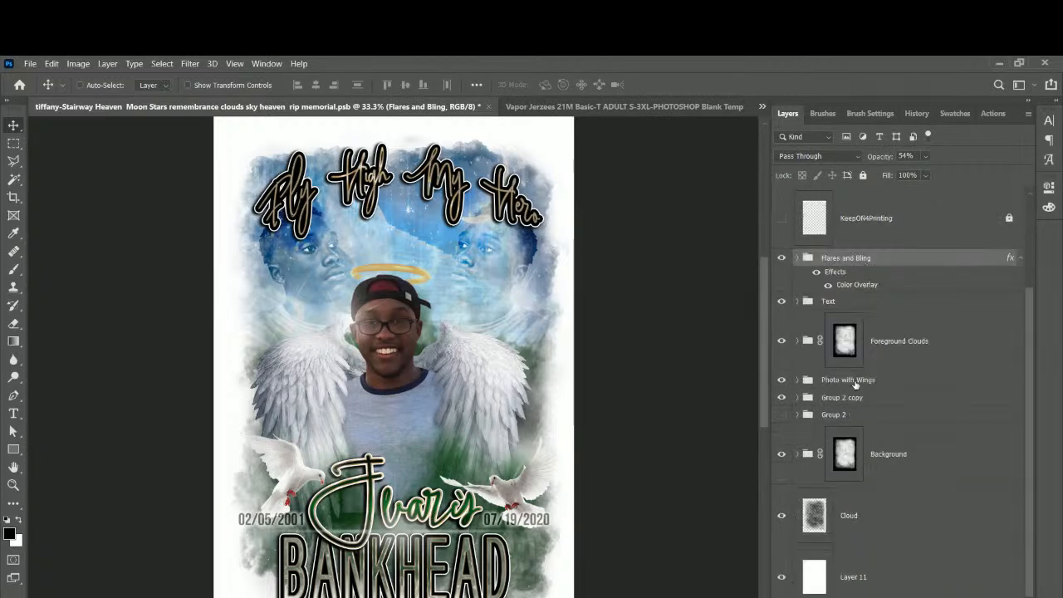
left_click(879, 527, "shift")
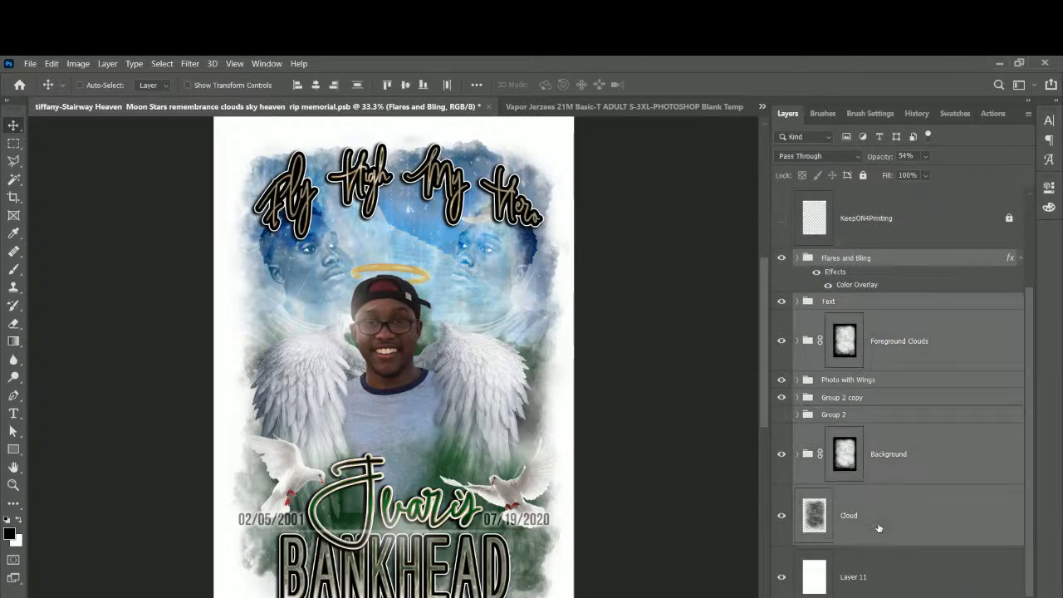
Group the selected layers as Group 3 and drag it onto the blank template shirt.
key("ctrl+g")
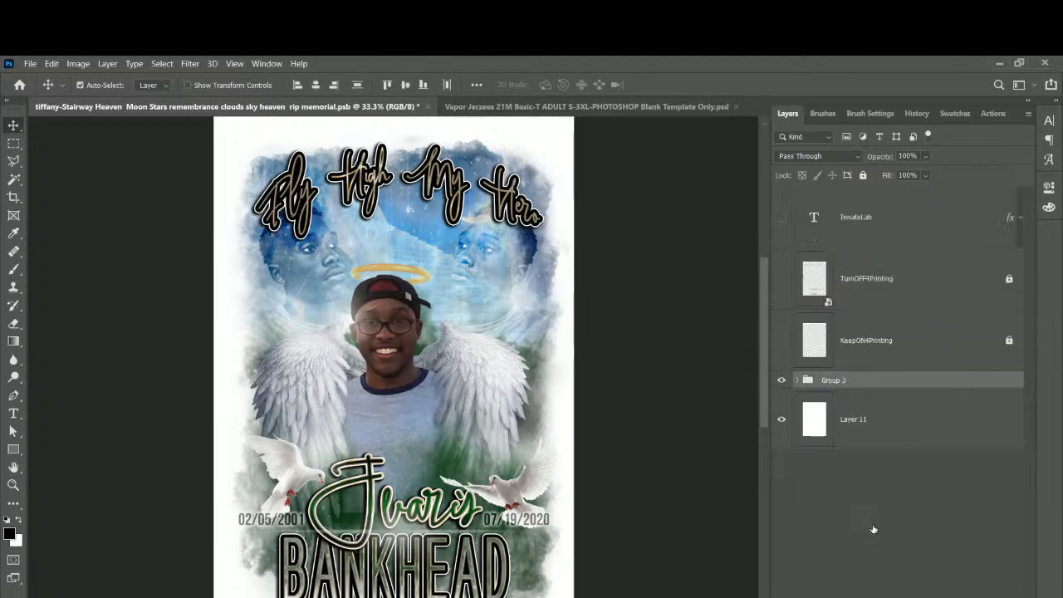
left_click_drag(432, 409, 526, 109)
left_click_drag(398, 359, 395, 357)
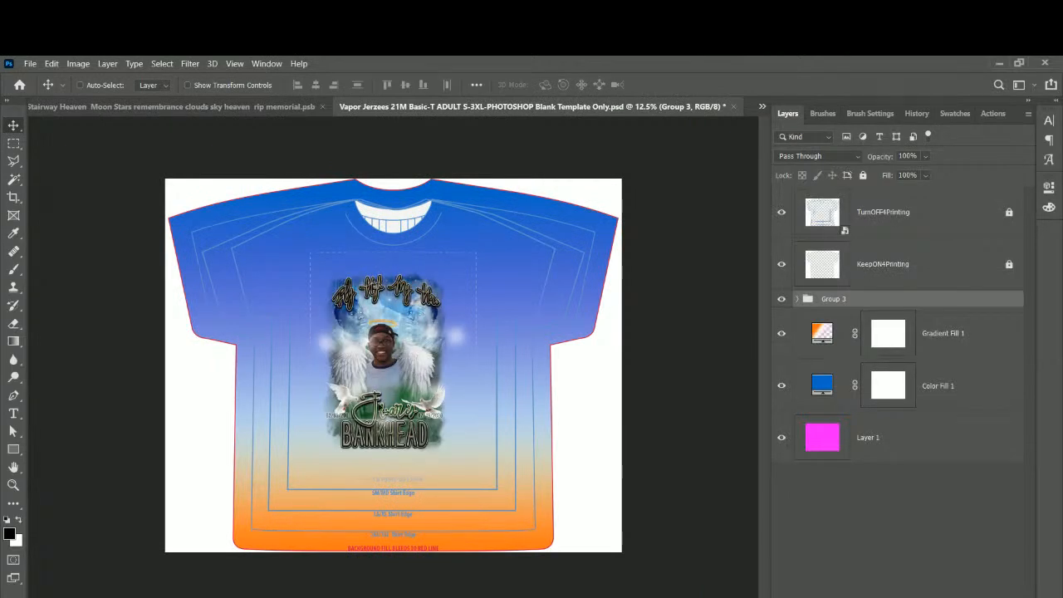
left_click_drag(415, 390, 392, 366)
Scale the memorial artwork to about 134% and position it on the shirt front.
key("ctrl+t")
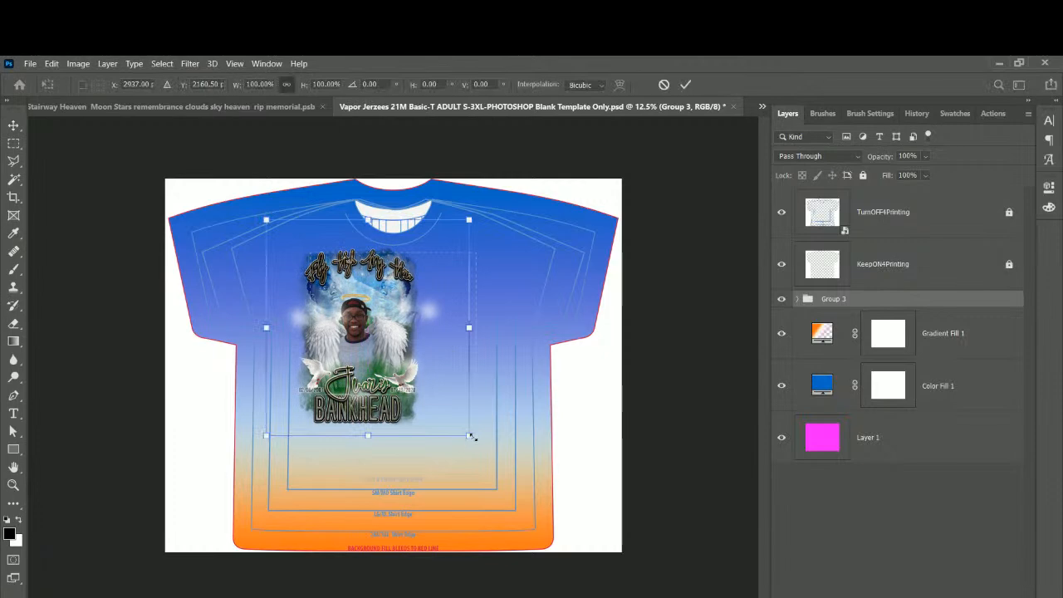
left_click_drag(489, 448, 585, 519)
left_click_drag(457, 446, 434, 417)
left_click_drag(554, 522, 530, 496)
left_click_drag(414, 389, 422, 388)
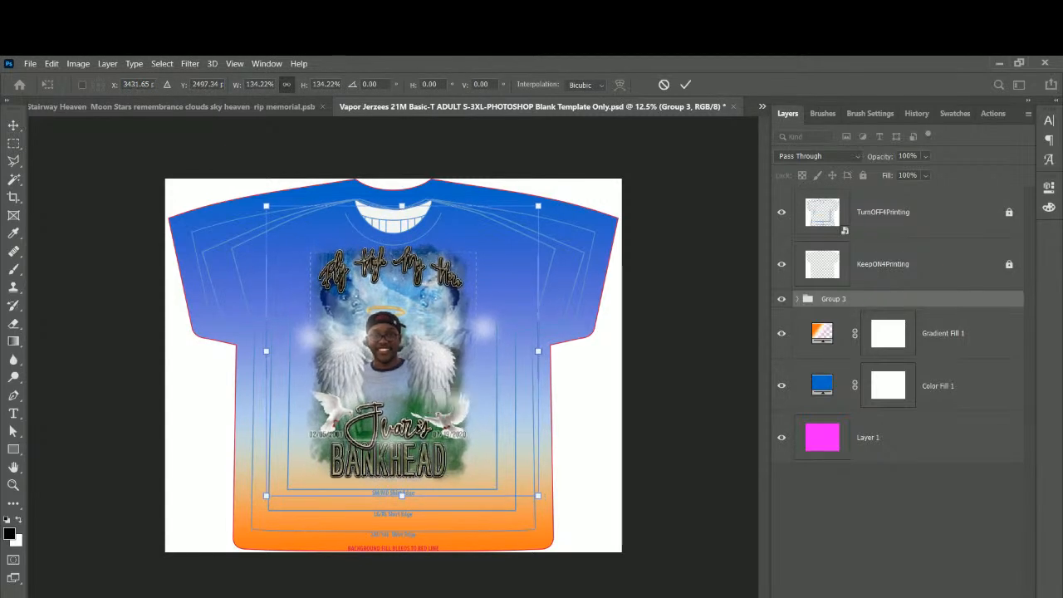
key("Return")
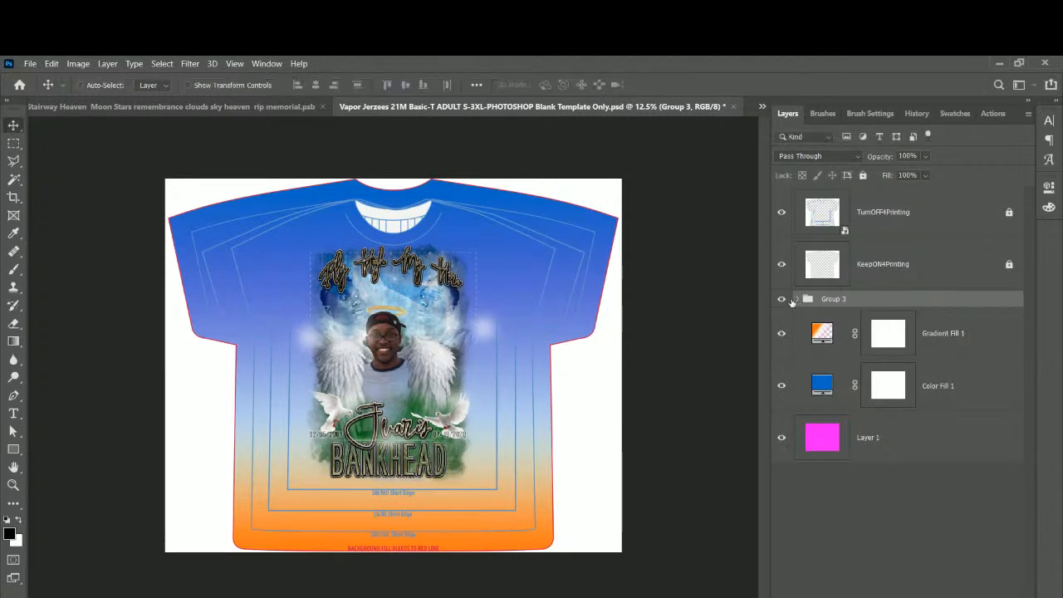
Disable the Background layer mask in Group 3 to reveal the full photo.
left_click(799, 300)
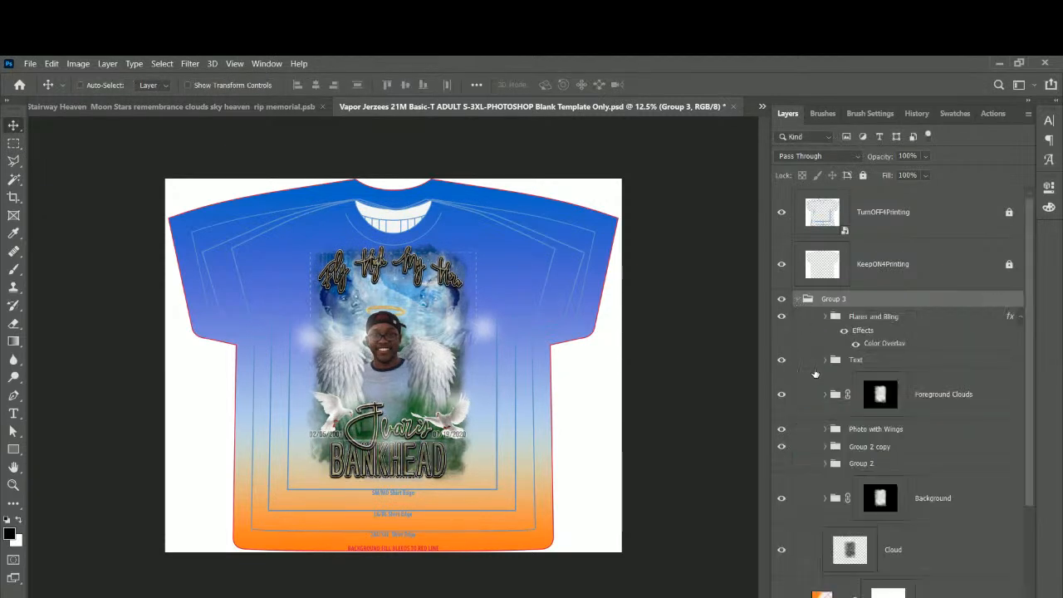
scroll(819, 386, "down", 3)
left_click(880, 373)
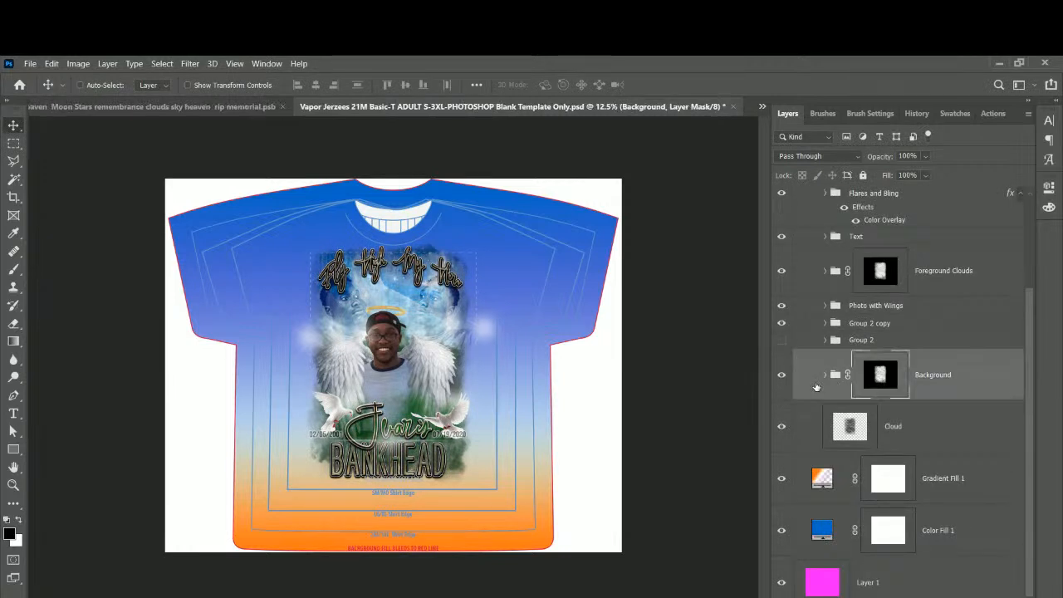
right_click(880, 375)
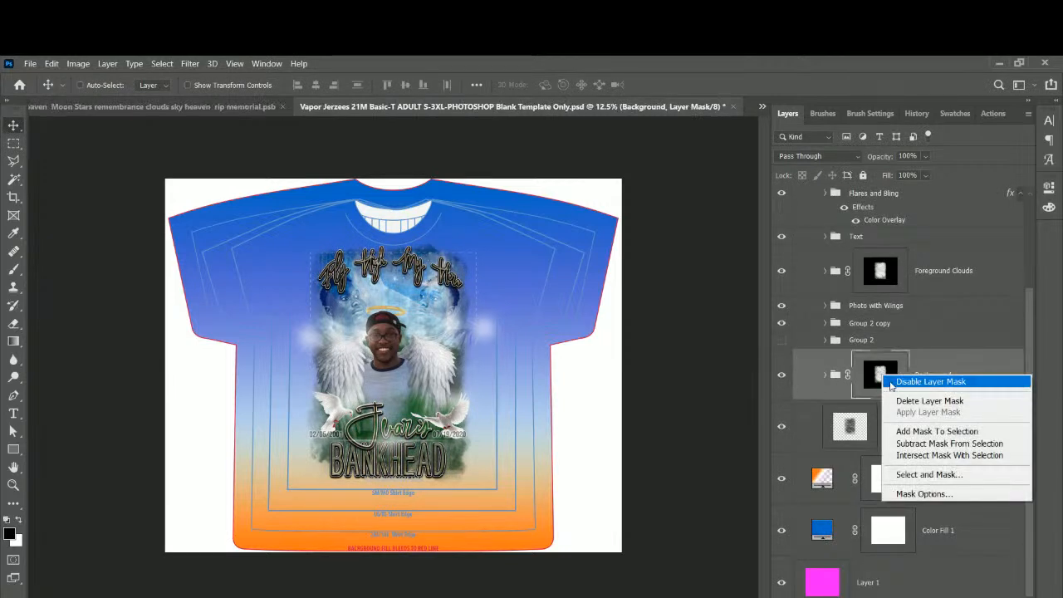
left_click(893, 382)
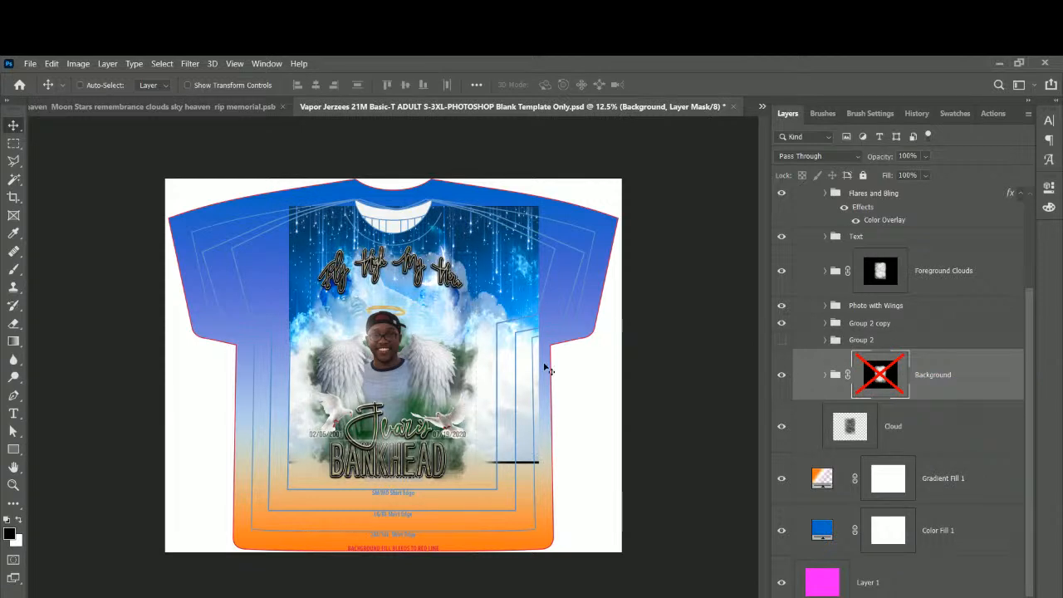
Disable the Foreground Clouds layer mask.
left_click(881, 274)
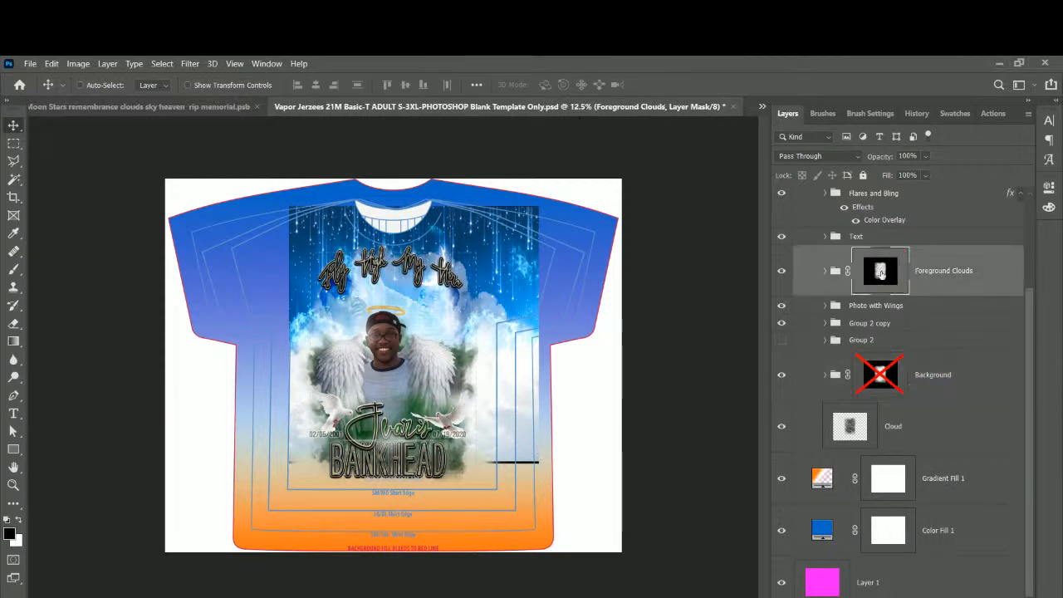
right_click(880, 274)
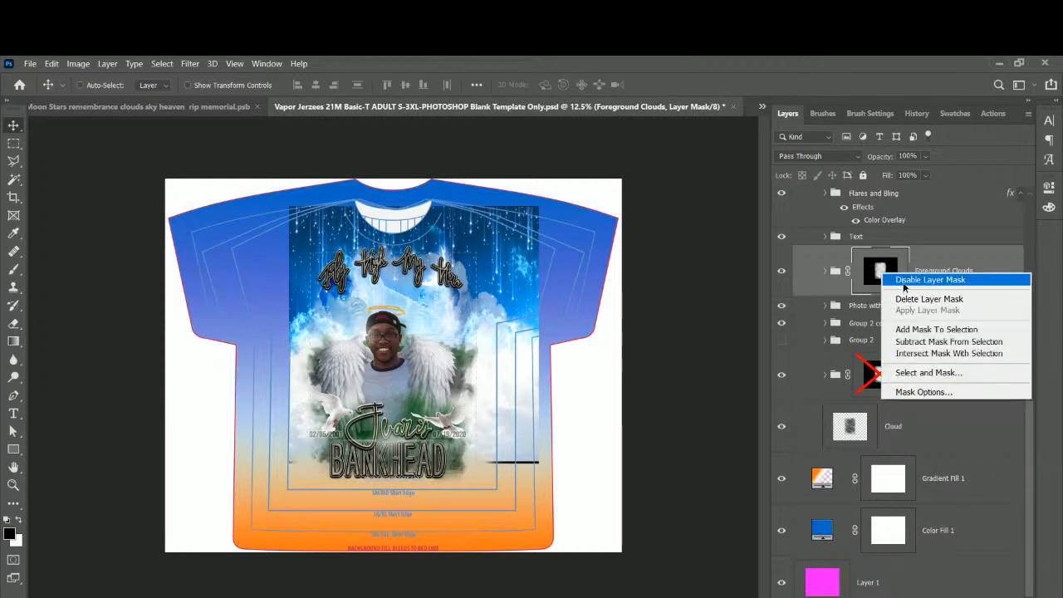
left_click(904, 280)
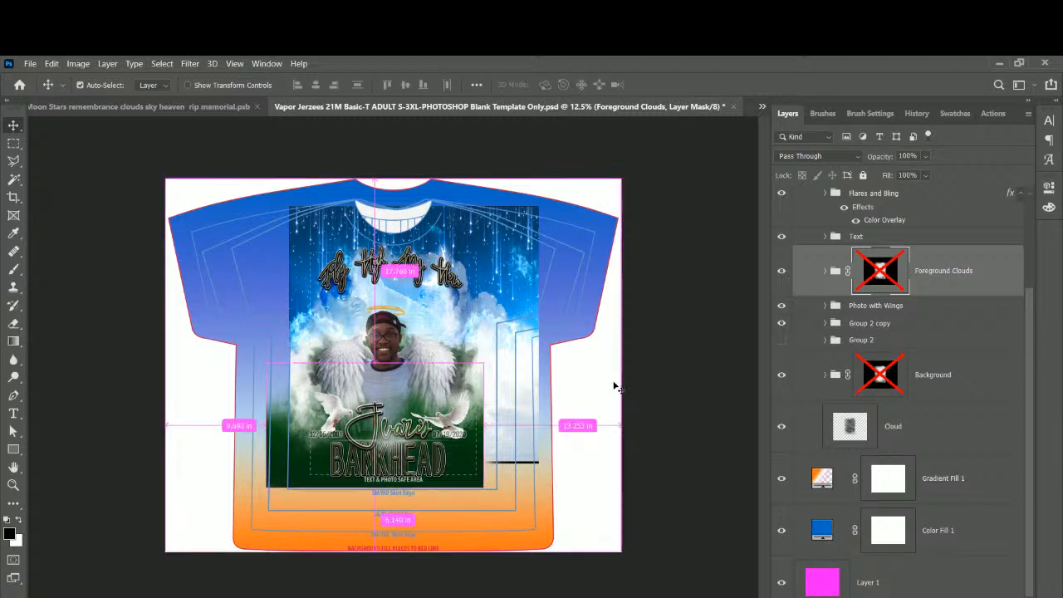
Enlarge the Foreground Clouds to about 172% and move them up the shirt.
key("ctrl+t")
left_click_drag(481, 490, 580, 542)
left_click_drag(279, 359, 220, 327)
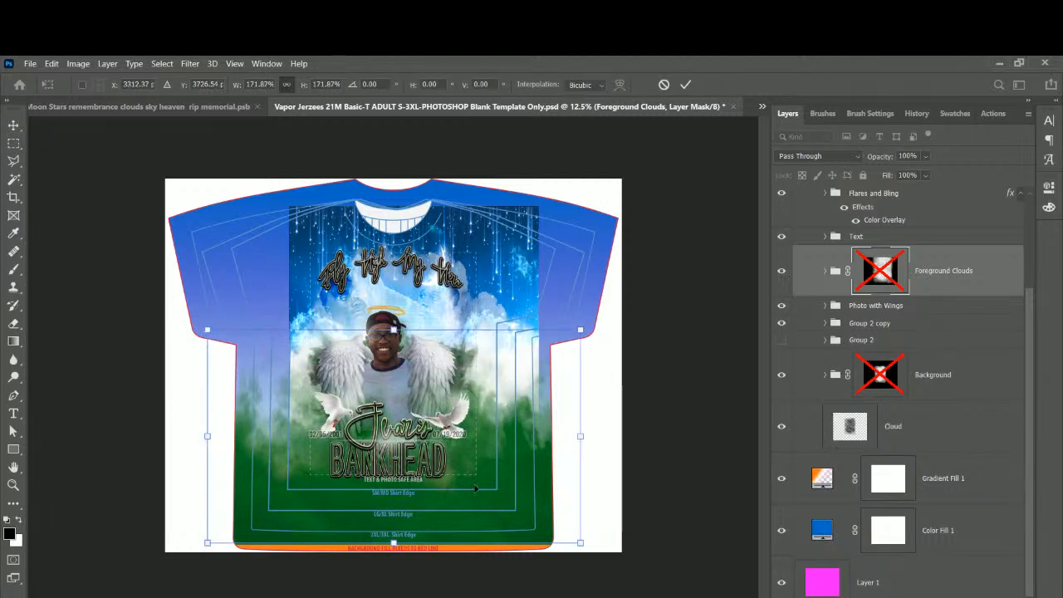
left_click_drag(475, 488, 474, 471)
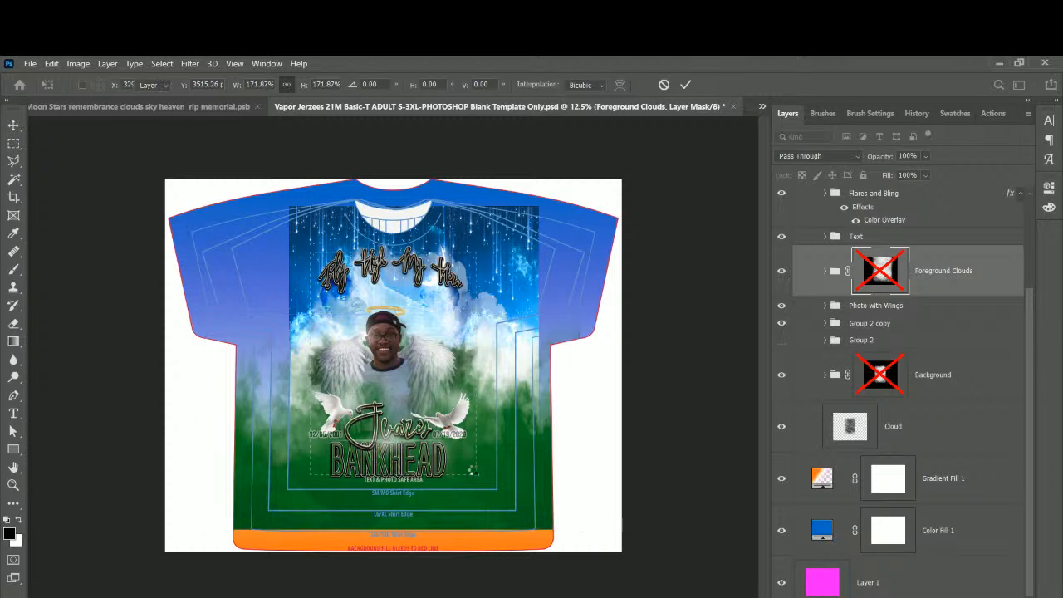
key("Return")
left_click(843, 391)
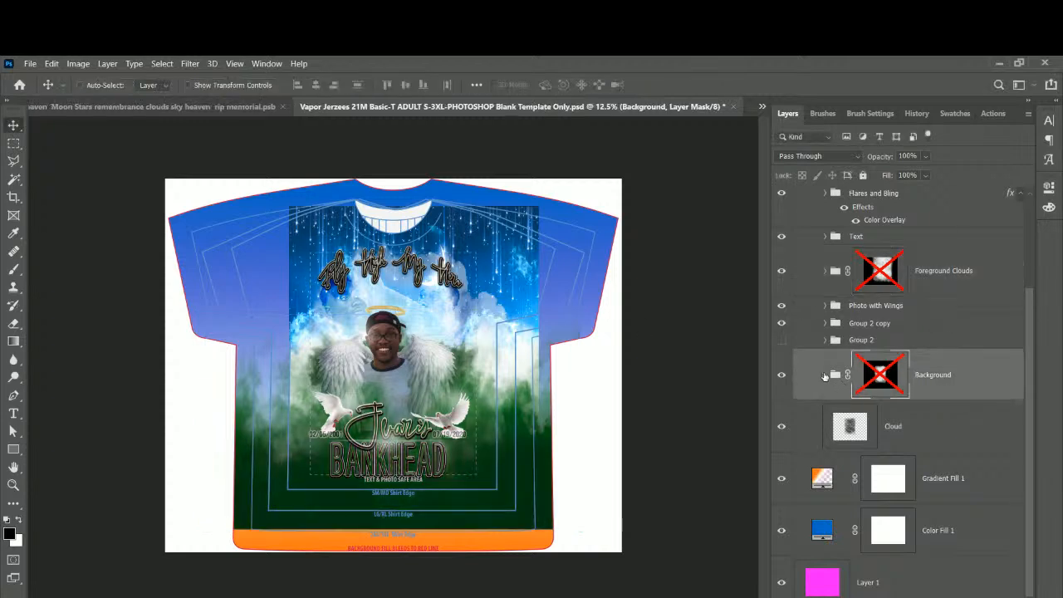
left_click(824, 374)
Enlarge the Stairway Heaven Clouds Stars Moon layer to about 118% across the upper chest.
scroll(876, 429, "down", 8)
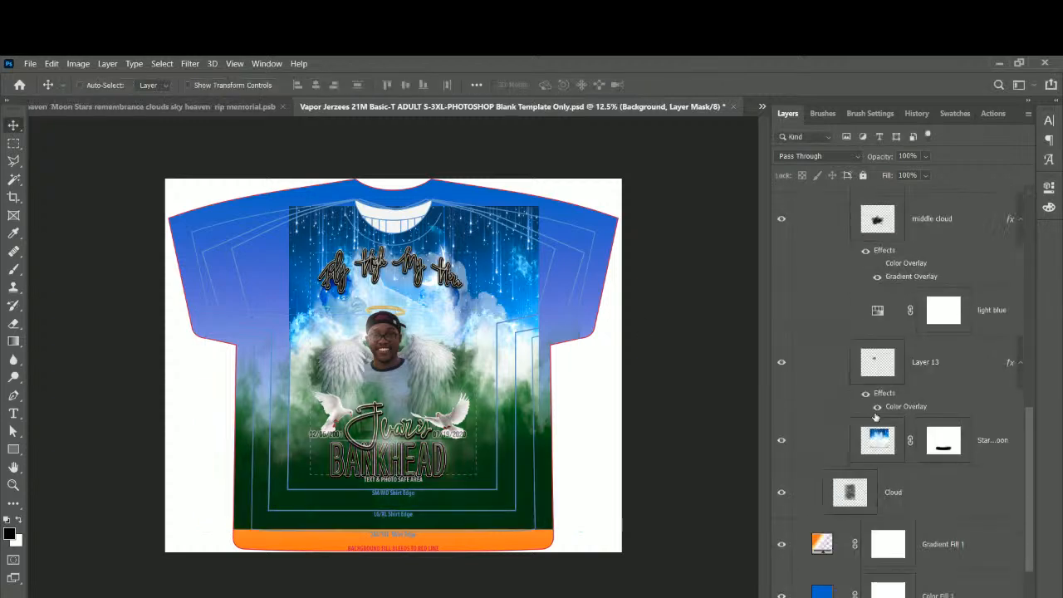
left_click(880, 440)
key("ctrl+t")
mouse_move(466, 393)
left_mouse_down()
mouse_move(442, 388)
mouse_move(453, 379)
left_mouse_up()
left_click_drag(270, 321, 217, 299)
left_click_drag(526, 318, 550, 322)
left_click_drag(427, 321, 421, 281)
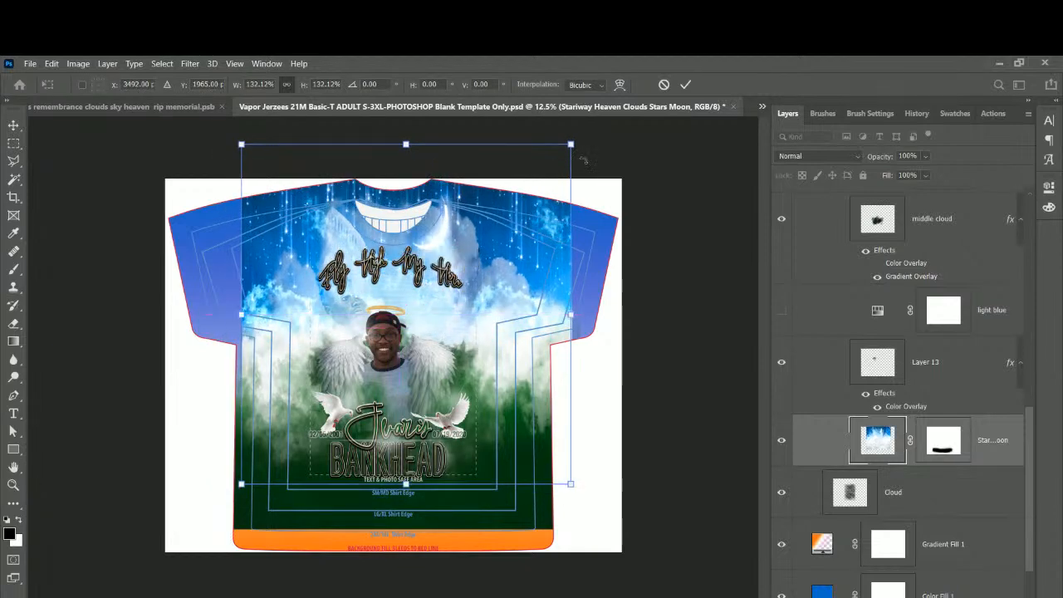
left_click_drag(574, 145, 540, 181)
left_click_drag(483, 265, 495, 266)
key("Return")
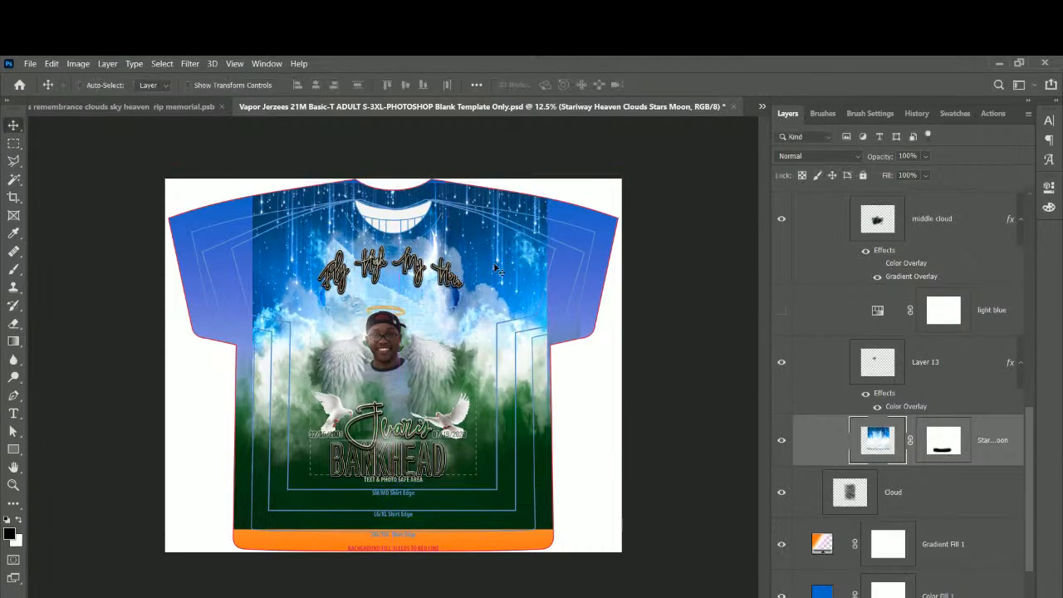
left_click(928, 374)
left_click(984, 448)
Add a new layer and stamp a dark cloud brush on the left sleeve.
key("ctrl+shift+alt+n")
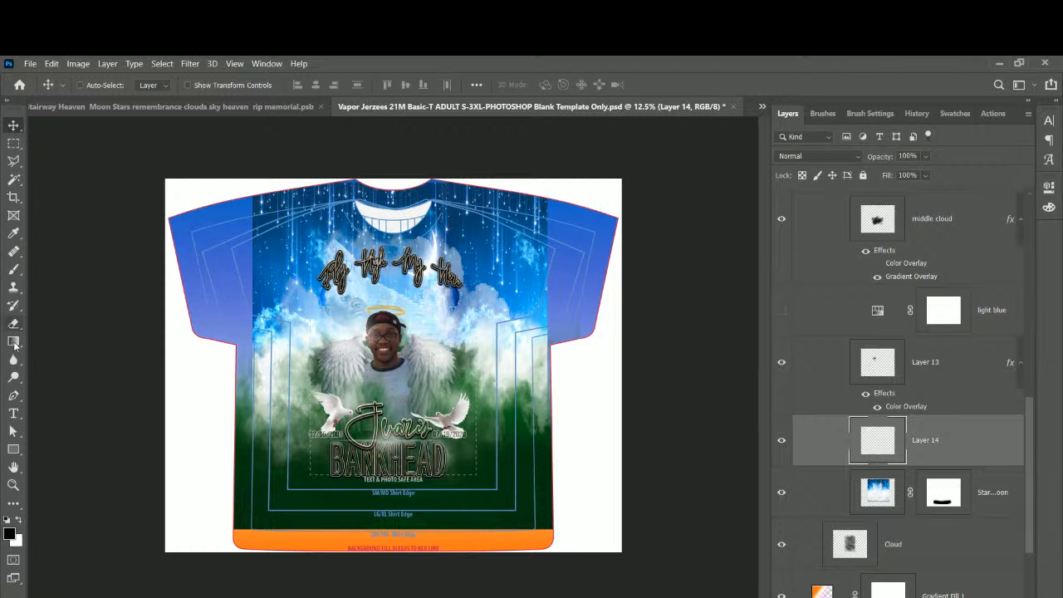
left_click(13, 268)
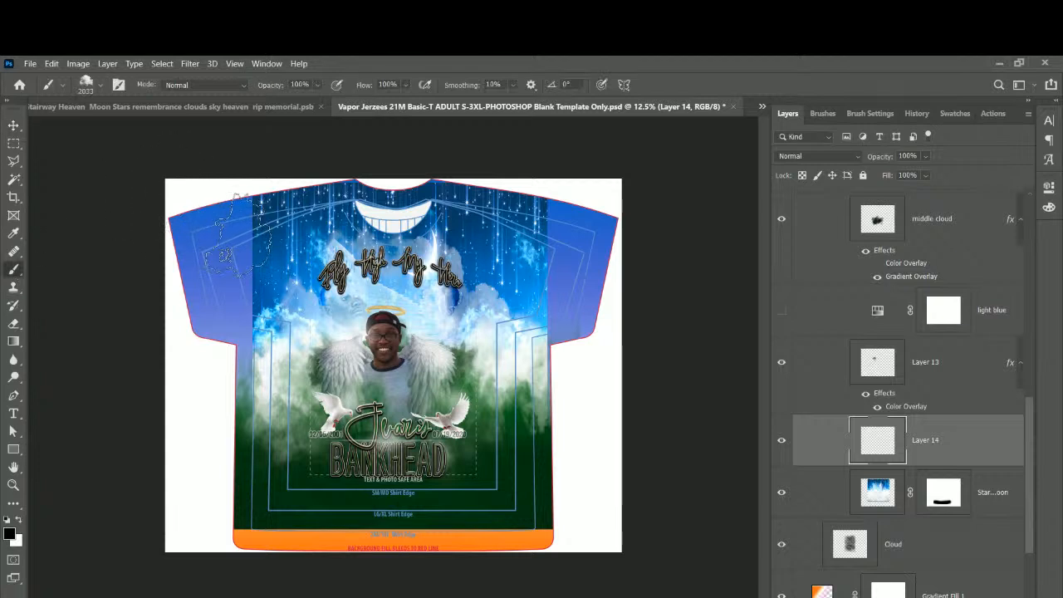
left_click(237, 236)
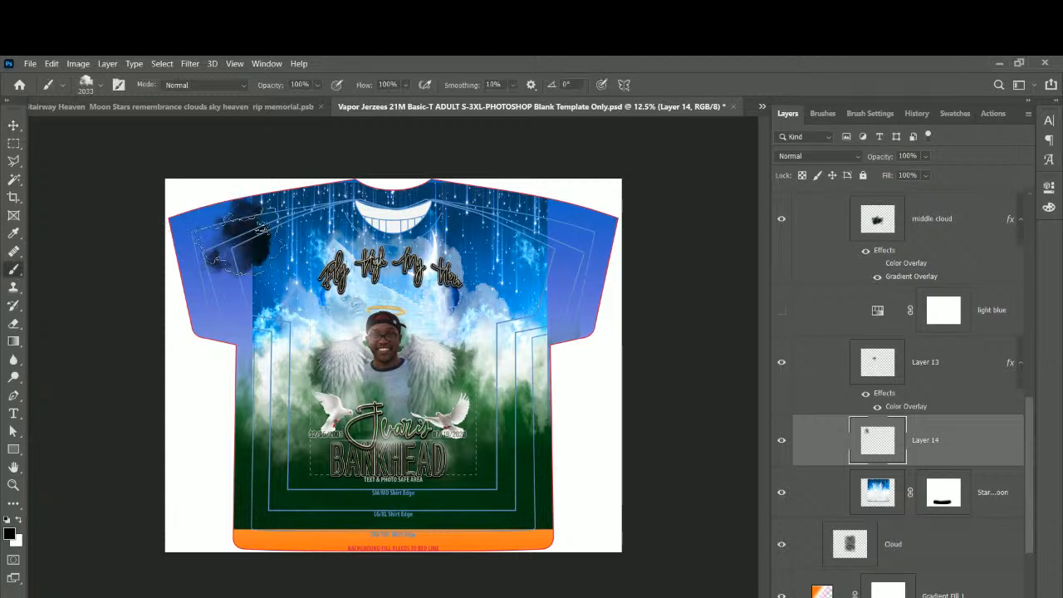
Scale the cloud to about 119% and rotate it to -83° on the sleeve.
left_click(13, 125)
key("ctrl+t")
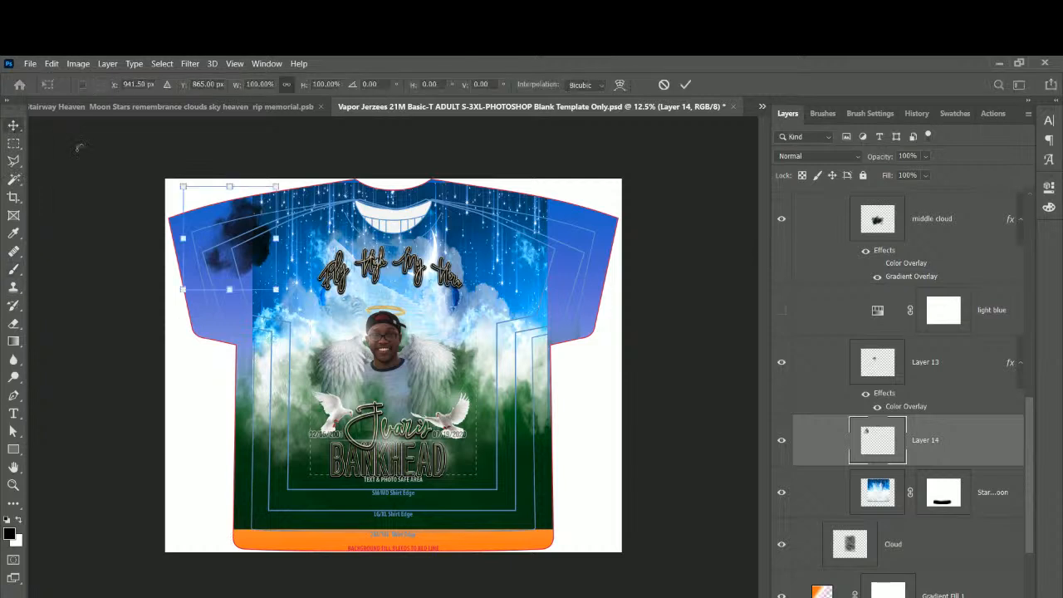
left_click_drag(274, 290, 303, 201)
left_click_drag(274, 252, 260, 327)
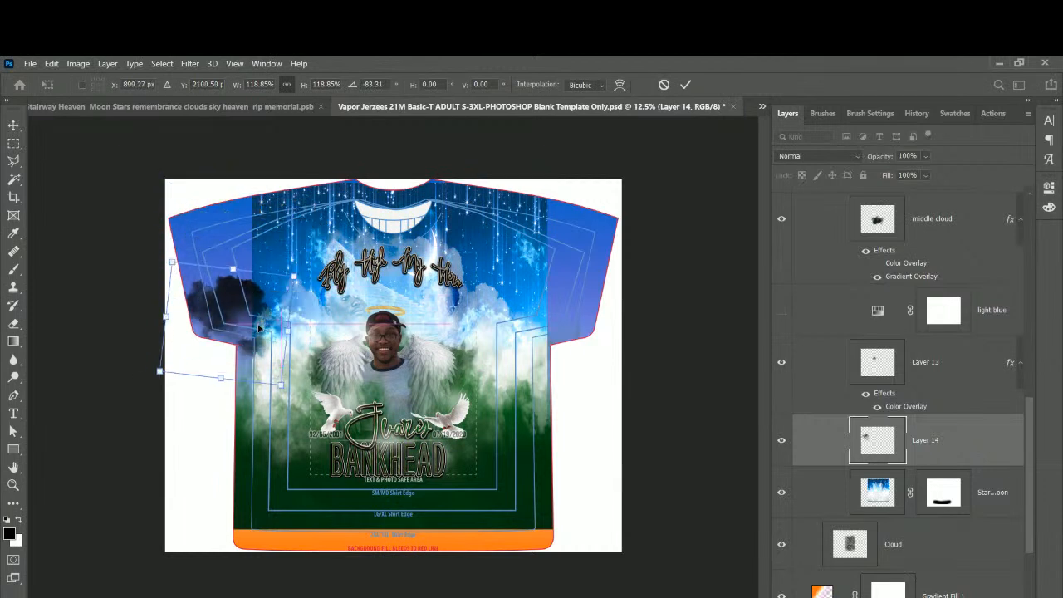
key("Return")
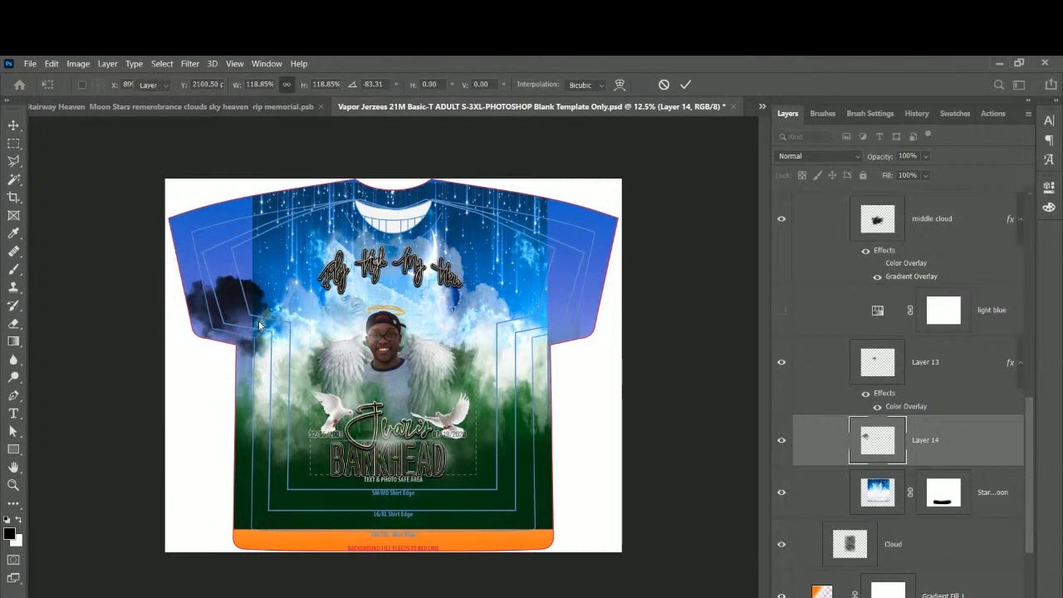
Give the Layer 14 cloud a white (ffffff) Color Overlay and move it lower on the left sleeve.
right_click(942, 447)
left_click(970, 443)
left_click(905, 597)
left_click(941, 564)
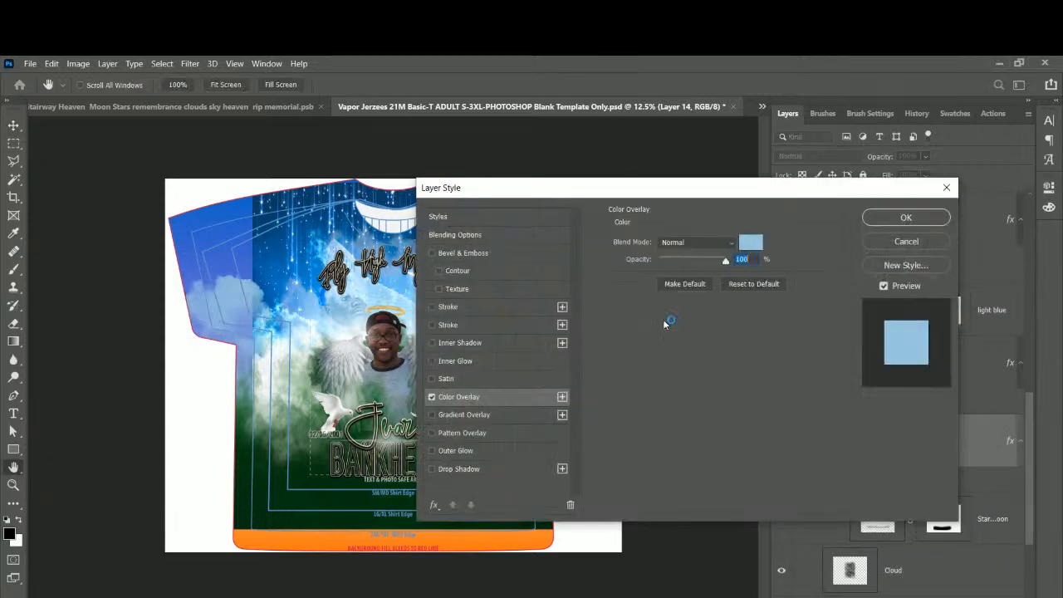
left_click(751, 249)
left_click(577, 205)
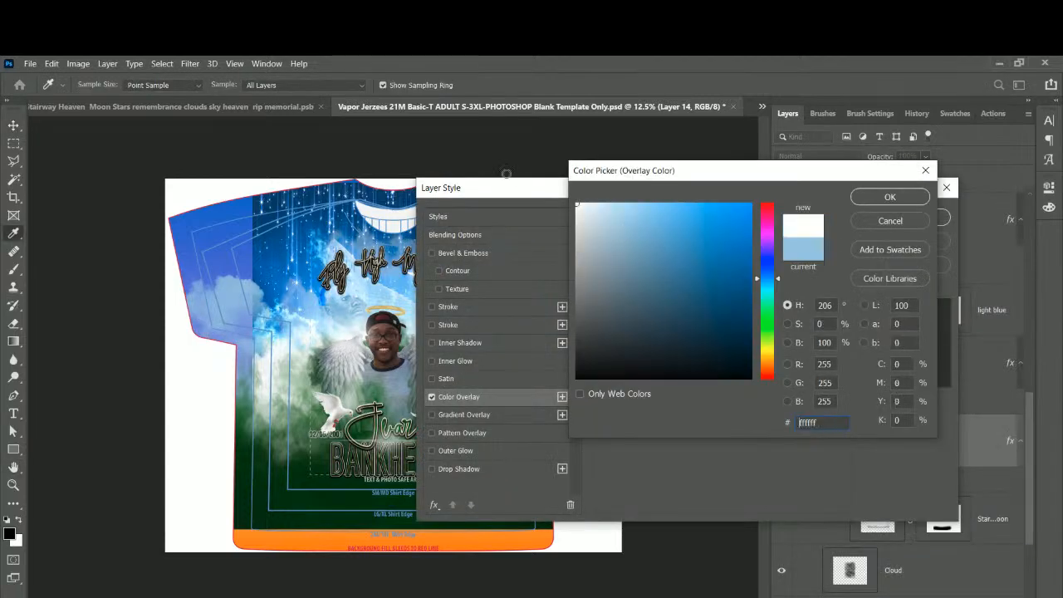
left_click(889, 198)
left_click(917, 216)
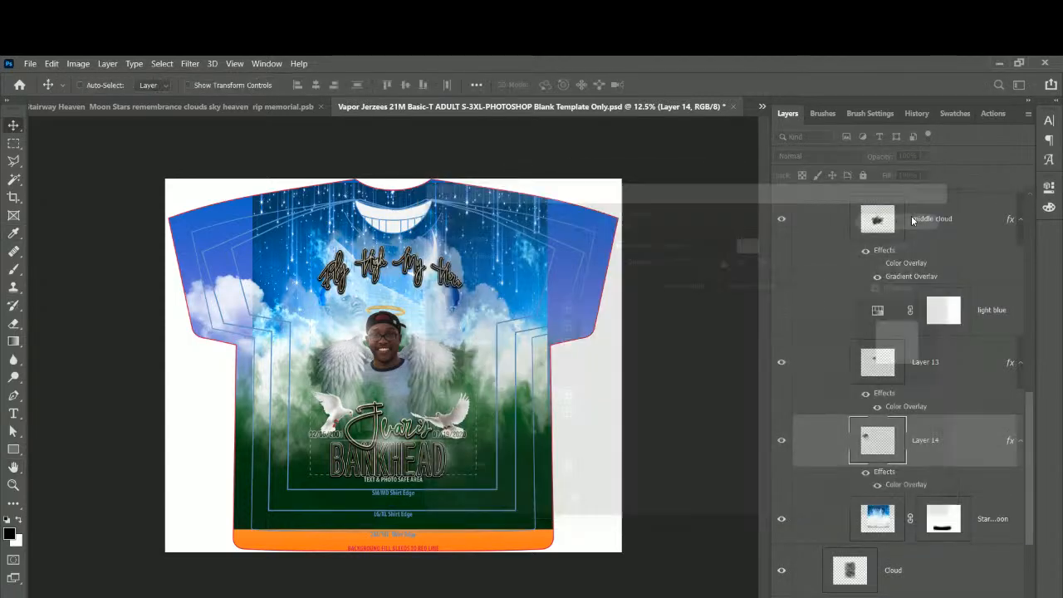
left_click_drag(236, 315, 218, 349)
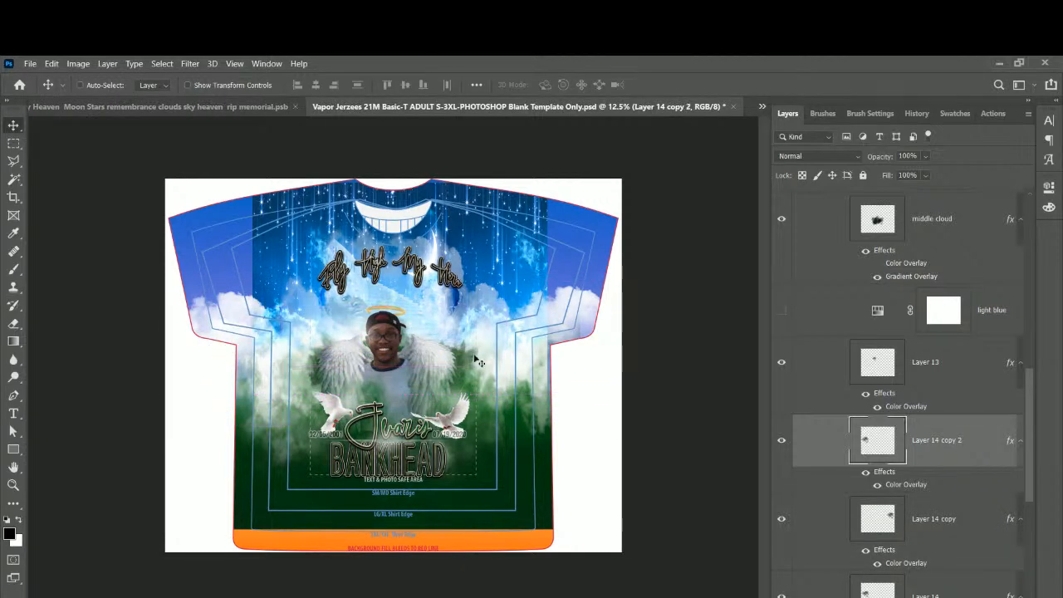
Duplicate the starry sky layer, move the copy over the left sleeve, and copy it again.
right_click(476, 208)
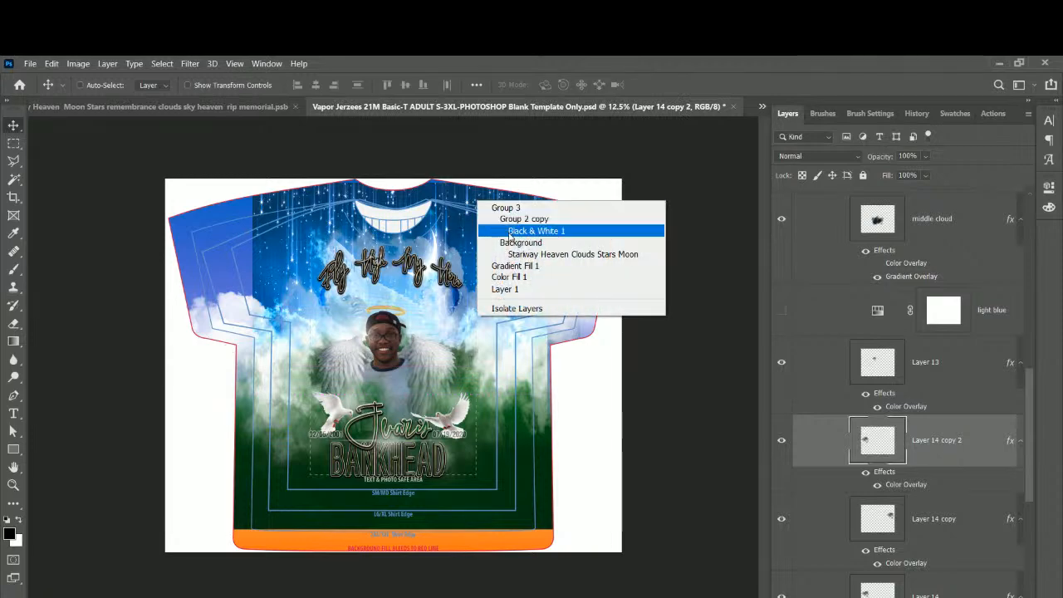
left_click(518, 256)
left_click_drag(490, 253, 569, 259)
scroll(975, 502, "down", 3)
left_click_drag(998, 334, 991, 391)
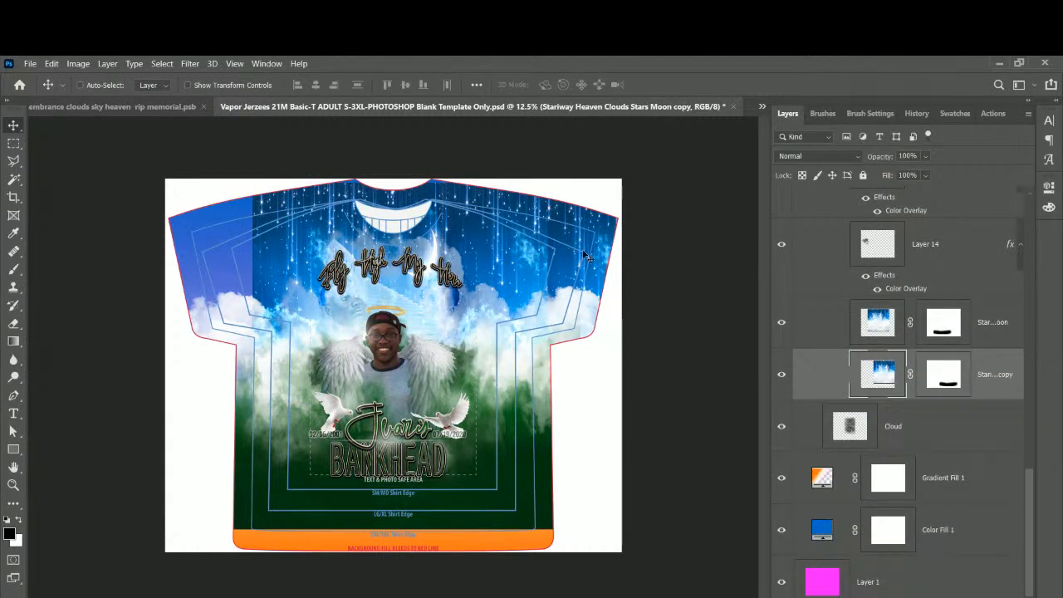
left_click_drag(584, 254, 221, 268)
key("ctrl+j")
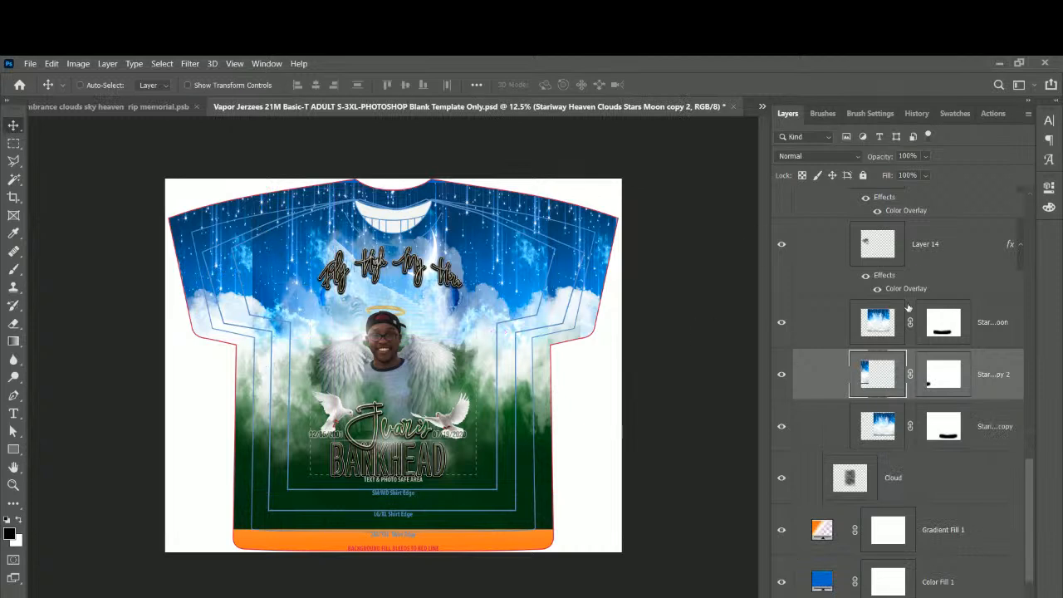
left_click(877, 324)
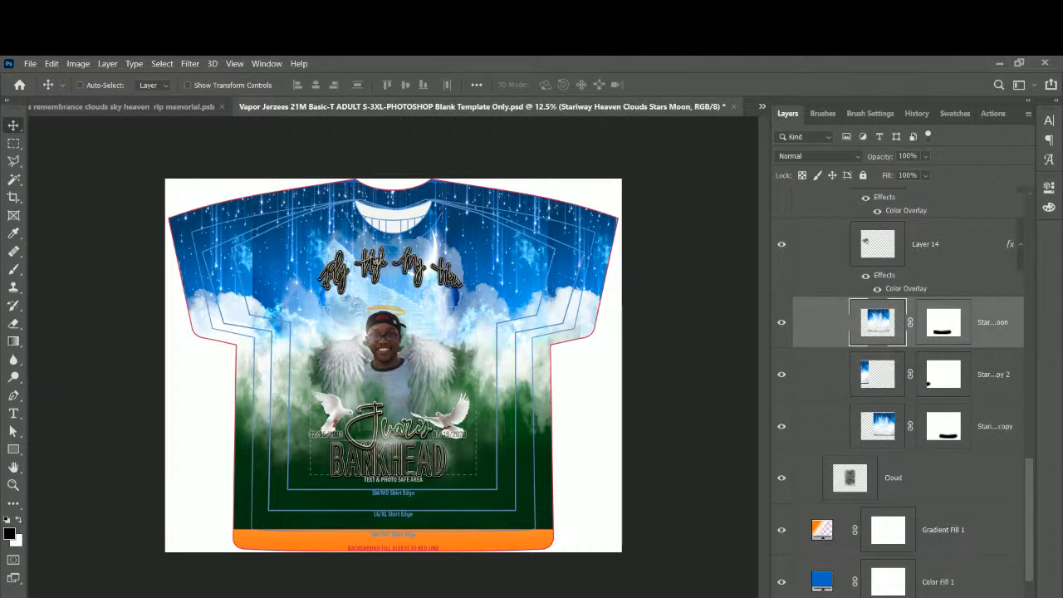
left_click(955, 324)
Mask out the sky's shoulder edges with a soft round 1367 px brush.
left_click(15, 268)
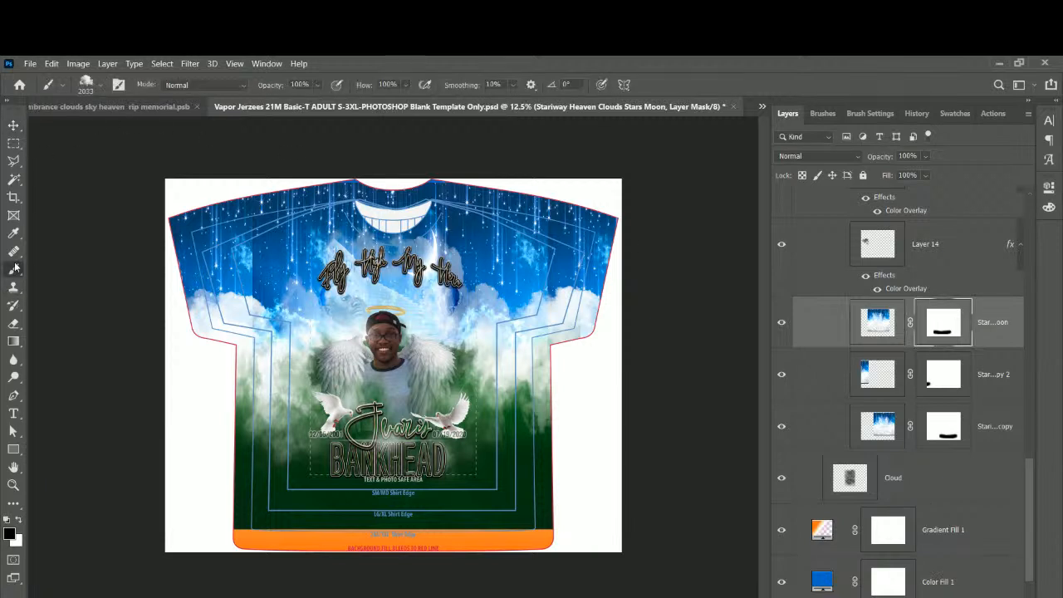
left_click(100, 86)
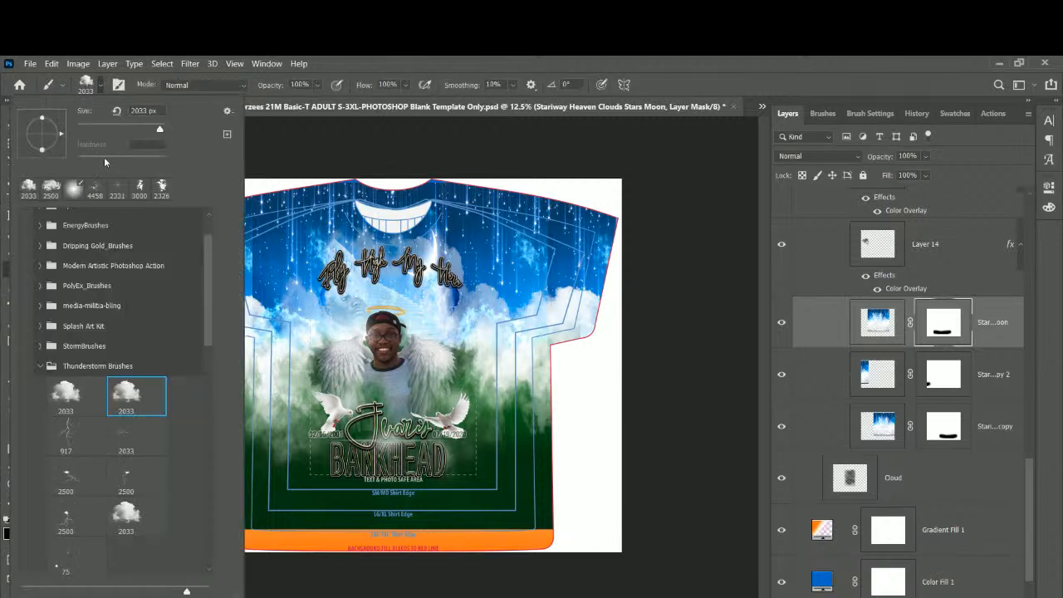
left_click(75, 190)
left_click(460, 57)
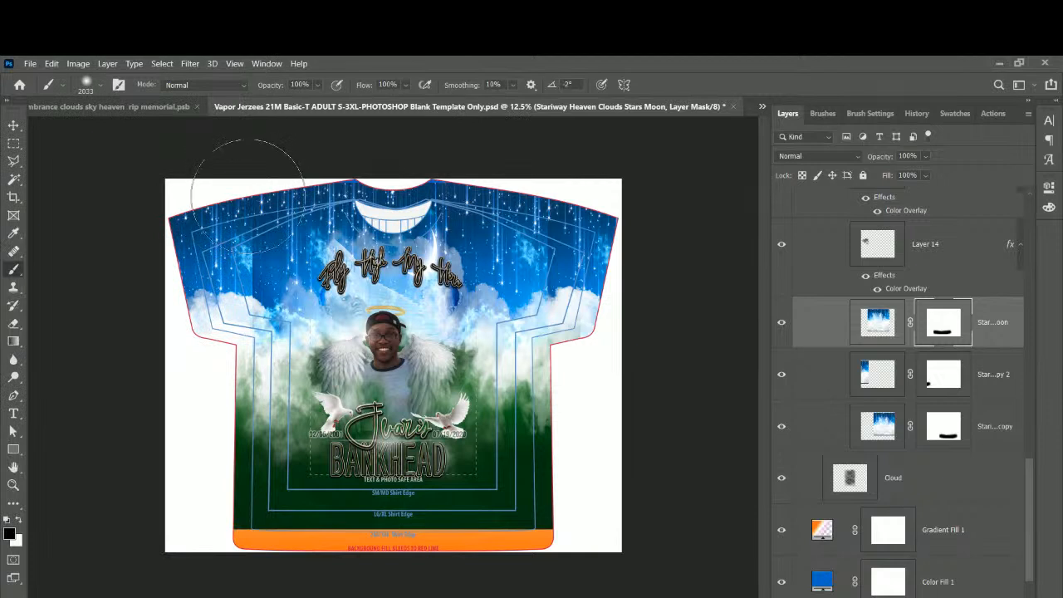
mouse_move(236, 216)
left_mouse_down()
mouse_move(230, 254)
mouse_move(180, 201)
mouse_move(148, 181)
mouse_move(117, 180)
left_mouse_up()
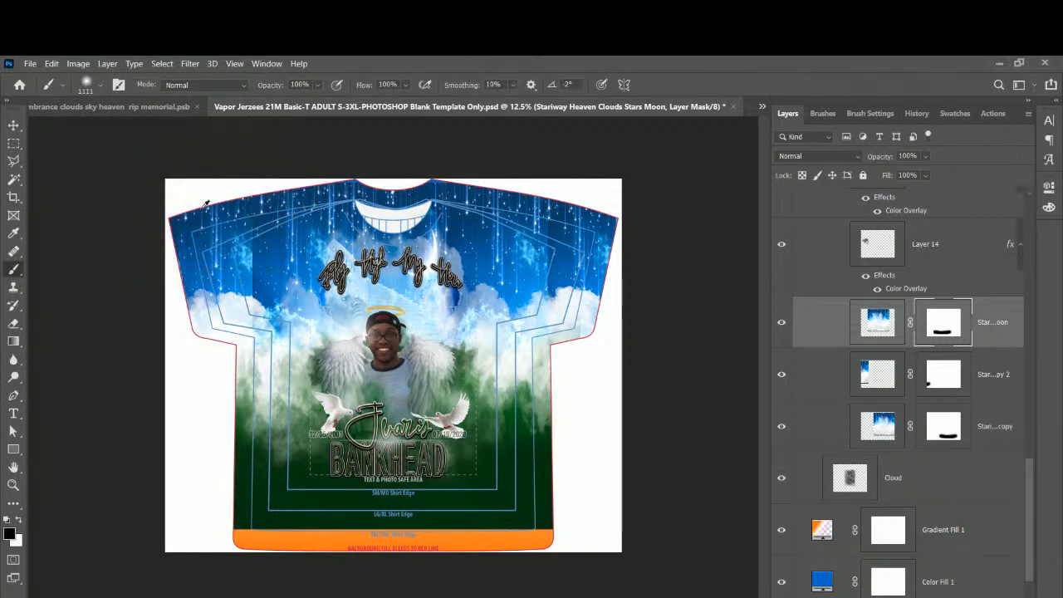
left_click_drag(240, 220, 236, 182)
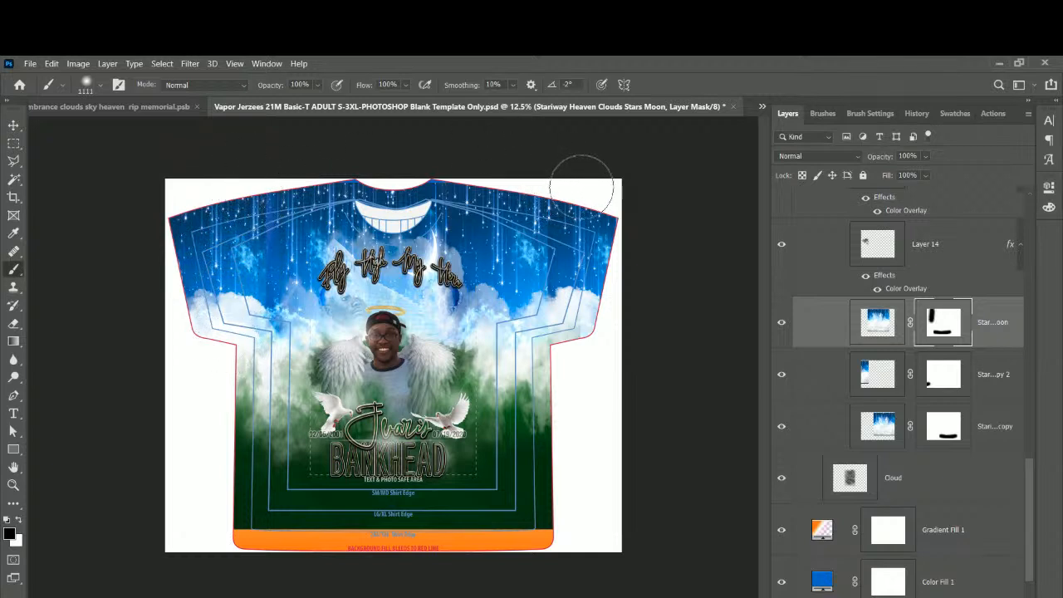
mouse_move(580, 190)
left_mouse_down()
mouse_move(574, 223)
mouse_move(590, 374)
mouse_move(590, 349)
left_mouse_up()
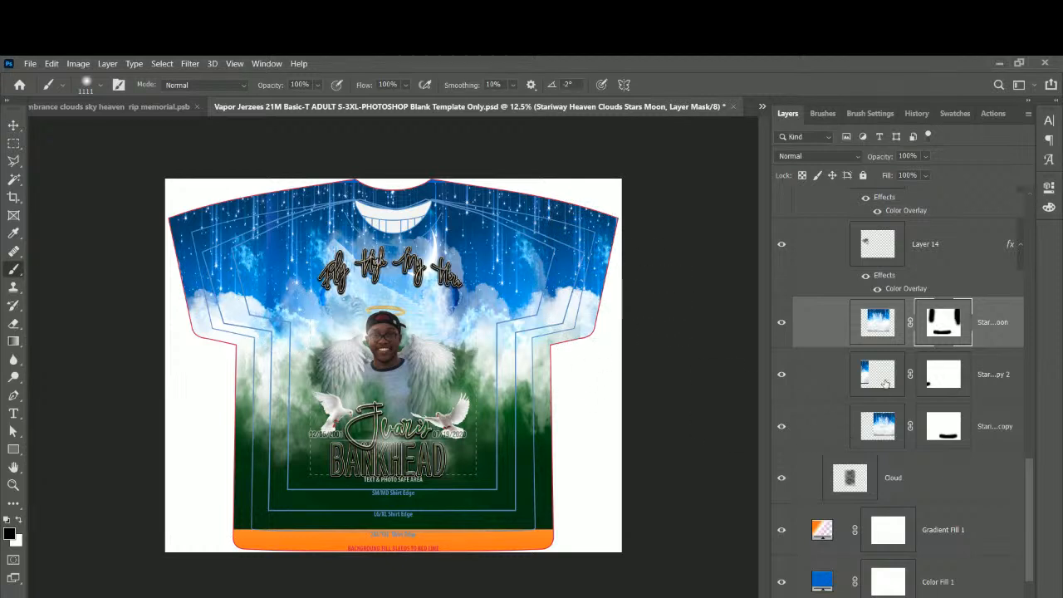
Nudge the second sky copy slightly to the right.
left_click(885, 383)
left_click(13, 126)
left_click_drag(229, 238, 244, 240)
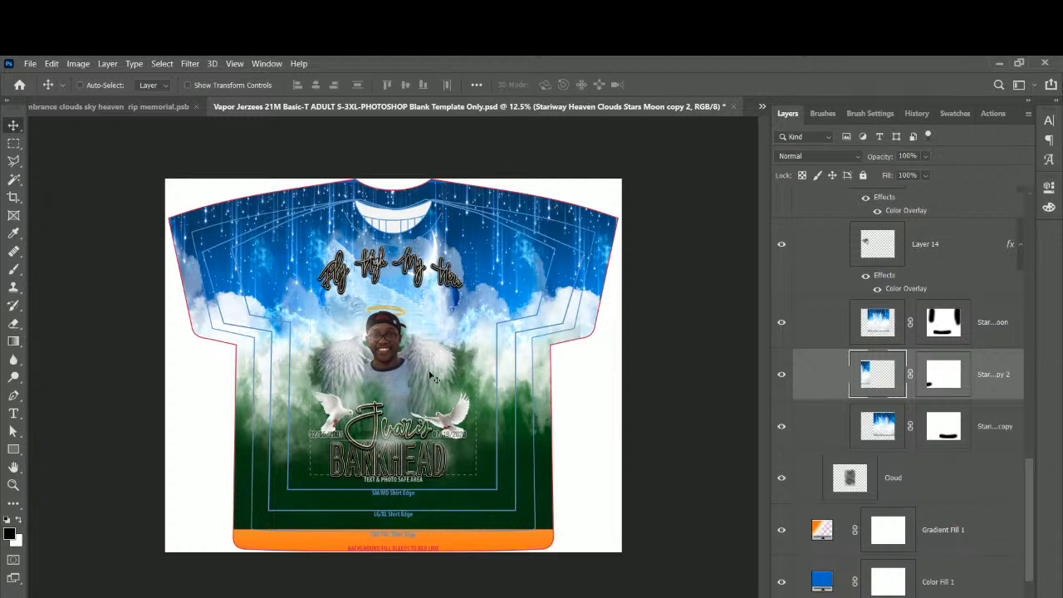
Add a new empty layer inside the expanded Foreground Clouds group.
right_click(522, 458)
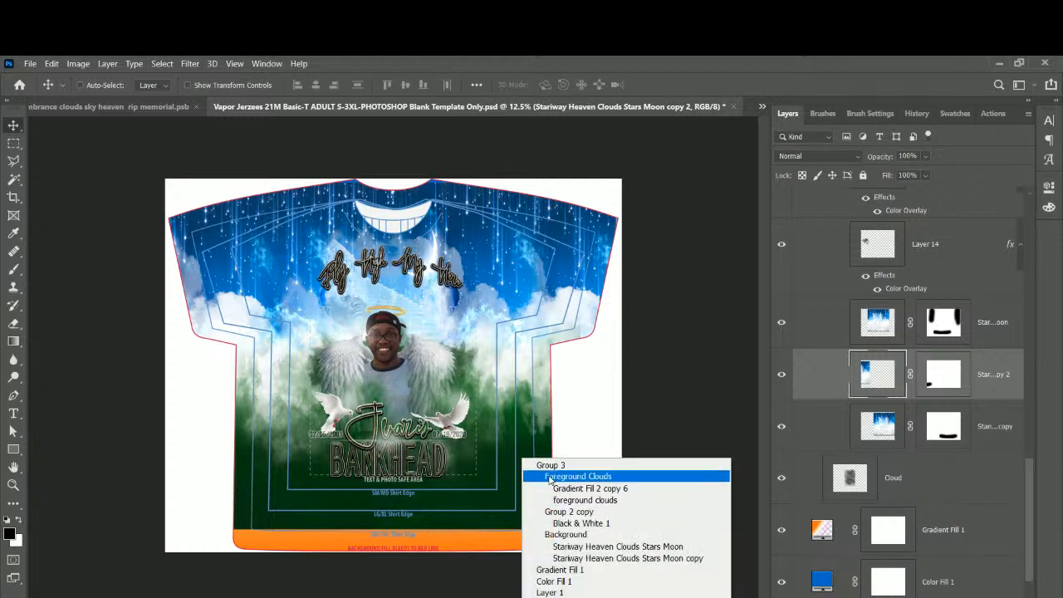
left_click(550, 476)
scroll(822, 259, "up", 1)
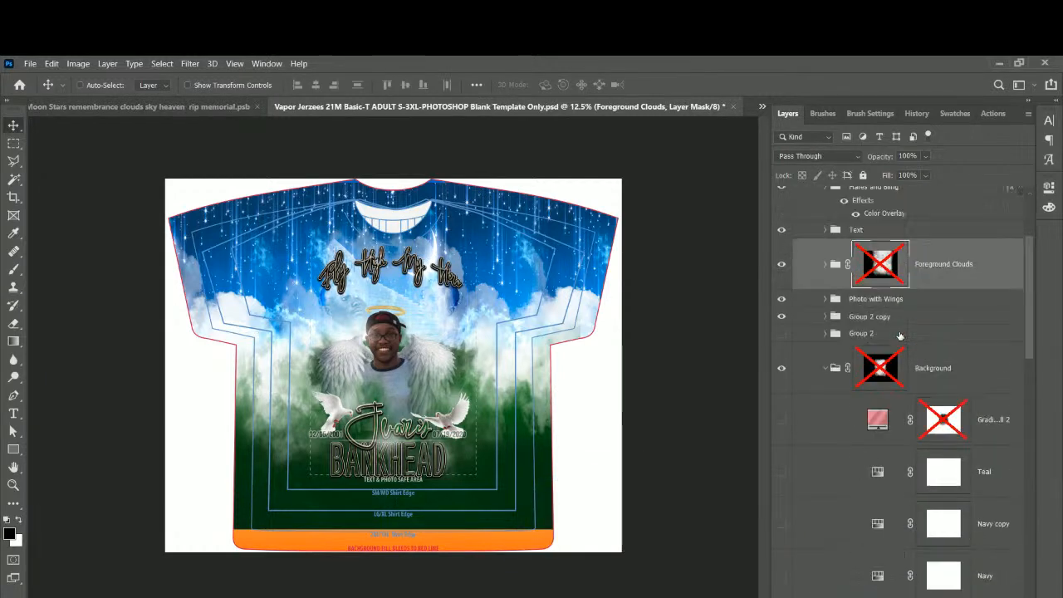
left_click(825, 265)
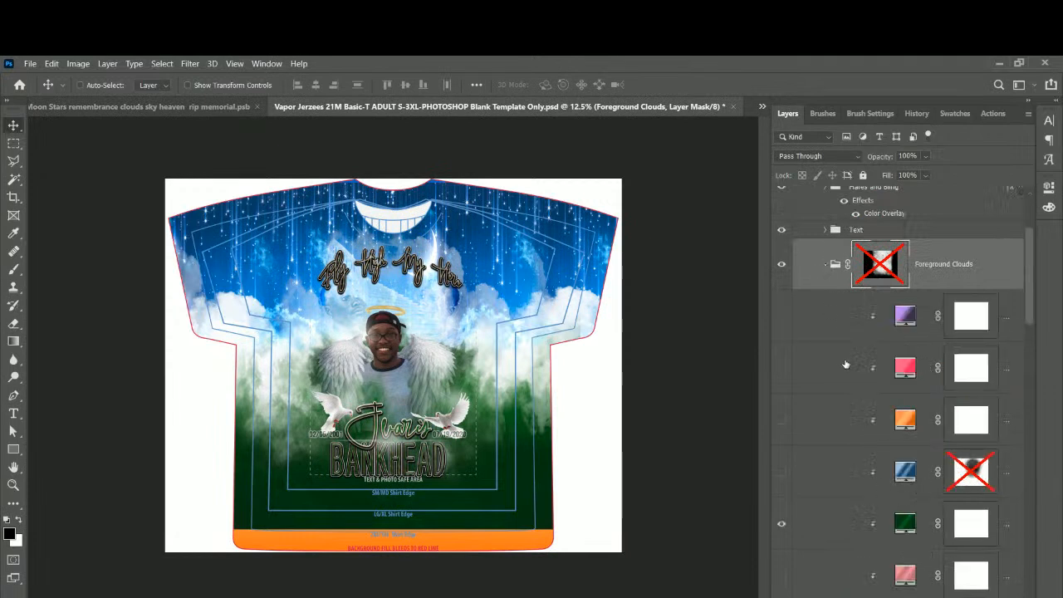
left_click(999, 312)
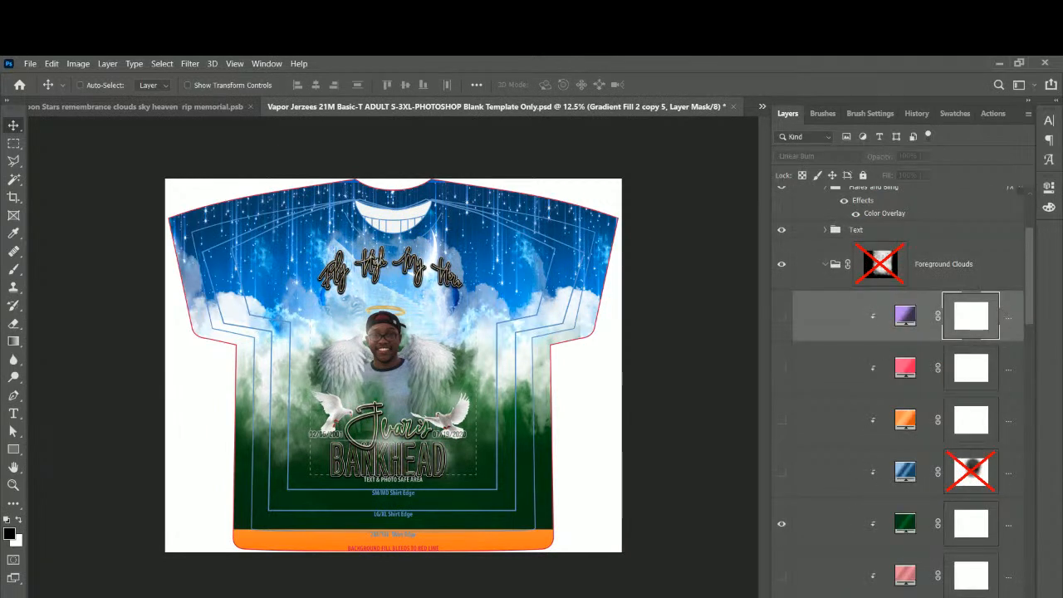
key("ctrl+shift+alt+n")
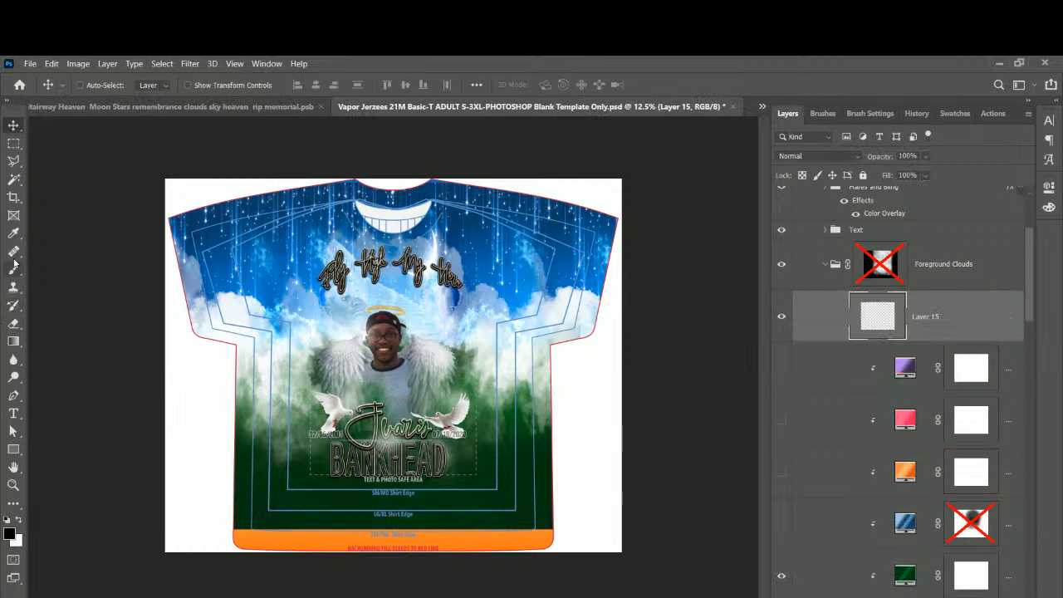
Drag a transparent-to-black gradient upward over the shirt's orange bottom band.
left_click(14, 342)
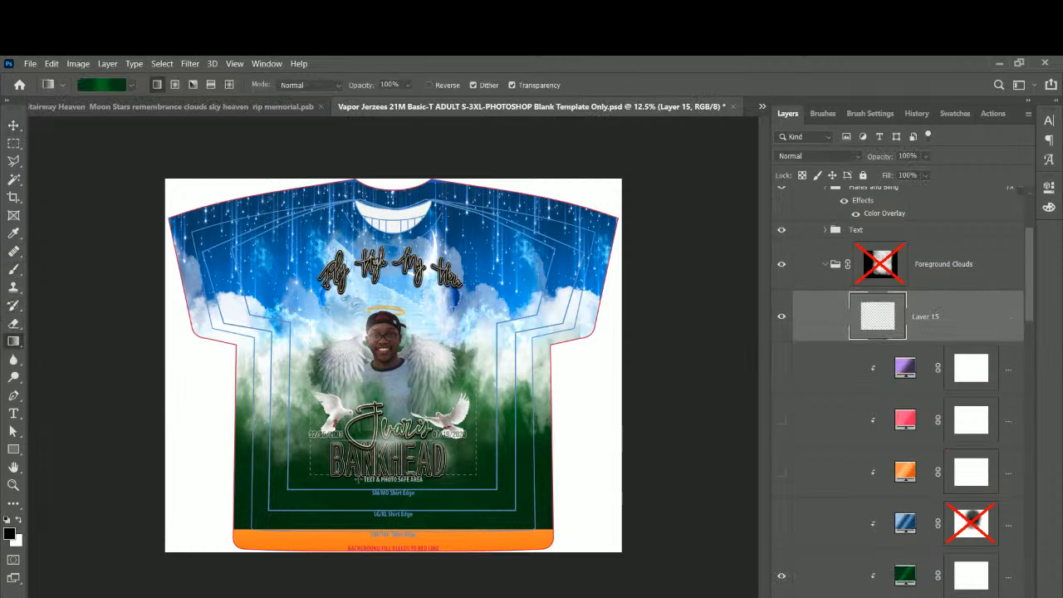
left_click(131, 86)
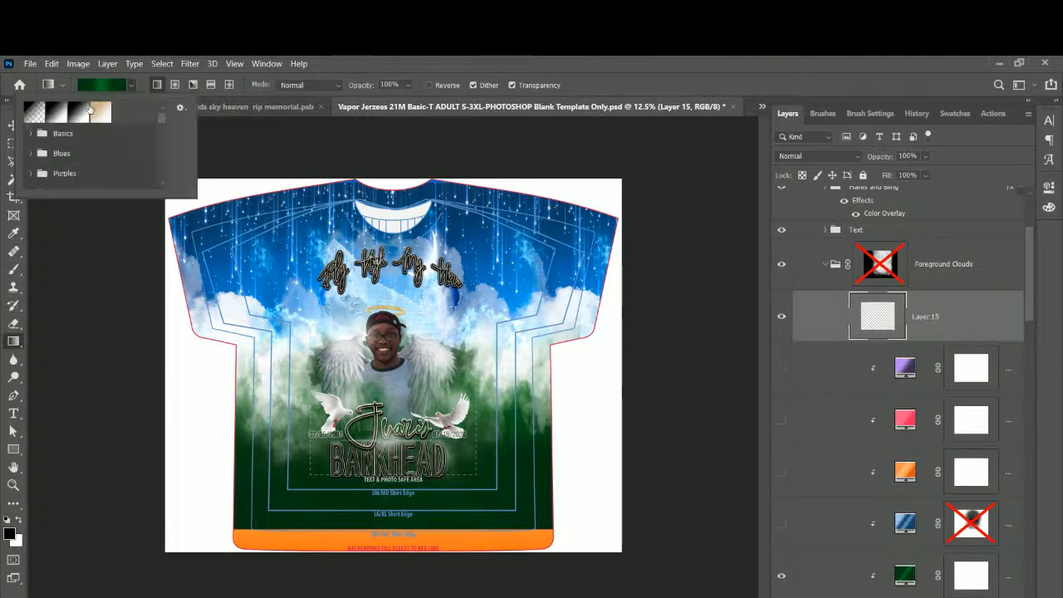
left_click(34, 112)
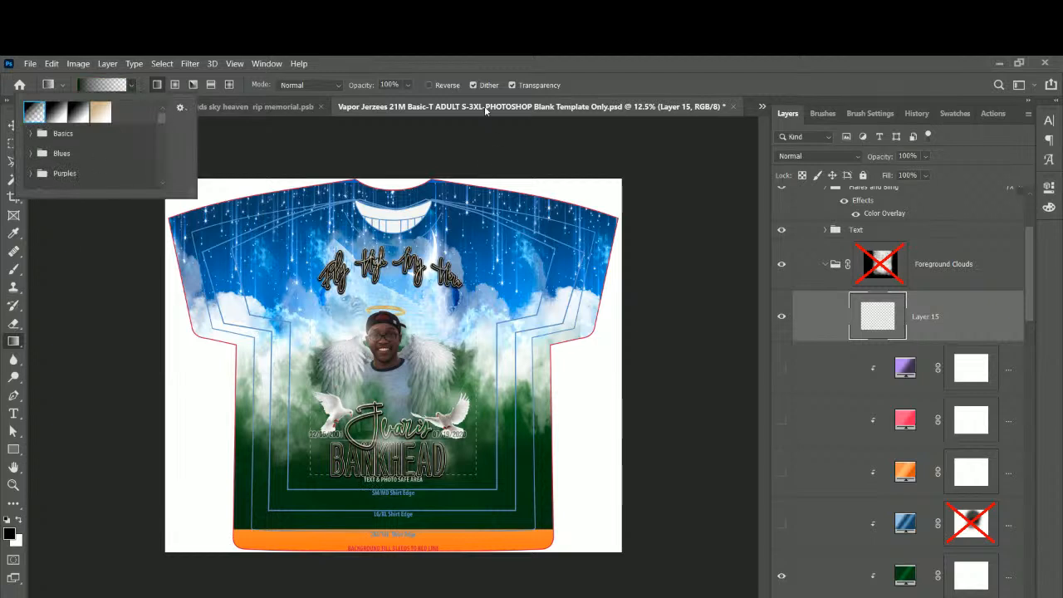
left_click(484, 64)
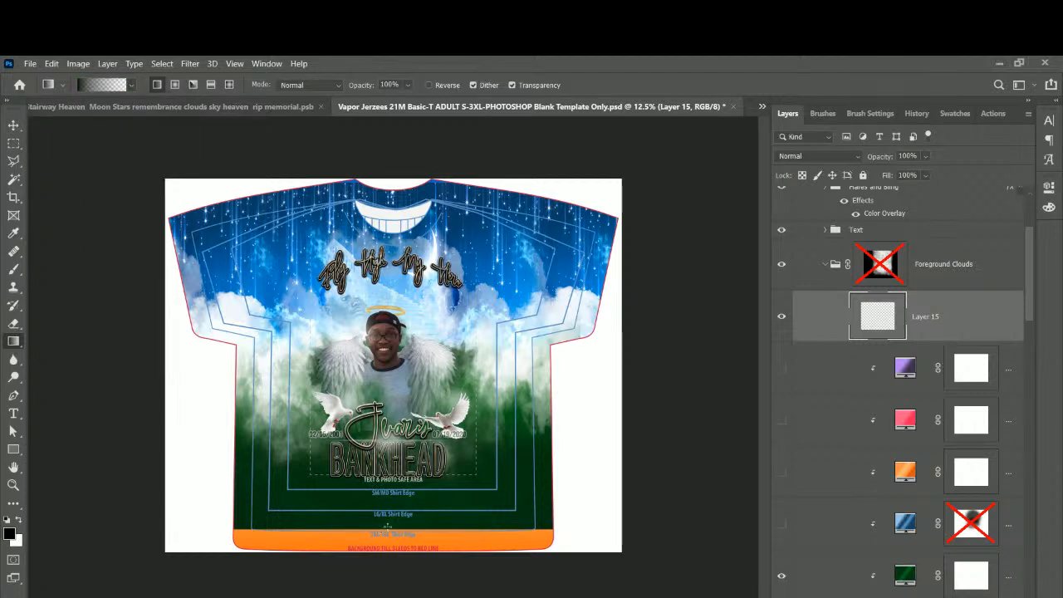
left_click_drag(387, 528, 384, 448)
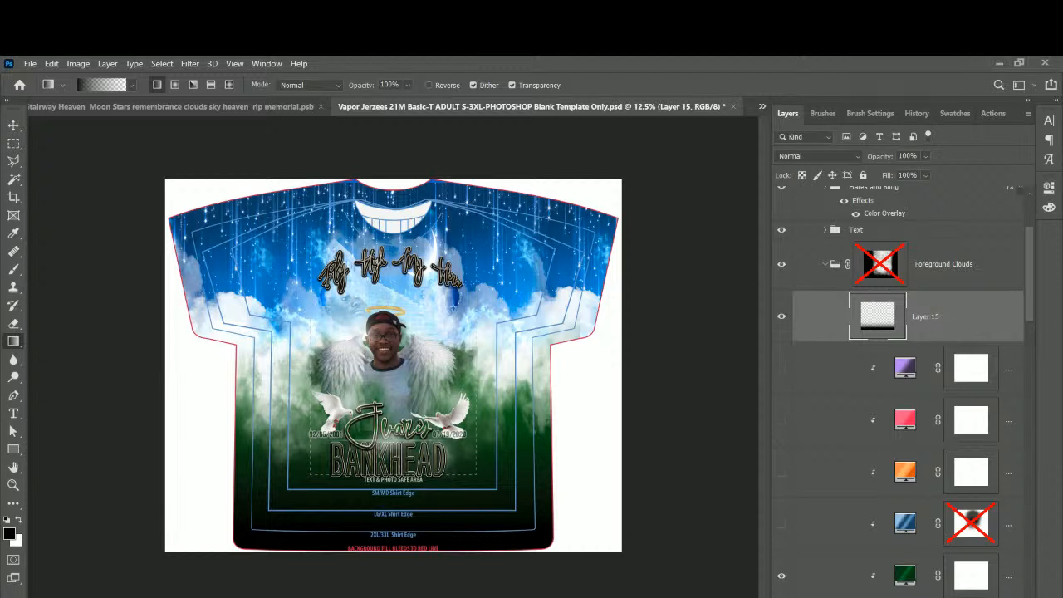
Give Layer 15 a Color Overlay of dark green #0c350a sampled from the shirt.
left_click(912, 597)
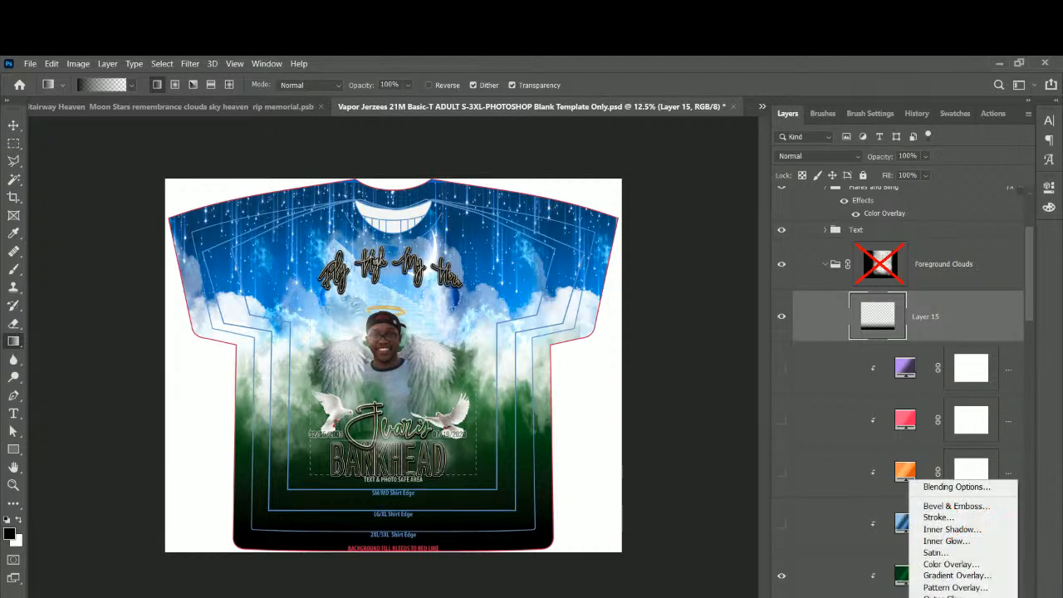
left_click(942, 564)
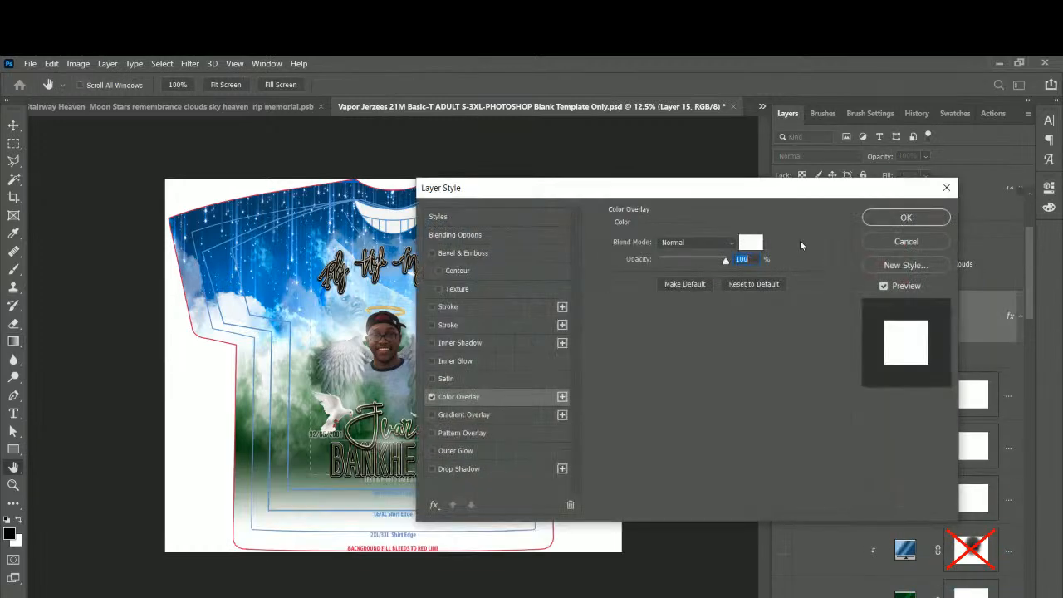
left_click(749, 242)
left_click(269, 285)
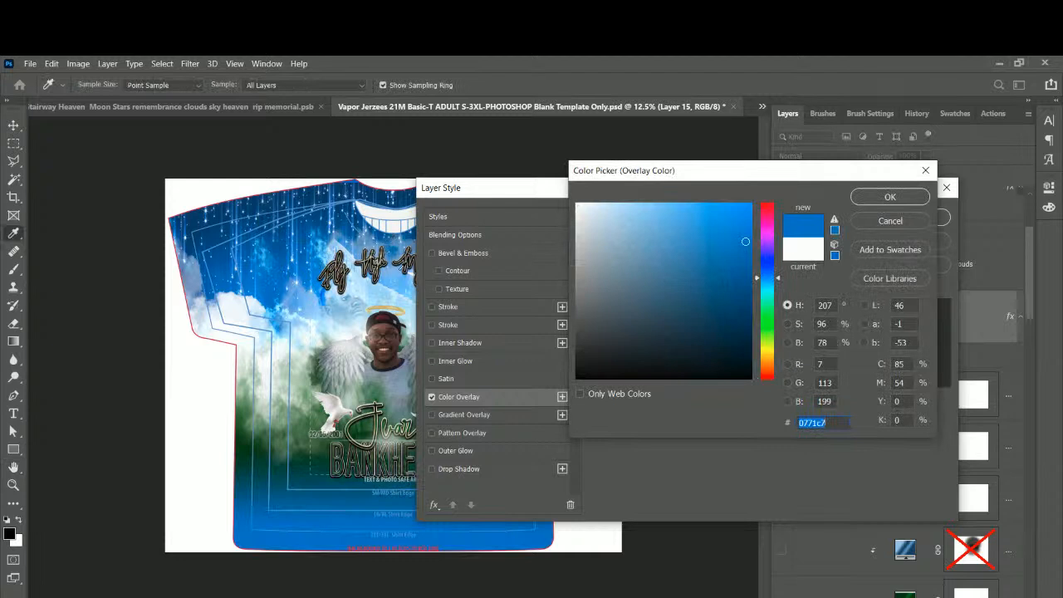
left_click(394, 281)
left_click(247, 444)
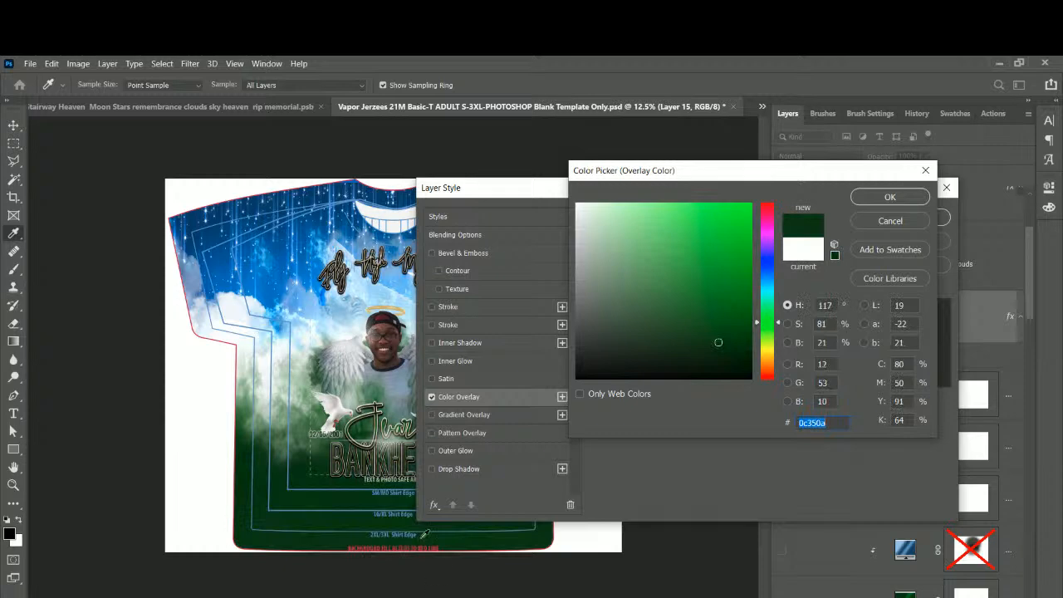
left_click(887, 197)
left_click(906, 217)
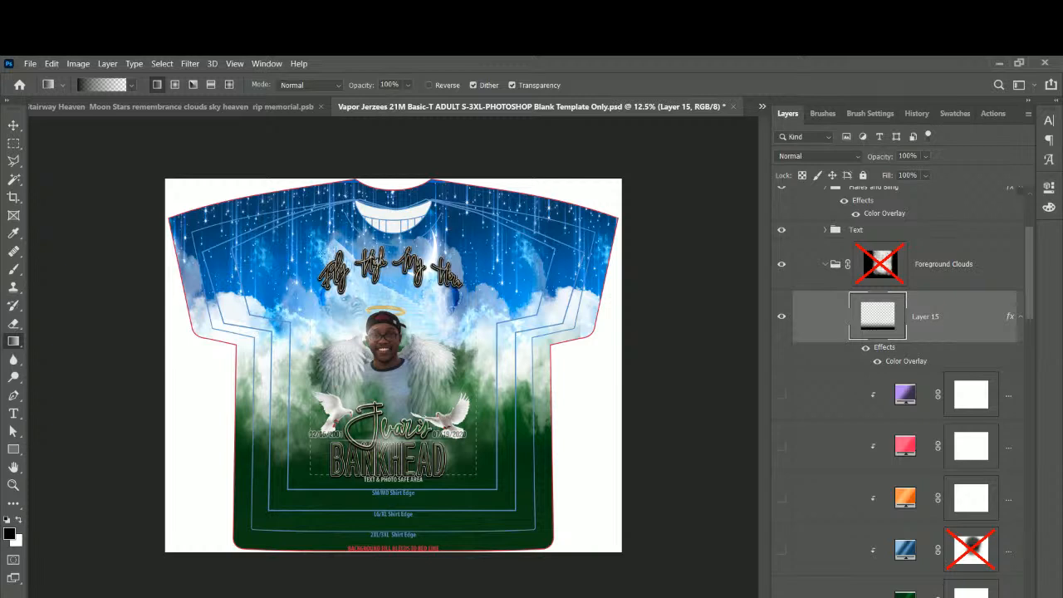
left_click(15, 127)
Select the Text group and expand it to reach its layers.
right_click(378, 280)
left_click(386, 292)
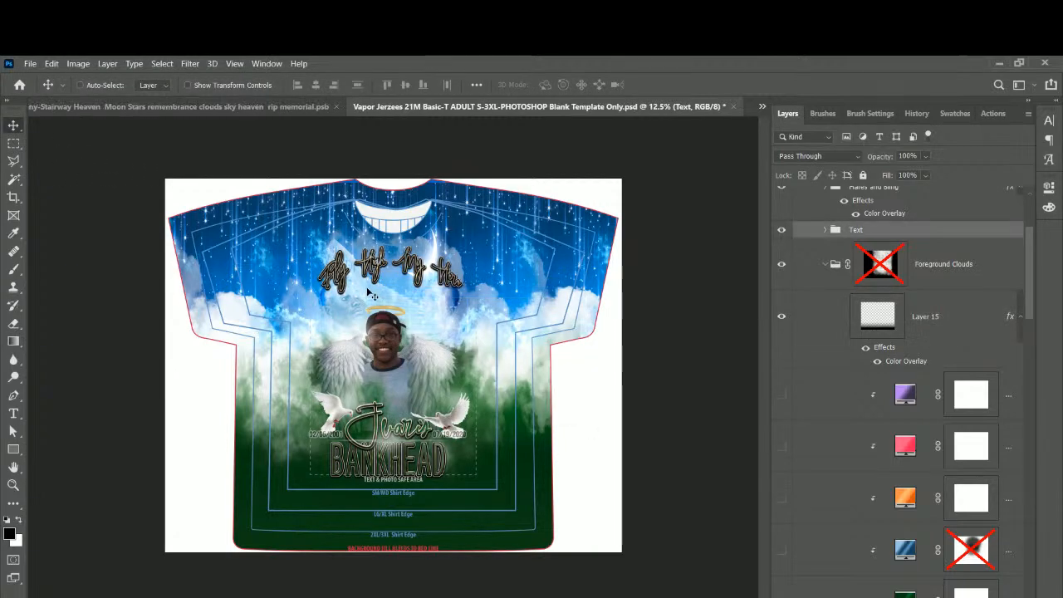
key("ctrl+t")
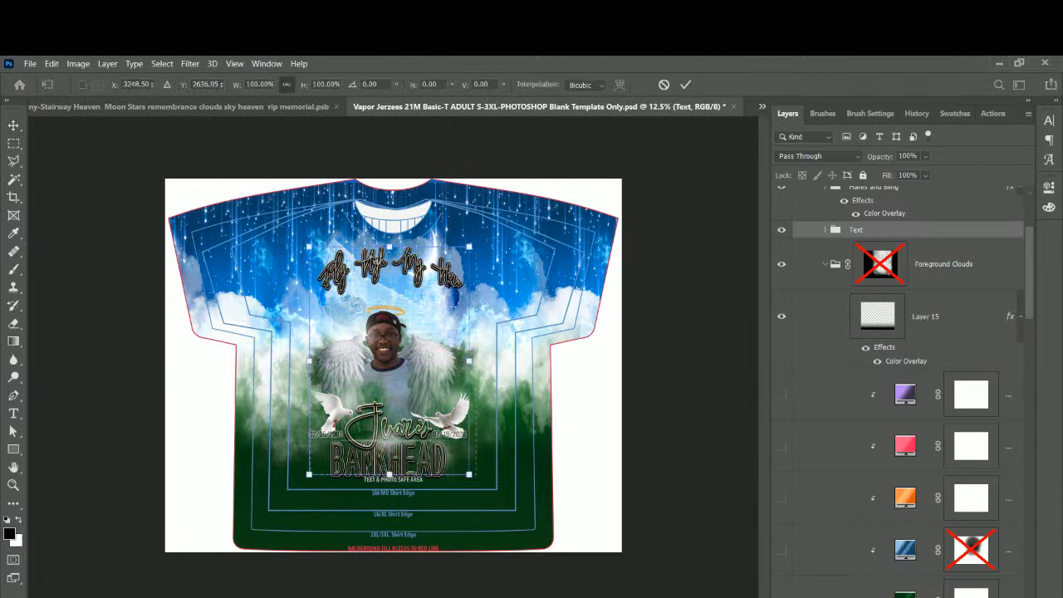
right_click(447, 278)
key("Escape")
left_click(824, 230)
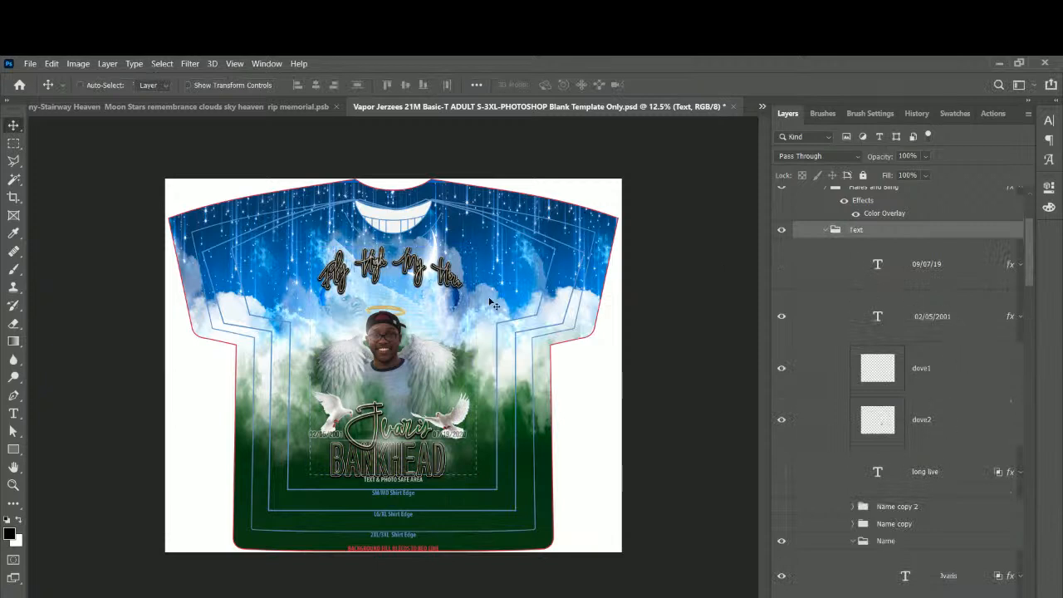
Scale the Fly High My Hero title to about 118.61% and lower it slightly.
right_click(449, 275)
left_click(478, 305)
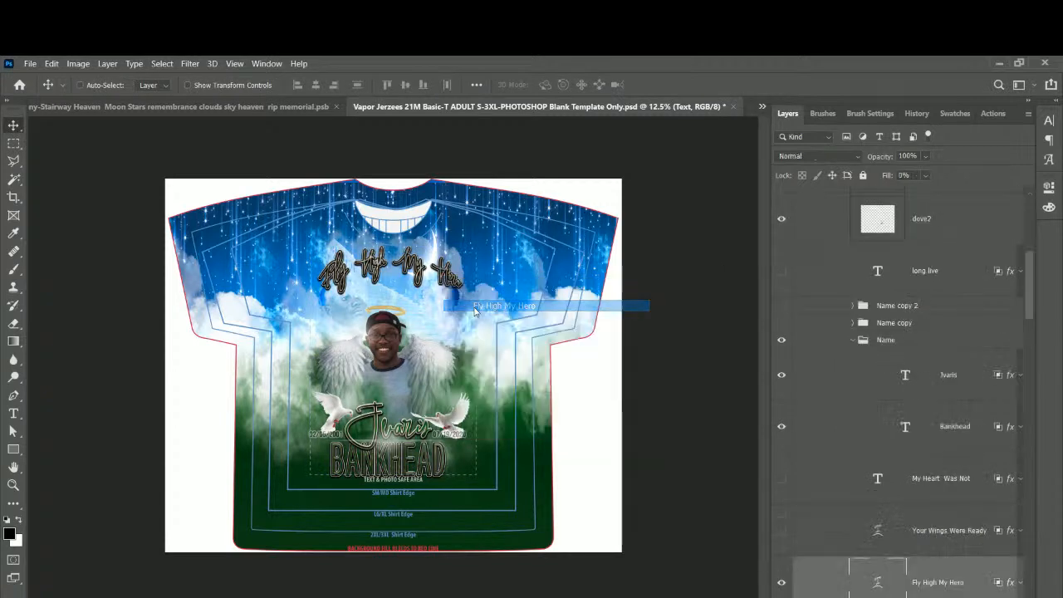
key("ctrl+t")
left_click_drag(469, 315, 488, 325)
left_click_drag(321, 318, 311, 324)
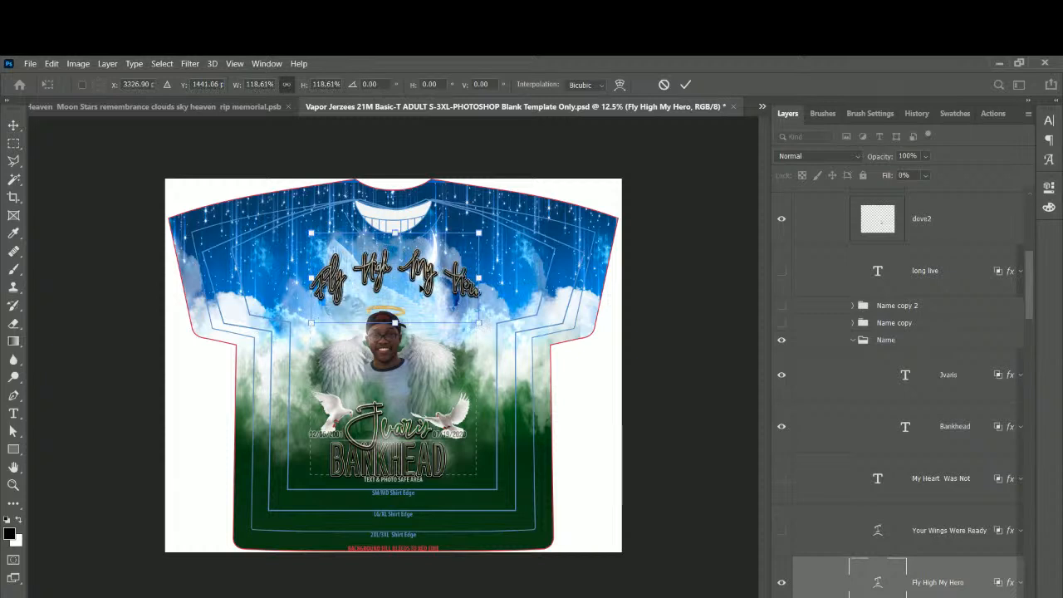
mouse_move(424, 281)
left_mouse_down()
mouse_move(425, 263)
mouse_move(425, 274)
left_mouse_up()
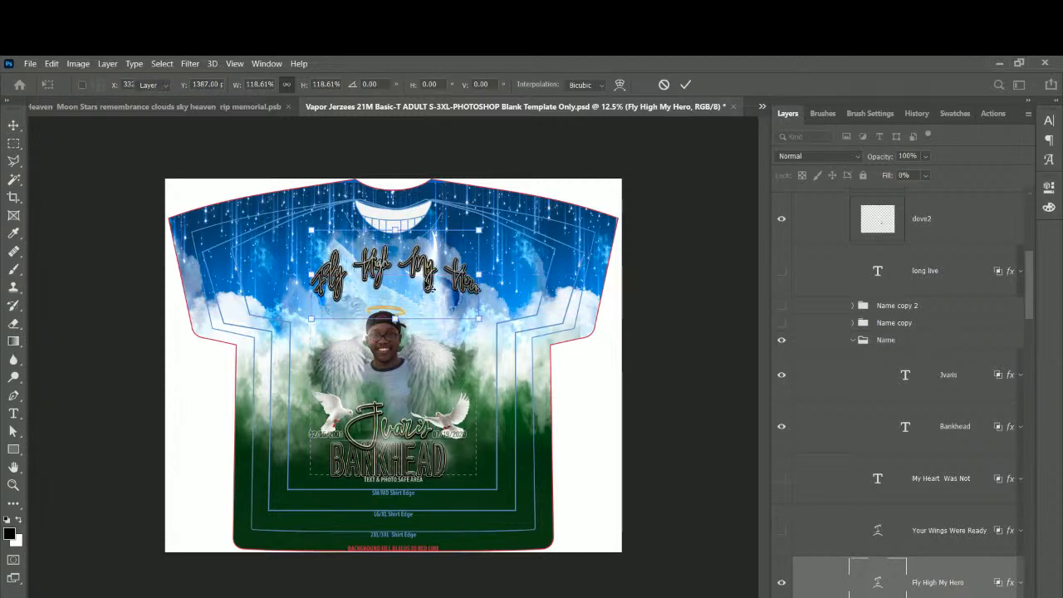
key("Return")
Shift the Group 3 artwork slightly right and the title slightly left.
scroll(440, 332, "up", 2)
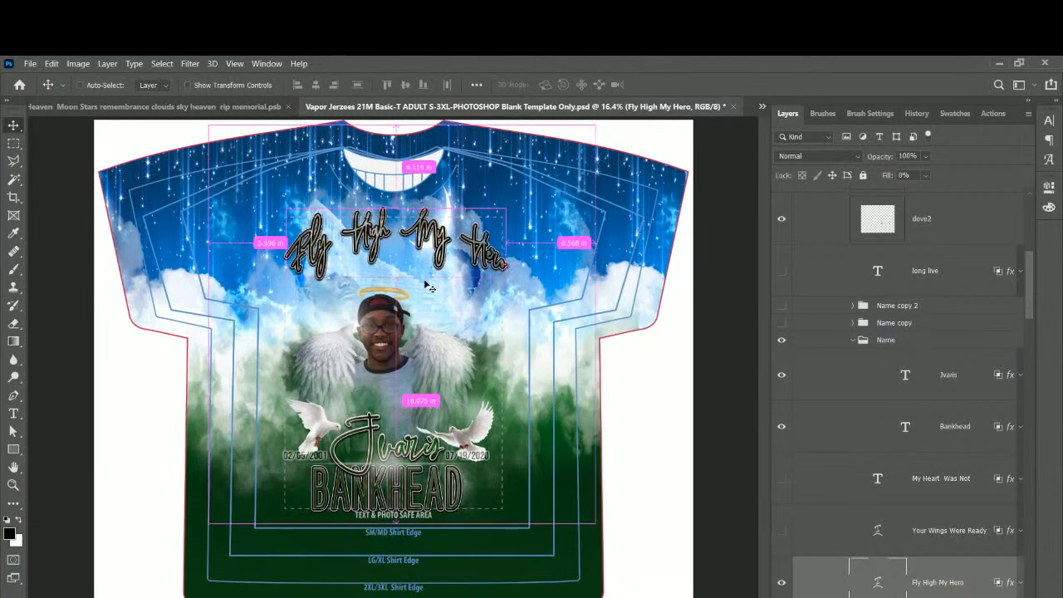
left_click_drag(1030, 277, 1024, 216)
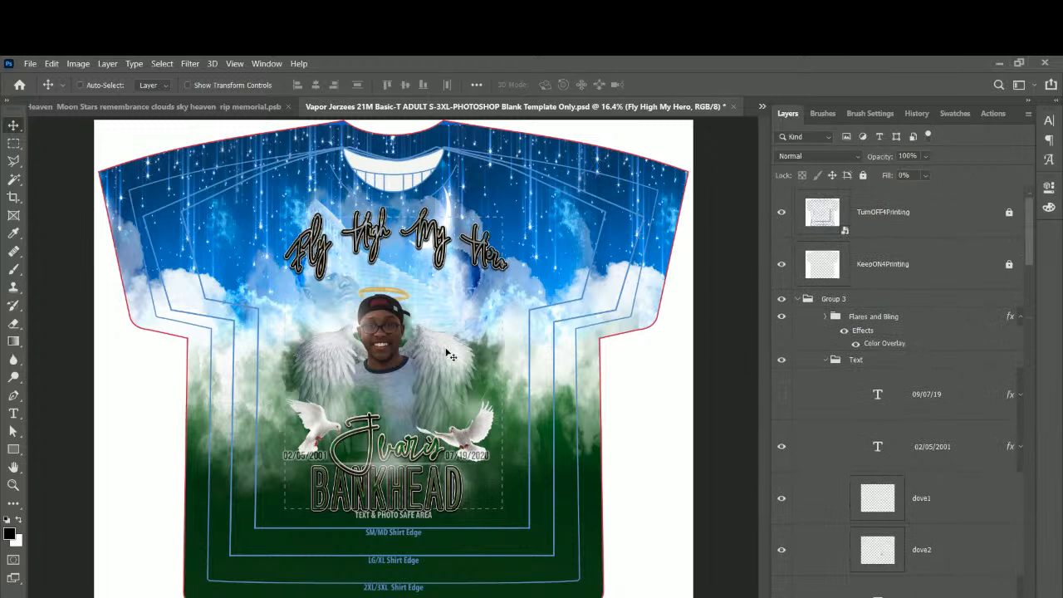
left_click(838, 301)
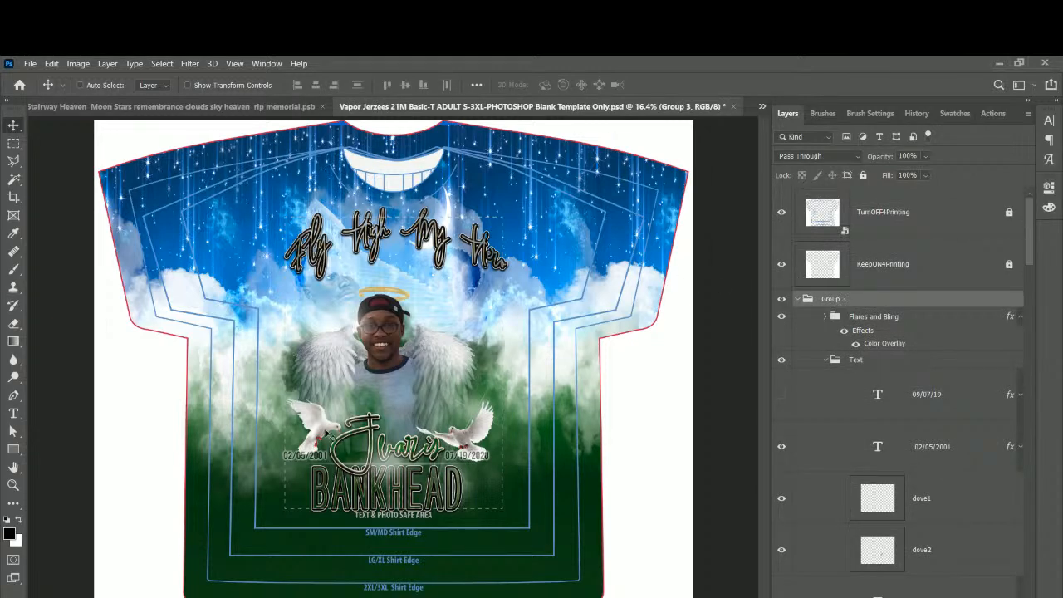
left_click_drag(357, 430, 363, 433)
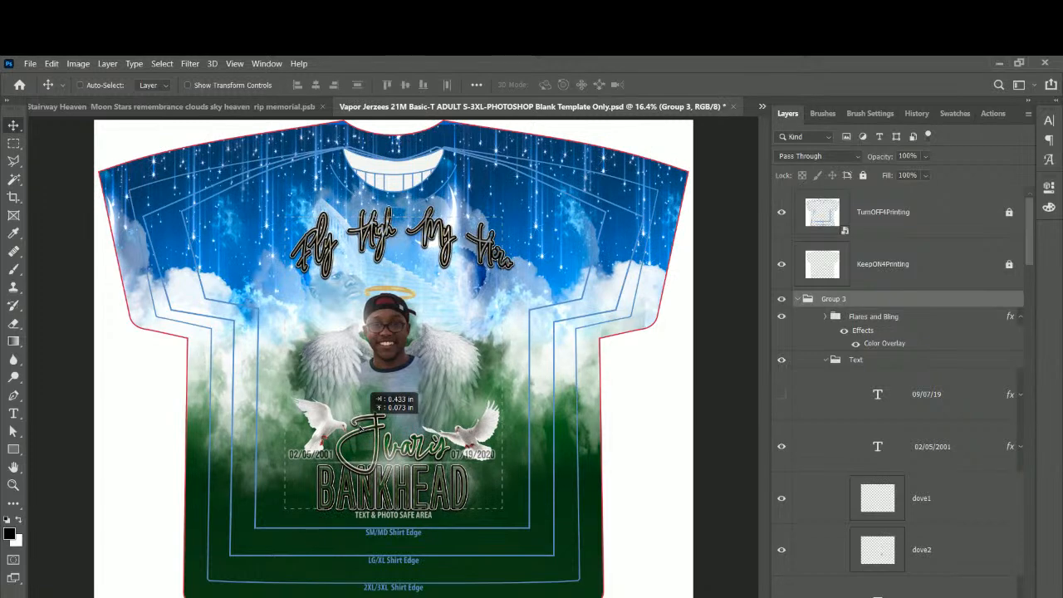
left_click_drag(363, 432, 363, 432)
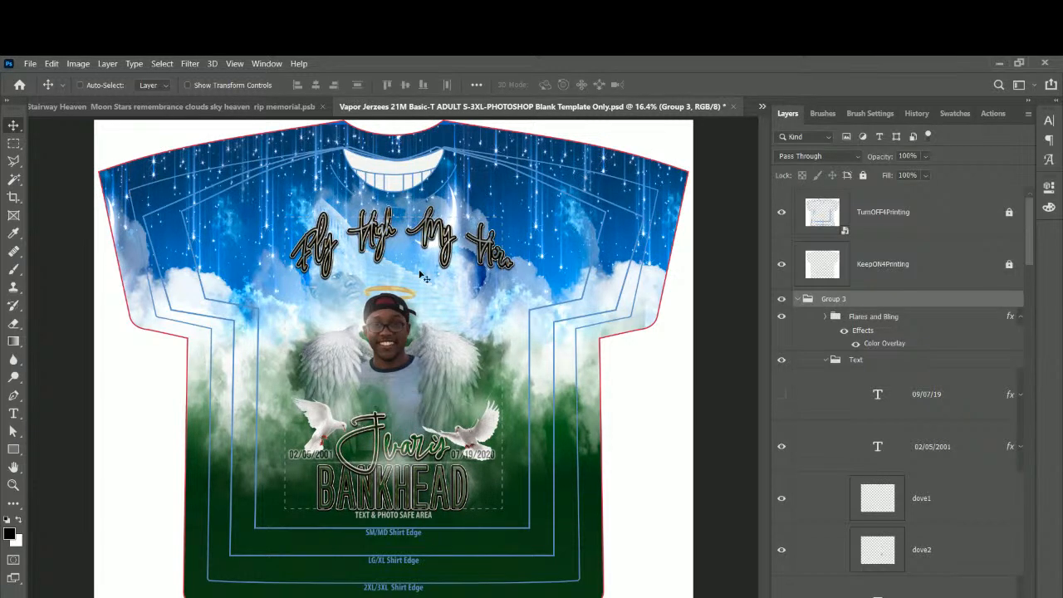
right_click(441, 239)
left_click(482, 268)
left_click_drag(455, 223, 447, 222)
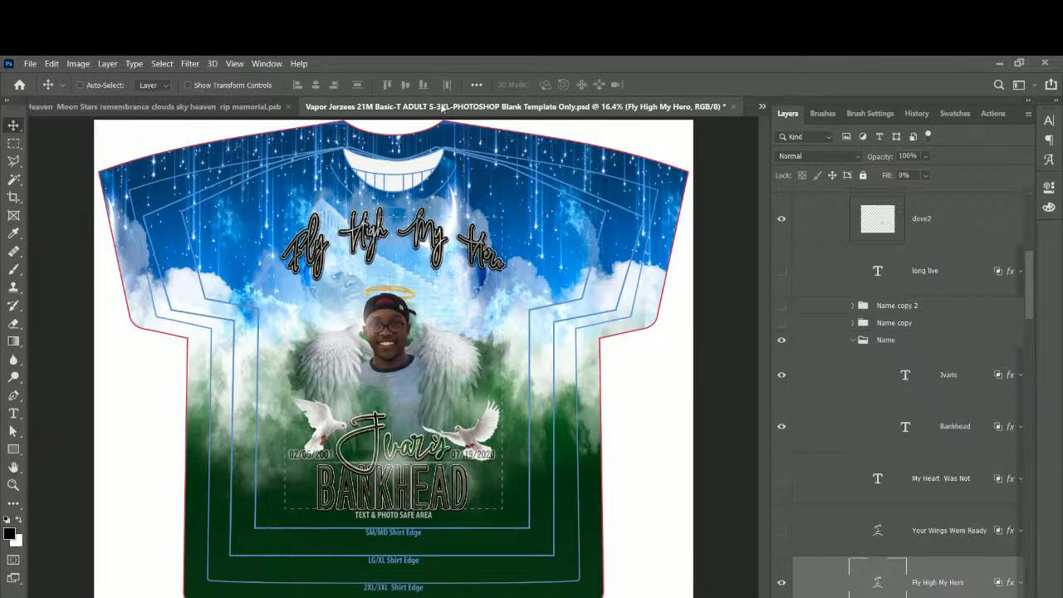
Collapse Group 3 and hide the TurnOFF4Printing shirt template outline.
right_click(927, 355)
left_click(959, 378)
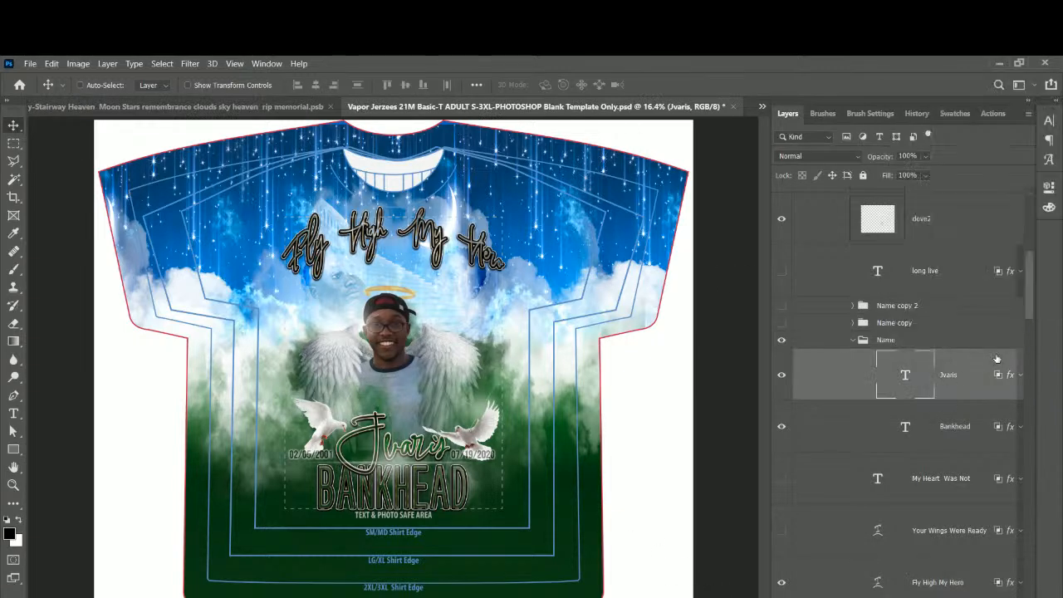
scroll(1025, 309, "up", 5)
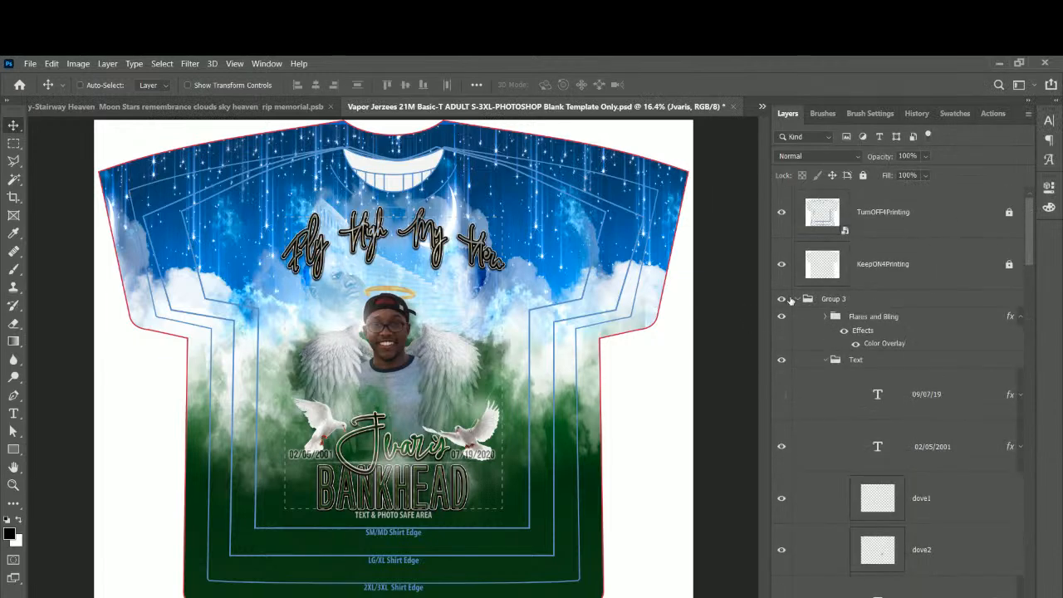
left_click(797, 300)
left_click(780, 213)
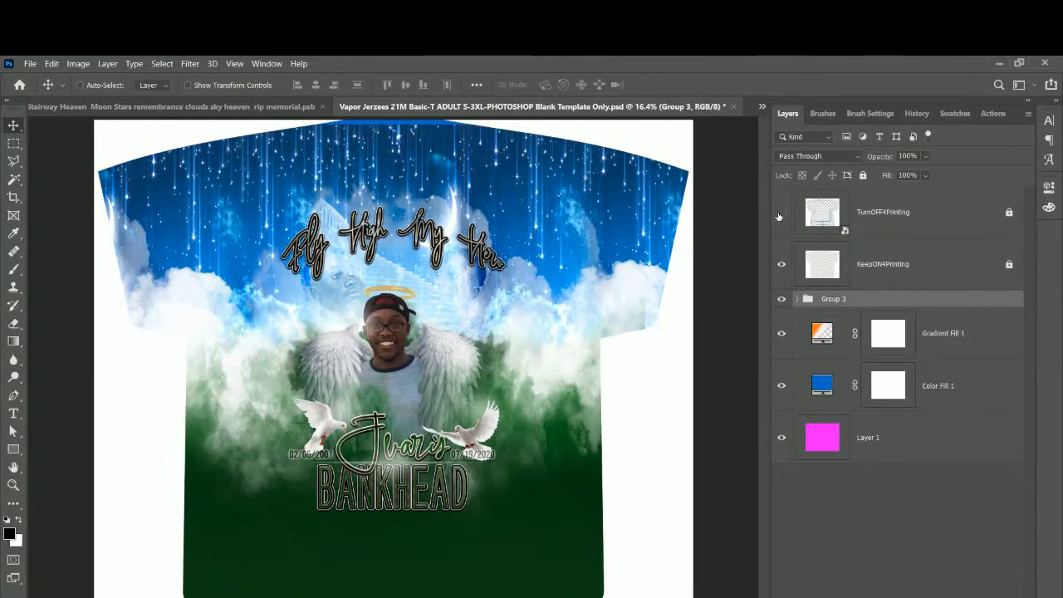
Select the three star-and-moon layers in Group 3 and move them about 0.39 in lower.
left_click(799, 299)
scroll(871, 440, "down", 10)
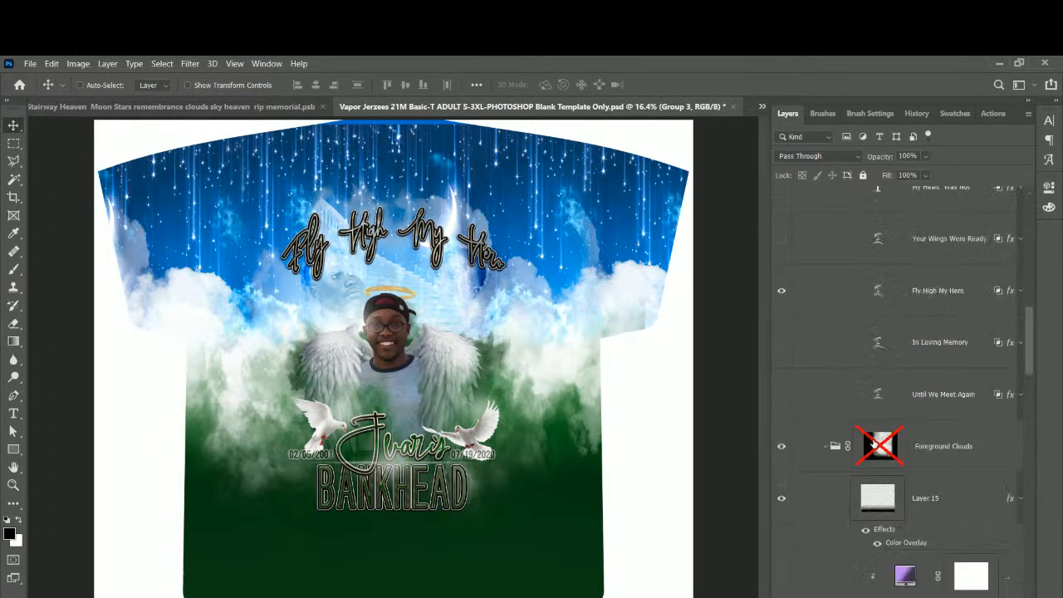
scroll(873, 444, "down", 12)
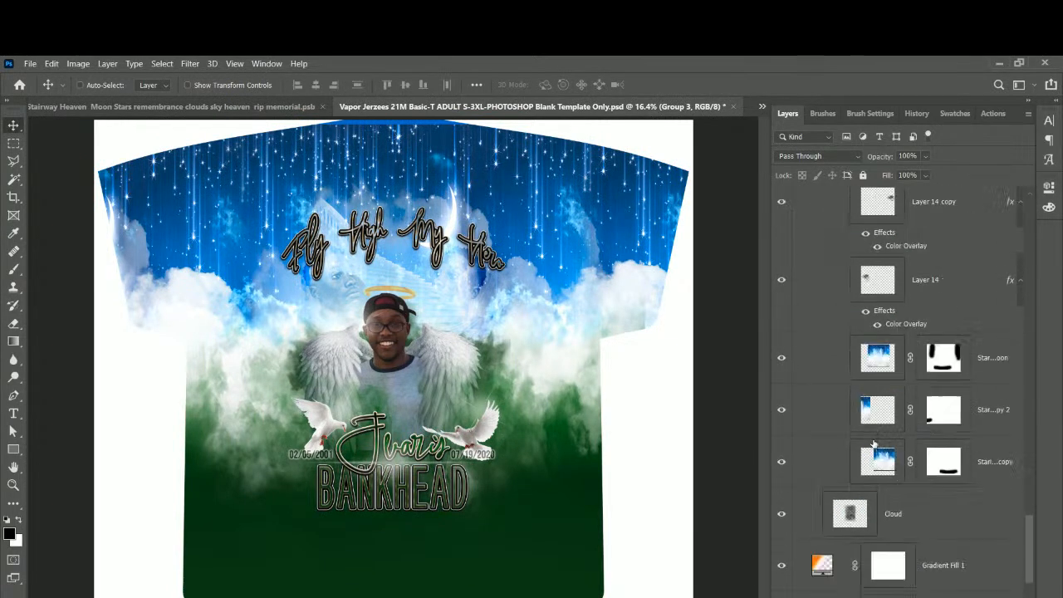
left_click(885, 363)
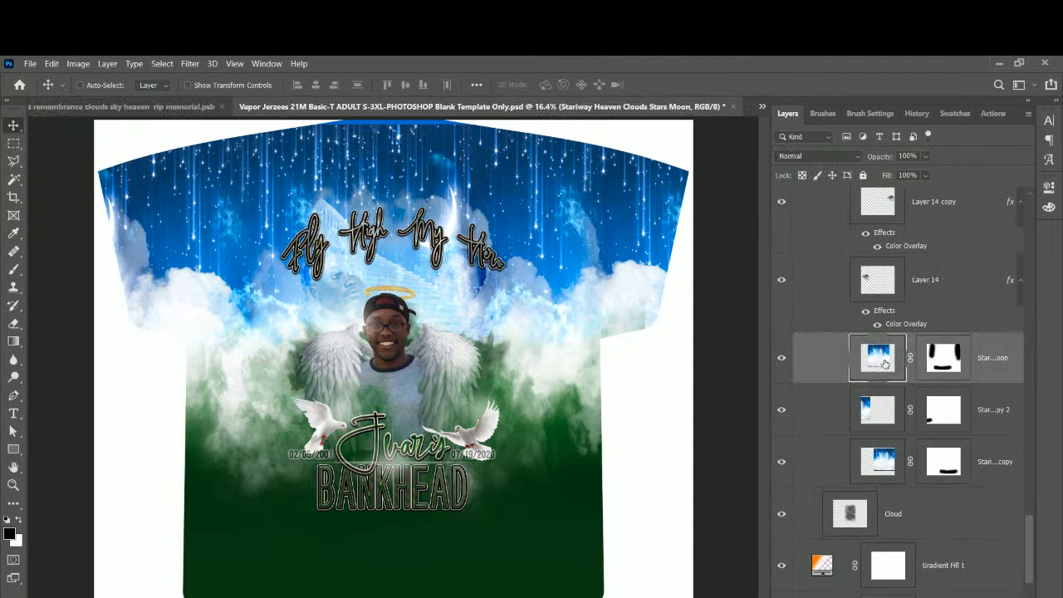
left_click(973, 419, "shift")
left_click(1003, 470, "shift")
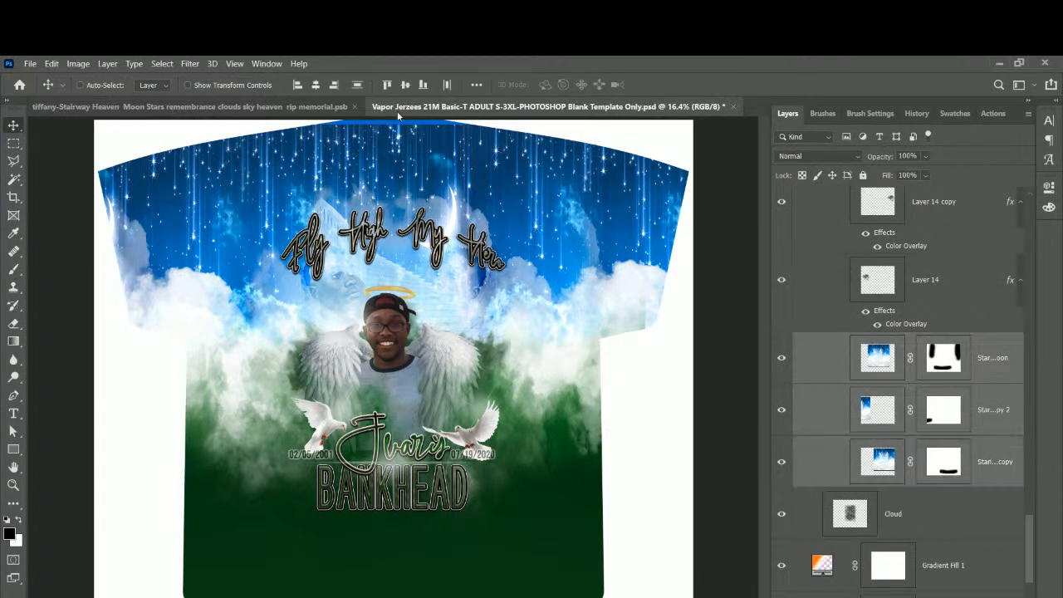
left_click_drag(397, 135, 396, 125)
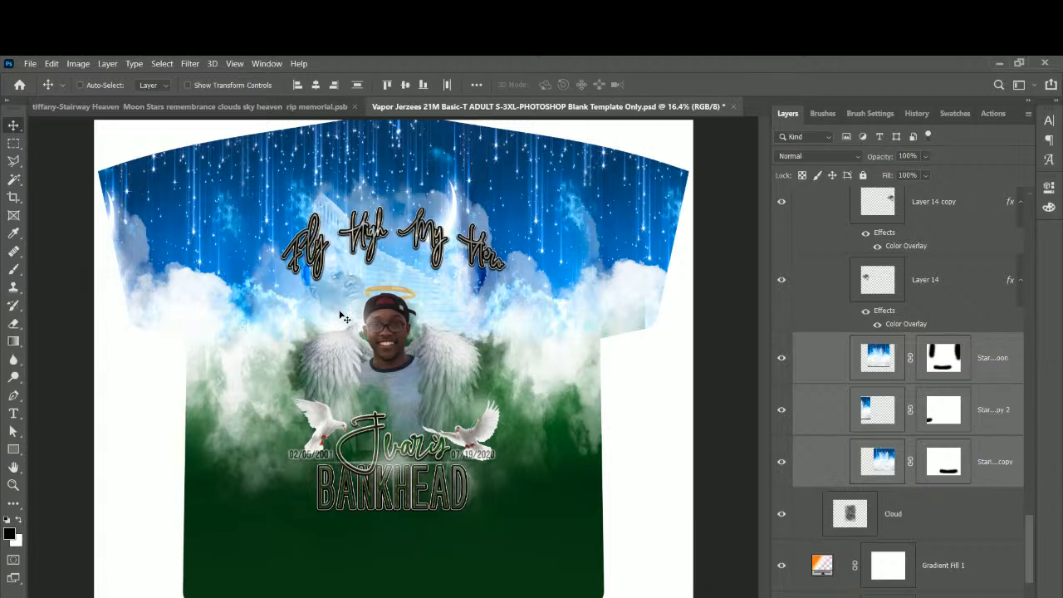
scroll(341, 315, "up", 3)
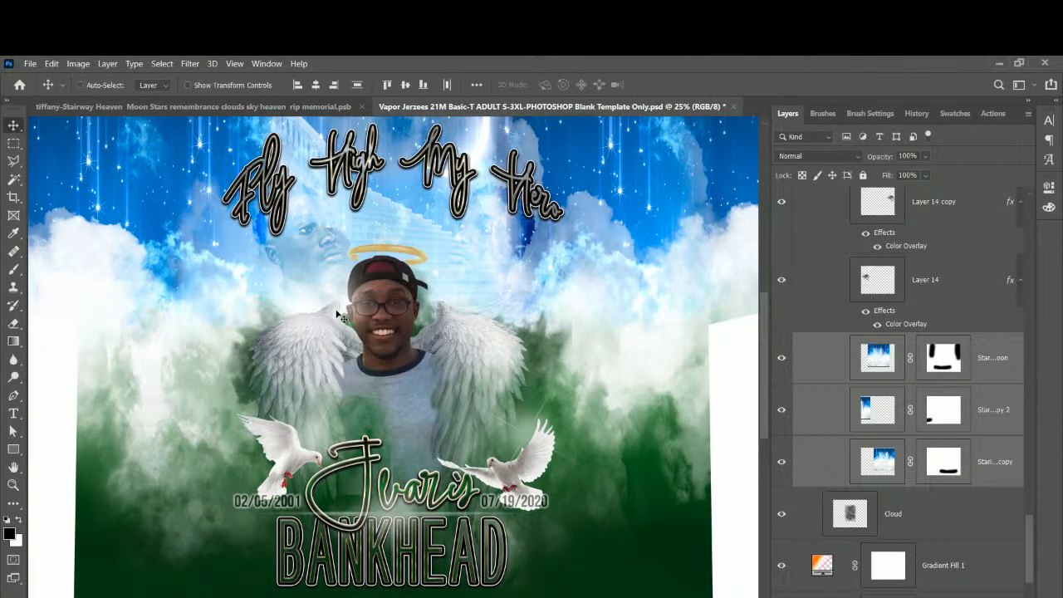
scroll(382, 499, "up", 5)
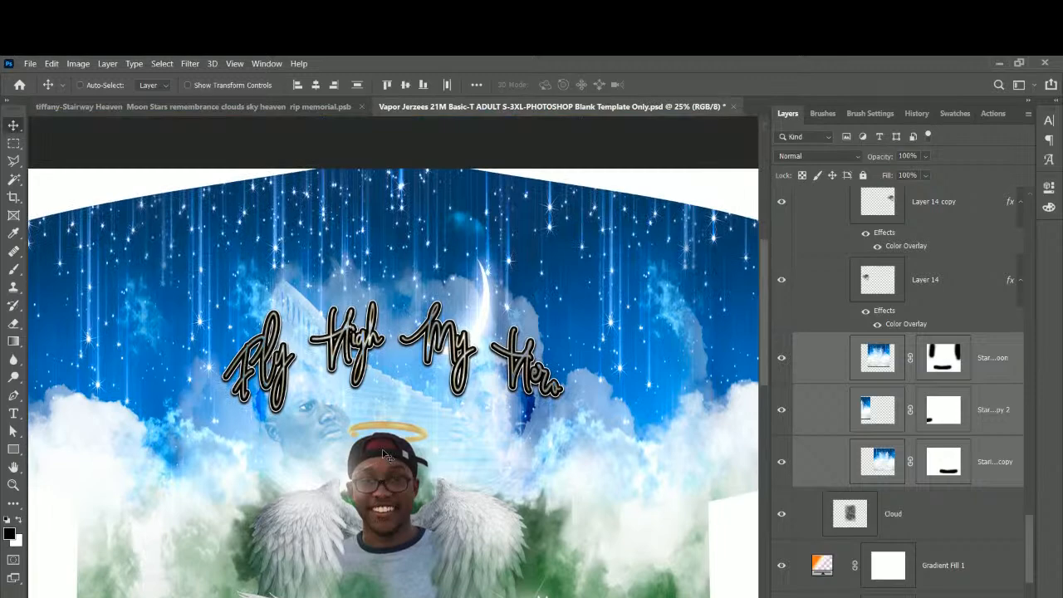
Save As into Client files, inserting 'all over' into the Stairway Heaven file name.
left_click(32, 65)
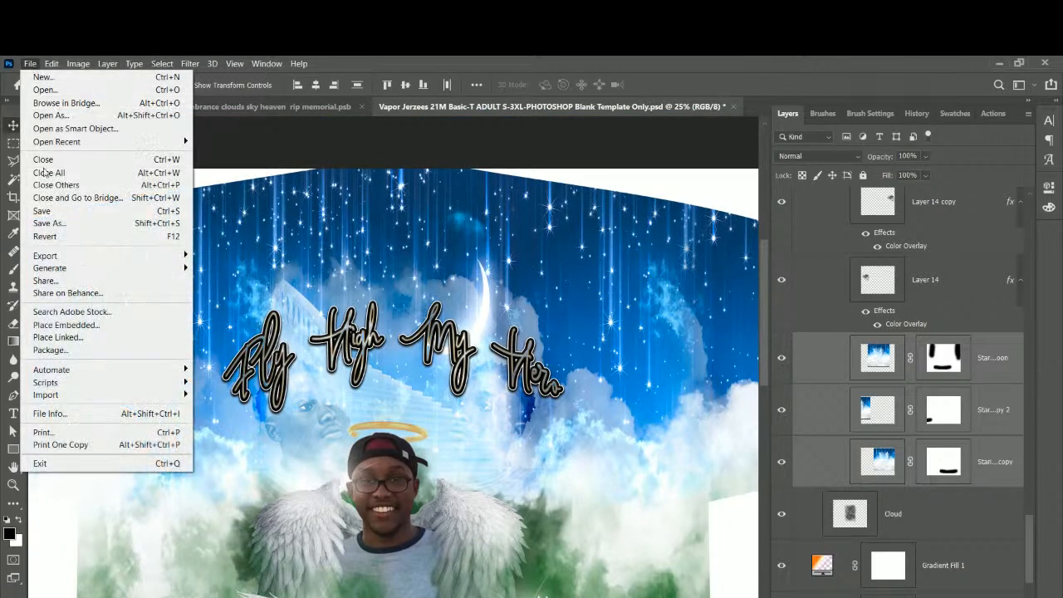
left_click(48, 222)
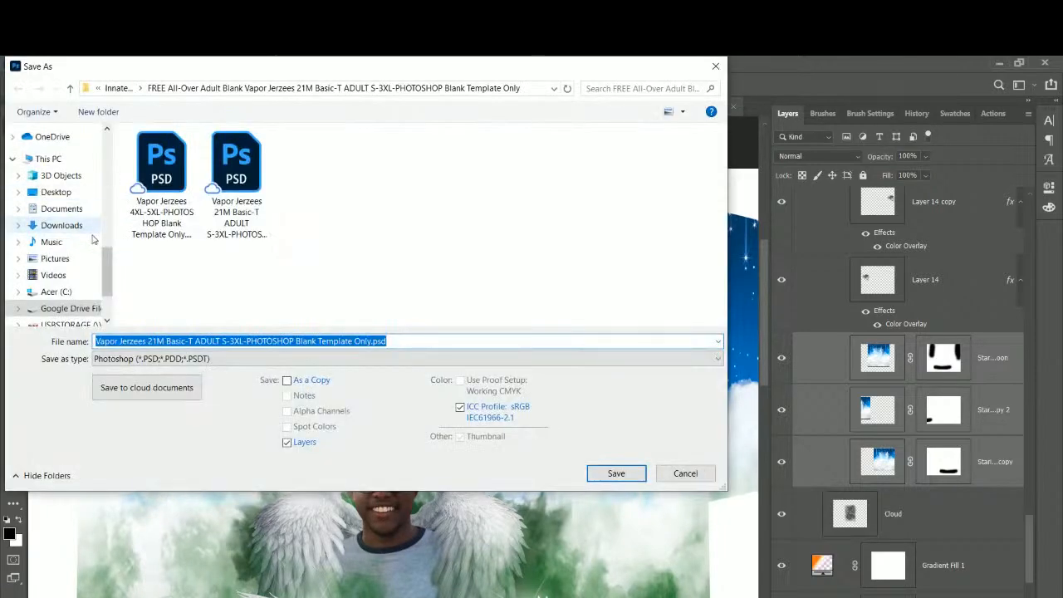
scroll(62, 249, "up", 5)
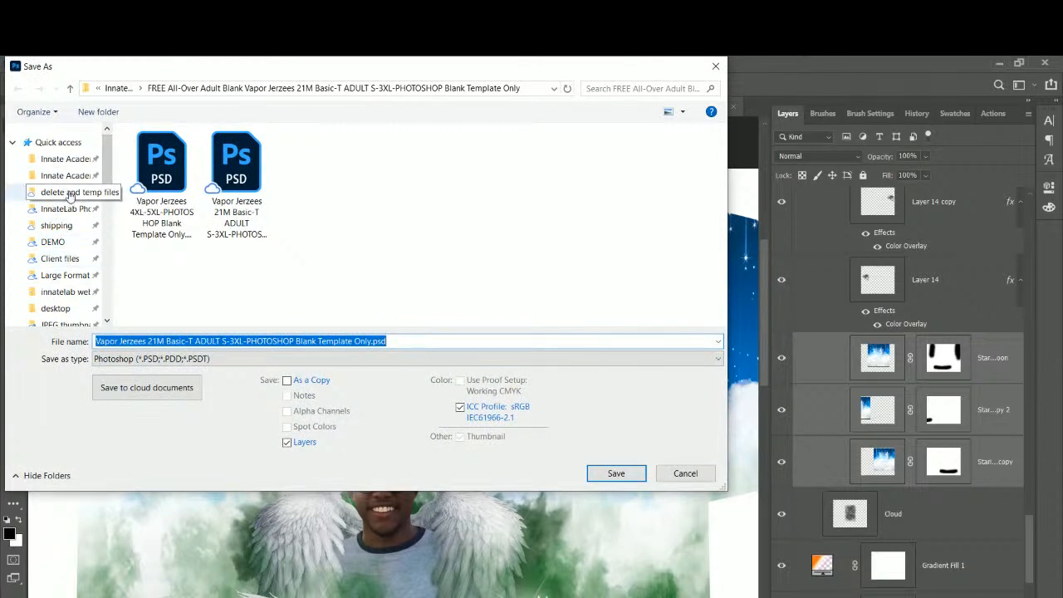
left_click(60, 258)
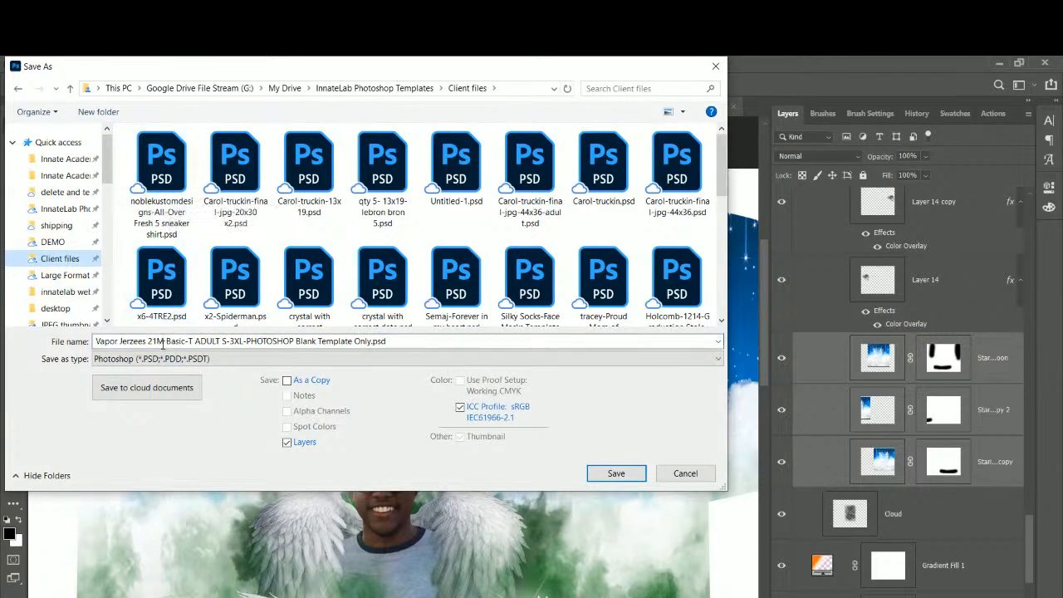
key("ctrl+a")
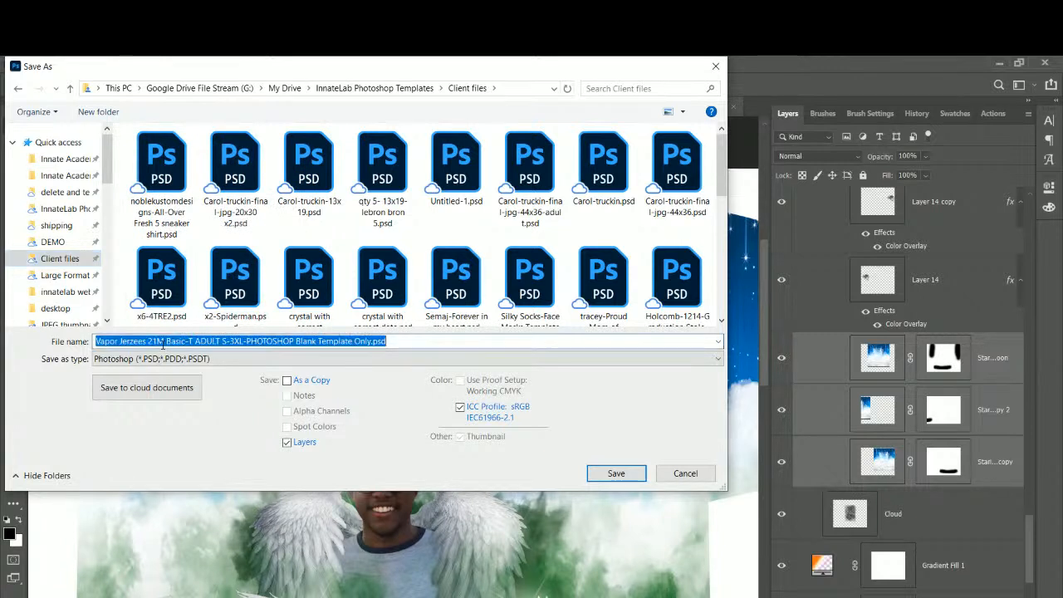
left_click(98, 341)
left_click_drag(98, 341, 615, 276)
type("tiffa")
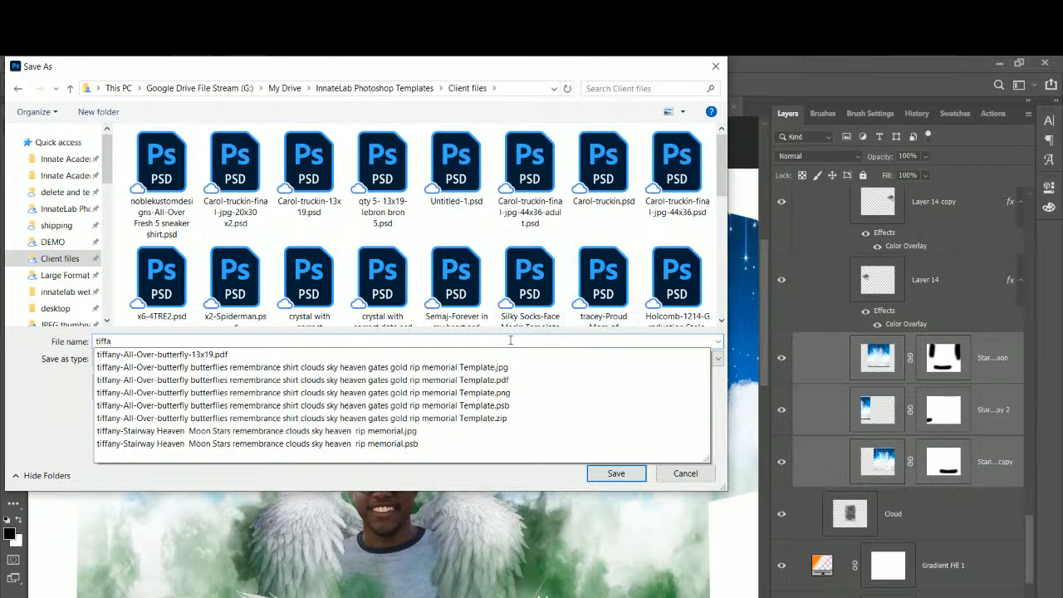
left_click(163, 444)
left_click(133, 340)
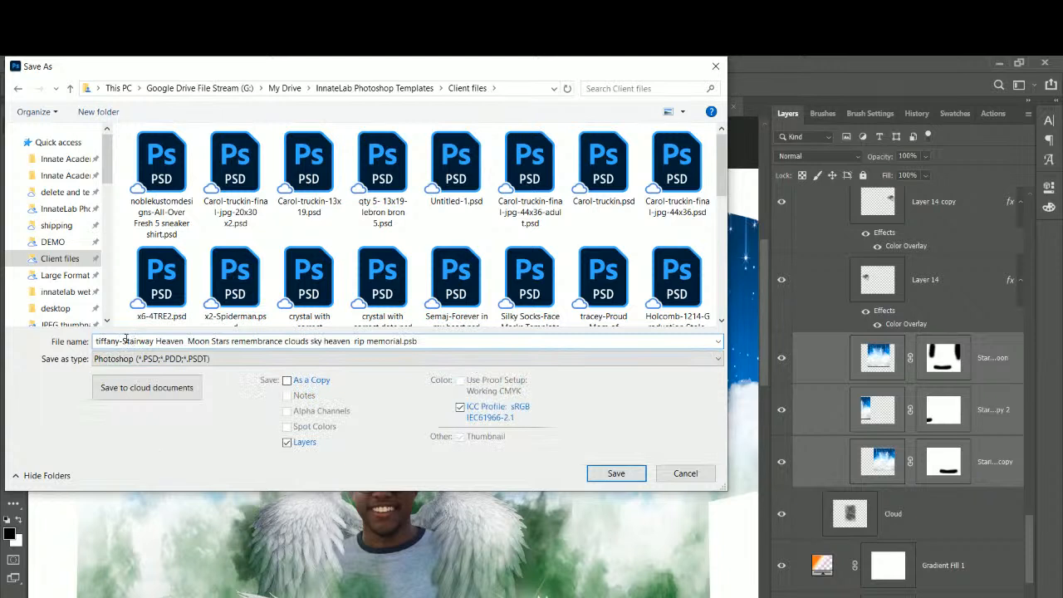
type("all o")
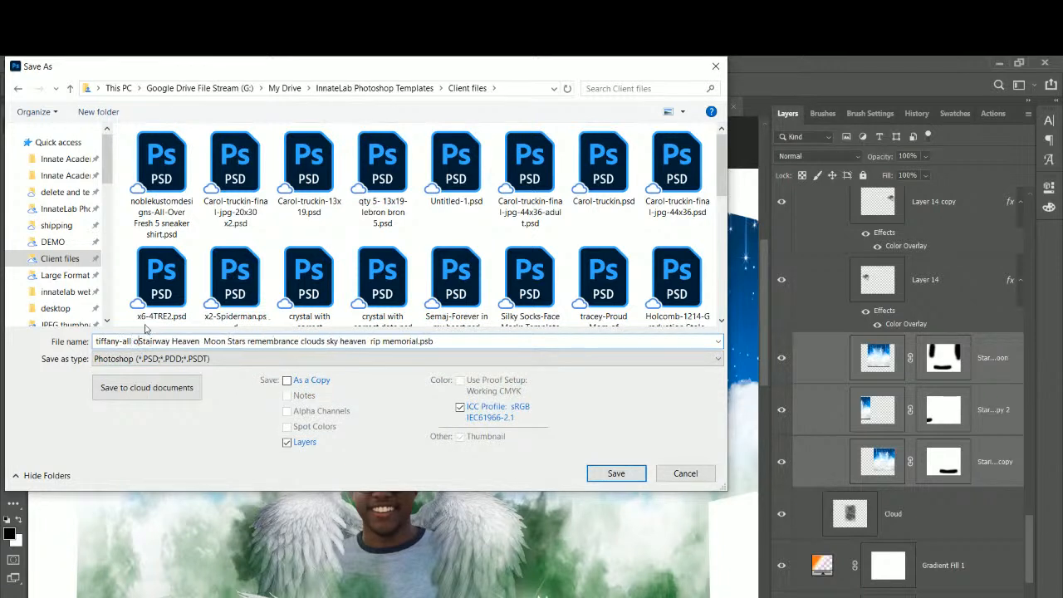
type("ver")
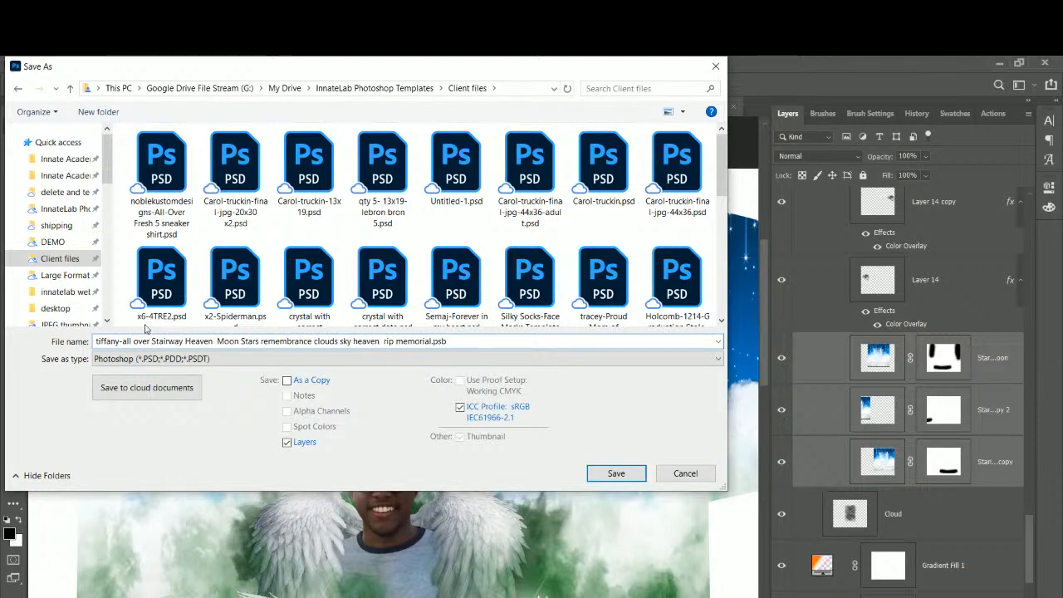
Set the format to Large Document Format (PSB) and save.
left_click(170, 359)
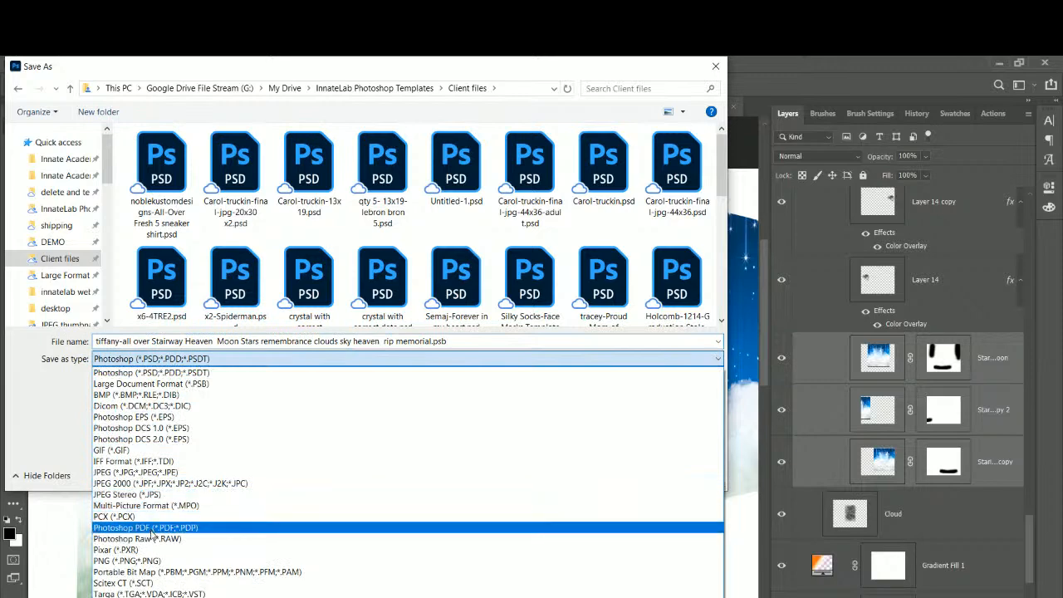
left_click(153, 383)
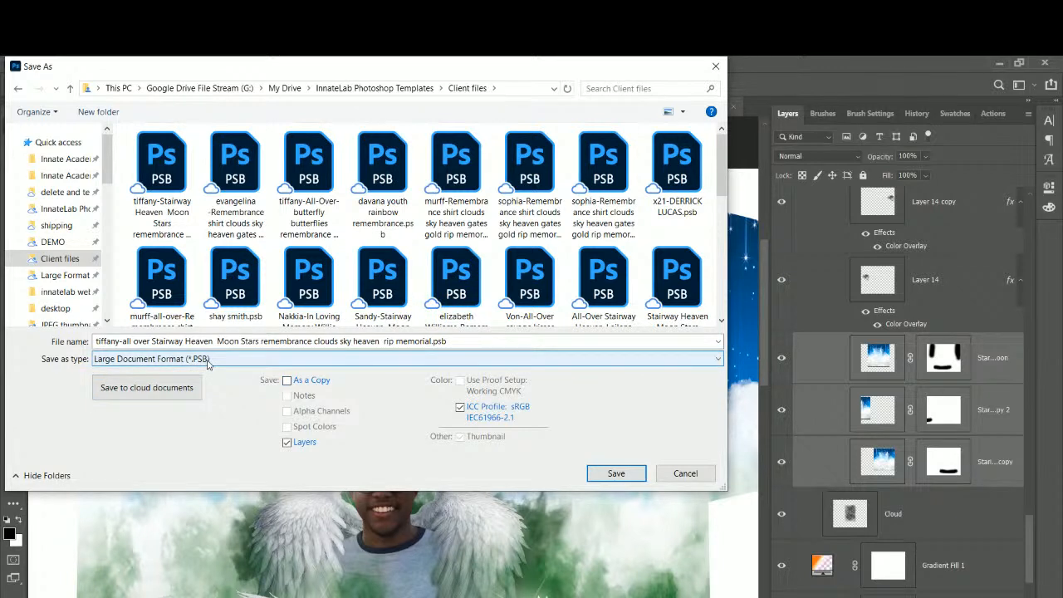
left_click(614, 474)
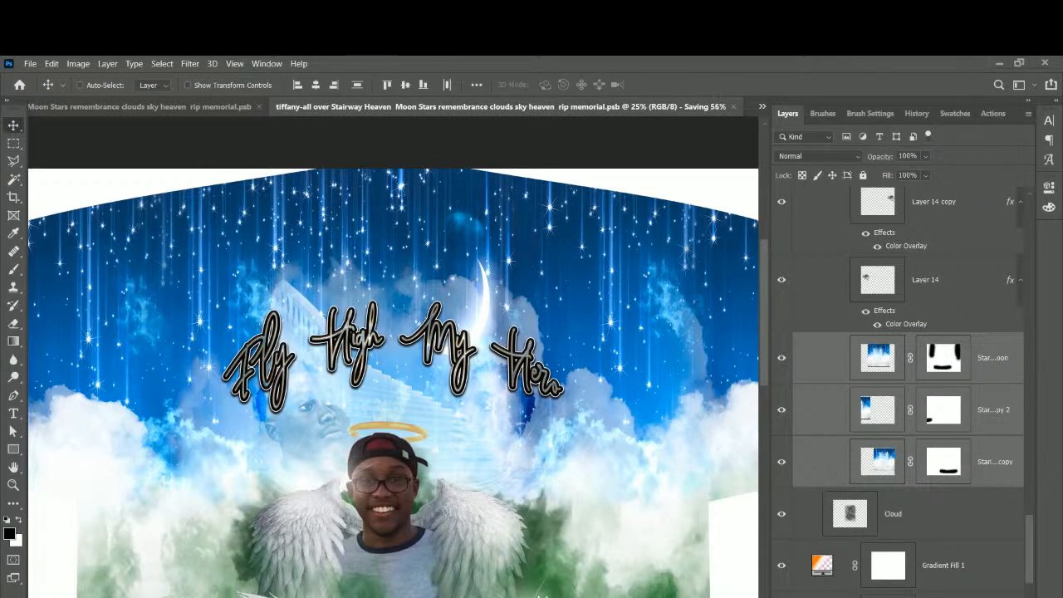
In Chrome, open page 2 of Innate Lab's 10-MIN TEMPLATES listing.
mouse_move(494, 596)
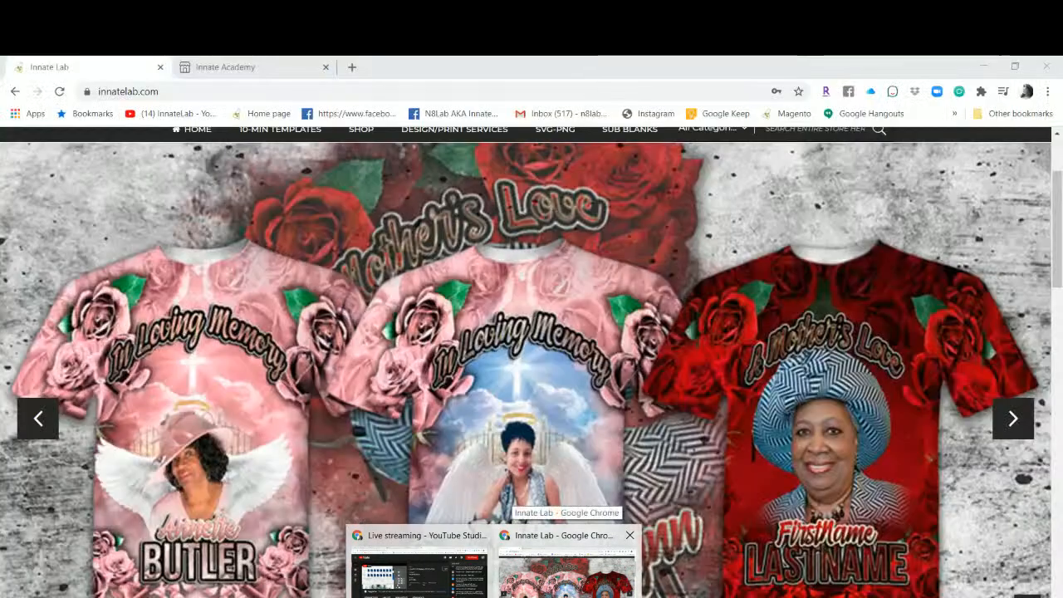
left_click(567, 573)
scroll(226, 335, "up", 2)
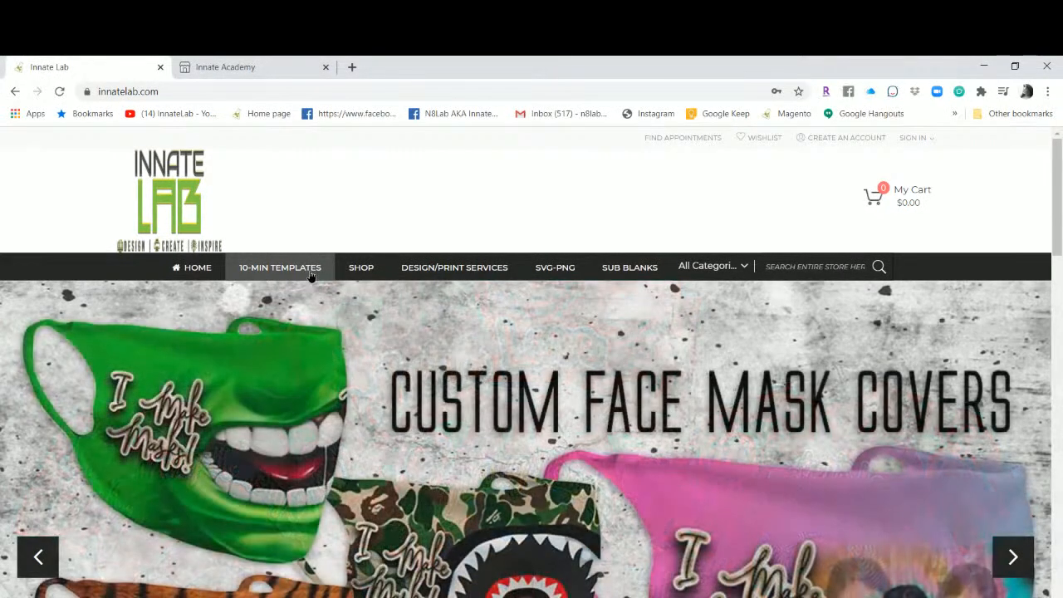
left_click(312, 272)
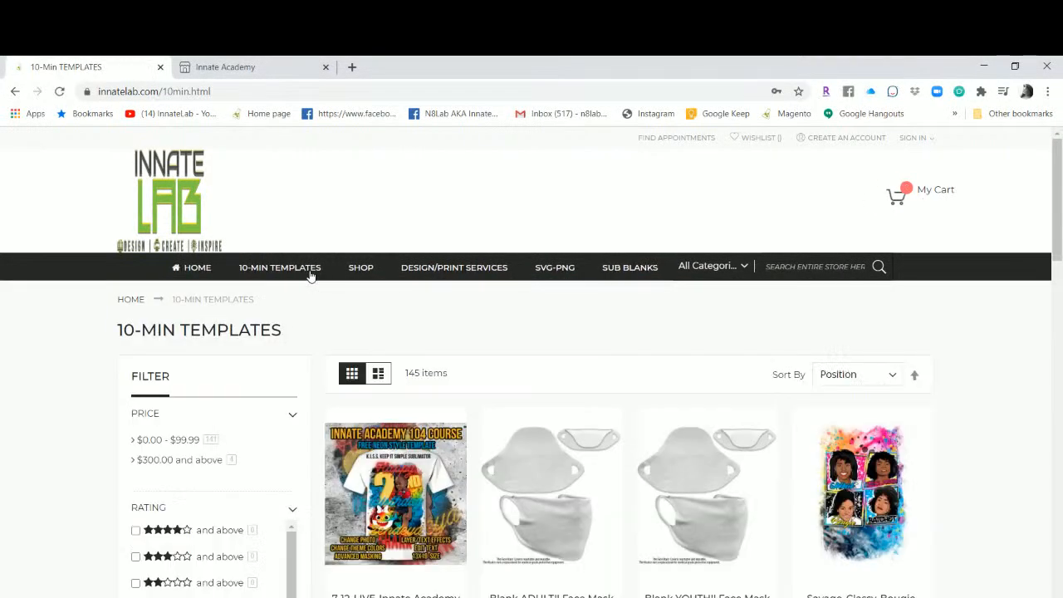
scroll(340, 362, "down", 2)
scroll(341, 362, "down", 7)
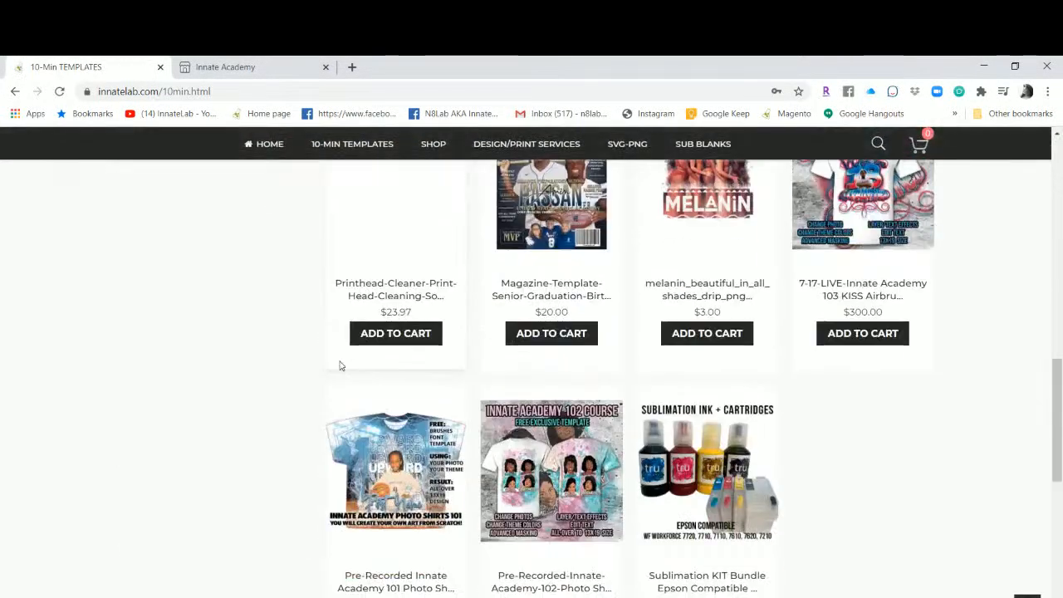
scroll(697, 311, "down", 3)
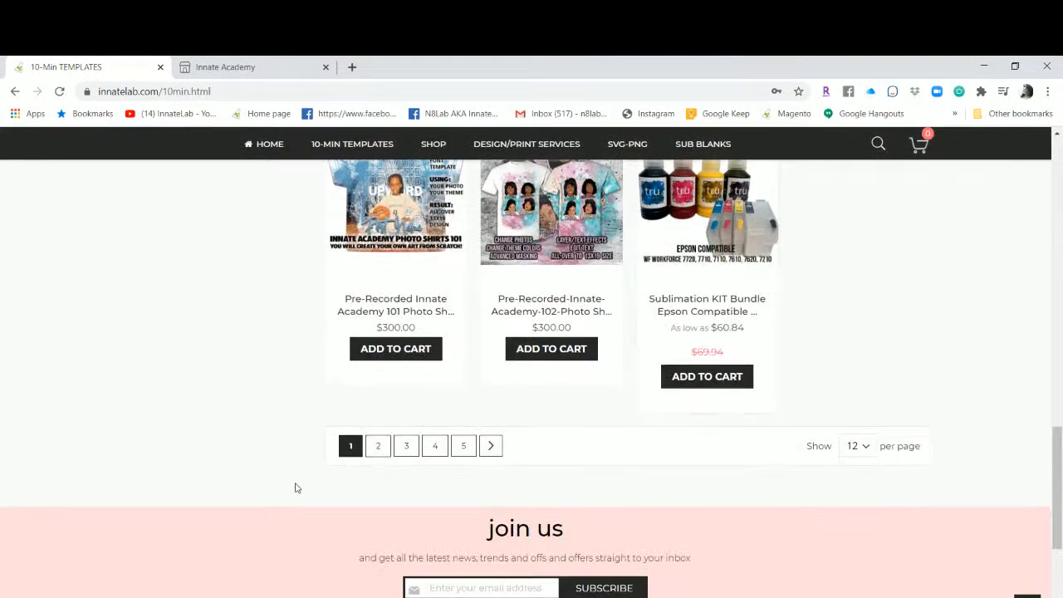
left_click(380, 445)
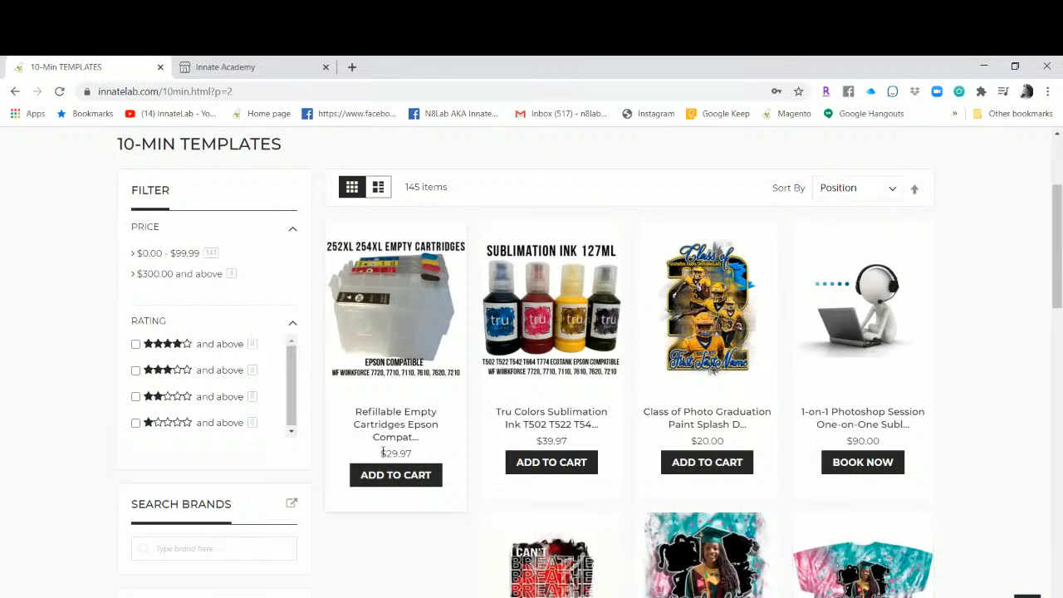
scroll(559, 330, "down", 3)
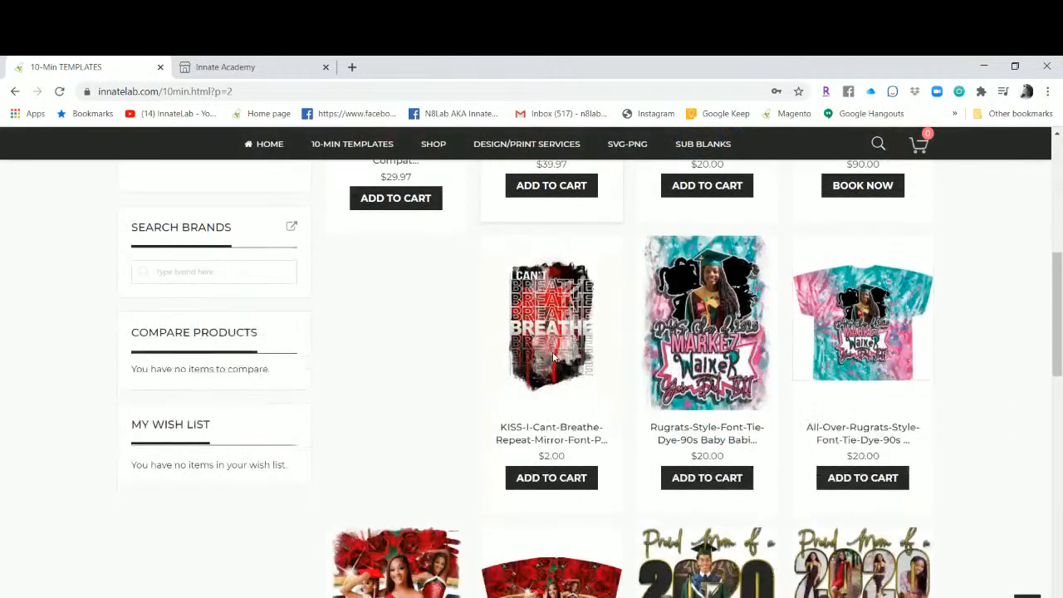
scroll(553, 357, "up", 2)
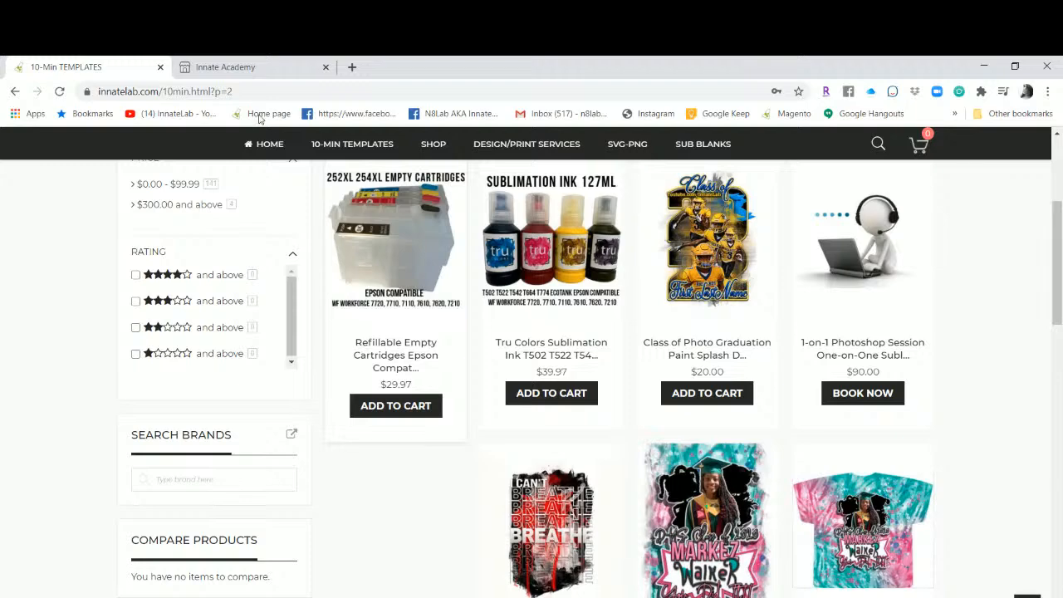
Glance at the Innate Academy tab, then return to browse the 10-Min Templates page.
left_click(219, 71)
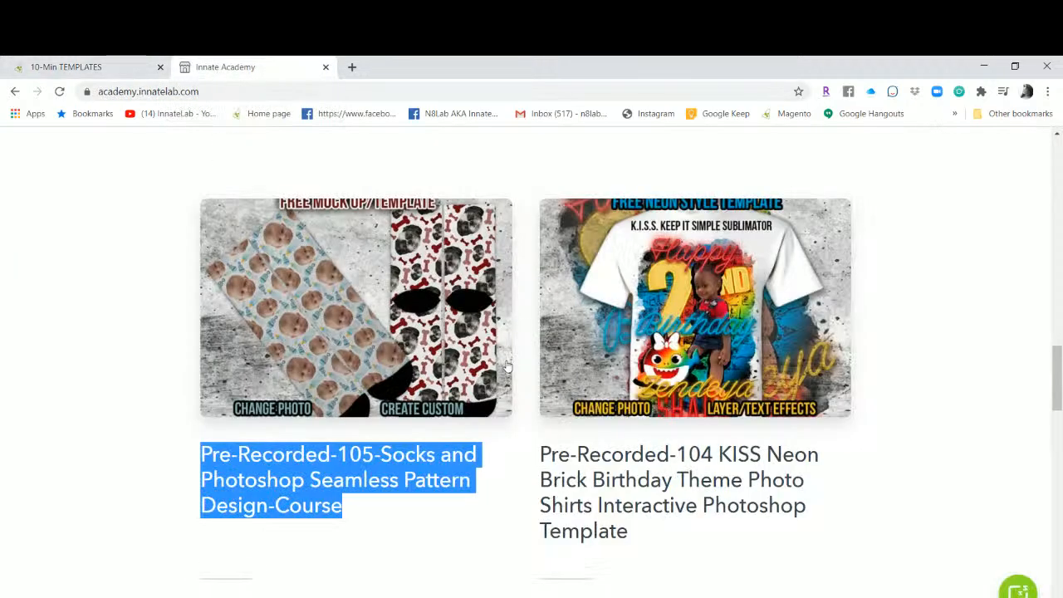
left_click(119, 72)
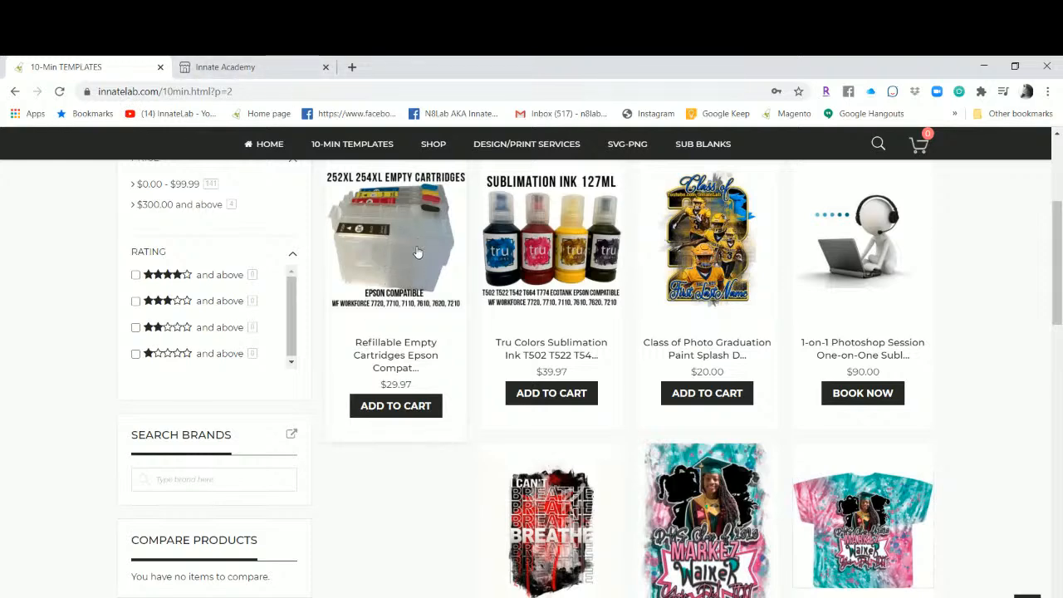
scroll(426, 299, "down", 1)
scroll(428, 304, "up", 2)
scroll(428, 304, "up", 2)
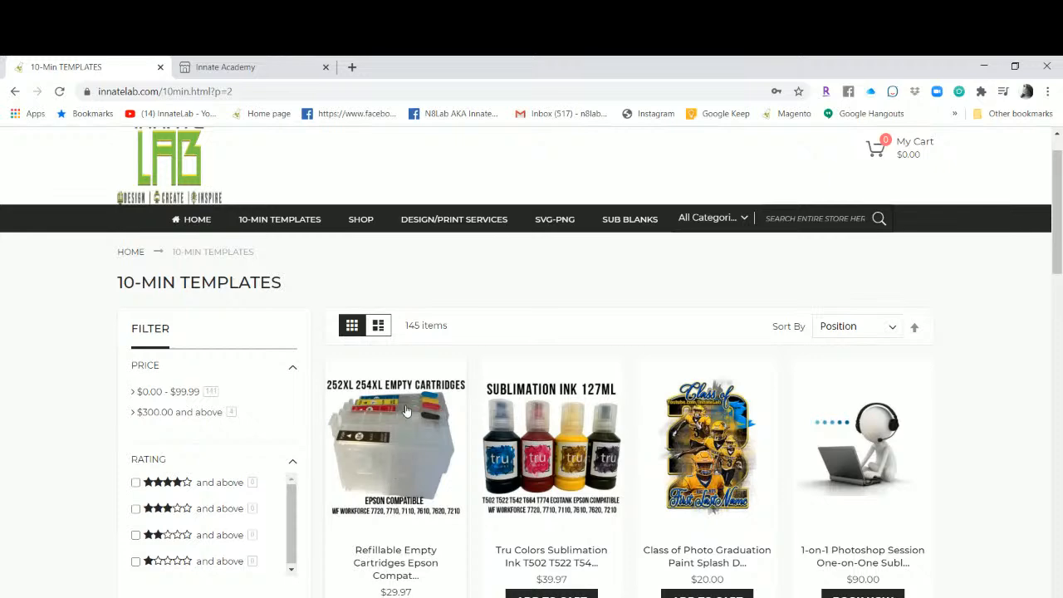
scroll(419, 422, "down", 2)
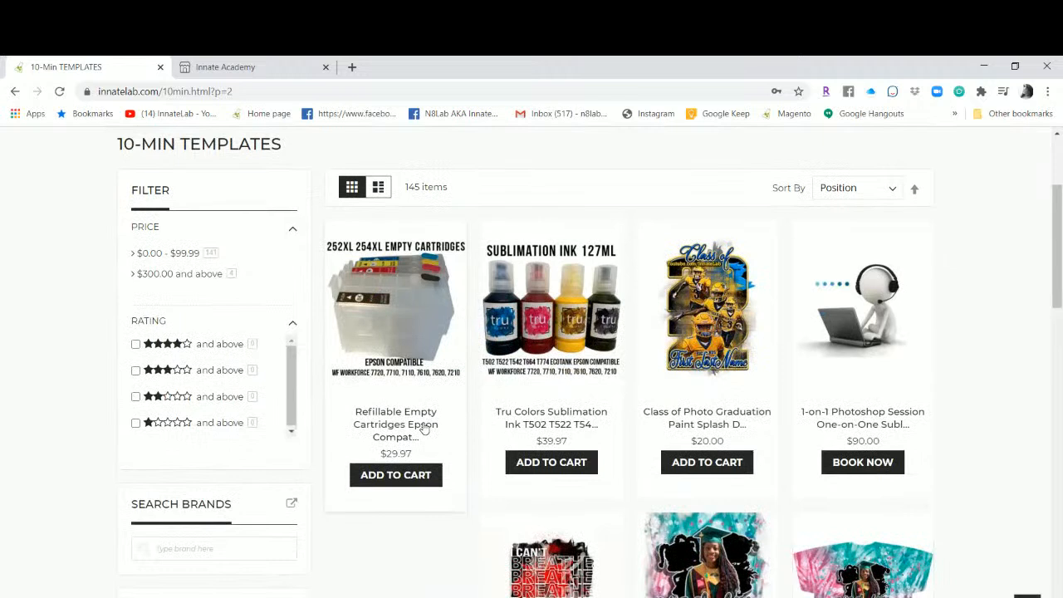
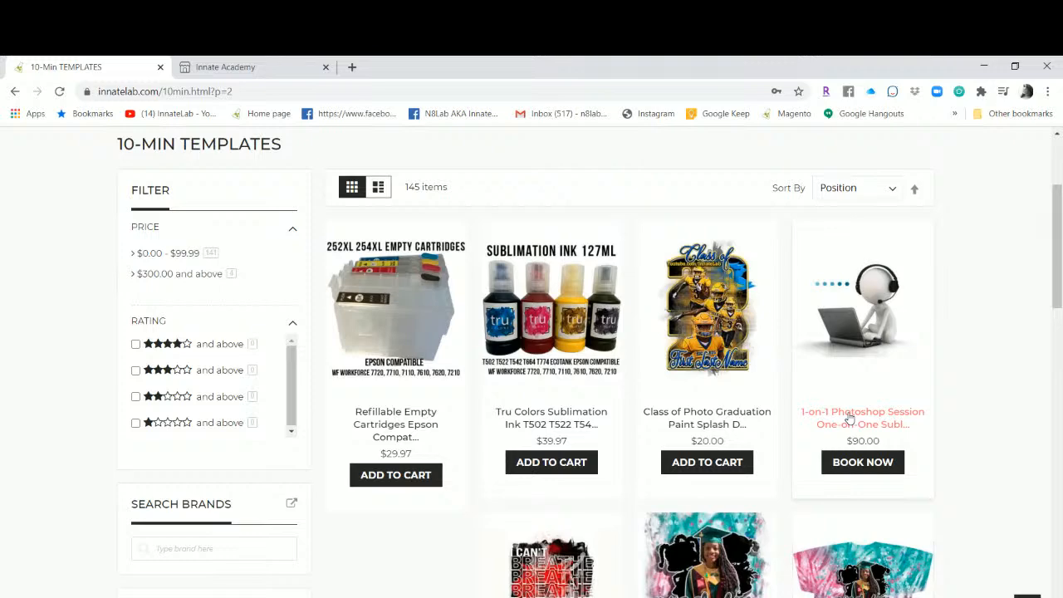
Open the InnateLab YouTube bookmark in a new tab beside the 10-Min Templates listing.
scroll(851, 423, "down", 2)
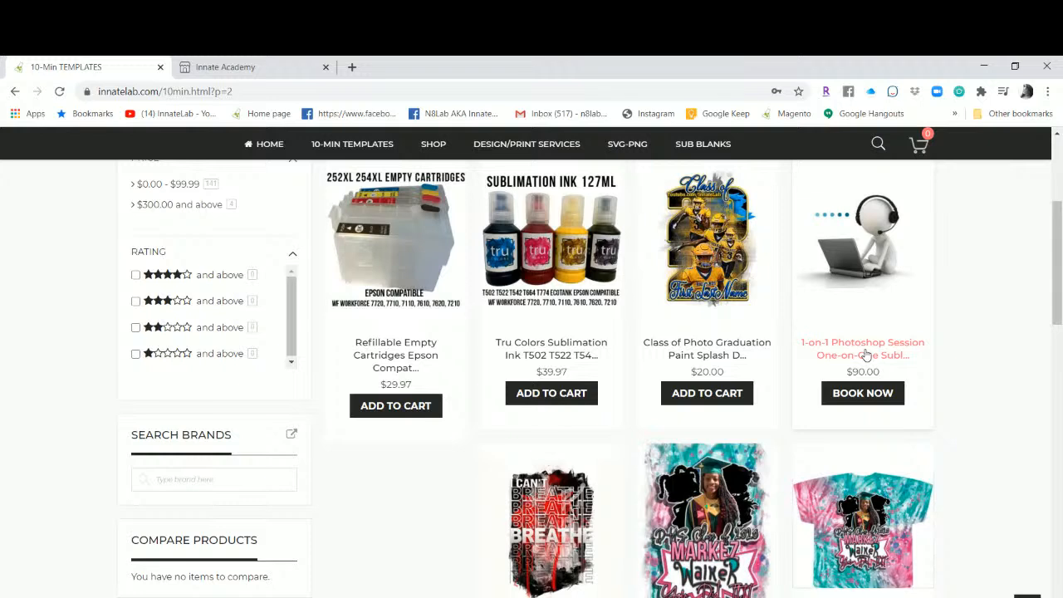
scroll(871, 398, "down", 1)
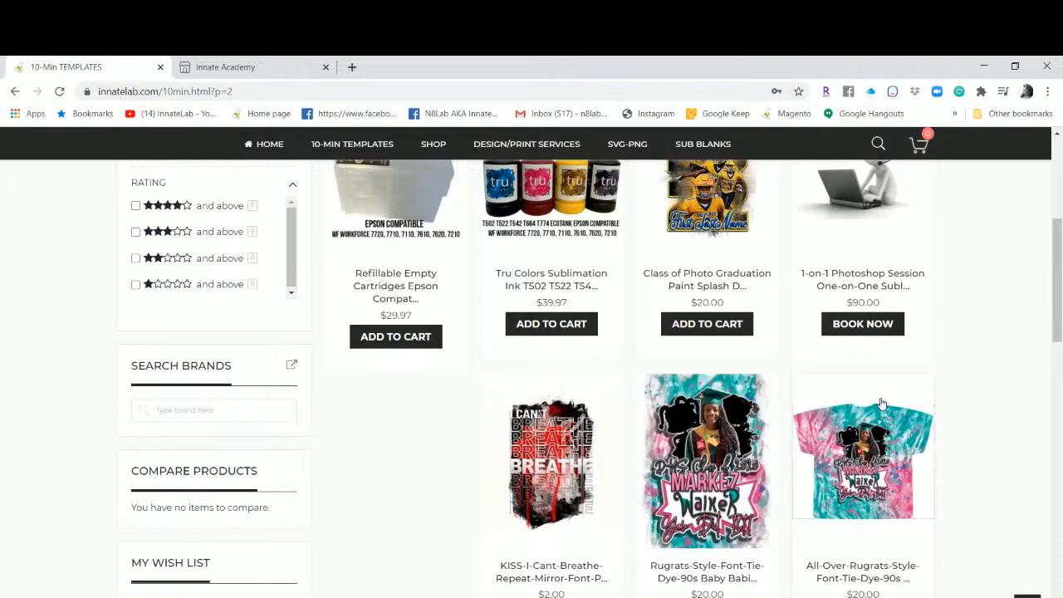
right_click(186, 118)
left_click(231, 130)
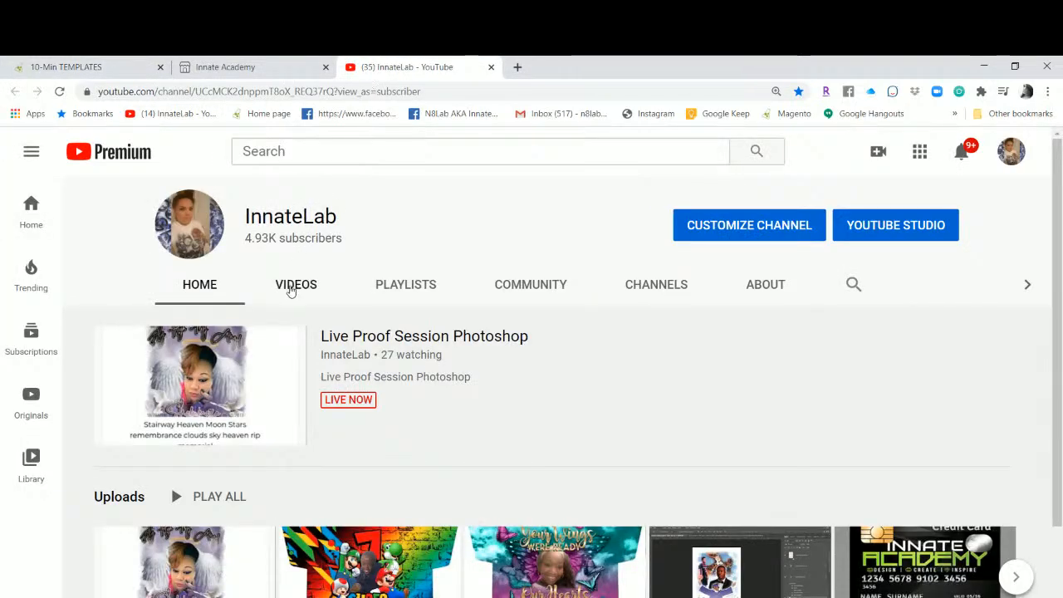
Browse the InnateLab channel's Videos grid of live sessions and tutorials, then leave YouTube.
scroll(289, 285, "down", 2)
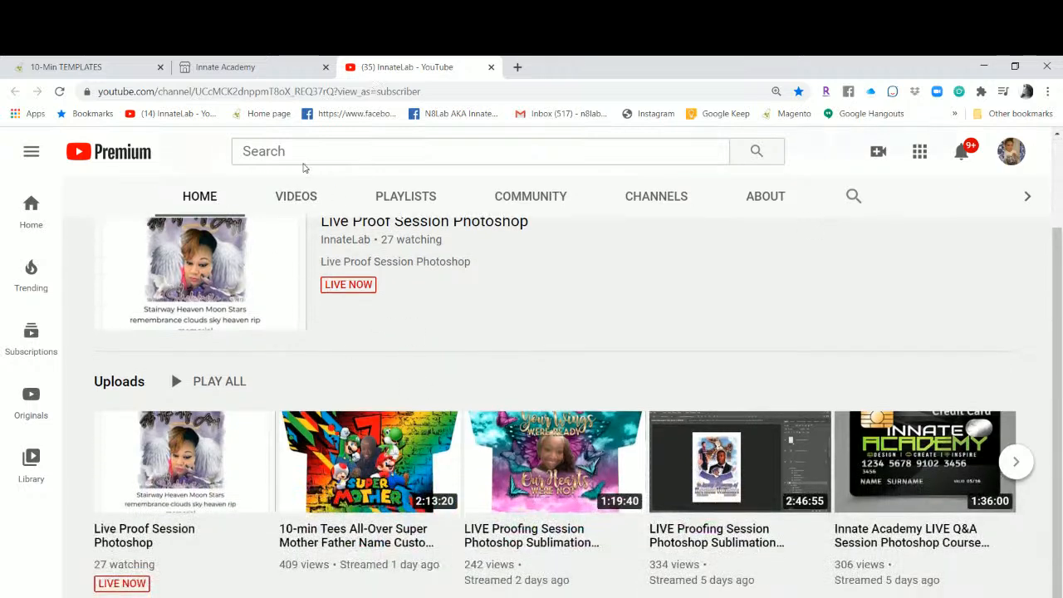
left_click(312, 200)
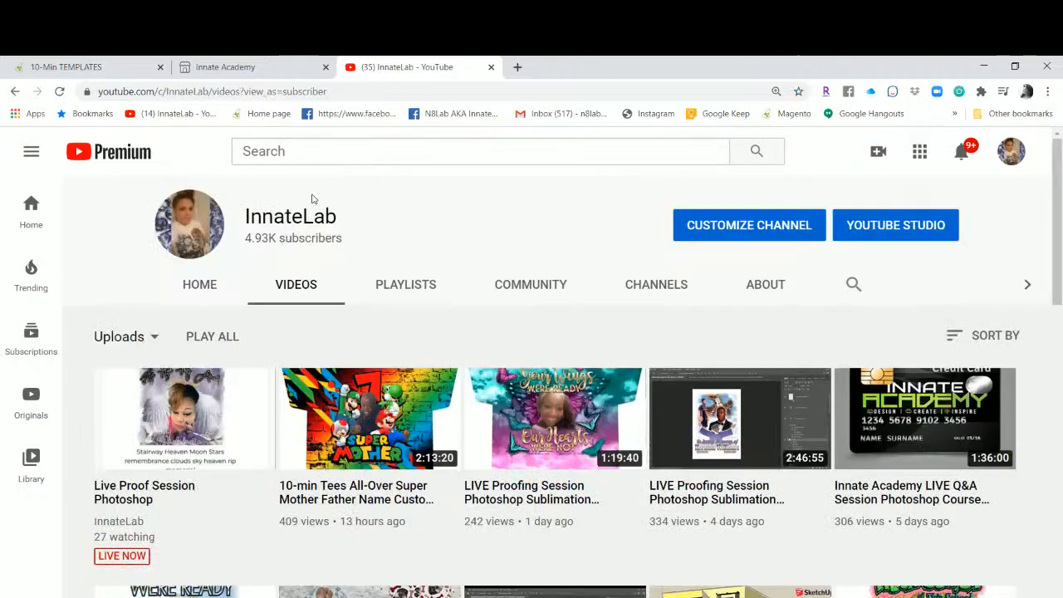
scroll(398, 327, "down", 3)
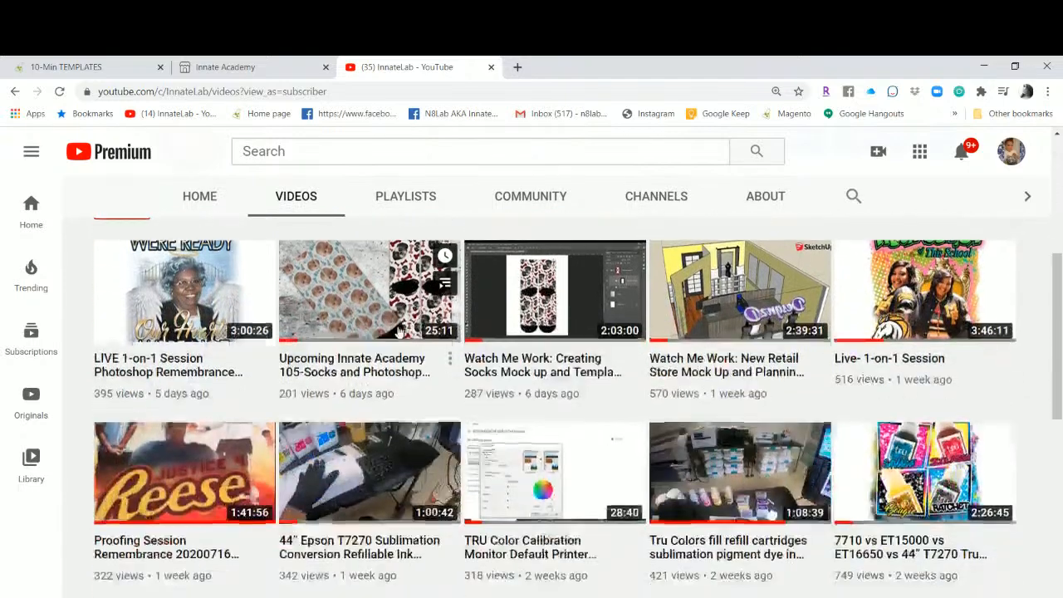
scroll(398, 331, "down", 1)
scroll(398, 331, "down", 1)
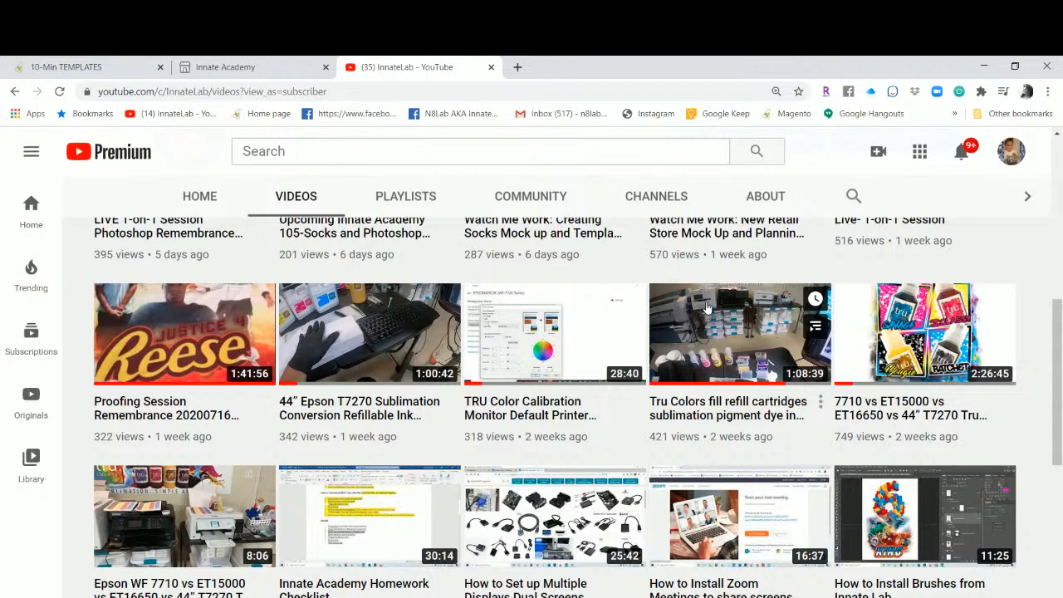
left_click(91, 66)
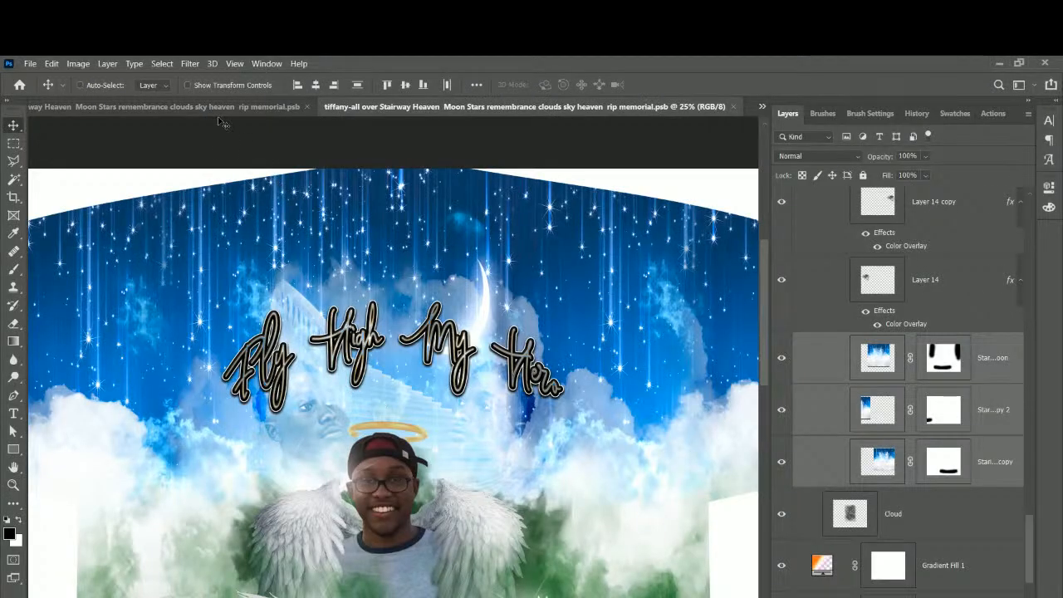
Bring up the full memorial poster document in Photoshop.
left_click(214, 108)
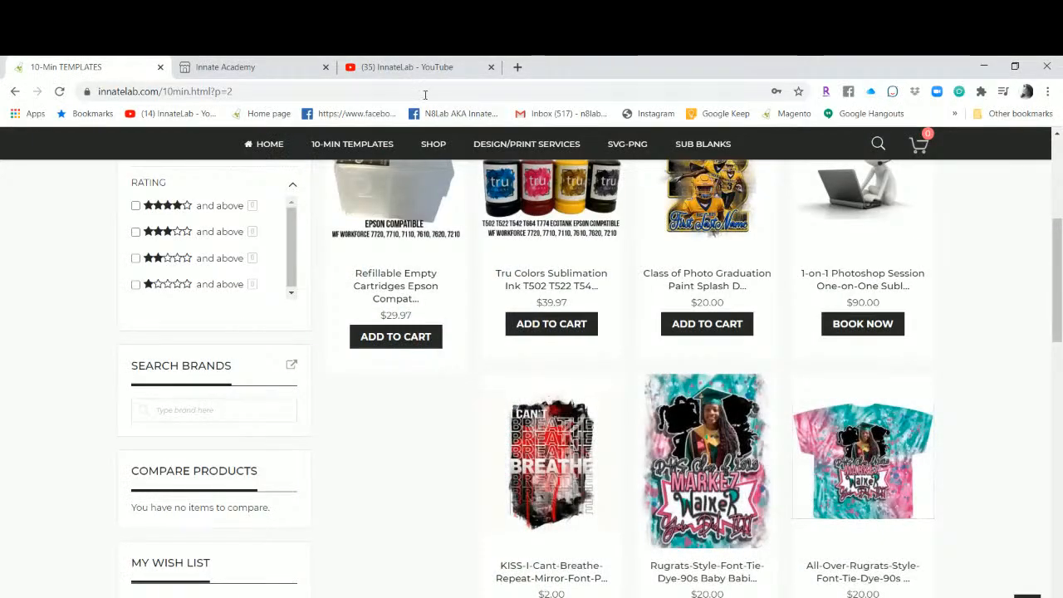
Switch back to the InnateLab YouTube videos tab.
left_click(377, 67)
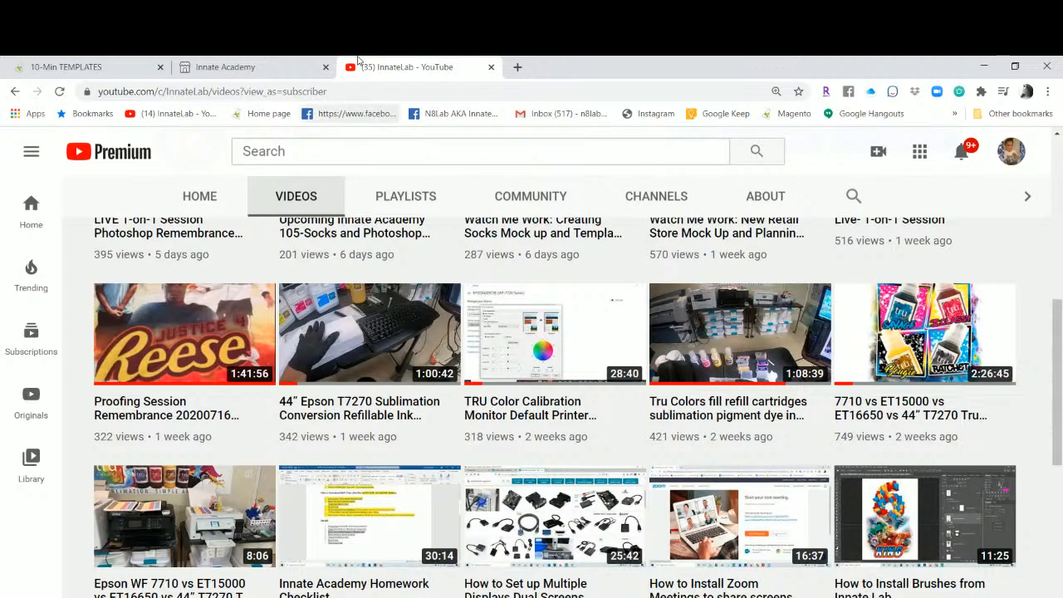
scroll(262, 332, "up", 2)
scroll(263, 326, "down", 10)
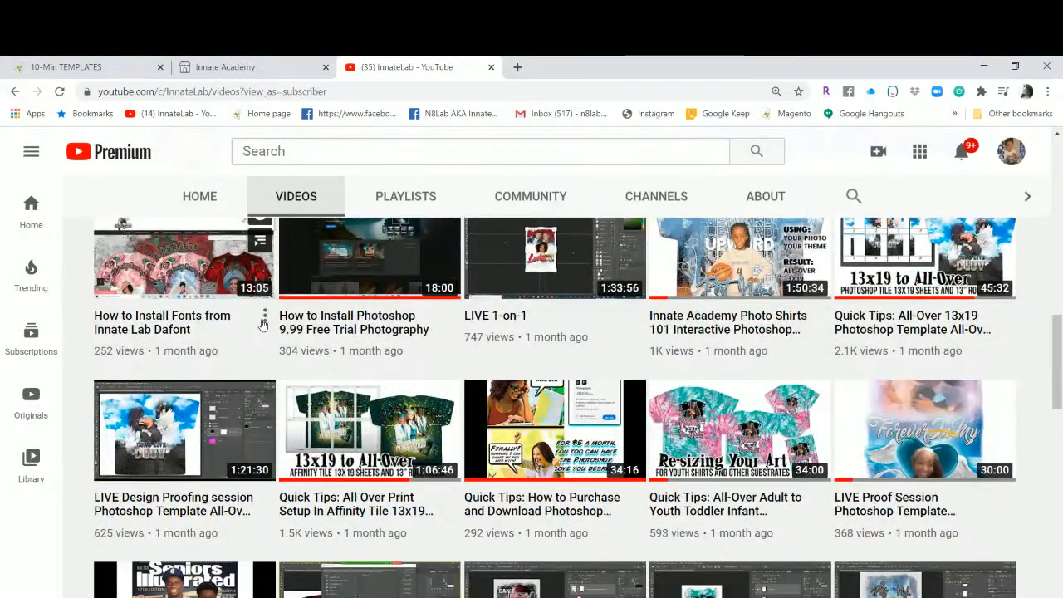
scroll(274, 324, "up", 3)
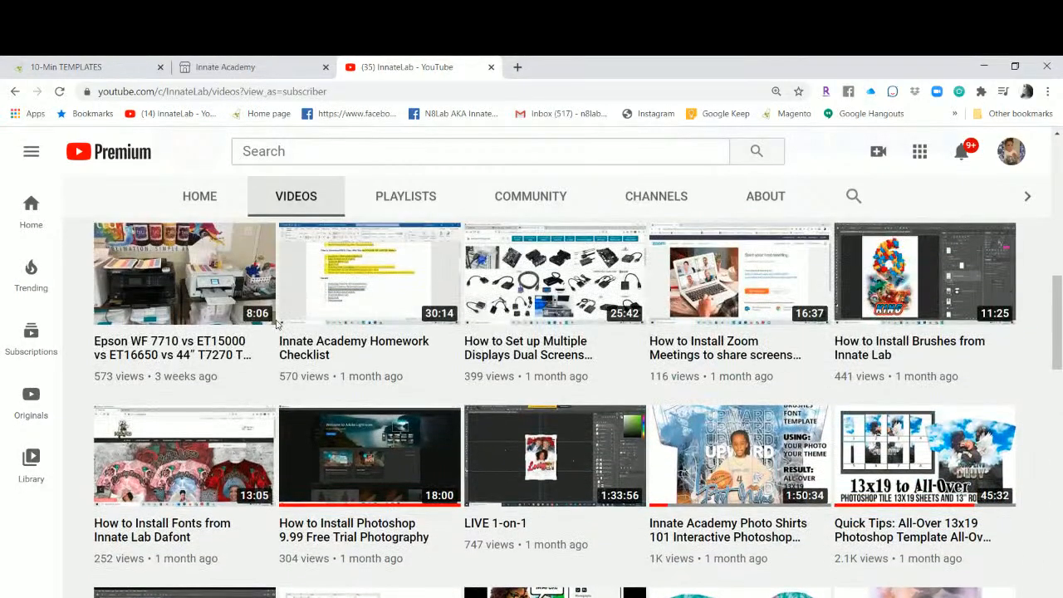
scroll(277, 324, "up", 7)
scroll(276, 324, "up", 1)
scroll(276, 324, "down", 10)
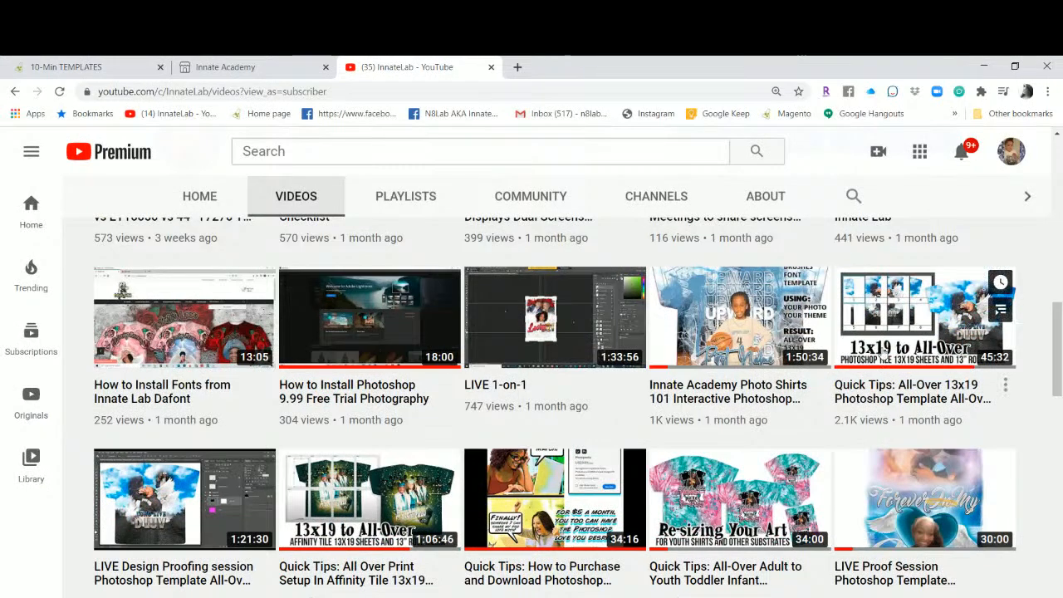
scroll(880, 316, "down", 1)
scroll(914, 315, "up", 1)
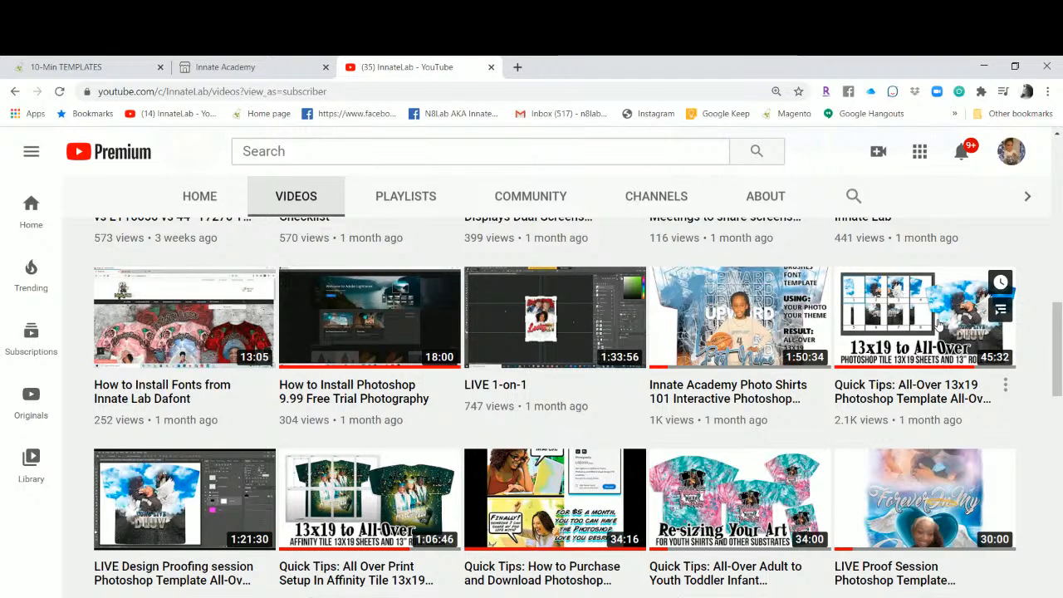
scroll(911, 314, "down", 2)
scroll(910, 313, "up", 1)
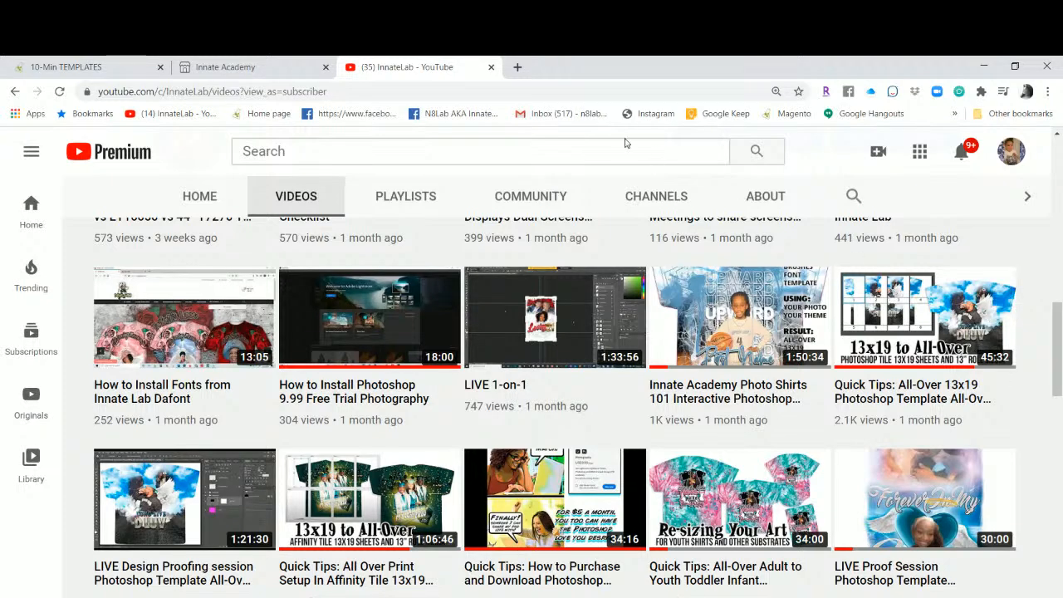
Go from the Innate Academy page back to the 10-Min Templates listing and reload it.
left_click(257, 67)
scroll(324, 244, "up", 9)
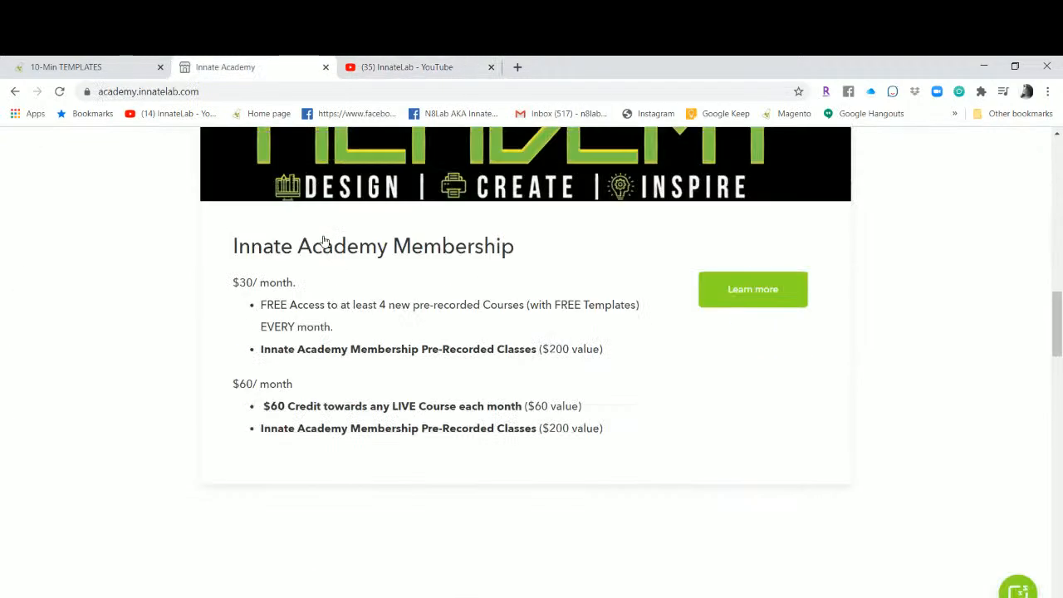
left_click(83, 65)
scroll(397, 386, "up", 3)
left_click(397, 387)
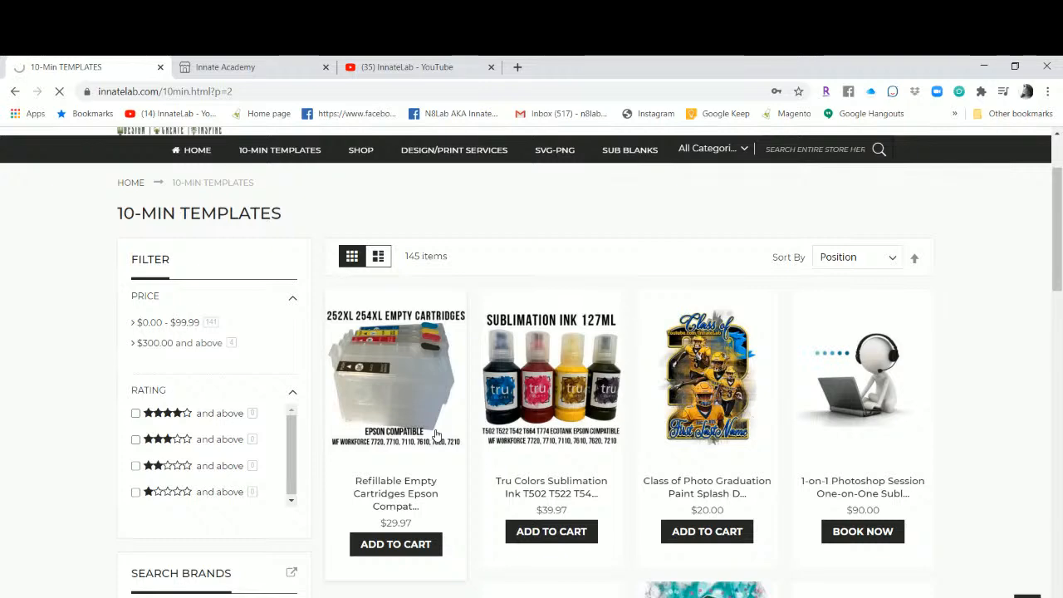
Scroll through the InnateLab YouTube Videos grid, including remembrance, socks mock-up and Tru Colors uploads.
left_click(440, 65)
scroll(517, 358, "up", 8)
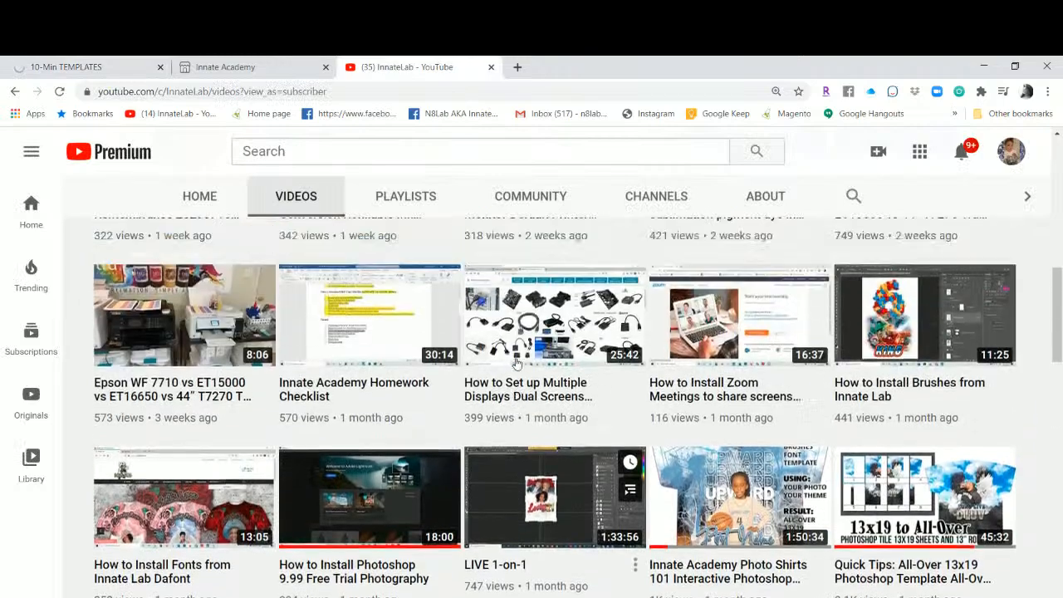
scroll(517, 358, "down", 6)
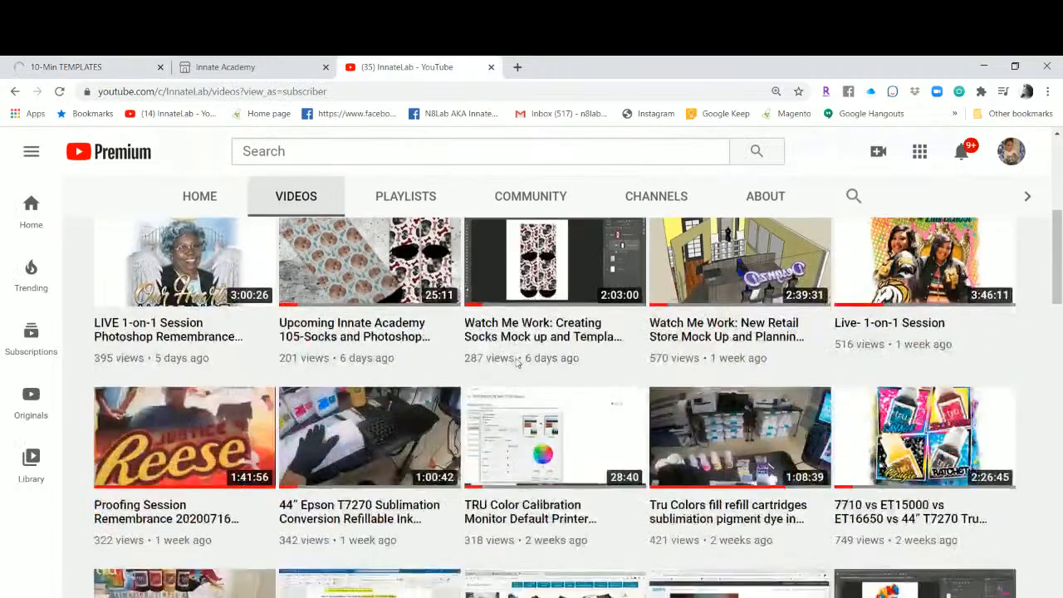
scroll(721, 288, "up", 2)
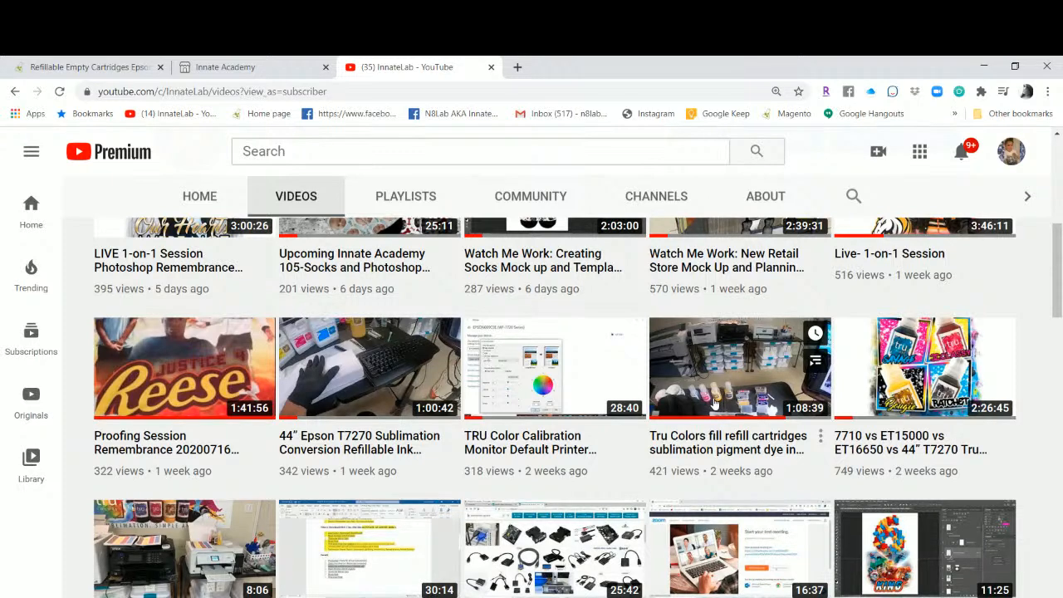
scroll(714, 402, "down", 2)
scroll(714, 402, "down", 1)
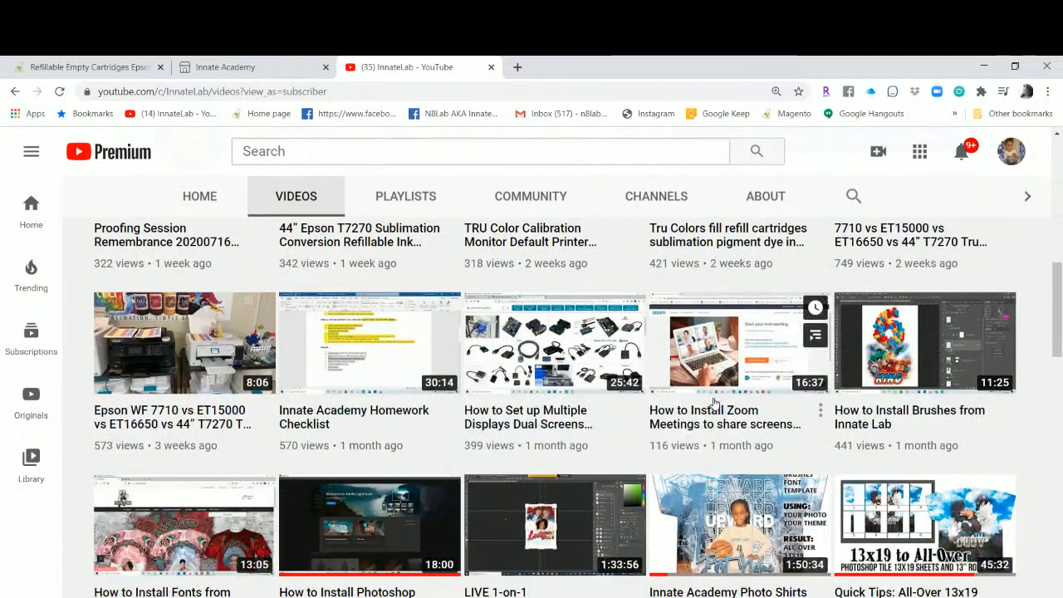
scroll(714, 404, "up", 3)
scroll(713, 404, "up", 1)
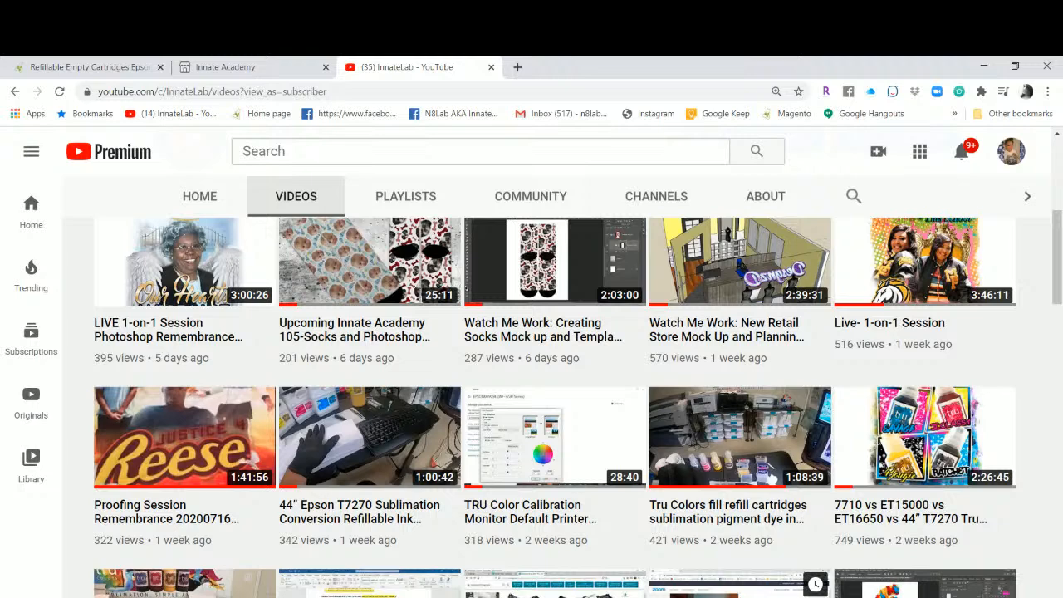
From the Innate Academy tab, open the Facebook group bookmark in a new tab and view it.
left_click(266, 74)
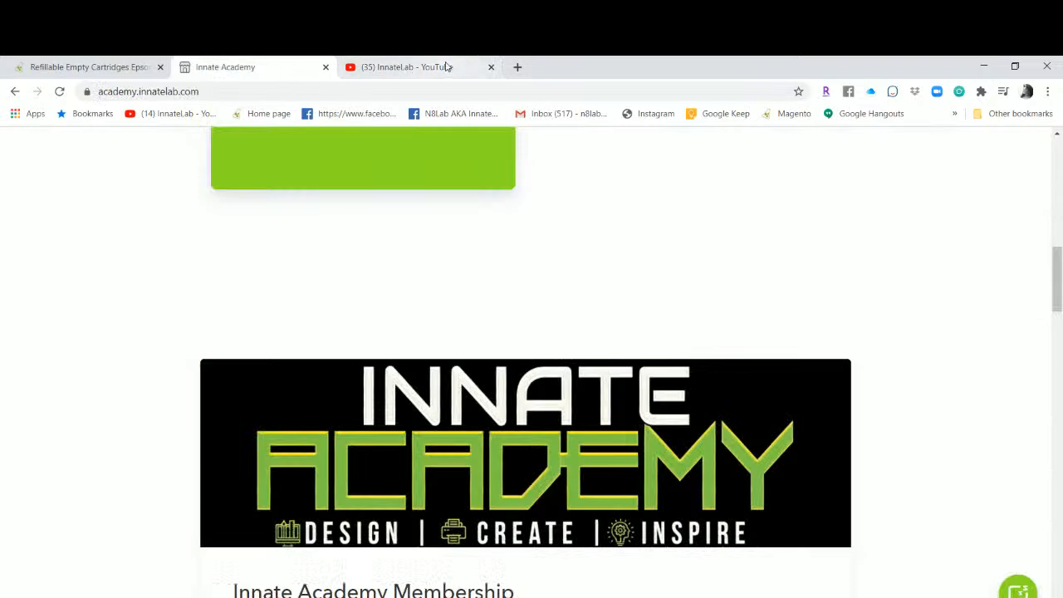
right_click(347, 113)
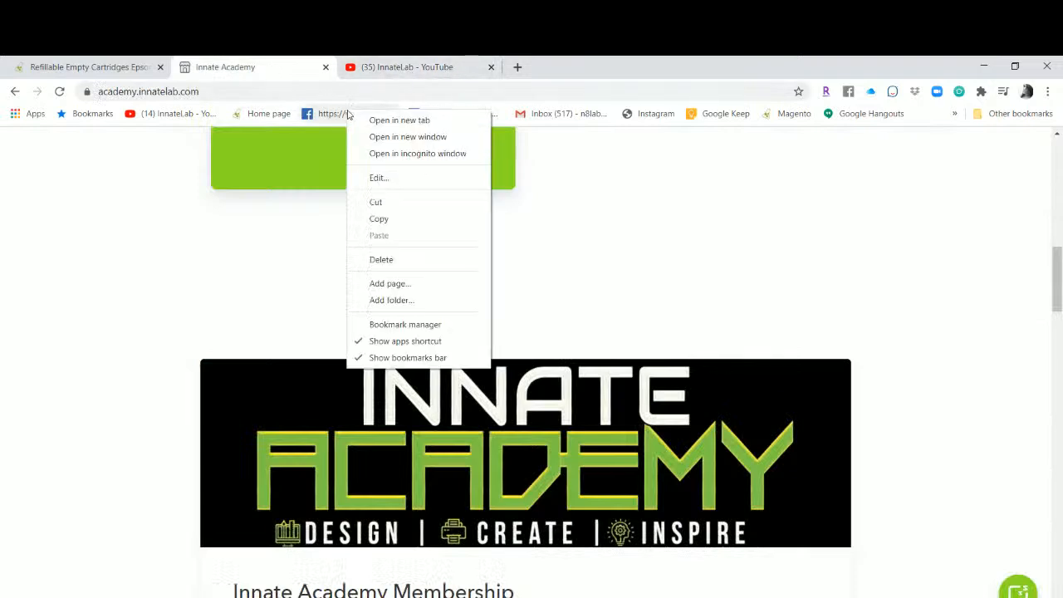
left_click(391, 122)
left_click(530, 72)
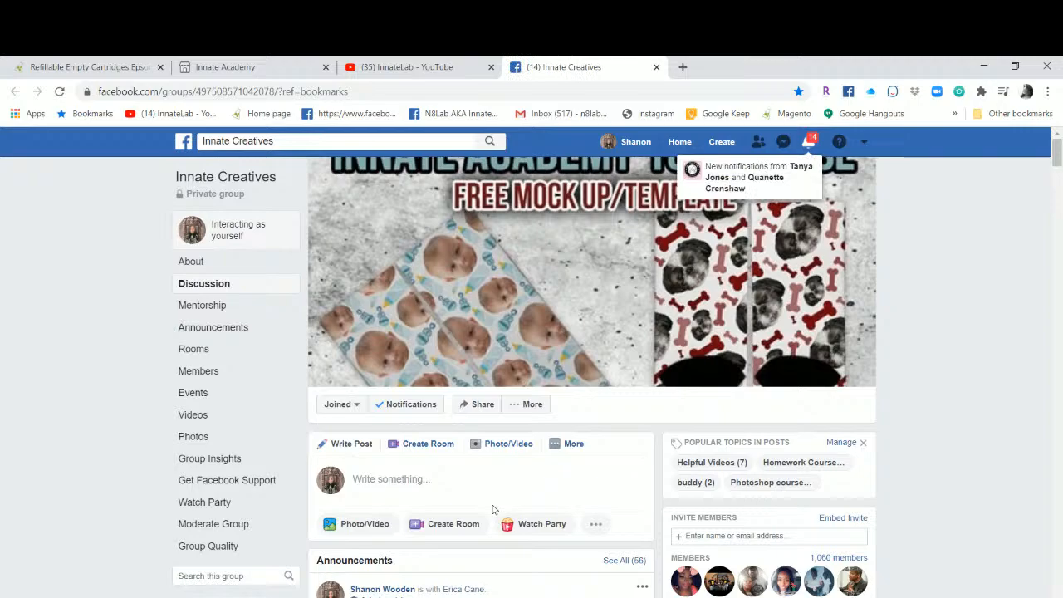
Scroll the Innate Creatives feed down to the Epson ET-16650 unboxing and face-mask posts.
scroll(493, 509, "down", 15)
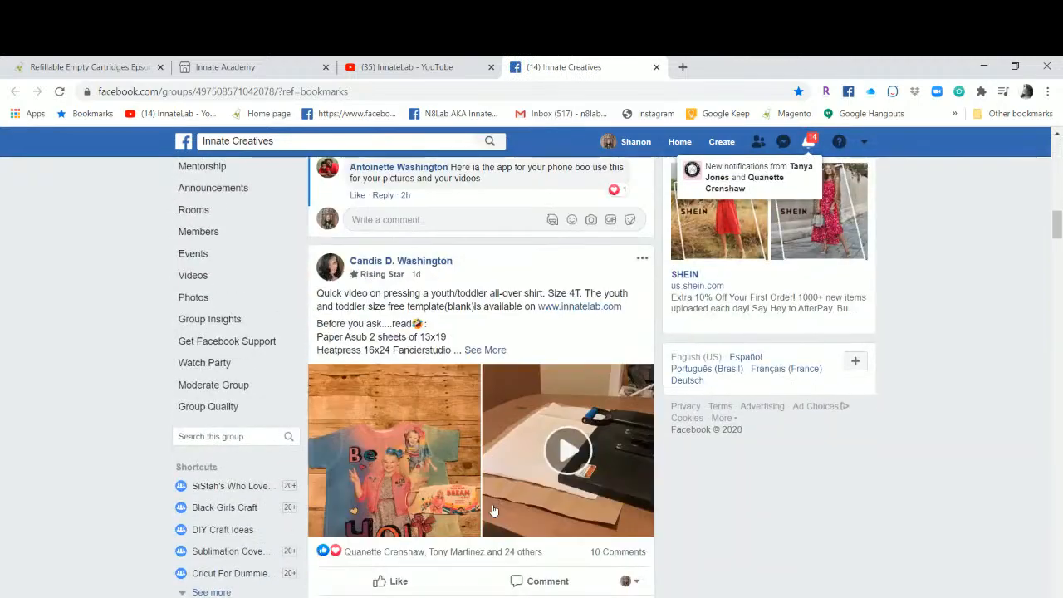
scroll(493, 509, "down", 3)
scroll(493, 490, "up", 8)
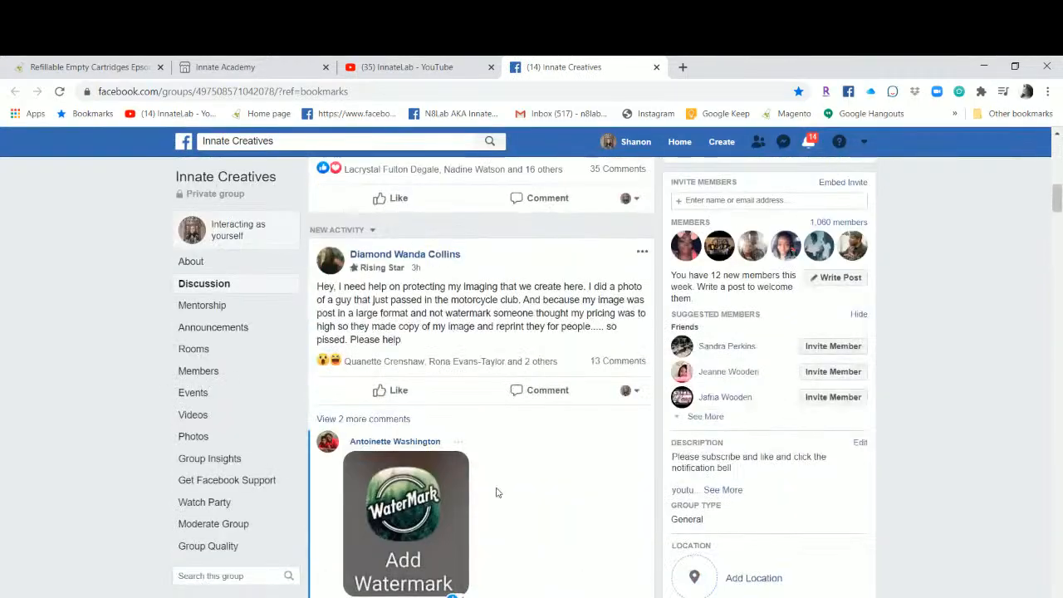
scroll(496, 492, "down", 10)
scroll(497, 487, "down", 10)
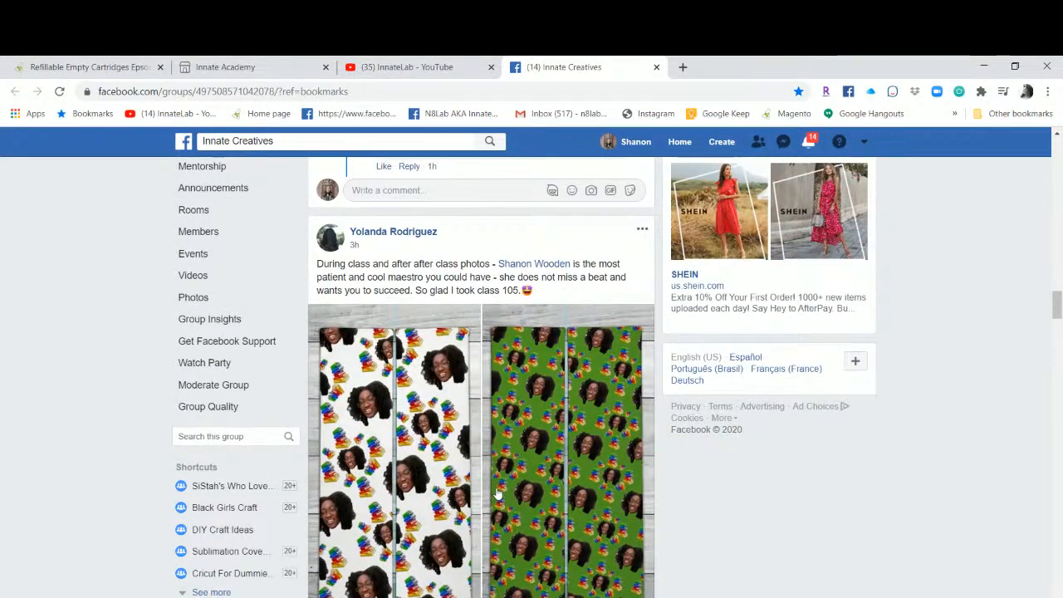
scroll(497, 494, "down", 3)
scroll(497, 495, "down", 4)
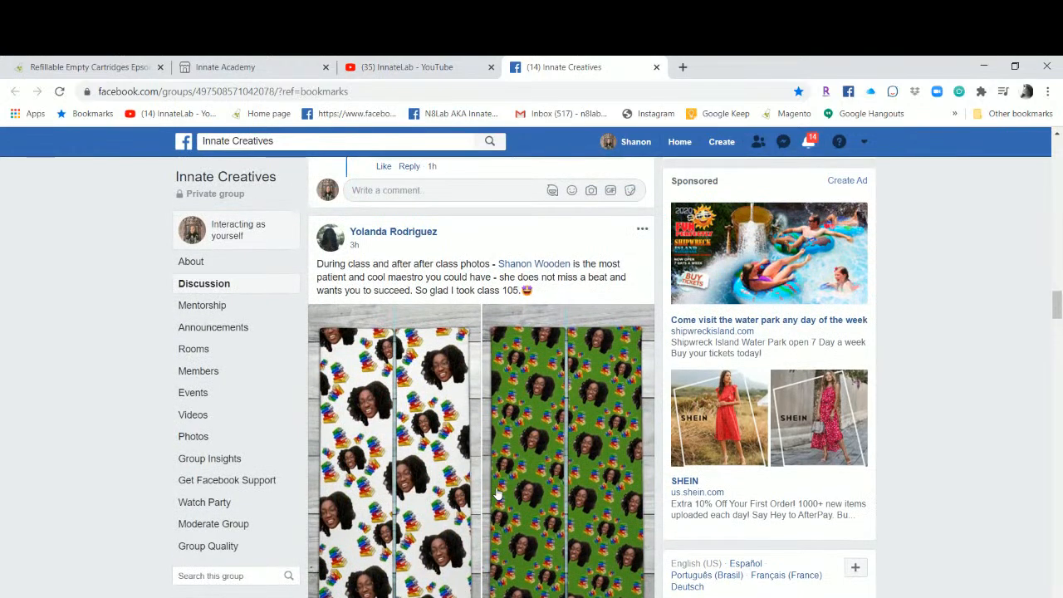
scroll(496, 495, "down", 5)
scroll(496, 488, "down", 10)
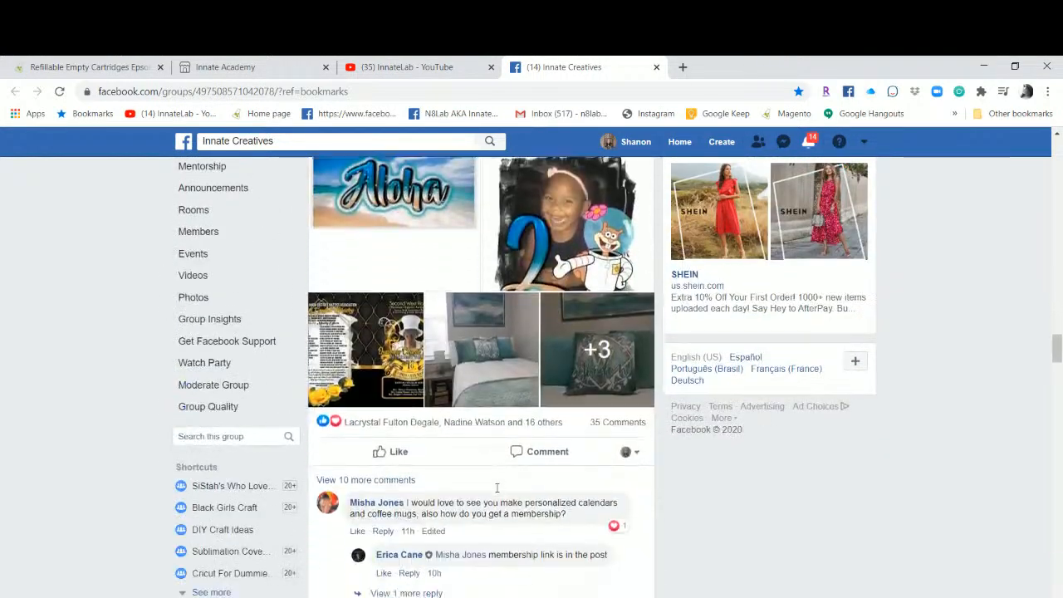
scroll(497, 488, "up", 5)
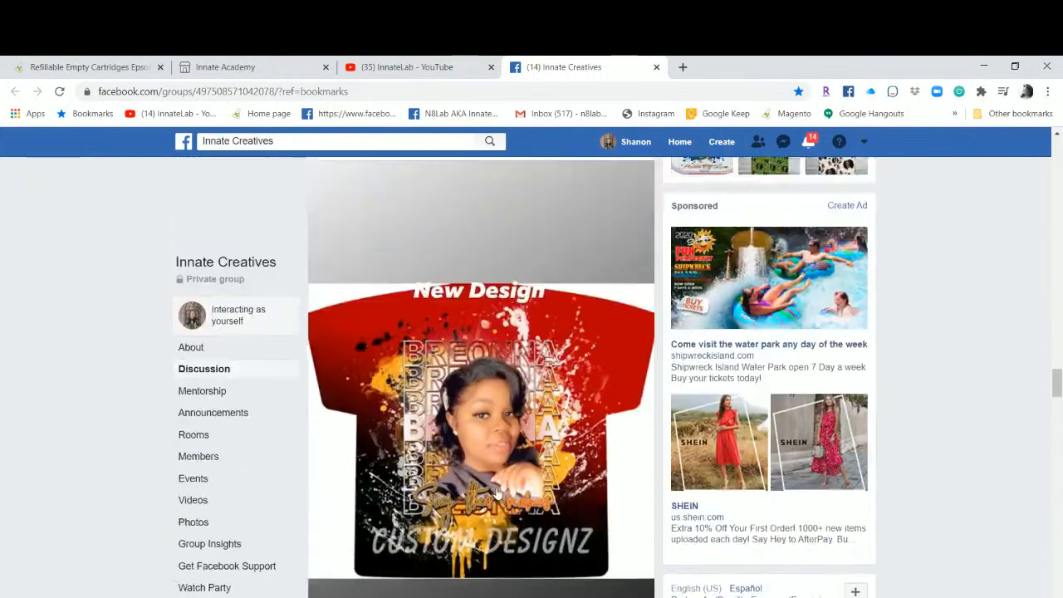
scroll(497, 494, "down", 3)
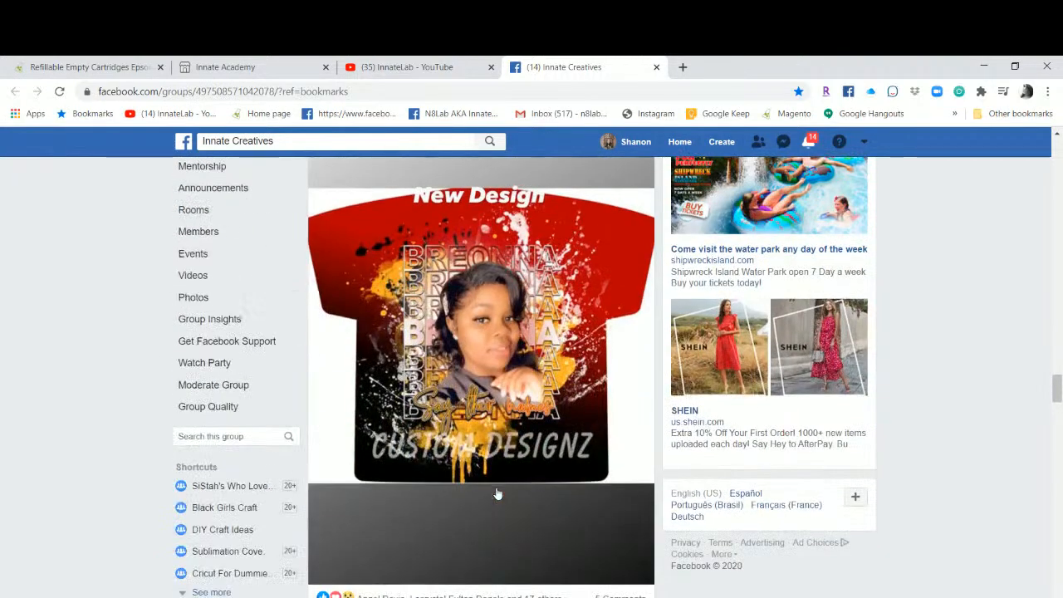
scroll(496, 494, "down", 3)
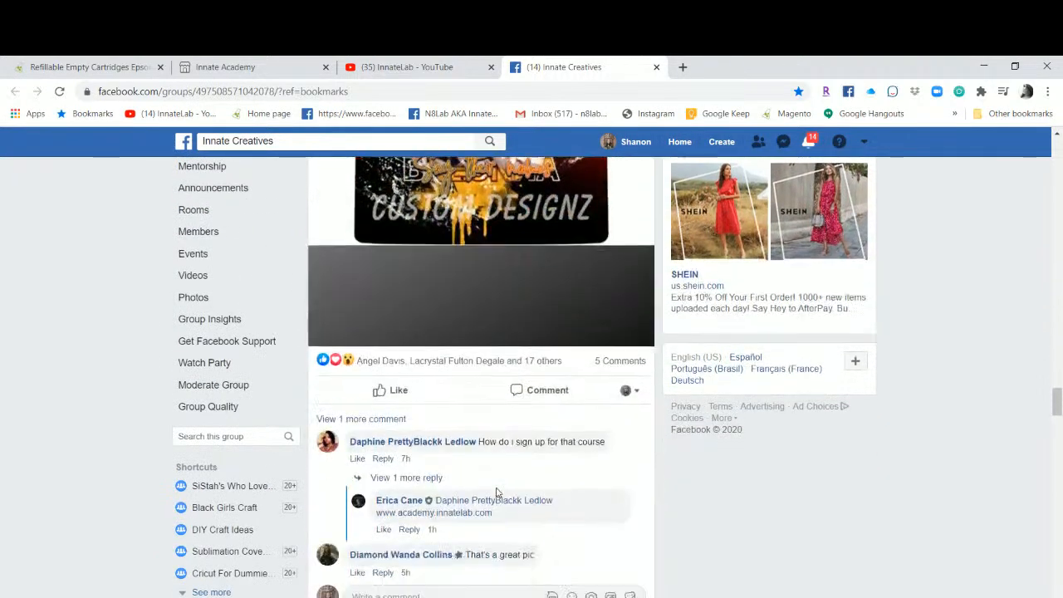
scroll(497, 493, "down", 2)
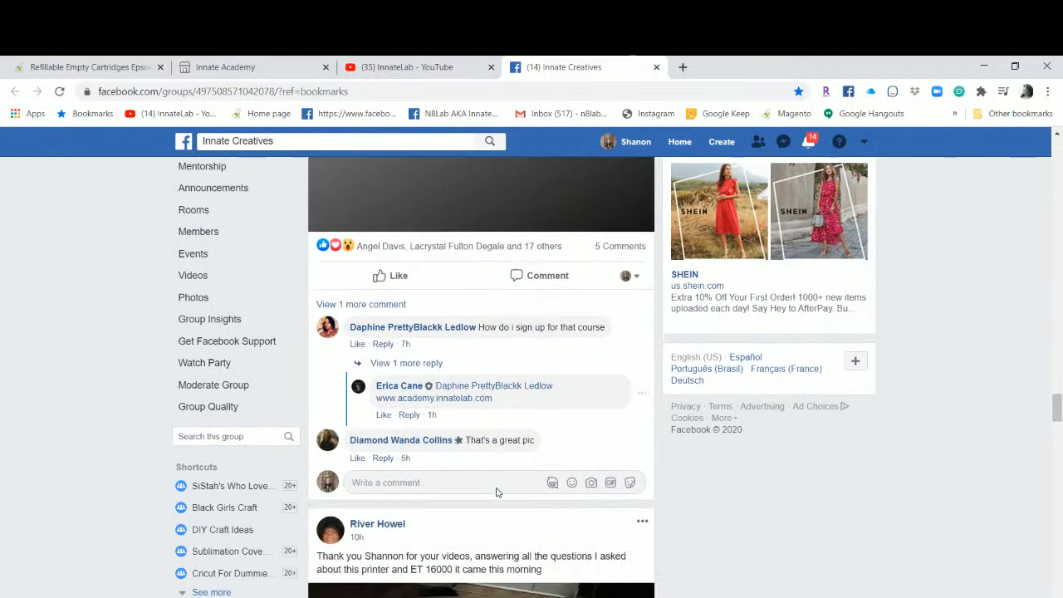
scroll(496, 493, "down", 1)
scroll(496, 493, "down", 1)
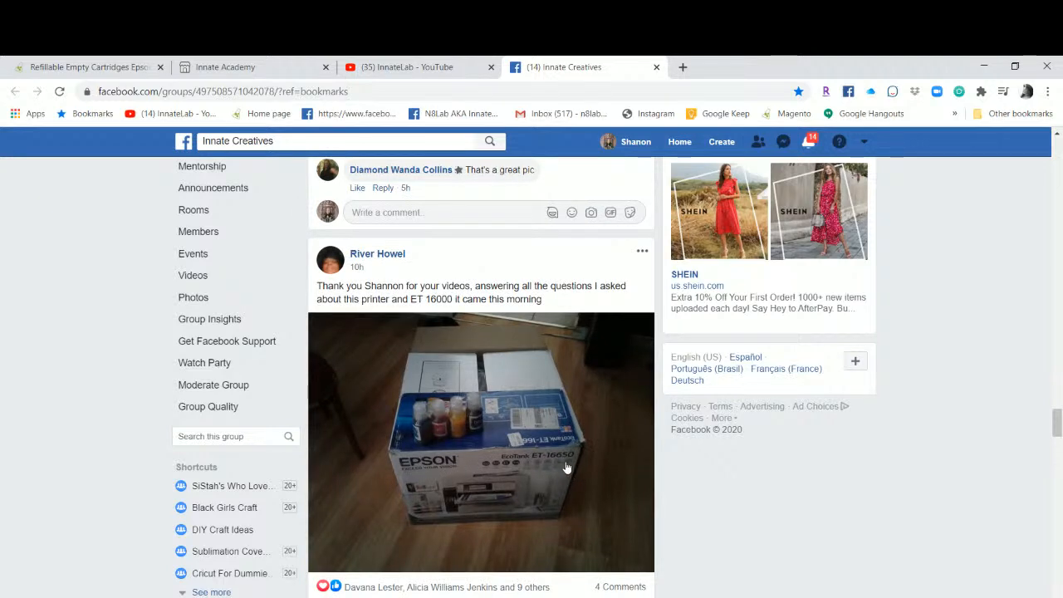
scroll(566, 468, "down", 2)
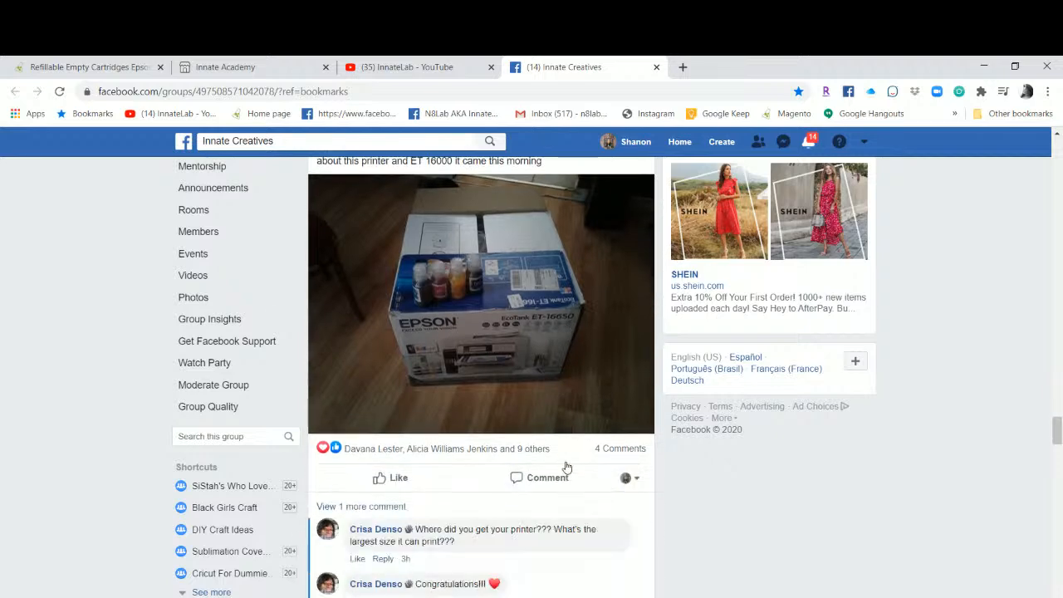
scroll(566, 477, "down", 1)
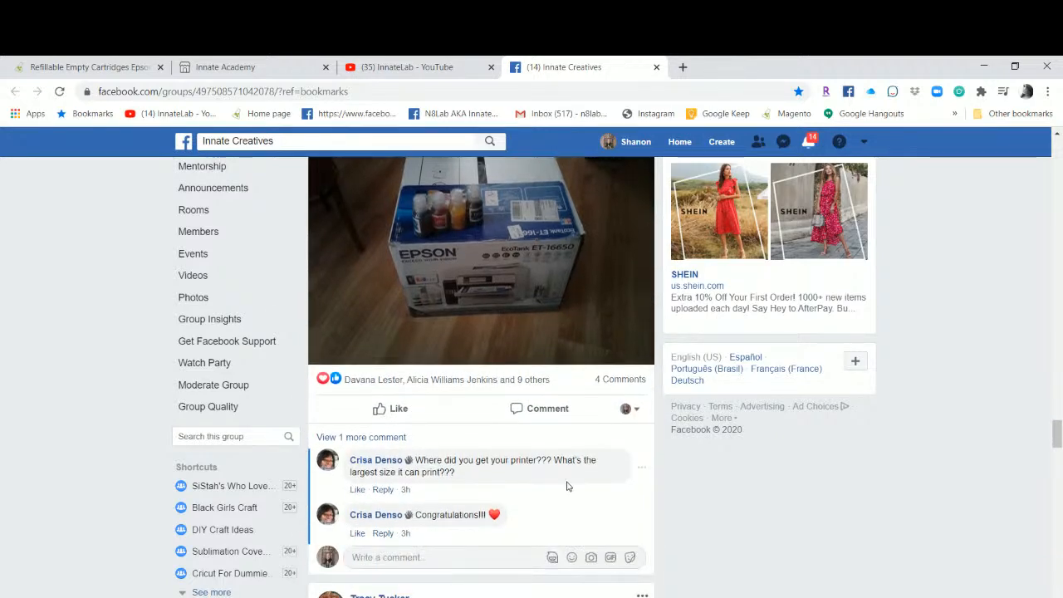
scroll(567, 486, "down", 3)
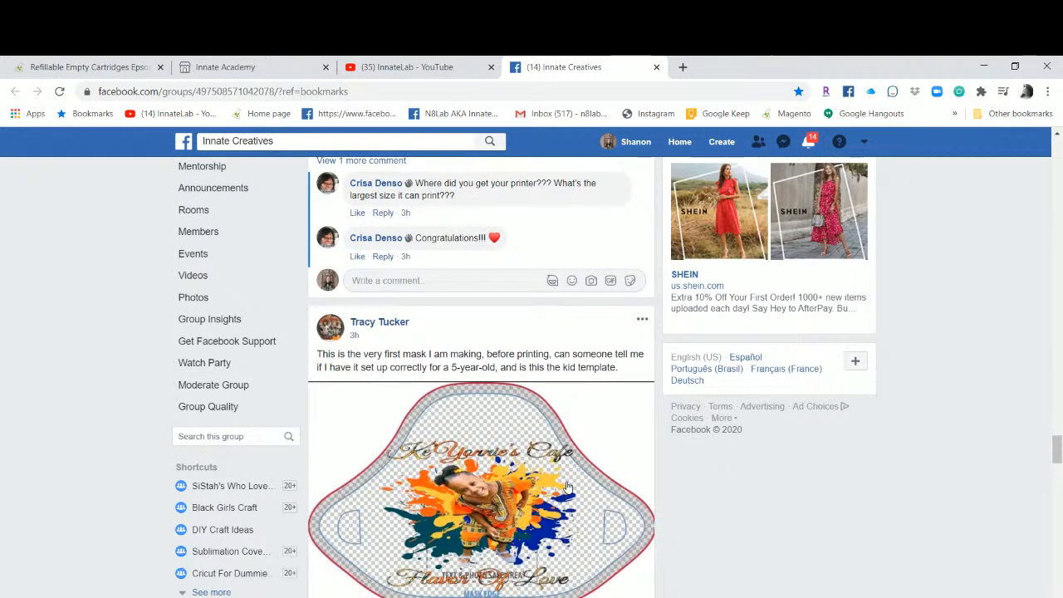
scroll(567, 485, "down", 5)
scroll(567, 486, "down", 5)
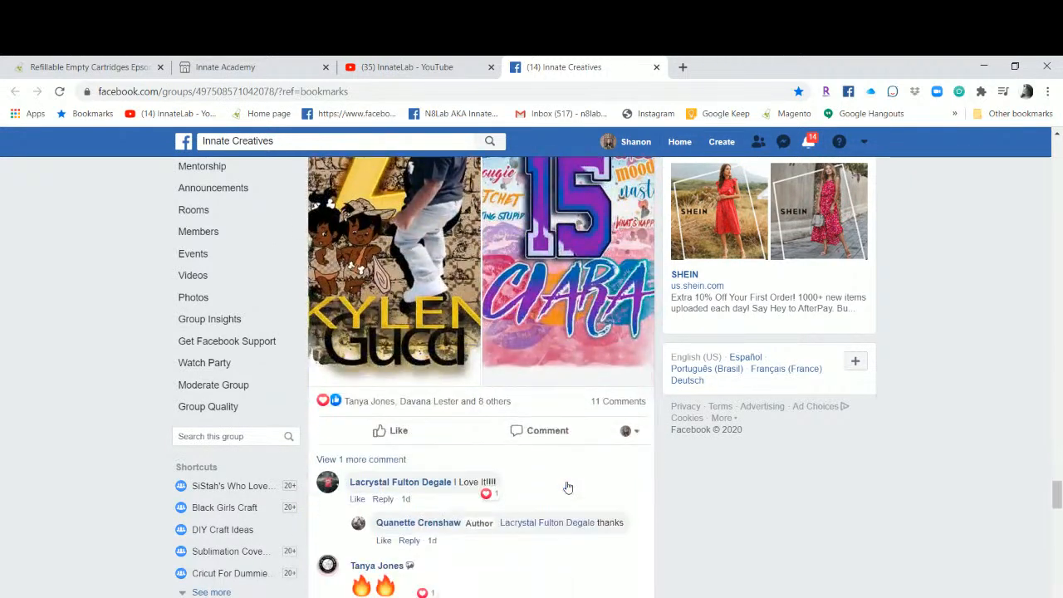